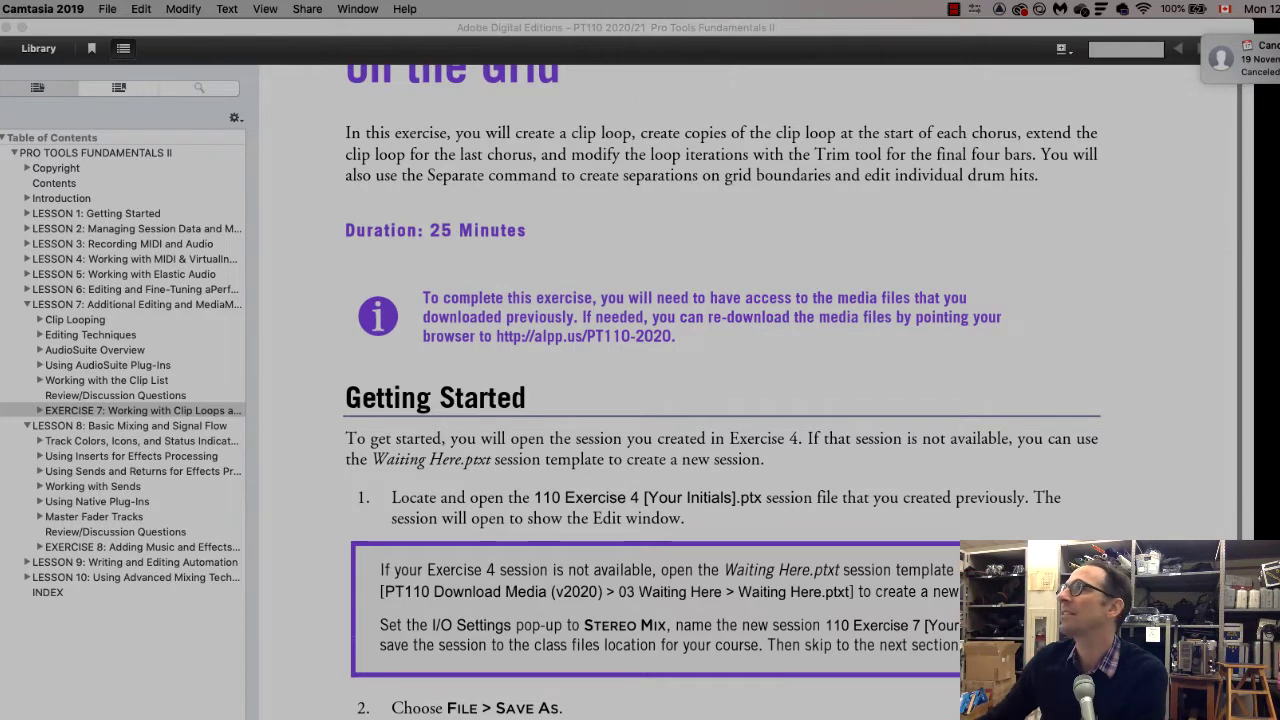
Step: Read the Exercise 7 introduction and Getting Started instructions, highlighting the passage about creating a session from the Waiting Here.ptxt template
drag(620, 27, 683, 27)
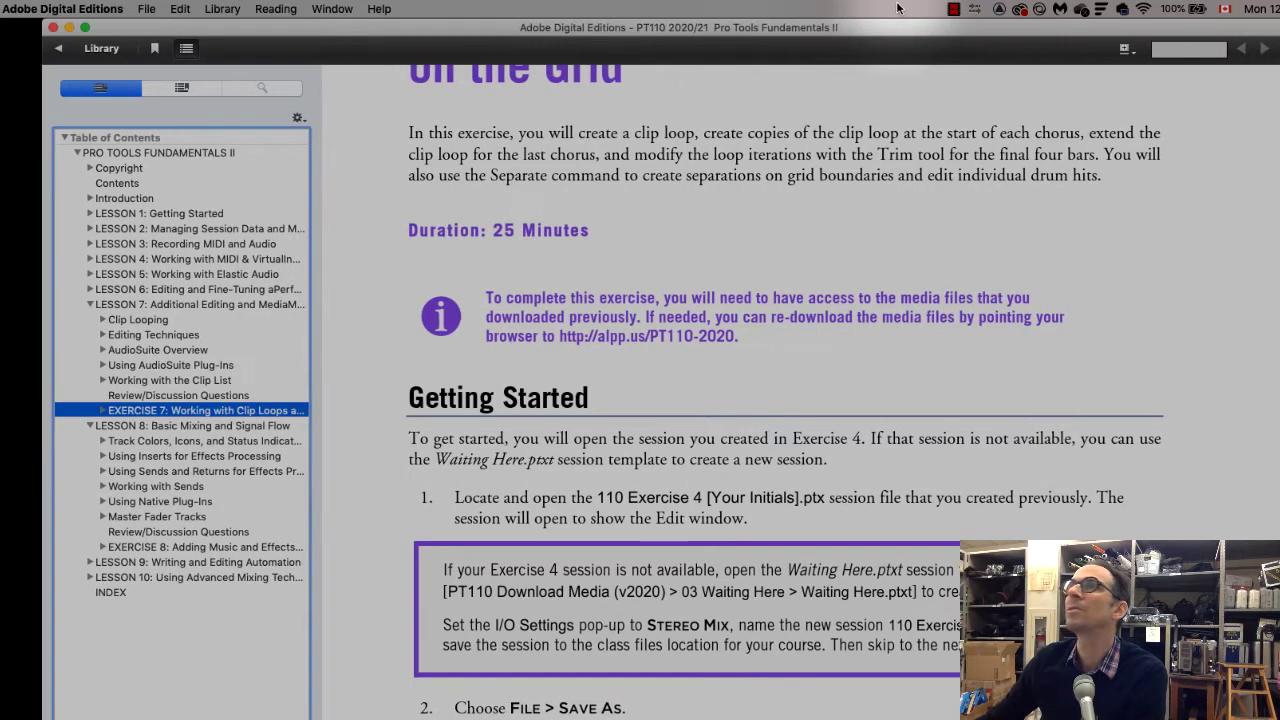
scroll(763, 575, up, 5)
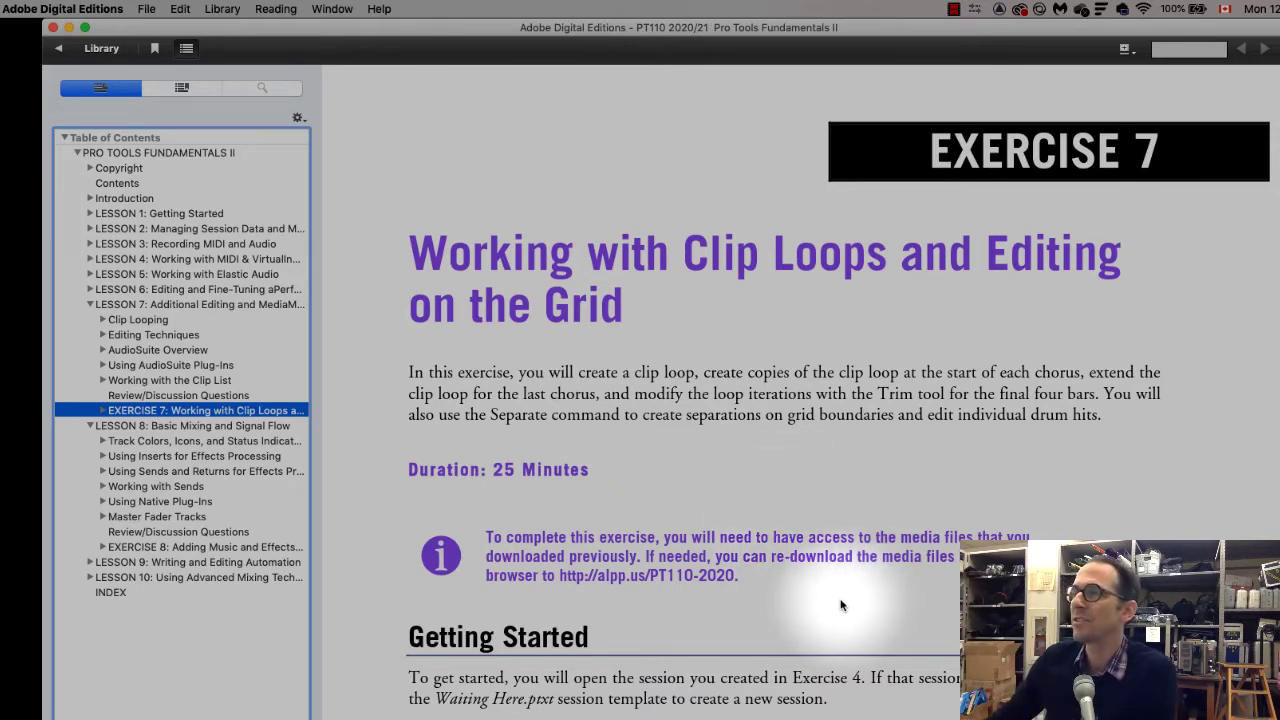
scroll(842, 605, down, 5)
scroll(536, 387, down, 4)
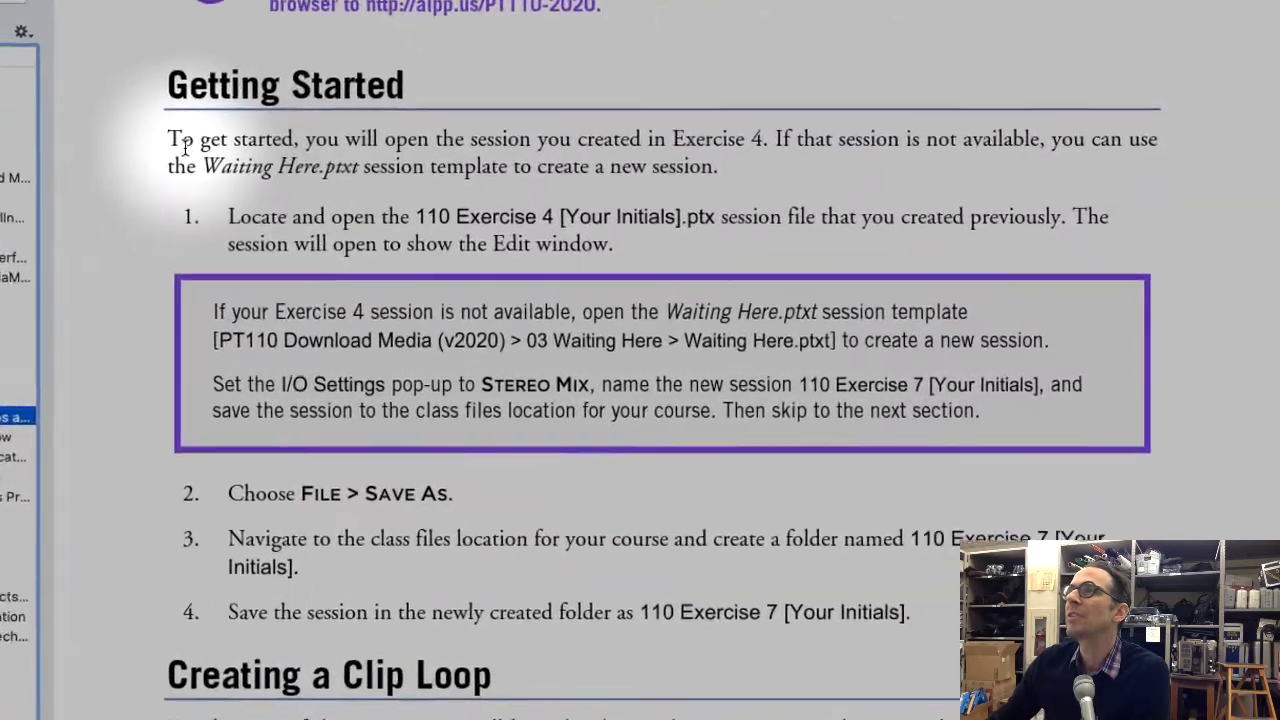
drag(185, 147, 861, 176)
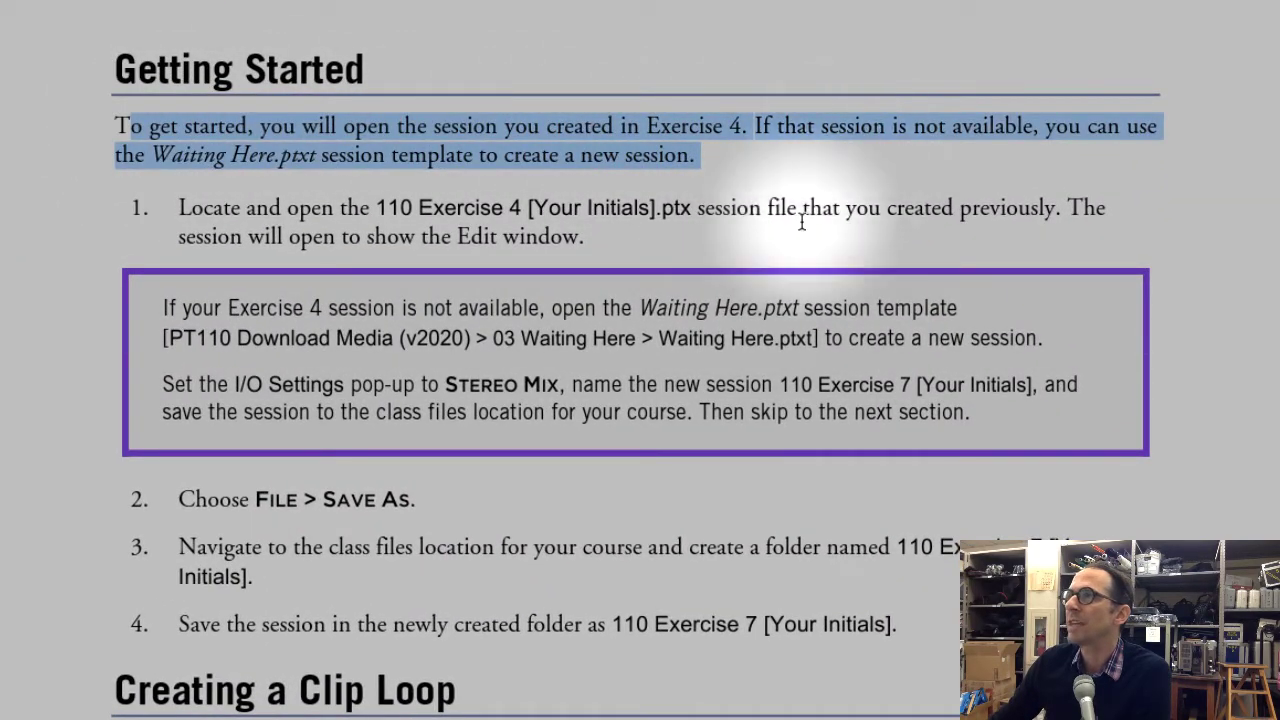
click(745, 340)
scroll(745, 340, down, 2)
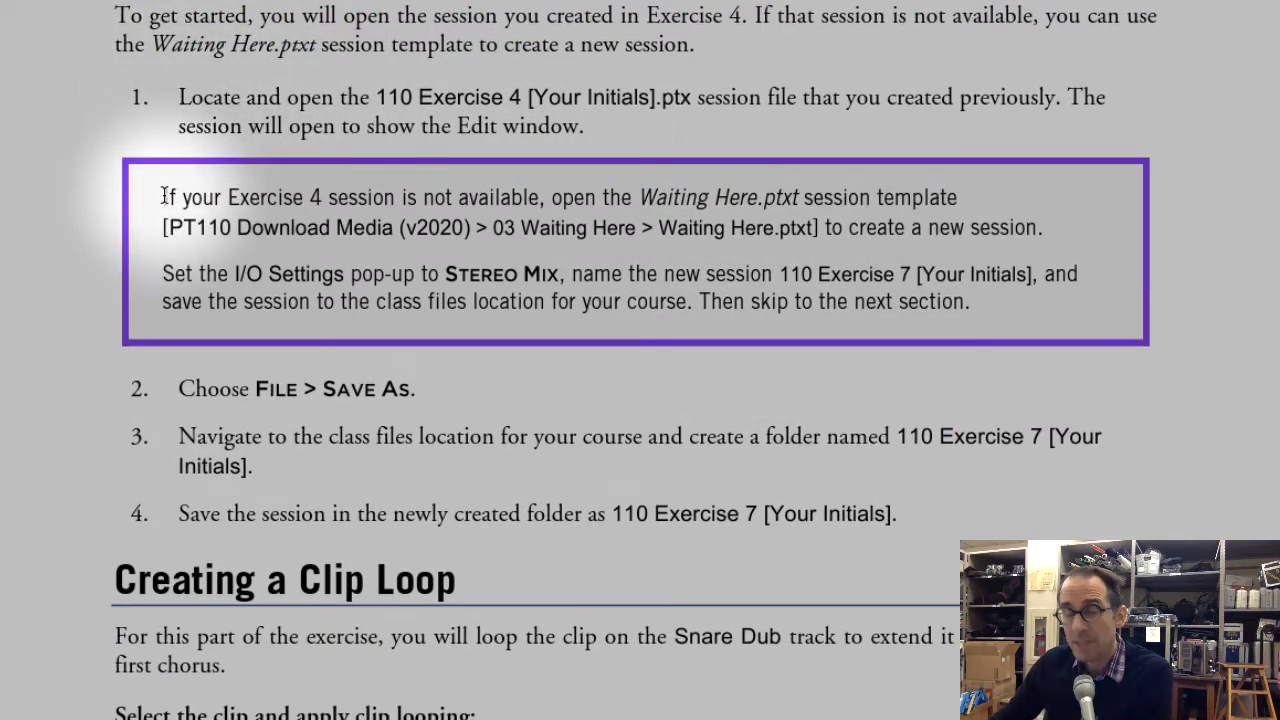
drag(165, 195, 1049, 240)
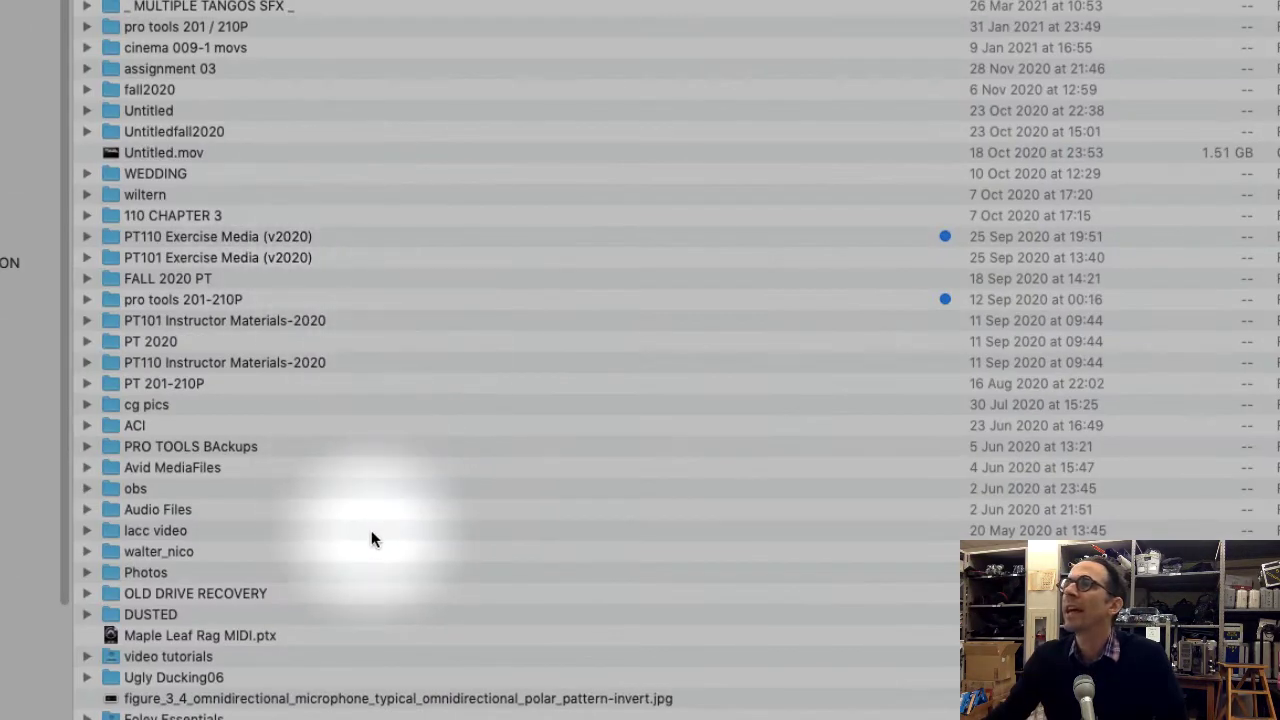
Step: Open the Waiting Here.ptxt session template from the 03 Waiting Here folder in PT110 Exercise Media (v2020)
double_click(113, 234)
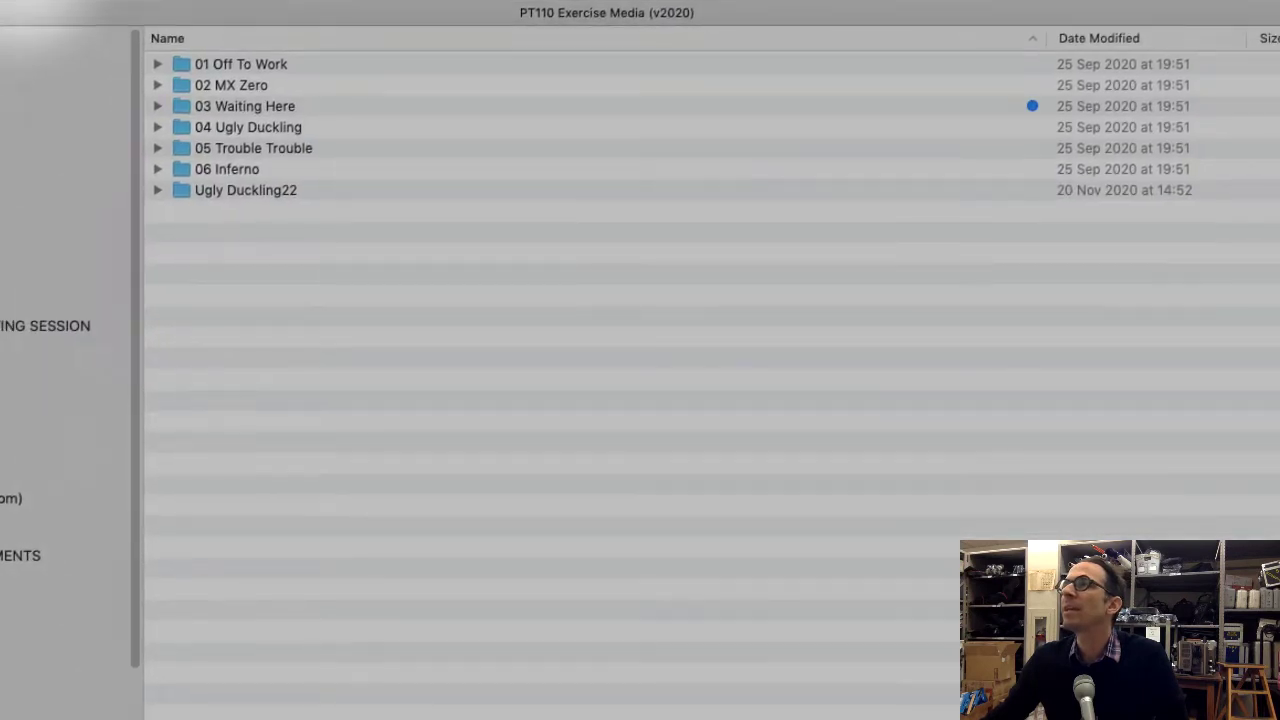
double_click(174, 102)
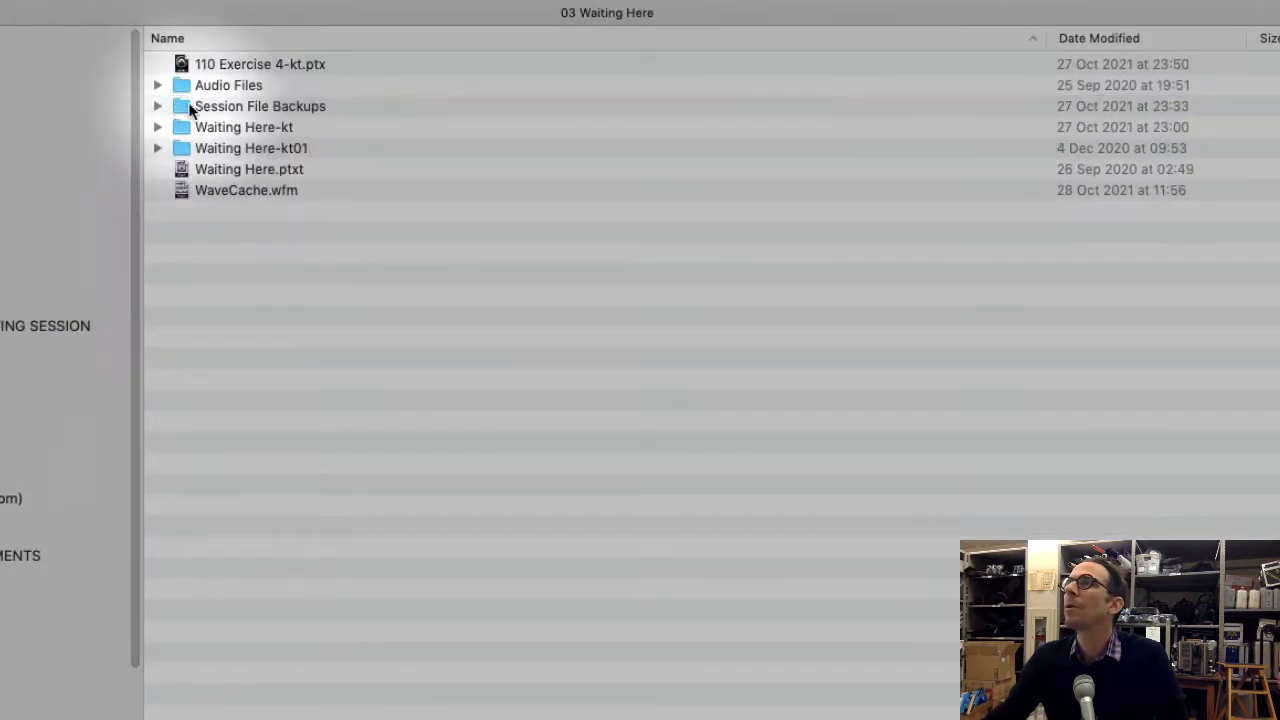
double_click(245, 169)
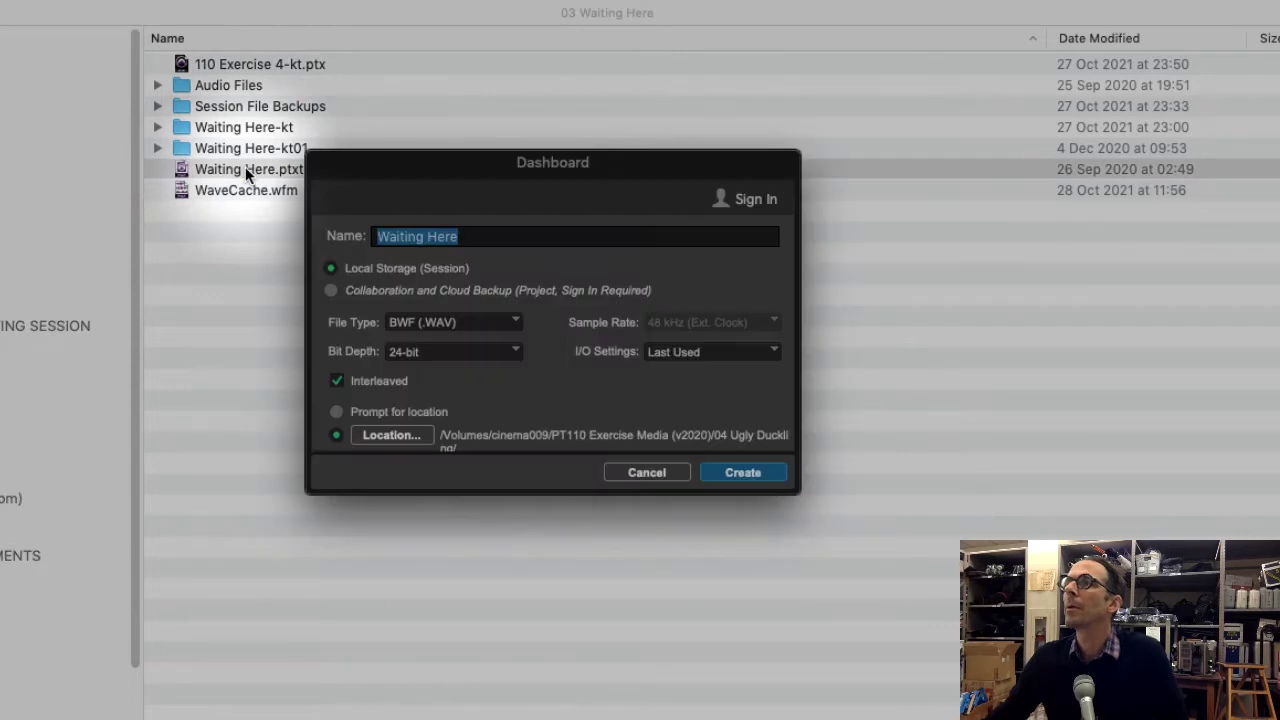
Step: Name the new session 110-Exercise07-kt, set its I/O Settings to Stereo Mix, and have it prompt for a location
click(478, 235)
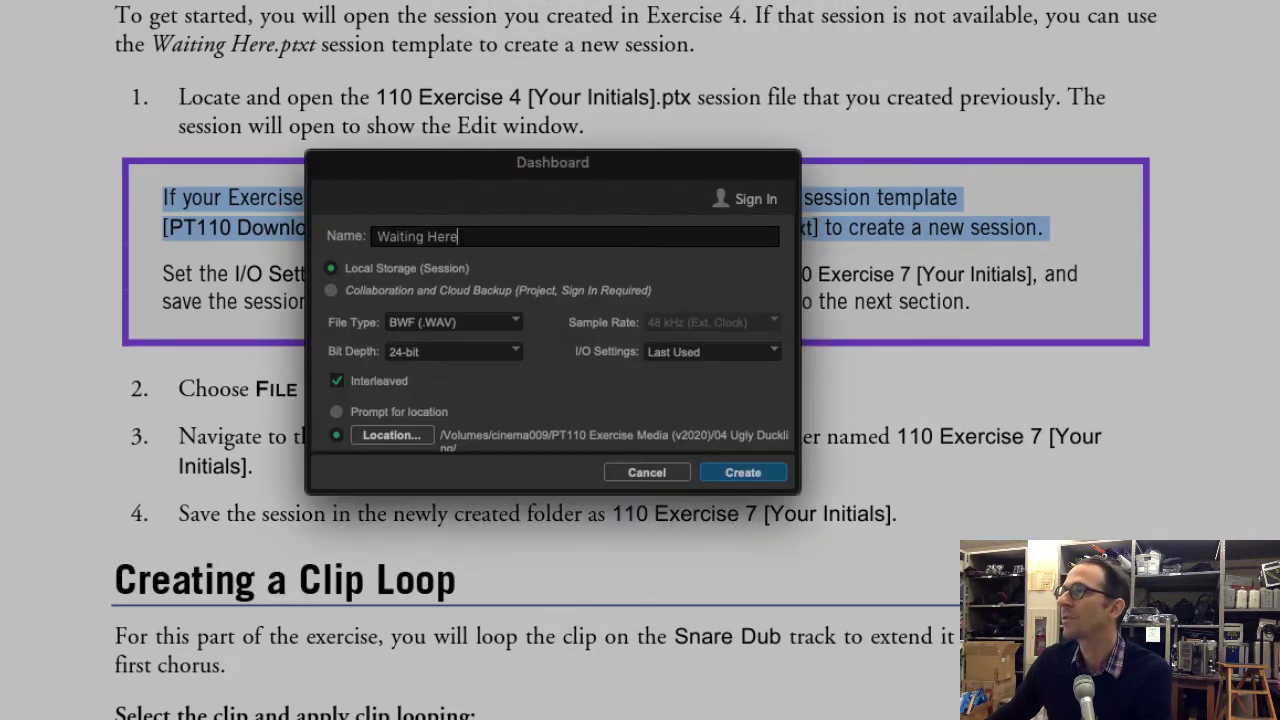
text(110-Exercise)
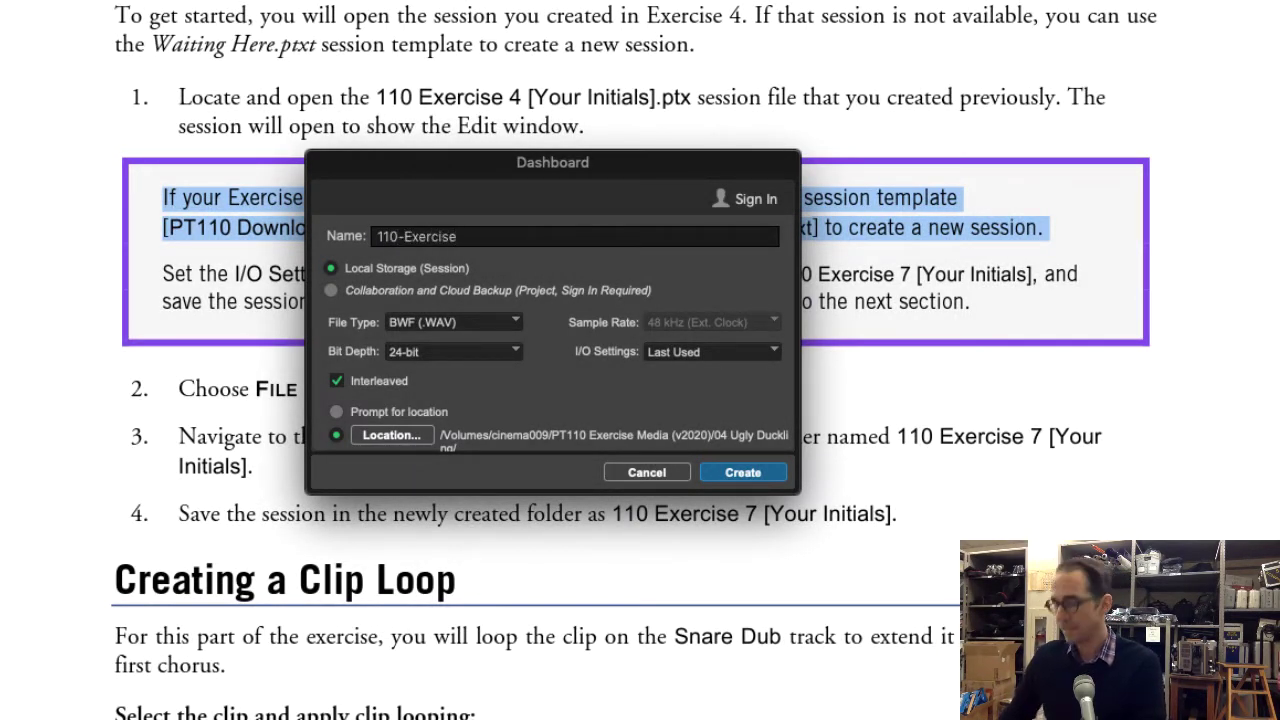
text(07-)
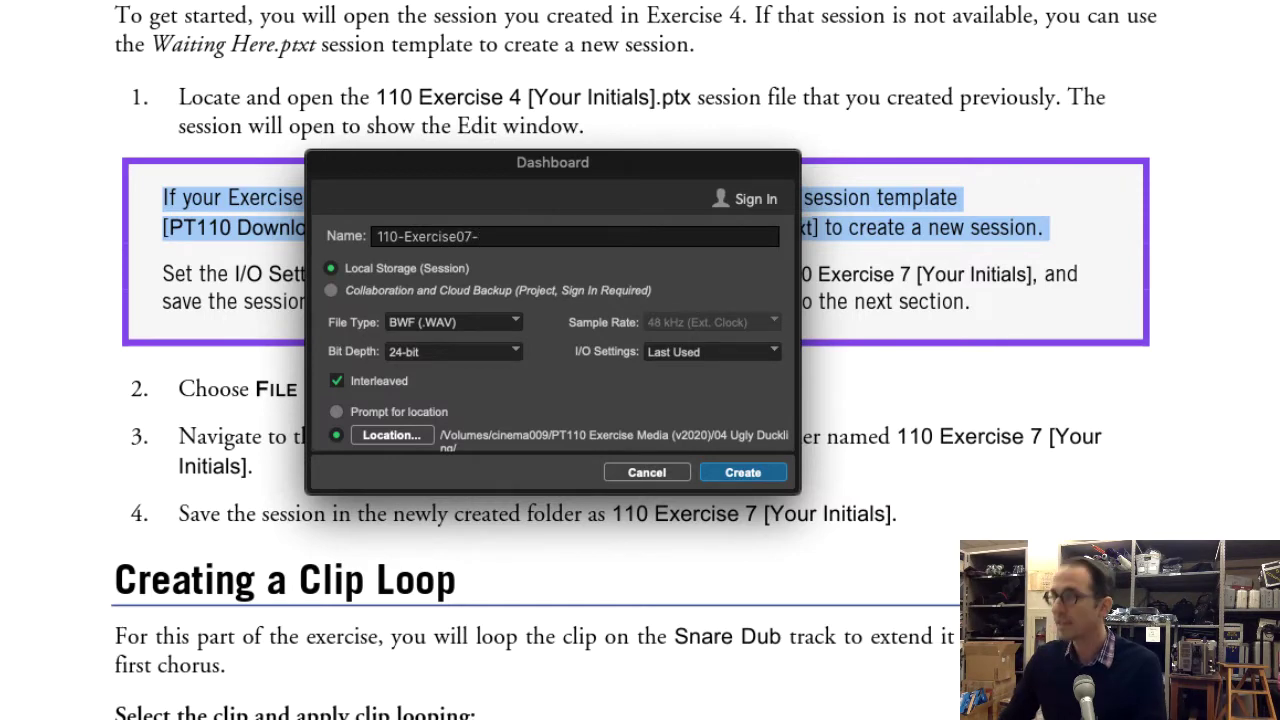
text(kt)
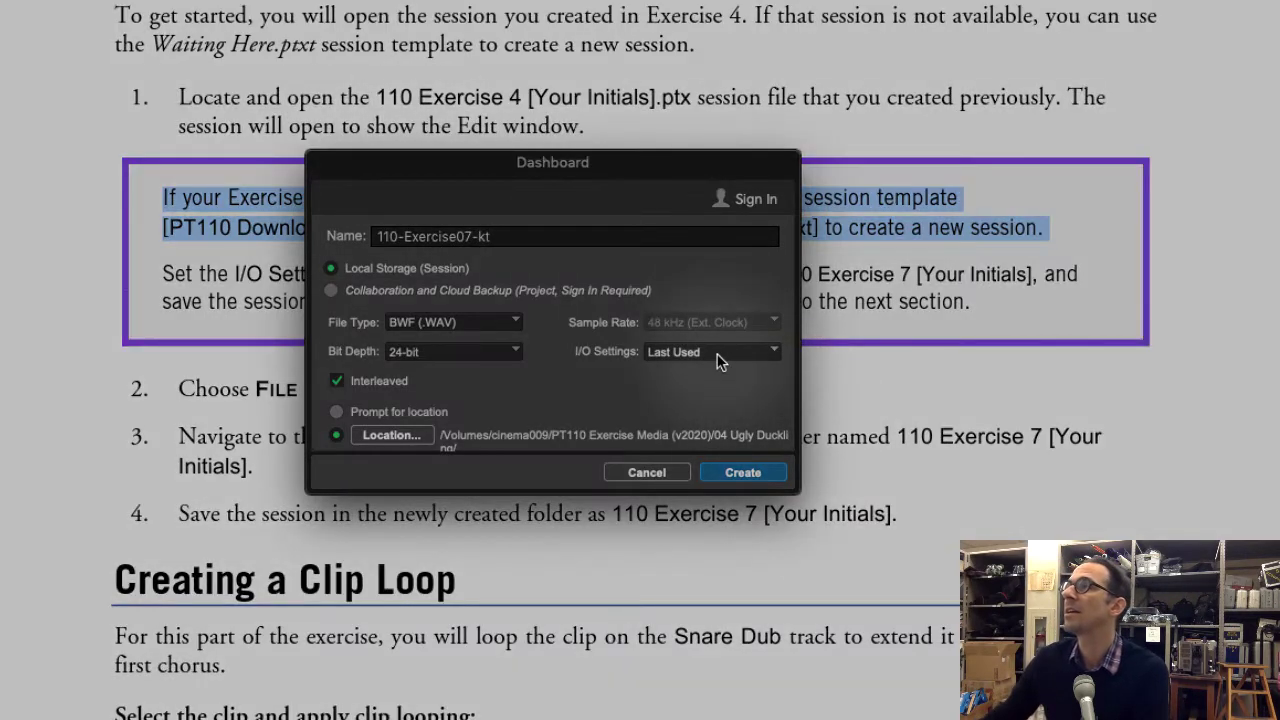
click(718, 355)
click(715, 377)
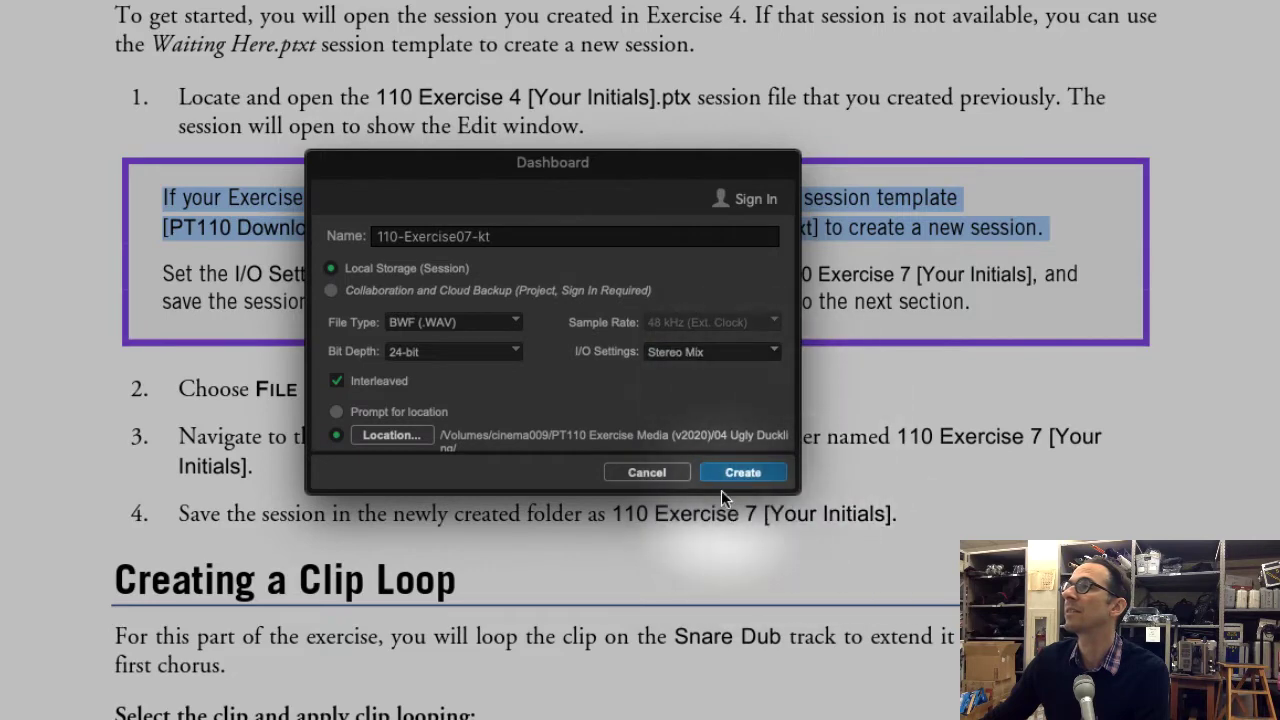
click(398, 412)
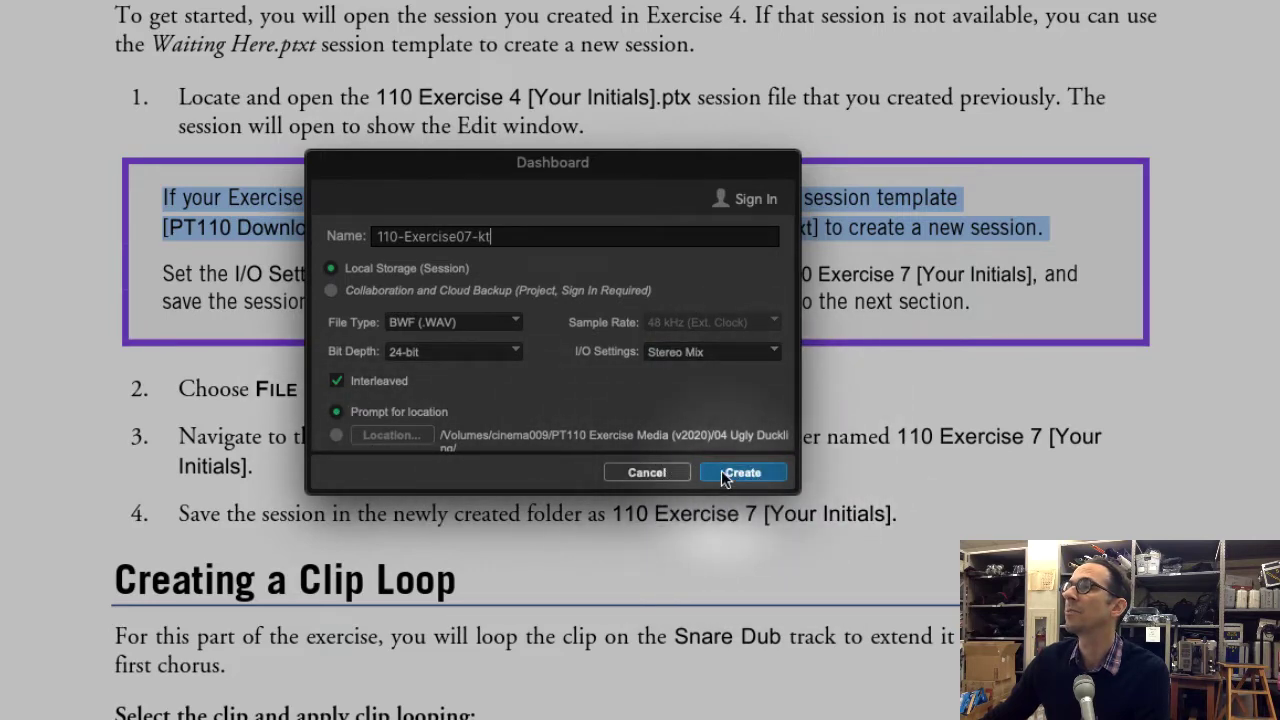
Step: Create the session in the 03 Waiting Here folder of PT110 Exercise Media (v2020), and recall zoom preset 2
key(Return)
click(511, 150)
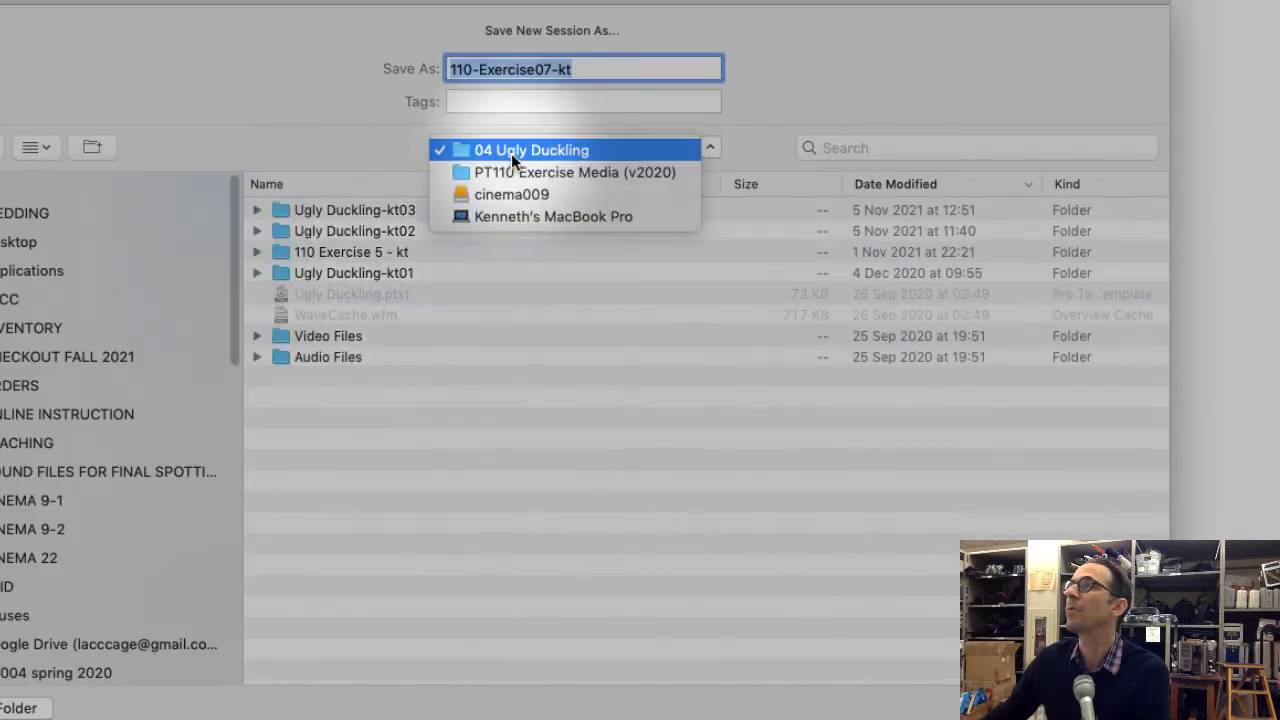
click(511, 170)
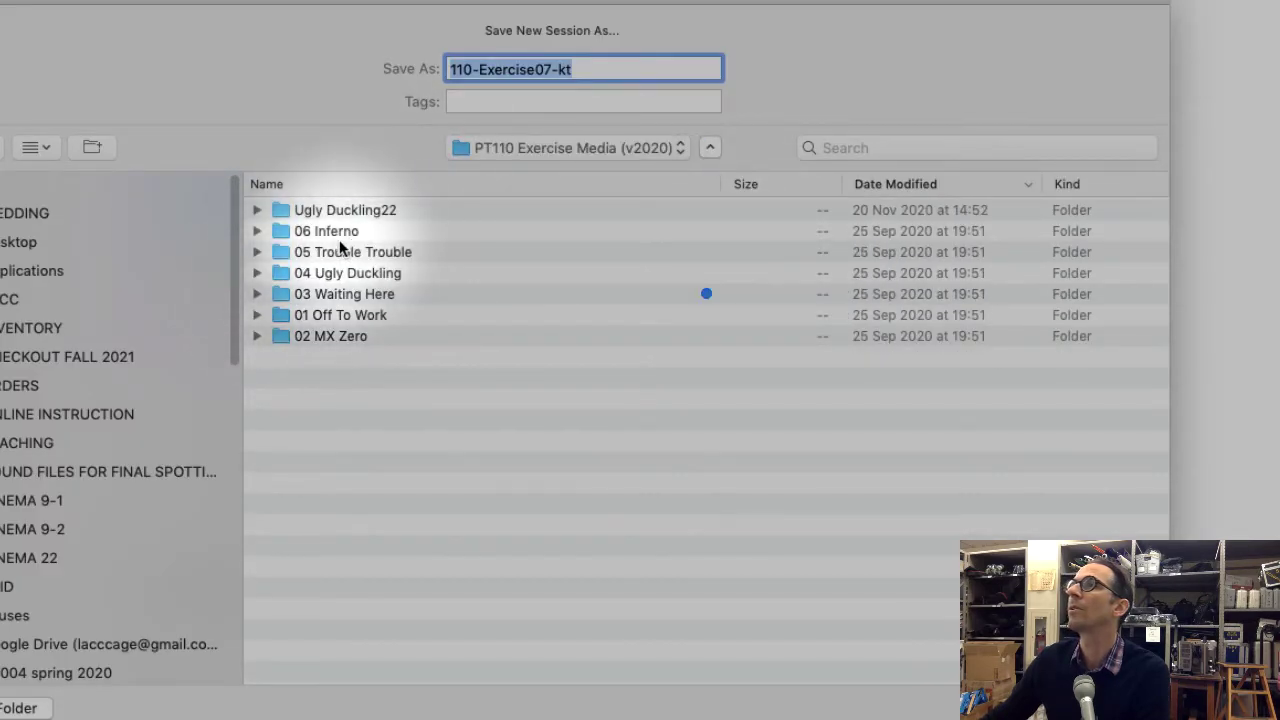
double_click(375, 294)
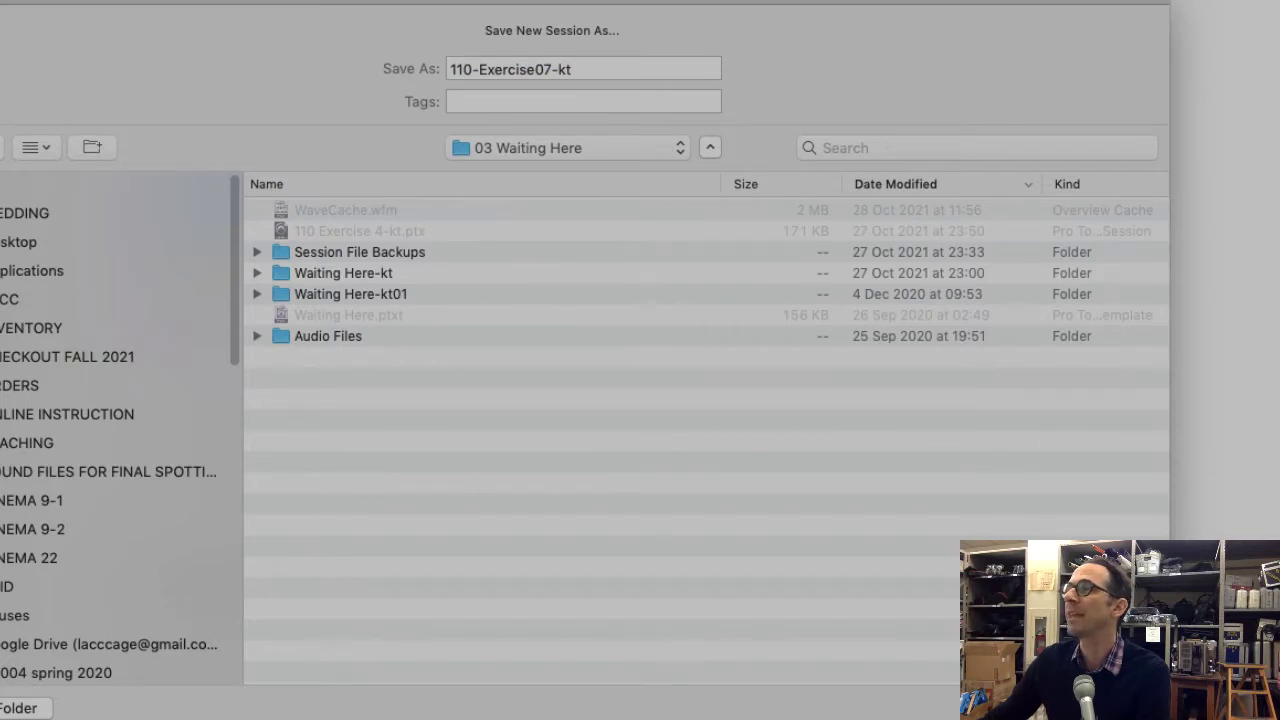
key(Return)
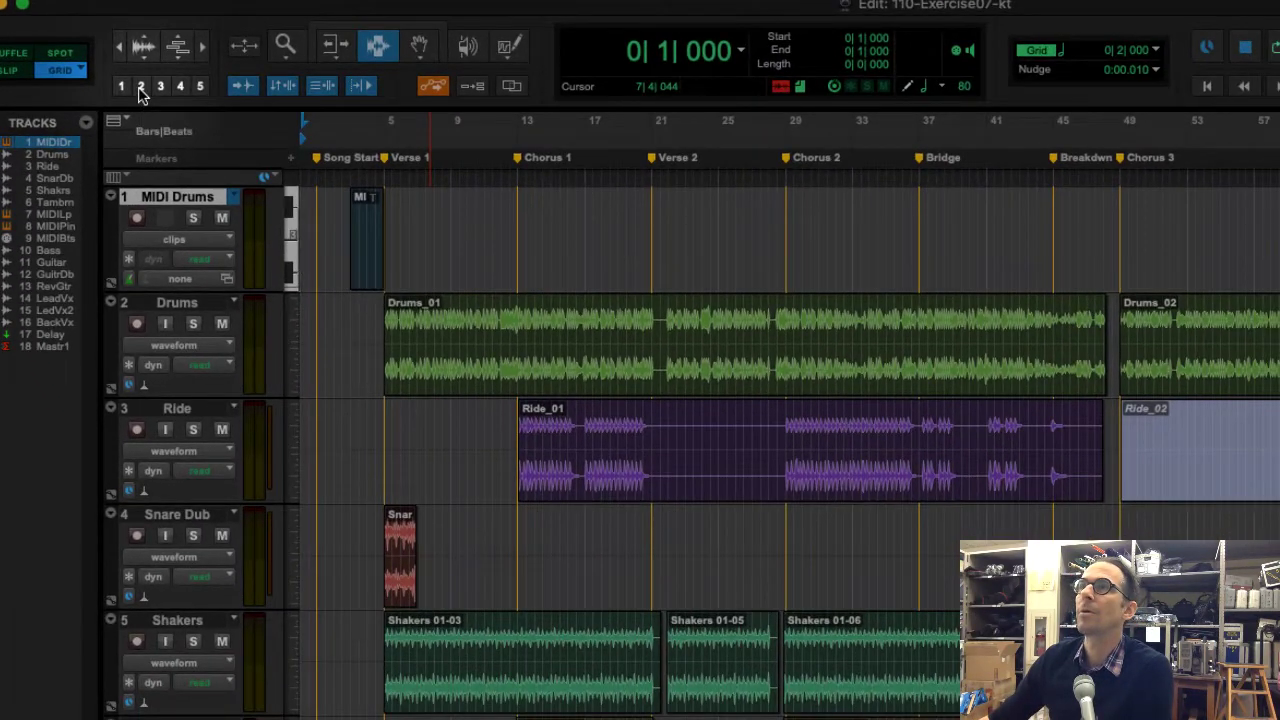
click(141, 87)
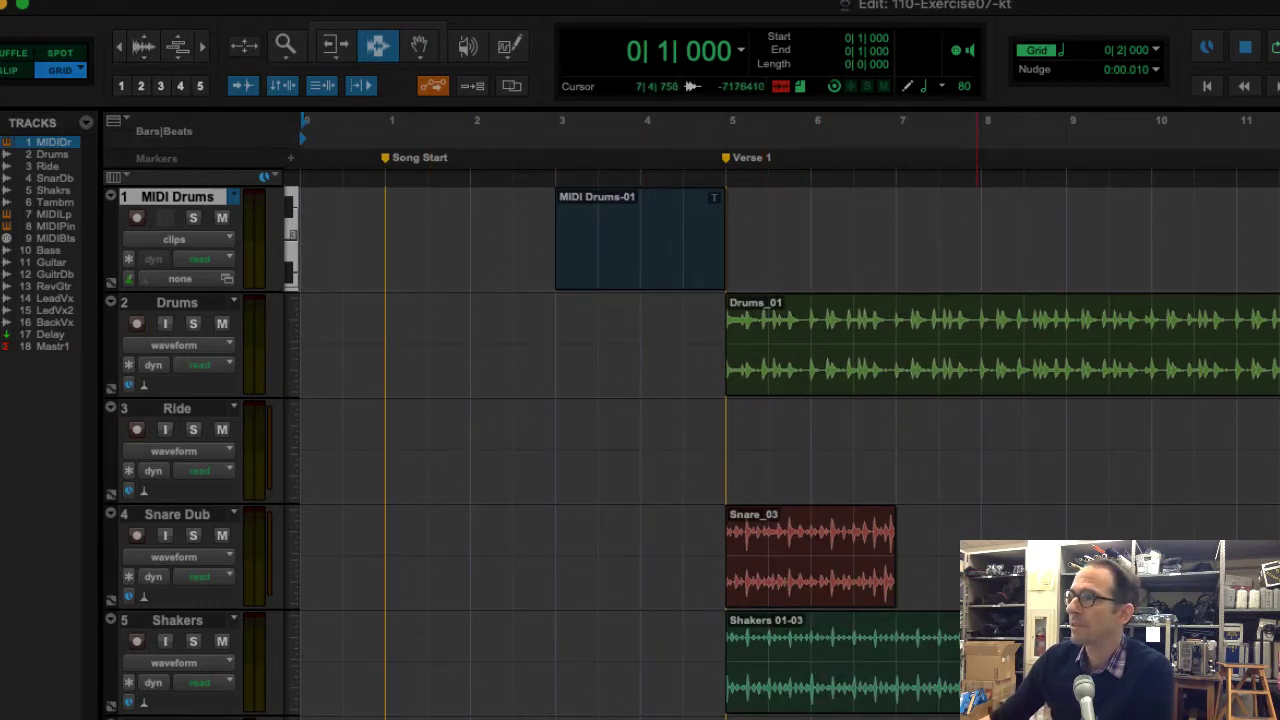
Step: Switch to Adobe Digital Editions and read the first steps of the Creating a Clip Loop section
key(super+Tab)
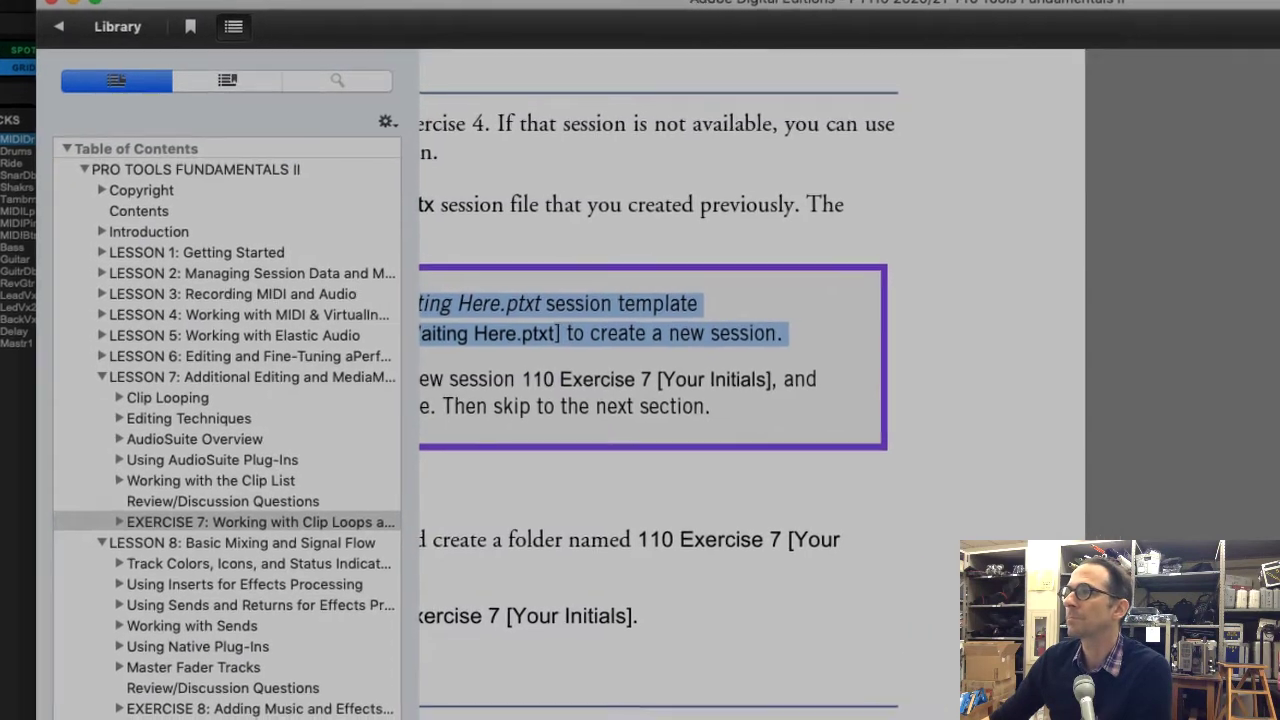
key(ctrl+super+f)
scroll(899, 637, down, 2)
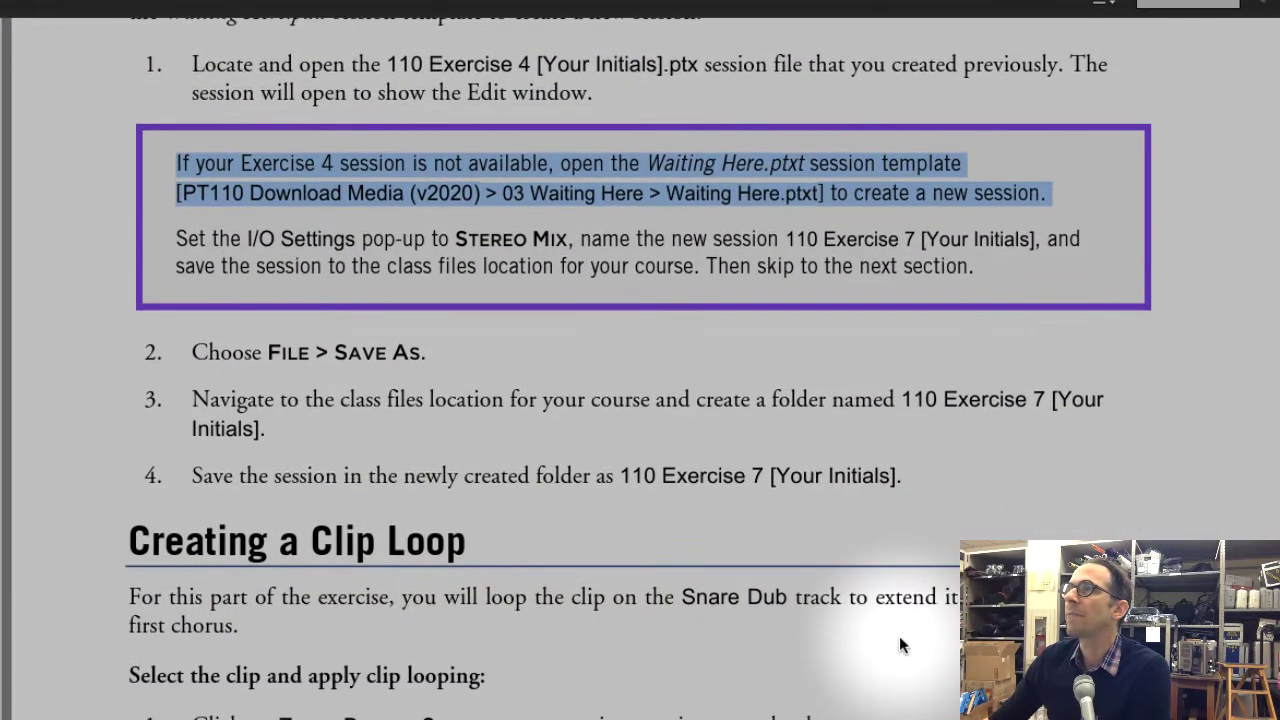
scroll(898, 638, down, 4)
scroll(898, 638, down, 5)
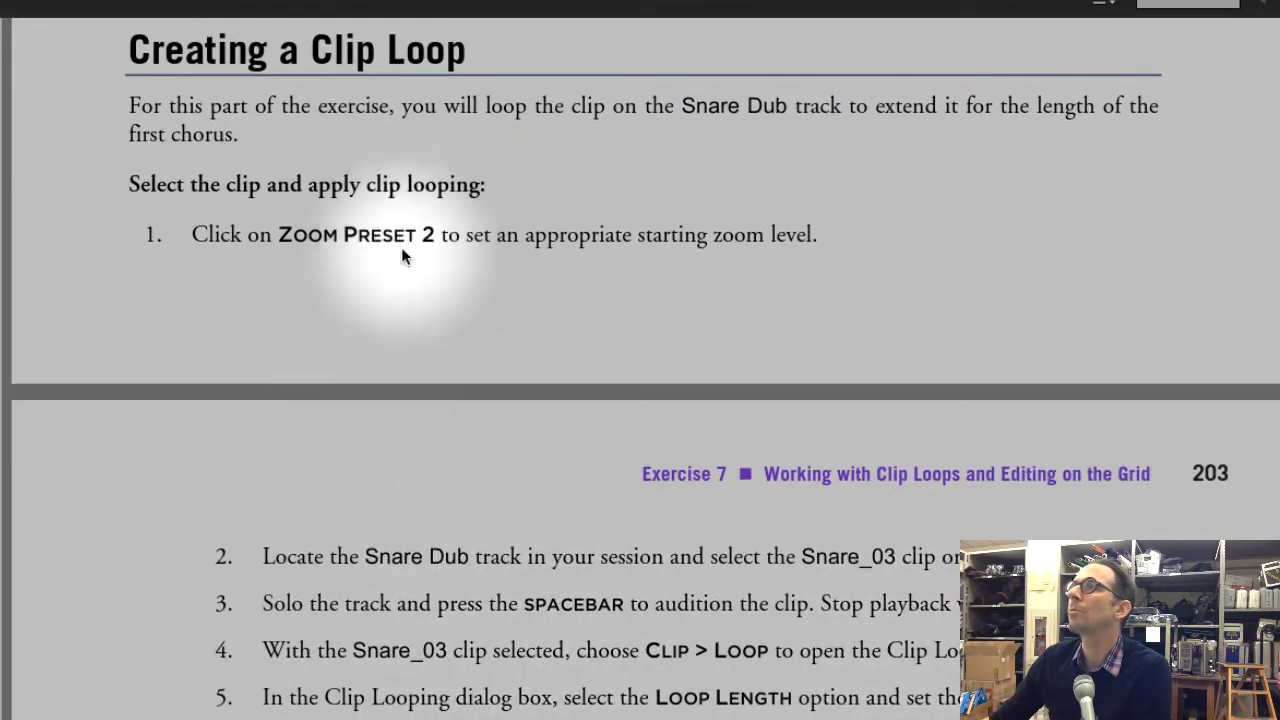
scroll(450, 463, down, 3)
scroll(450, 460, down, 6)
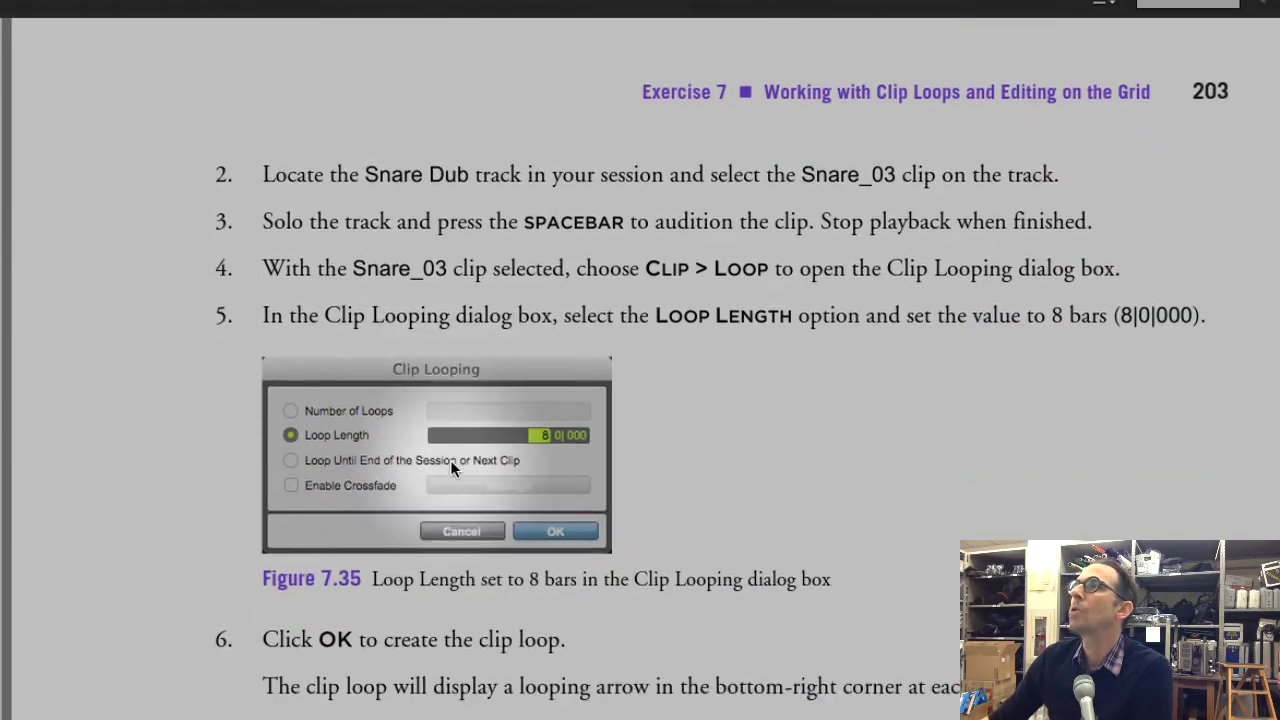
drag(368, 68, 975, 112)
click(961, 106)
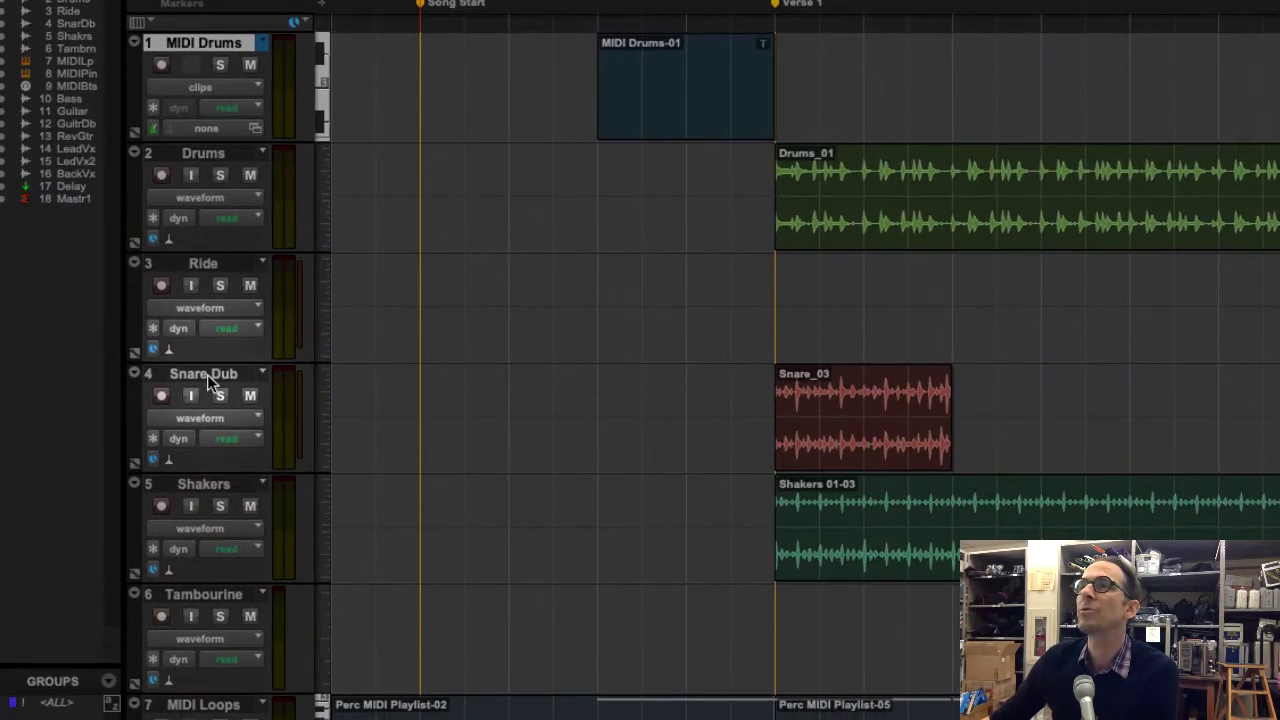
Step: In Pro Tools, solo the Snare Dub track and select its Snare_03 clip with the Grabber tool
click(203, 373)
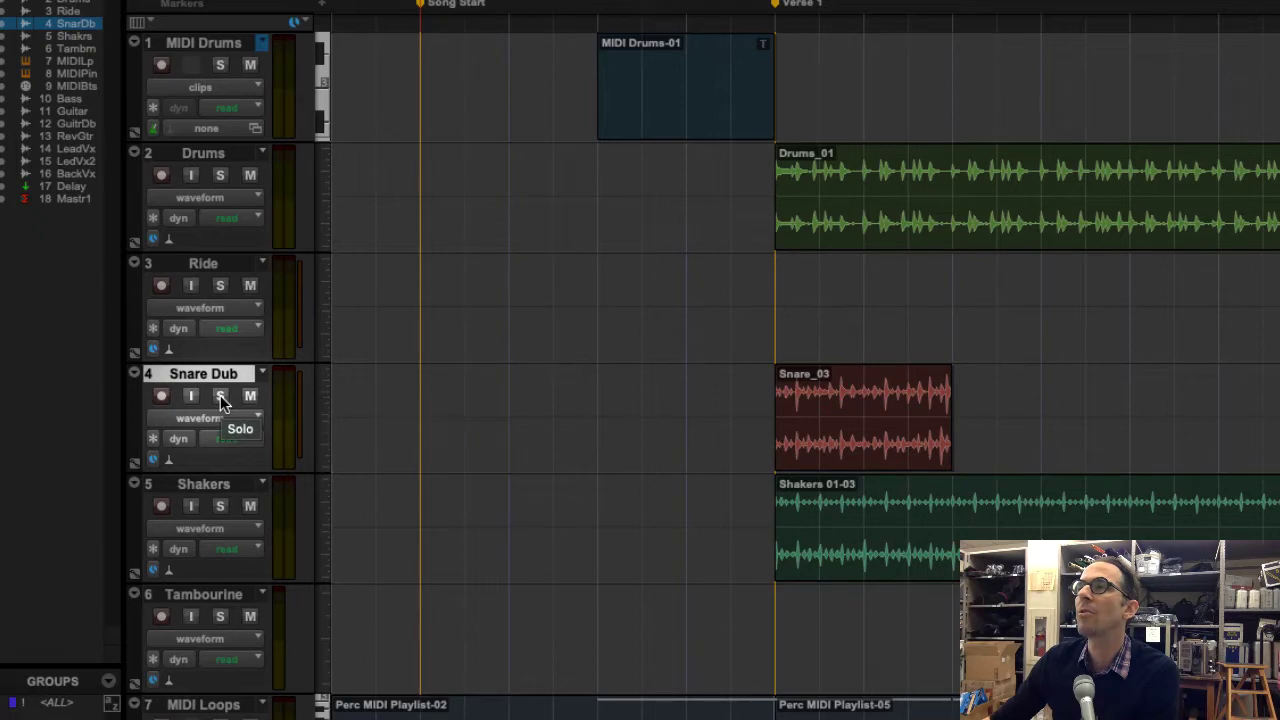
click(221, 397)
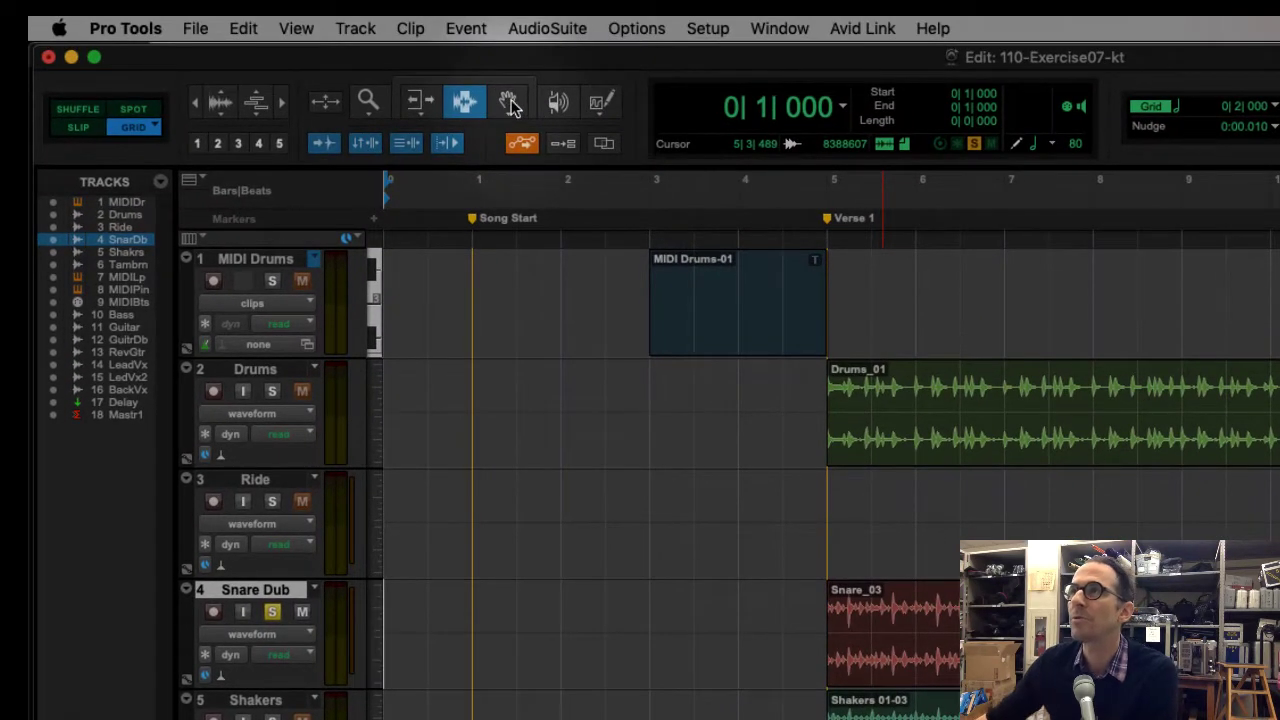
click(510, 105)
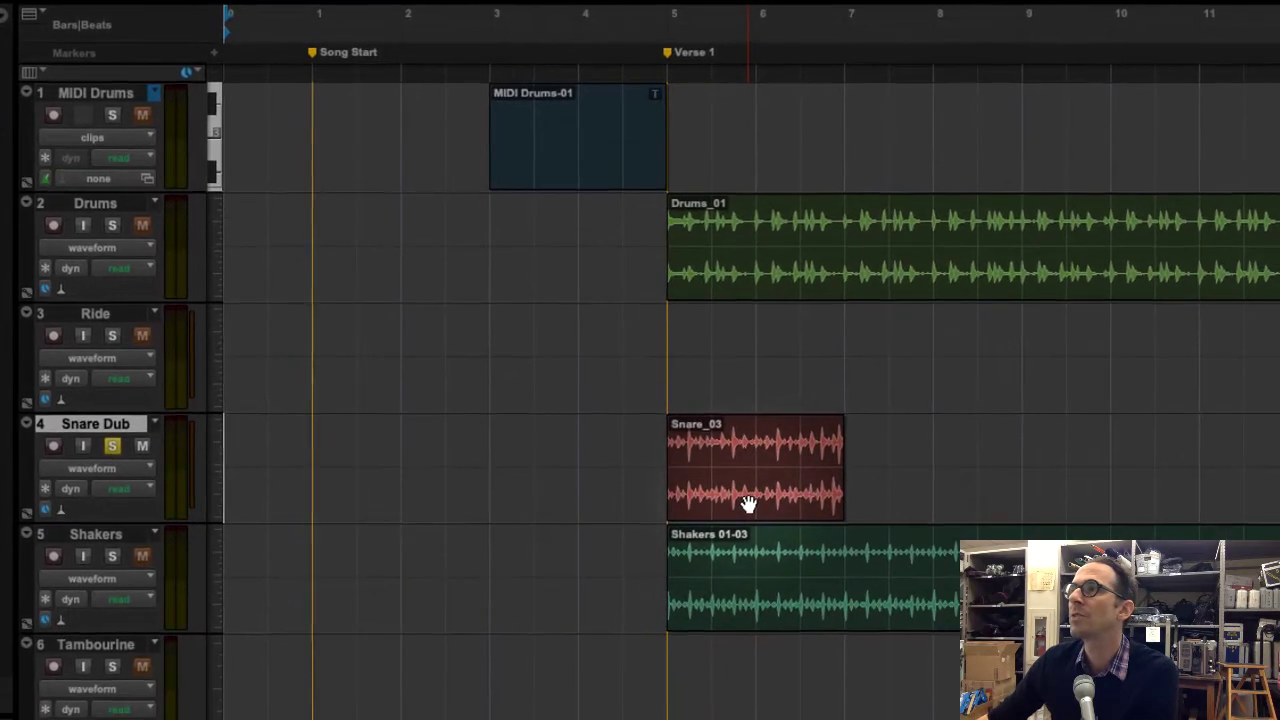
click(908, 669)
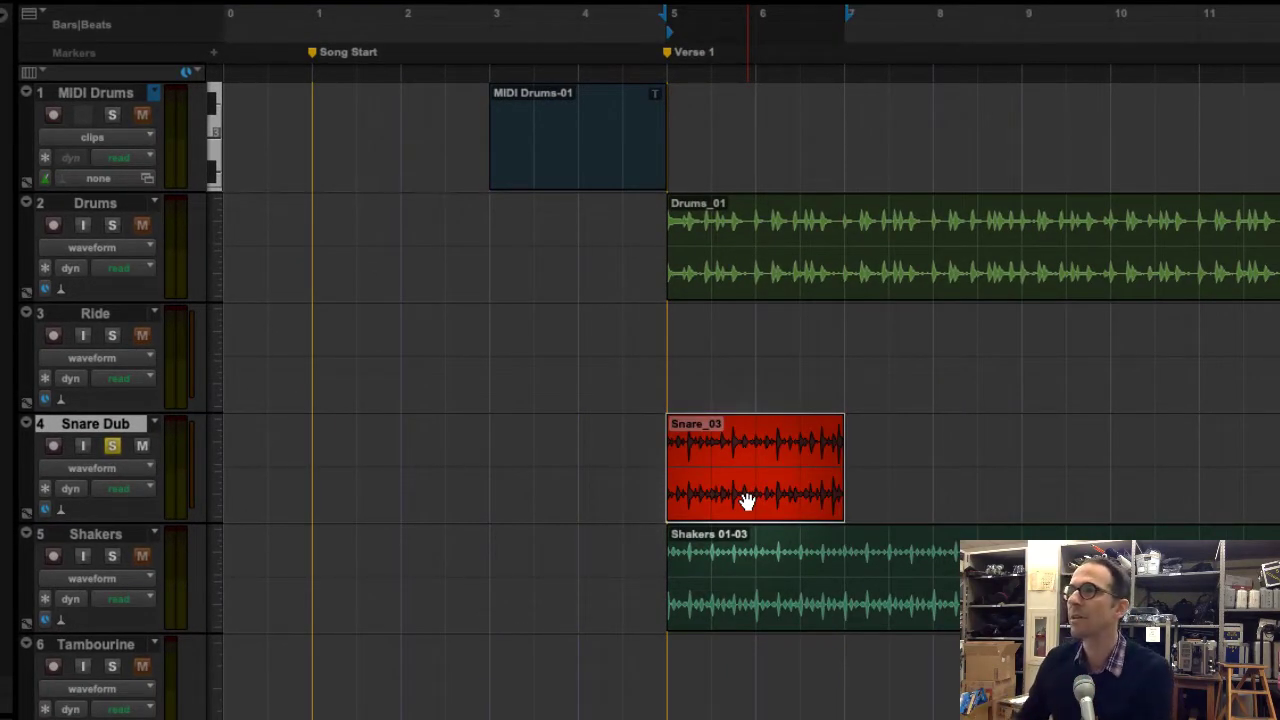
Step: Audition the selected Snare_03 clip, and turn off loop playback
key(space)
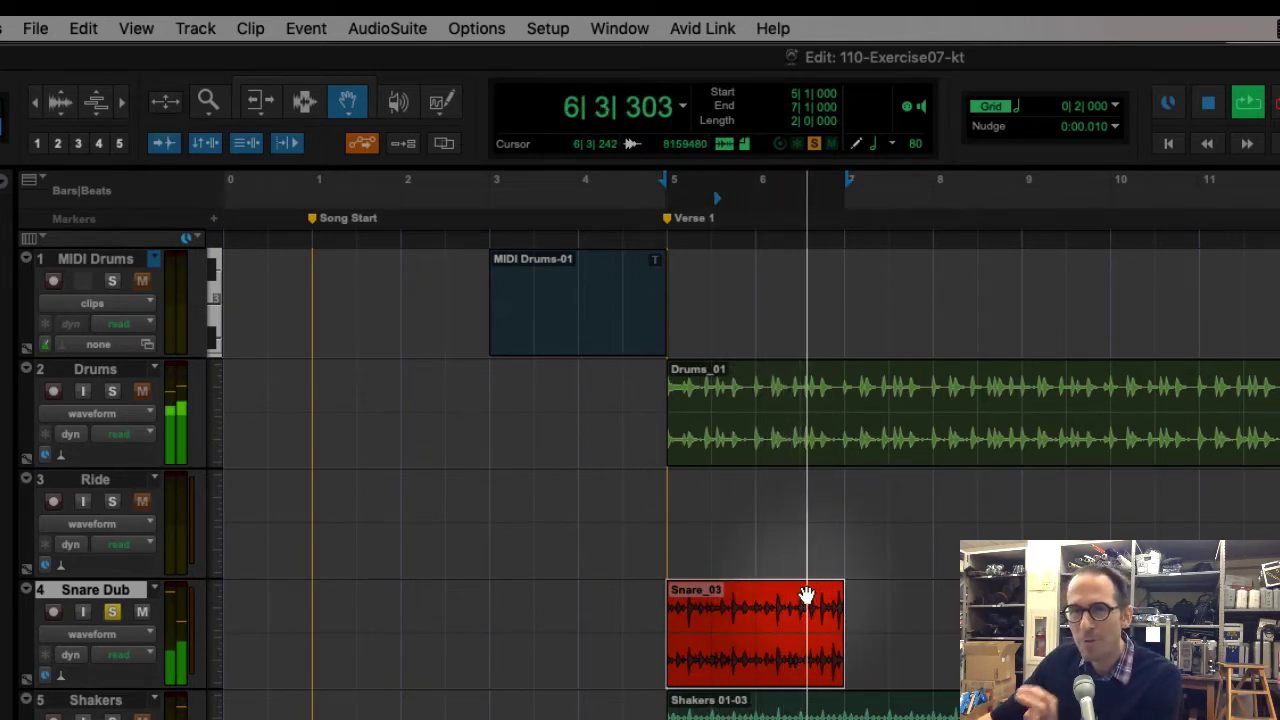
click(1247, 107)
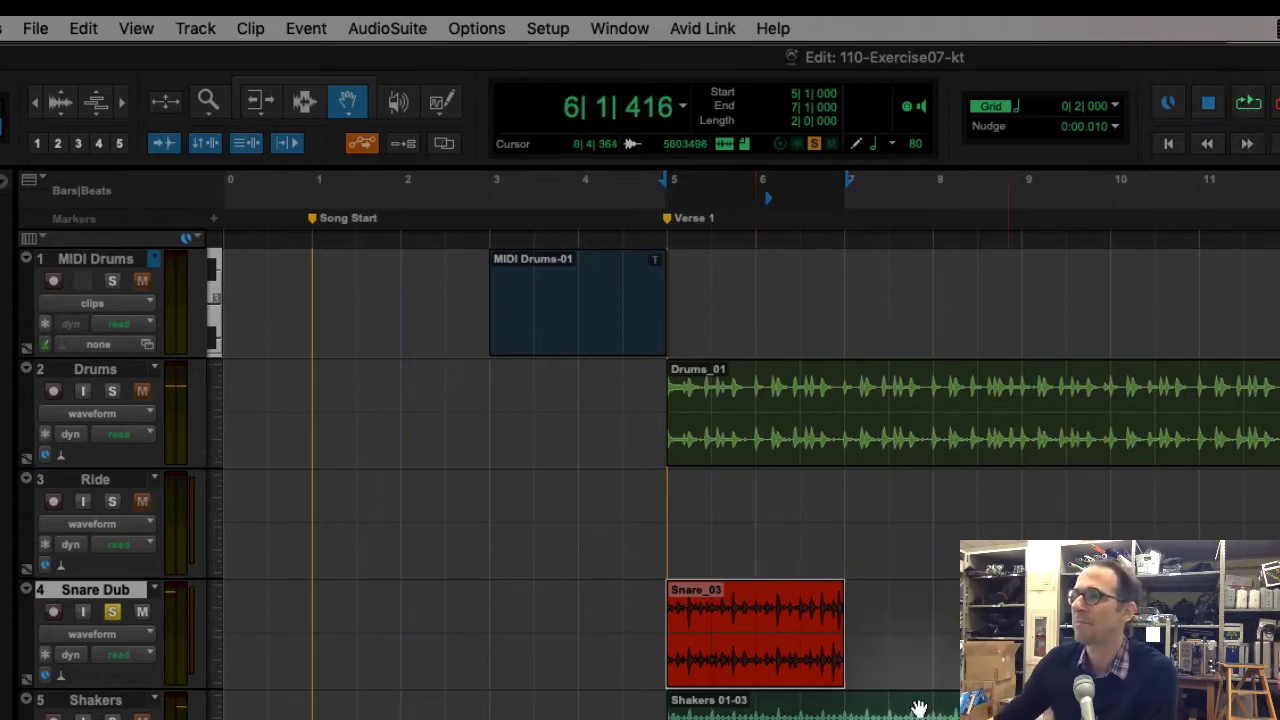
Step: Return to Adobe Digital Editions and review the instructions for the Clip Looping dialog and its loop length
key(super+Tab)
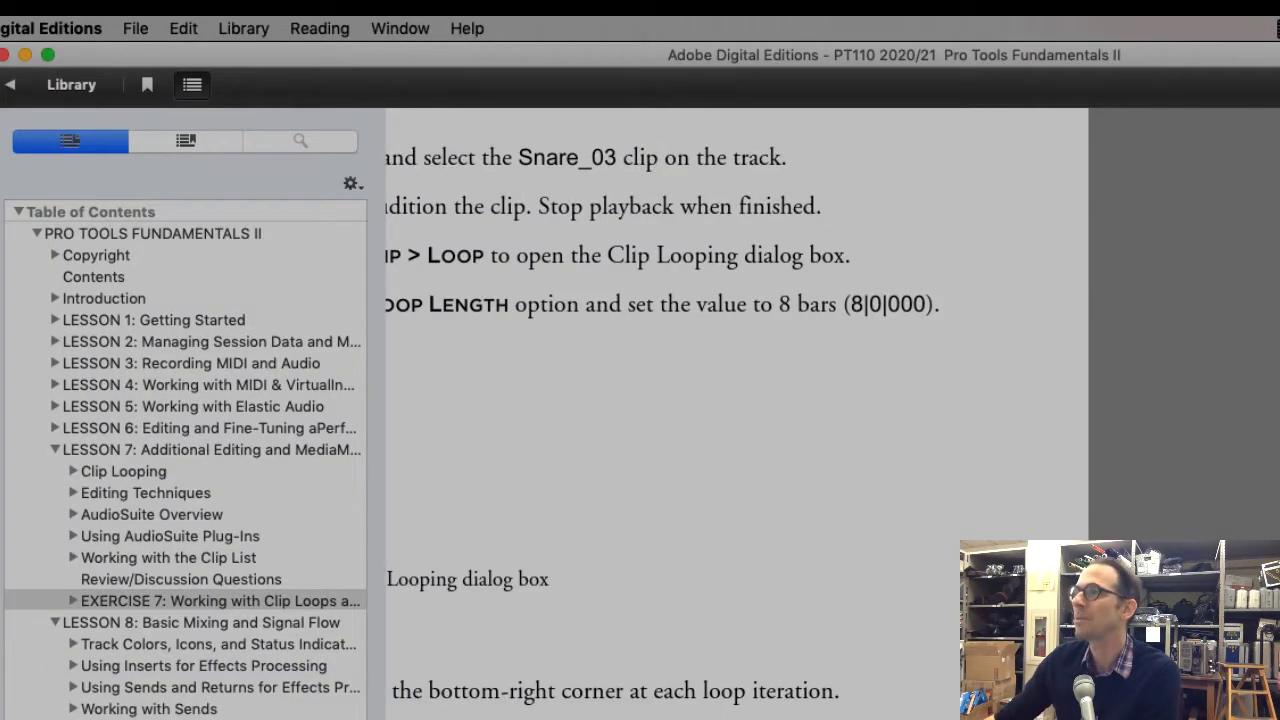
scroll(736, 414, left, 5)
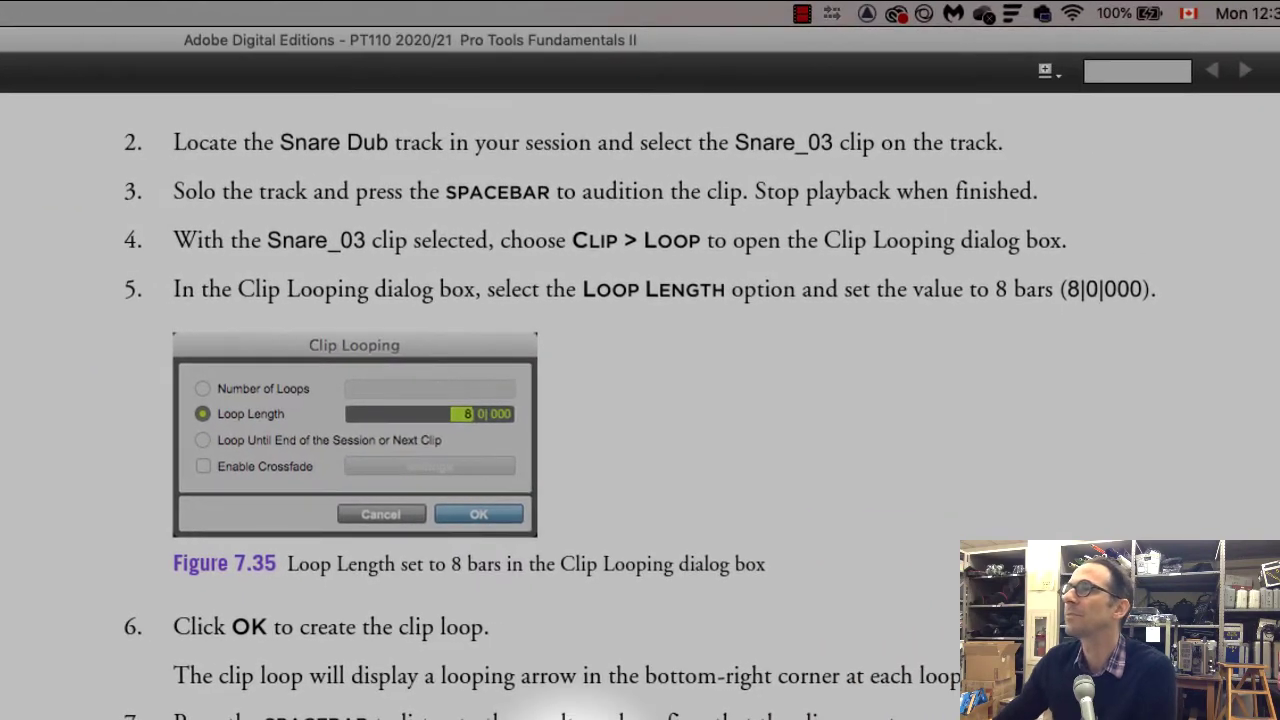
scroll(560, 690, down, 5)
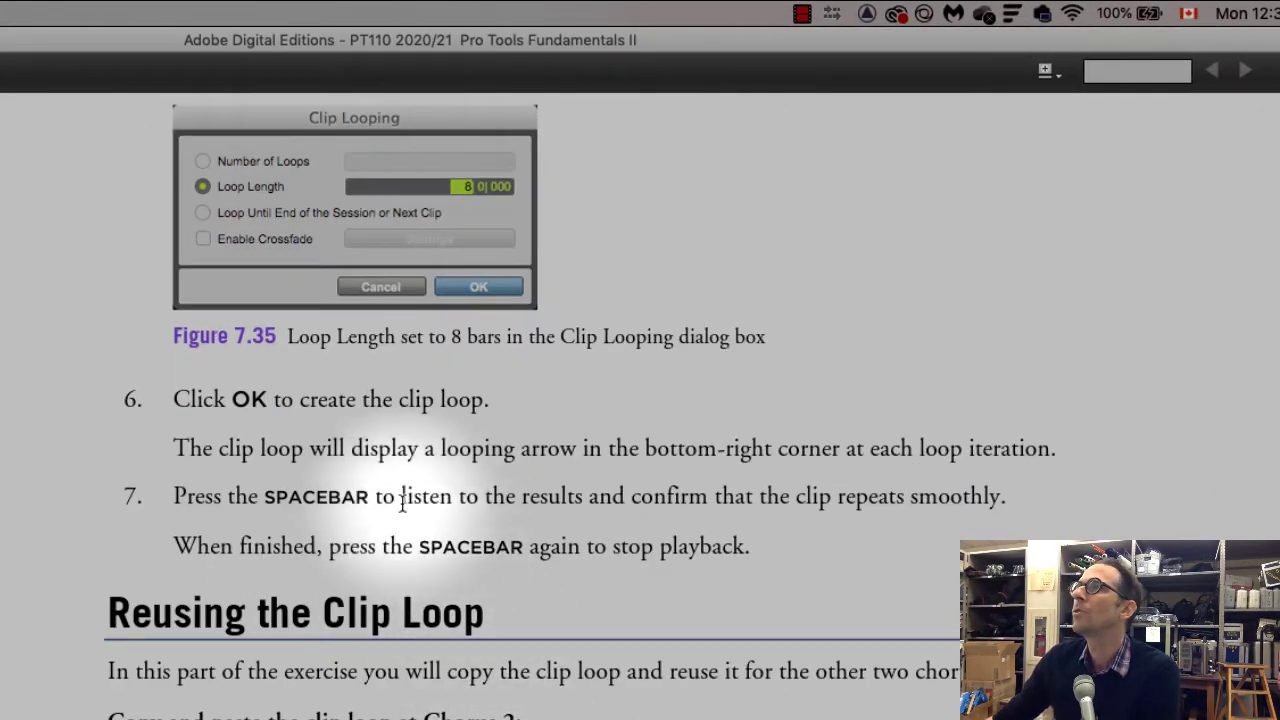
scroll(403, 503, up, 6)
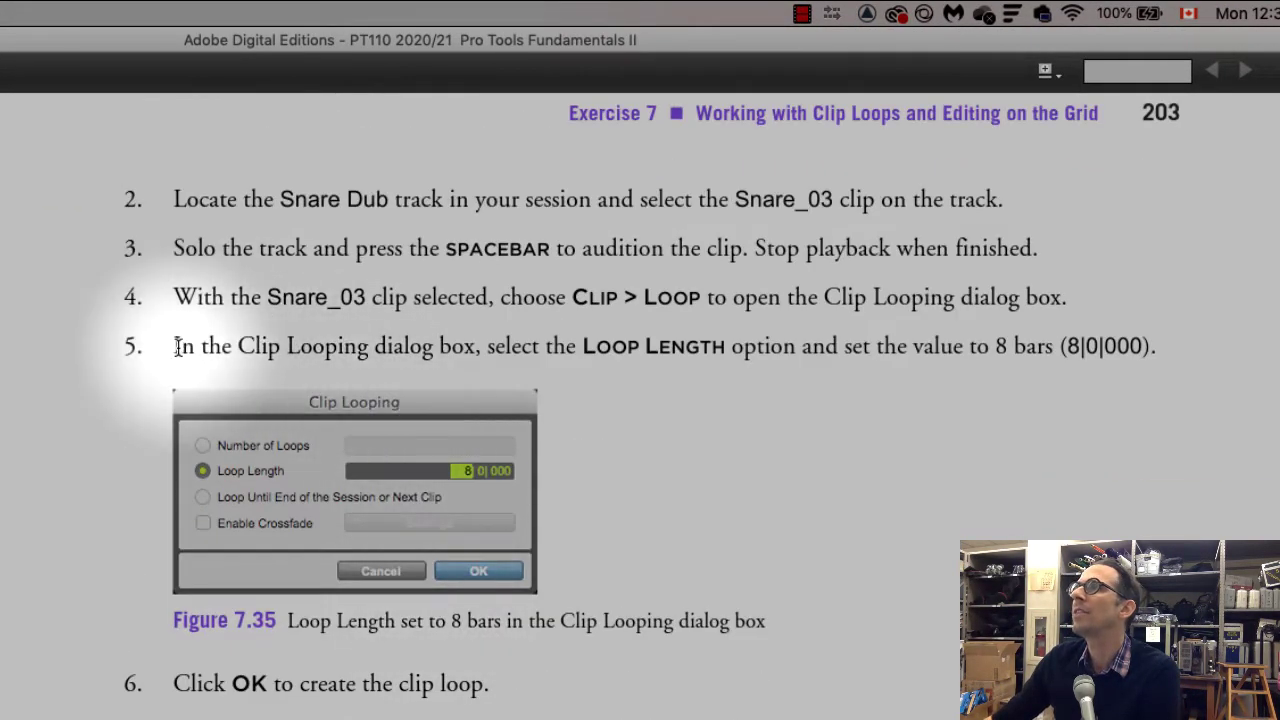
Step: Read steps 4 and 5 of the exercise on opening the Clip Looping dialog box and setting the loop length
drag(177, 346, 395, 346)
click(410, 325)
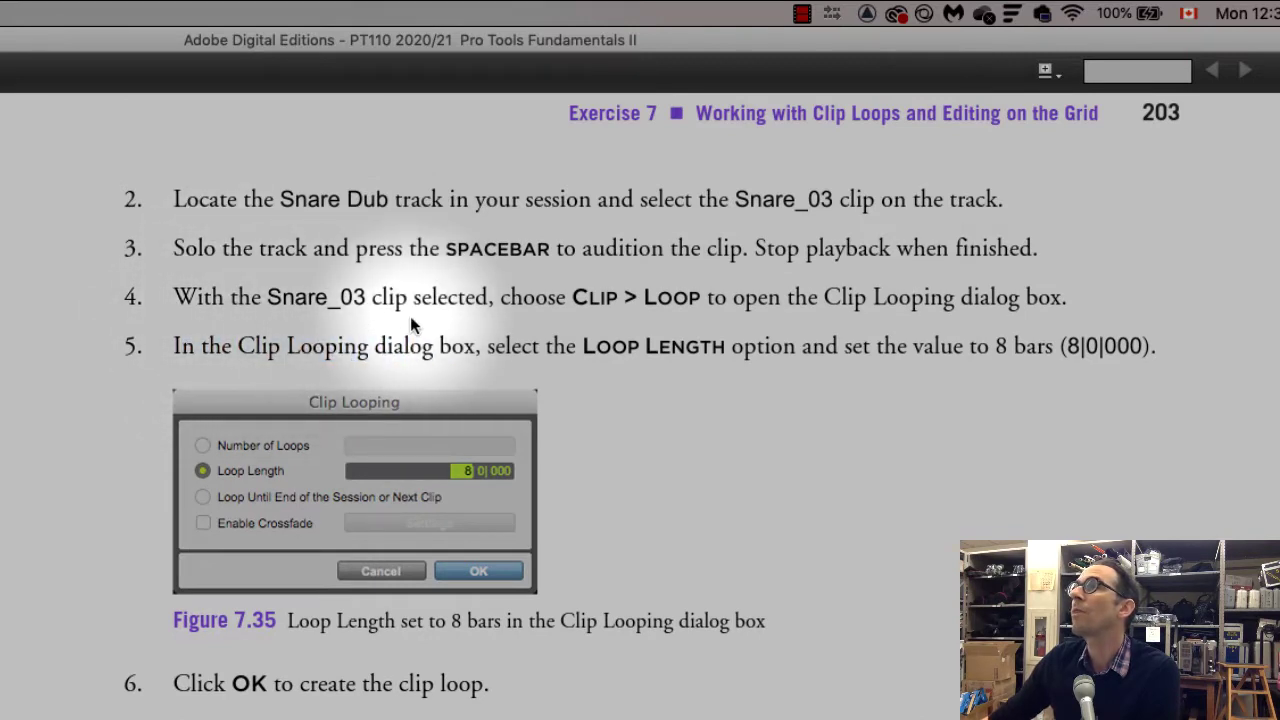
drag(494, 297, 1150, 352)
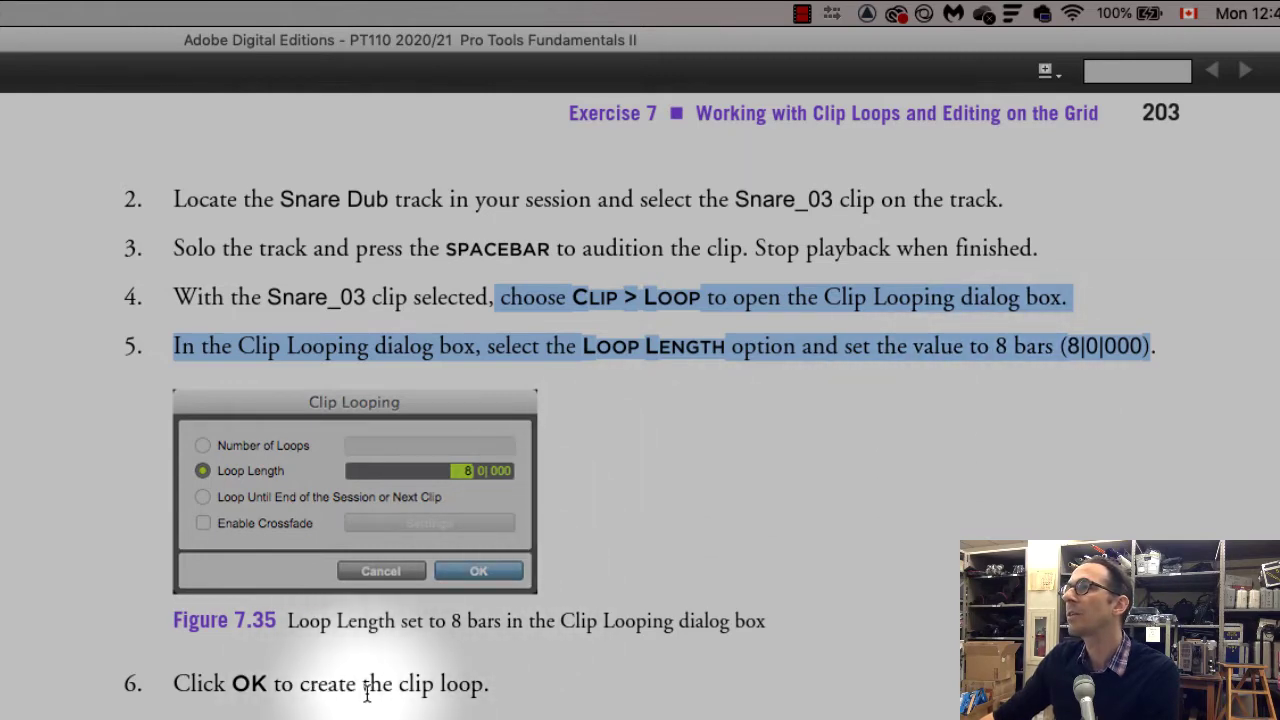
Step: Switch to Pro Tools and open the Clip Looping dialog for the Snare_03 clip
key(super+Tab)
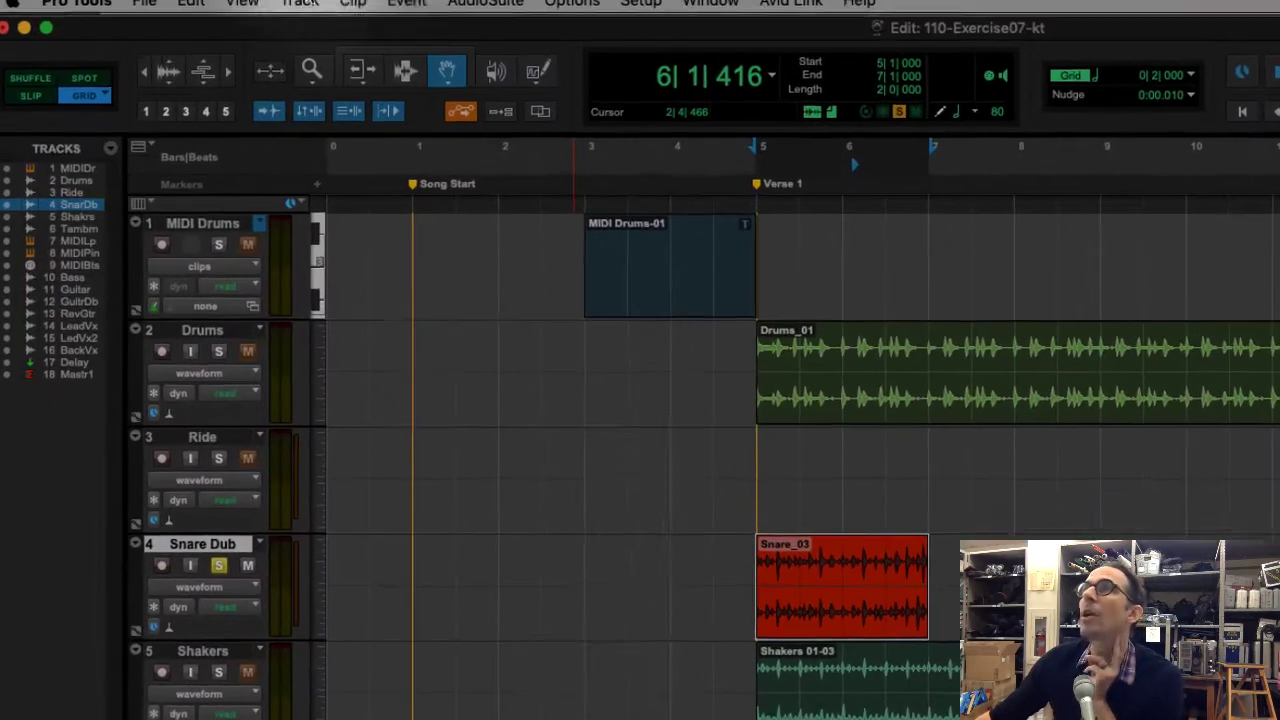
click(364, 12)
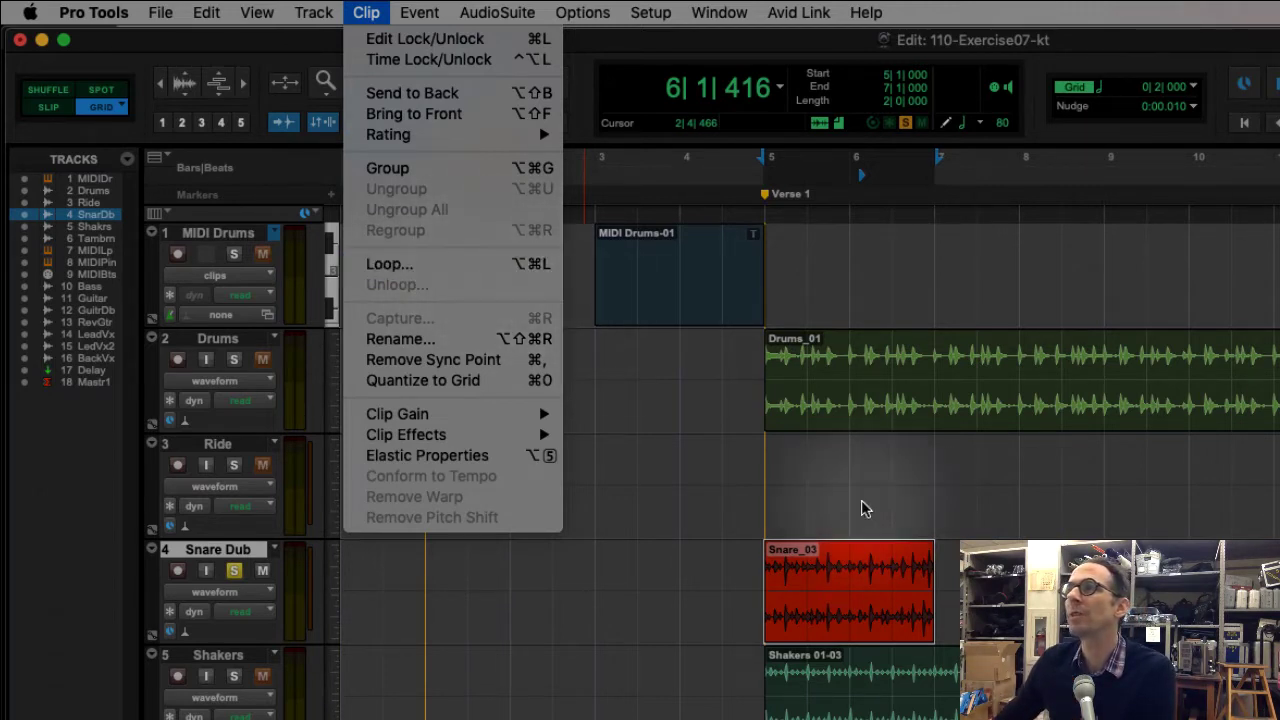
click(843, 551)
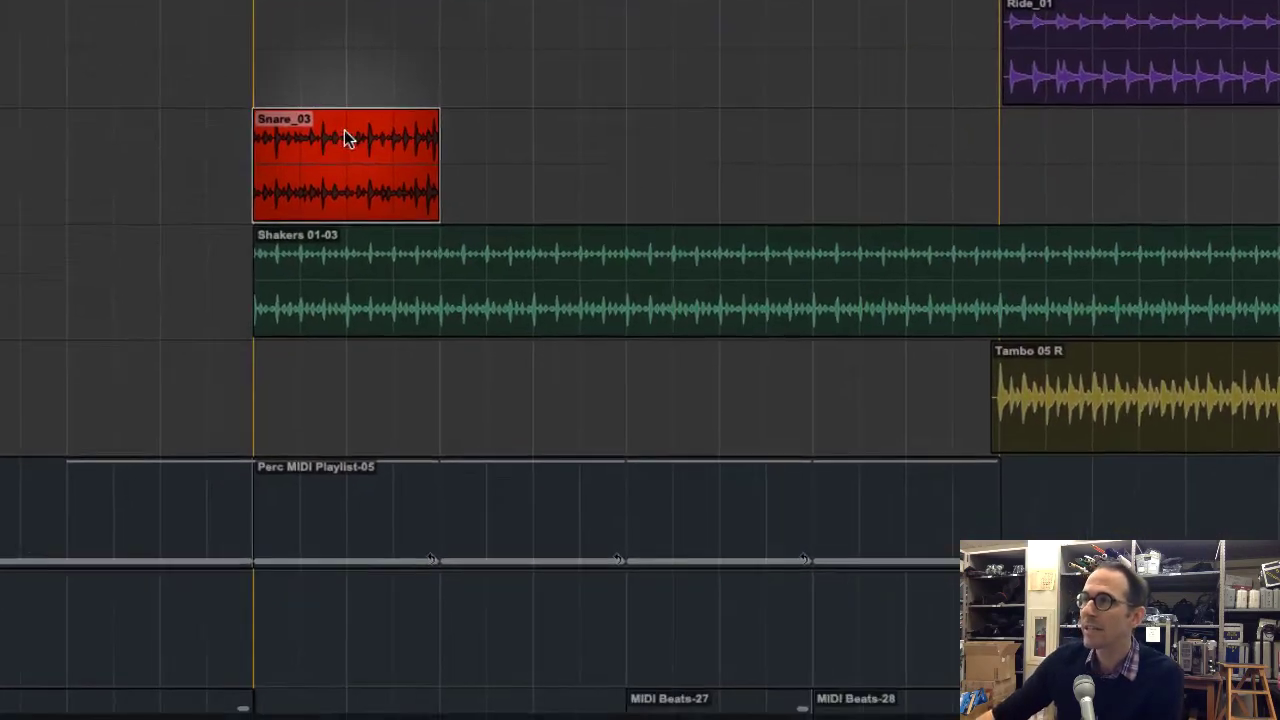
right_click(524, 342)
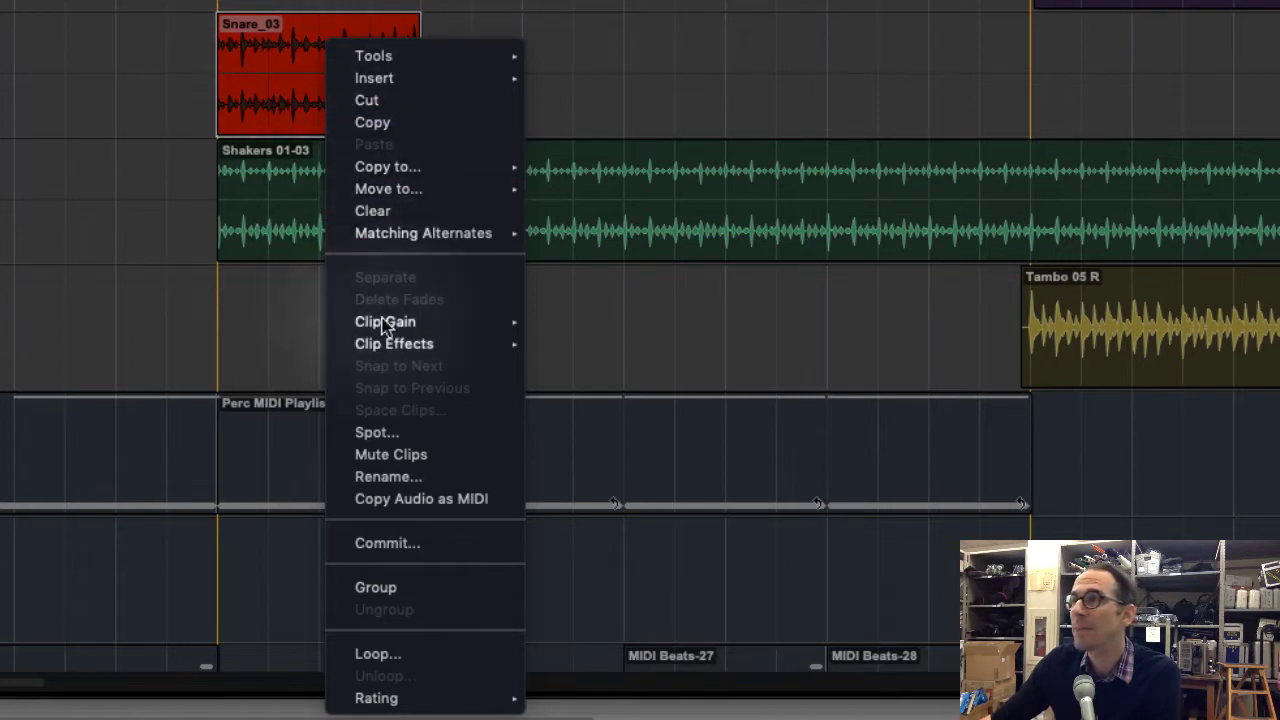
mouse_move(376, 167)
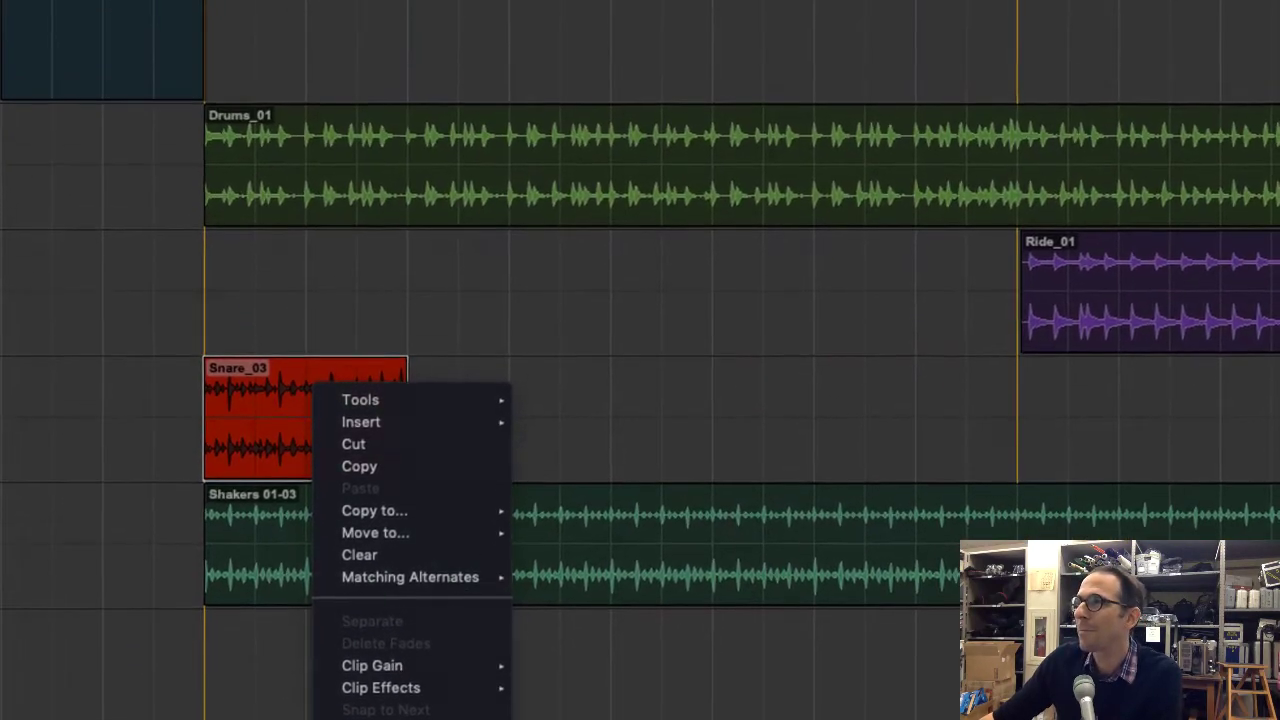
click(408, 654)
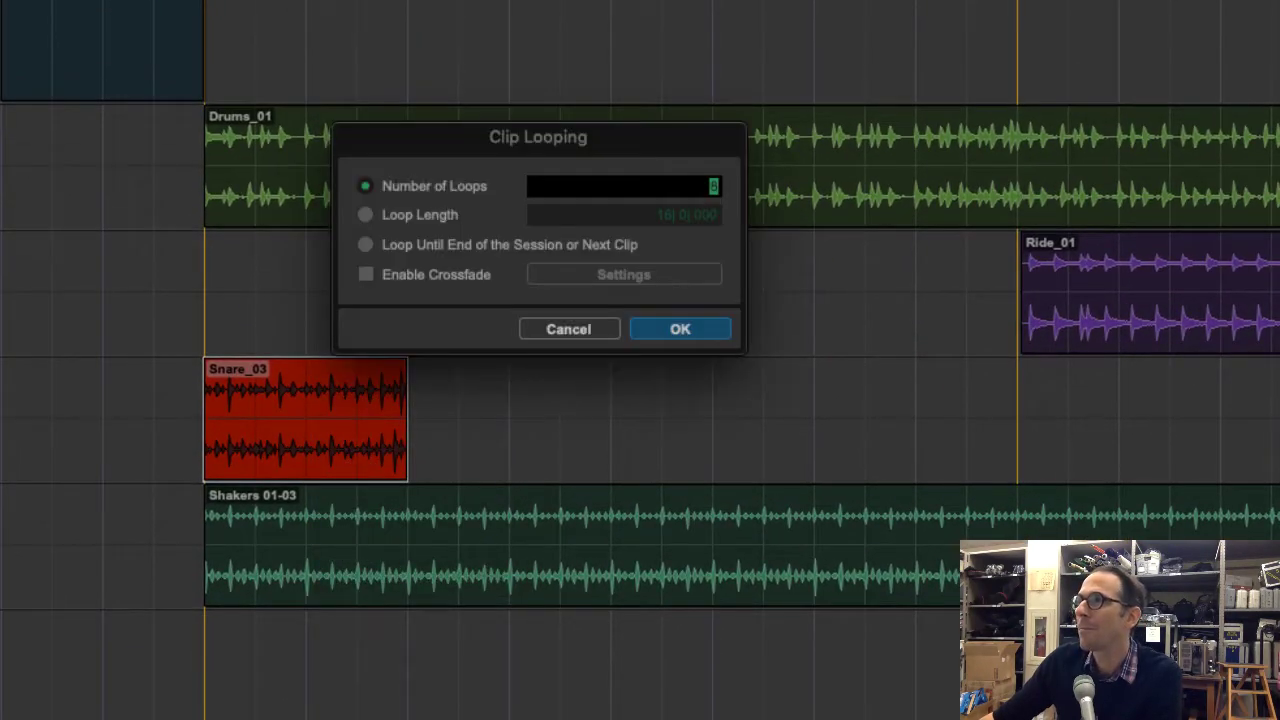
Step: Try the clip looping options: a loop length of 8 bars, 2 loops, and looping until the end of the session or next clip
click(365, 215)
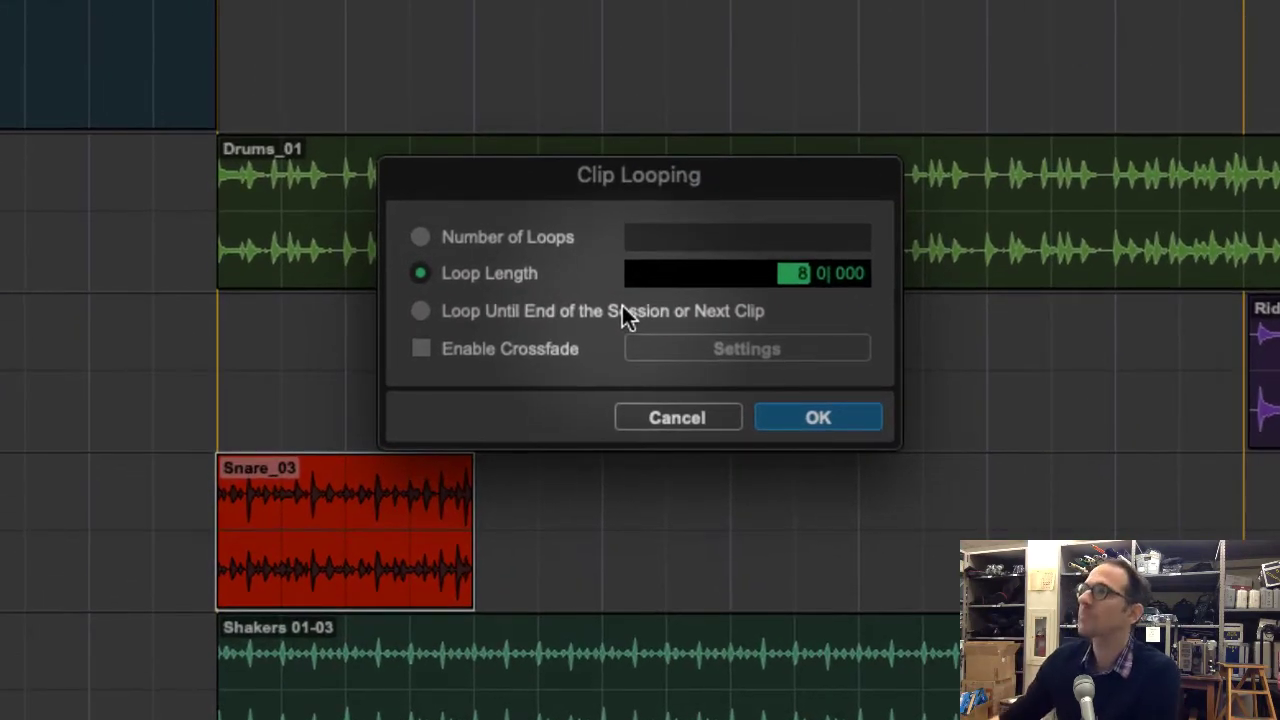
click(420, 238)
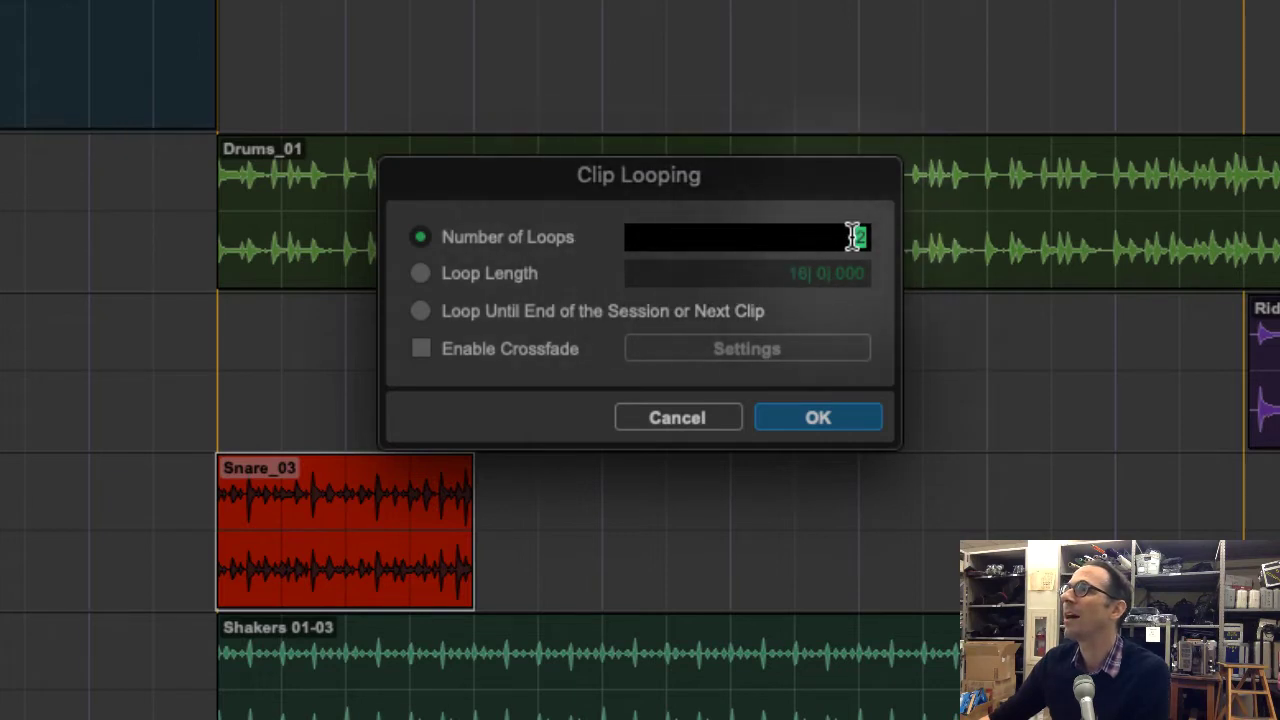
click(421, 310)
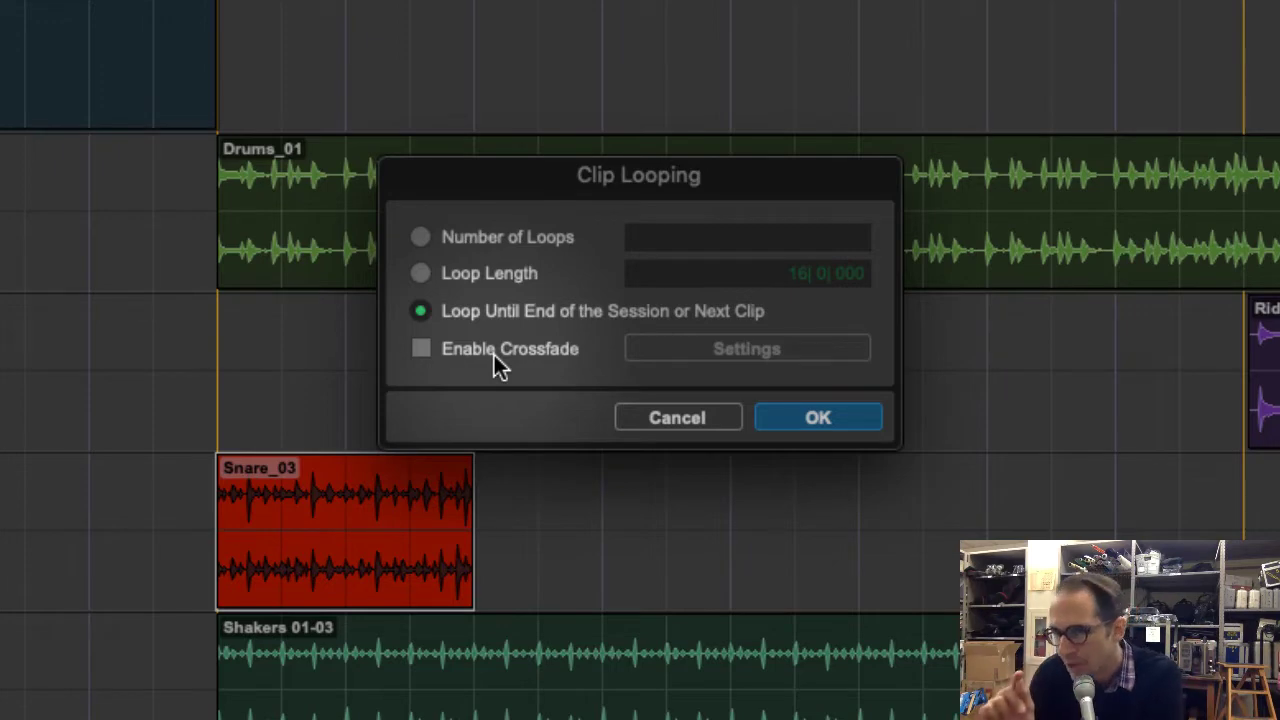
Step: Enable the loop crossfade and, in its settings, try the S-Curve and Equal Power options before restoring Standard and Equal Gain
click(443, 346)
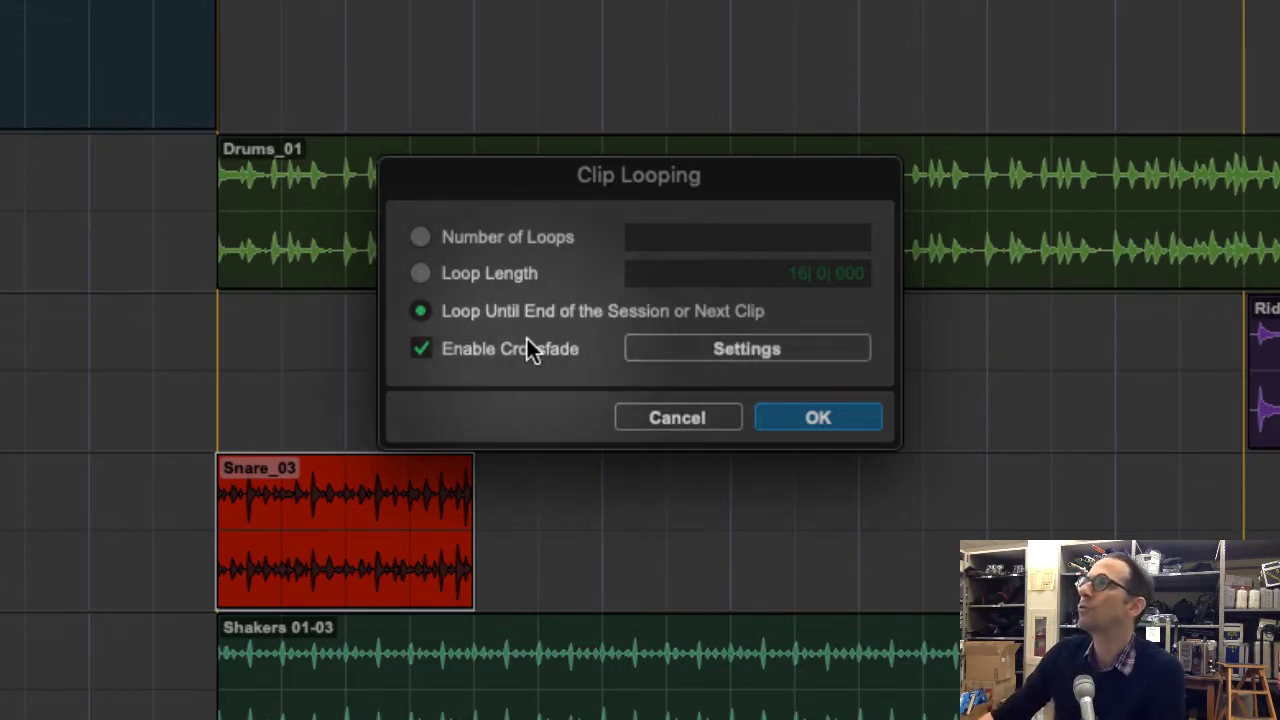
click(748, 350)
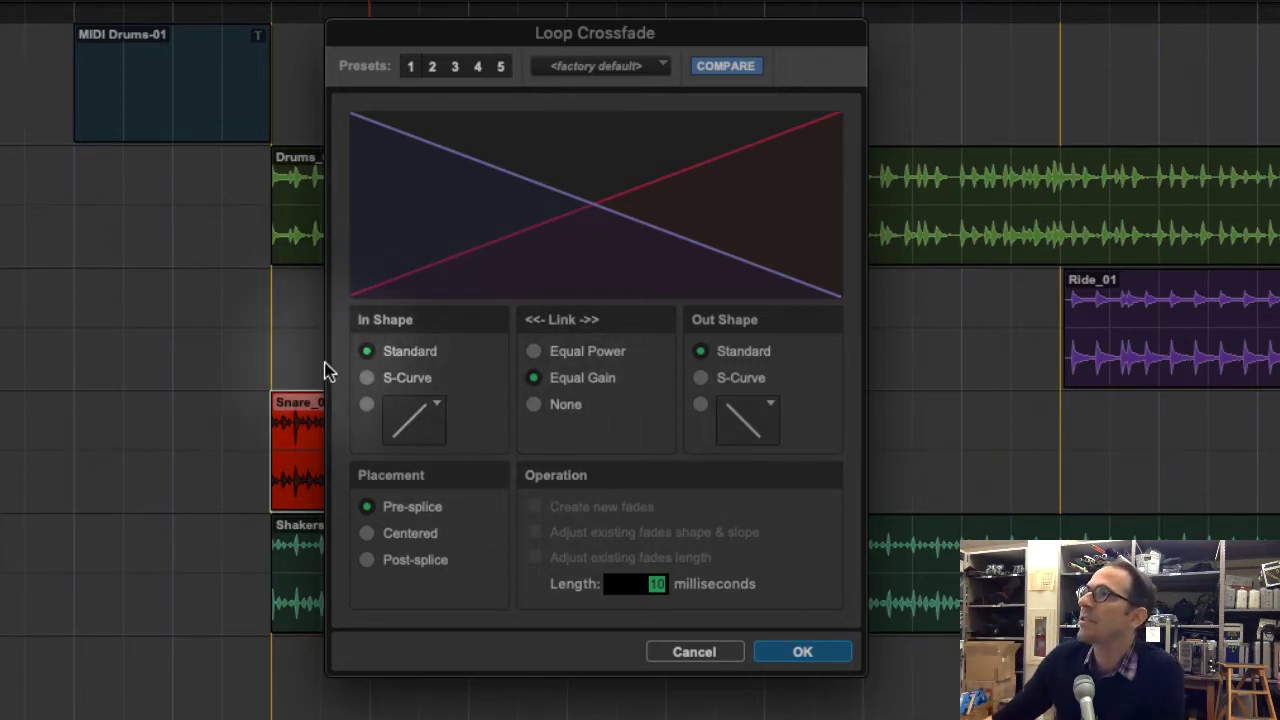
click(370, 380)
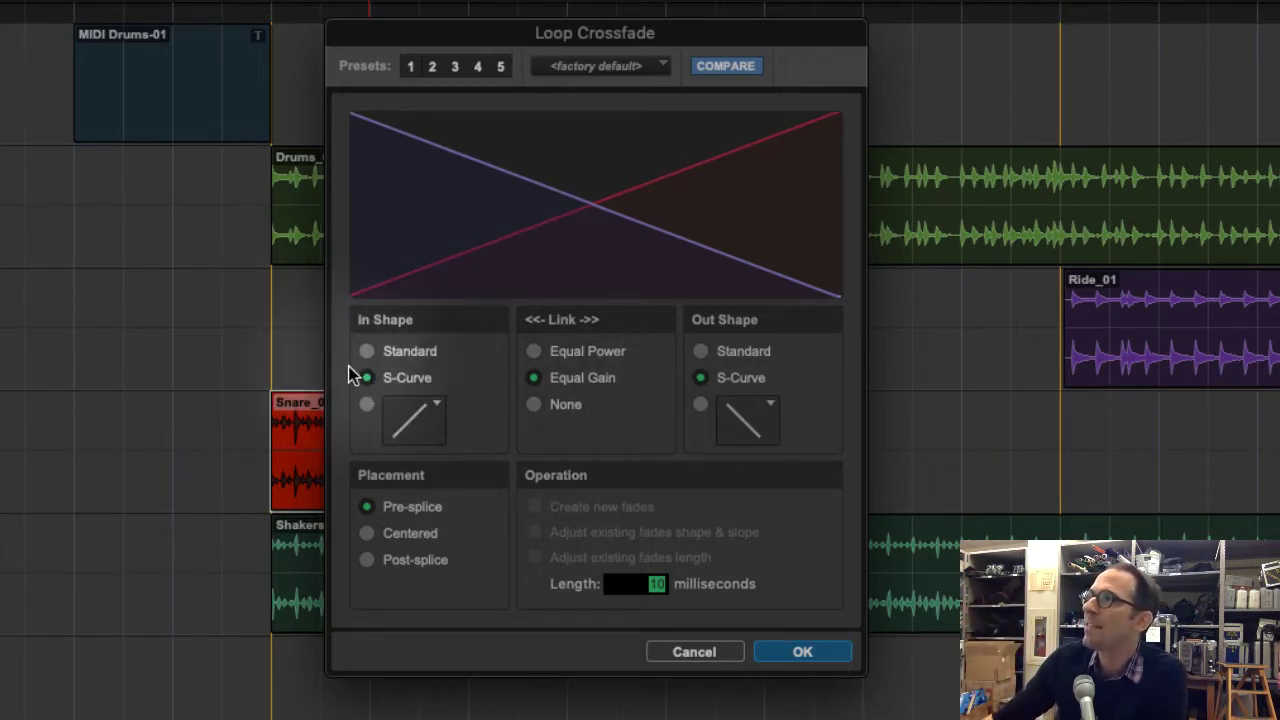
click(367, 353)
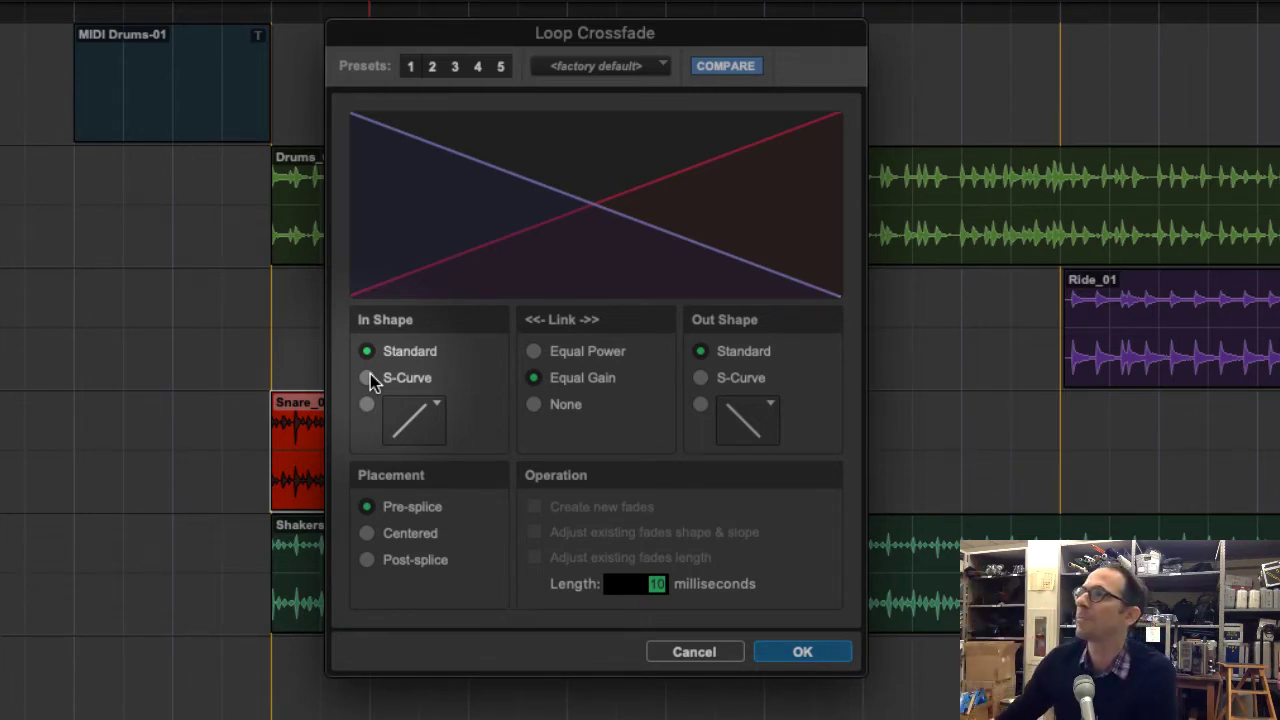
click(533, 351)
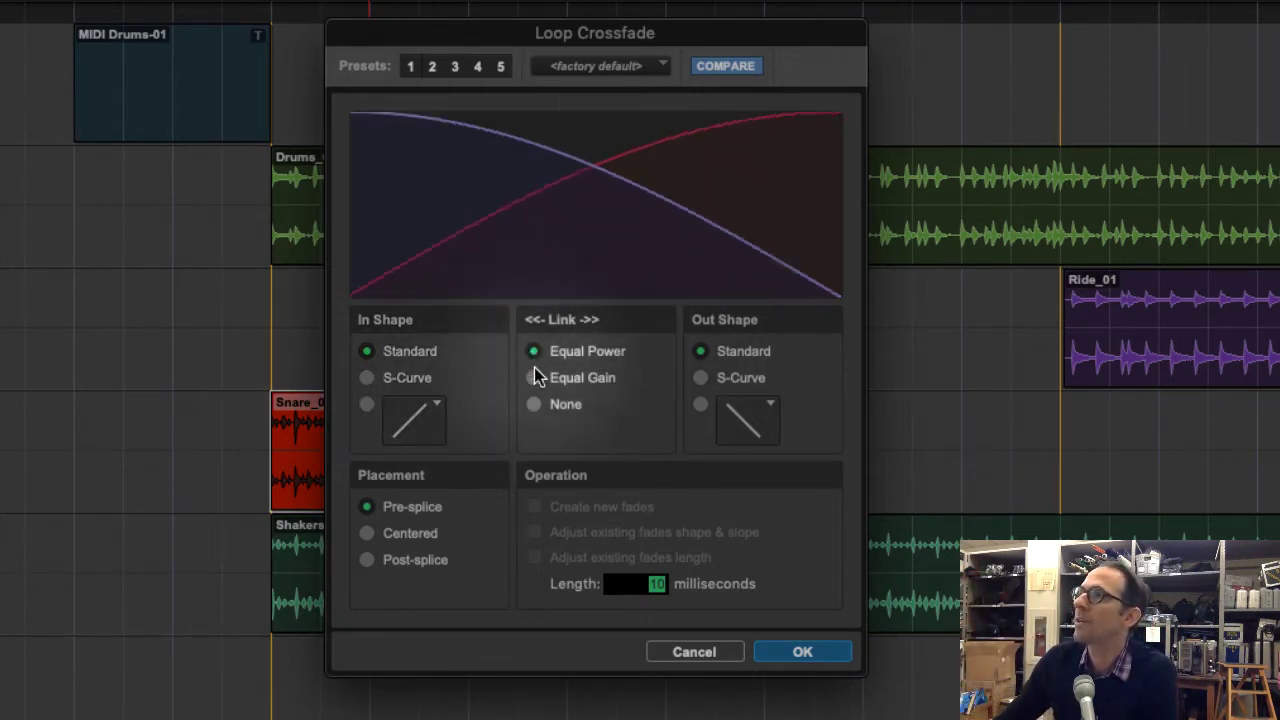
click(533, 378)
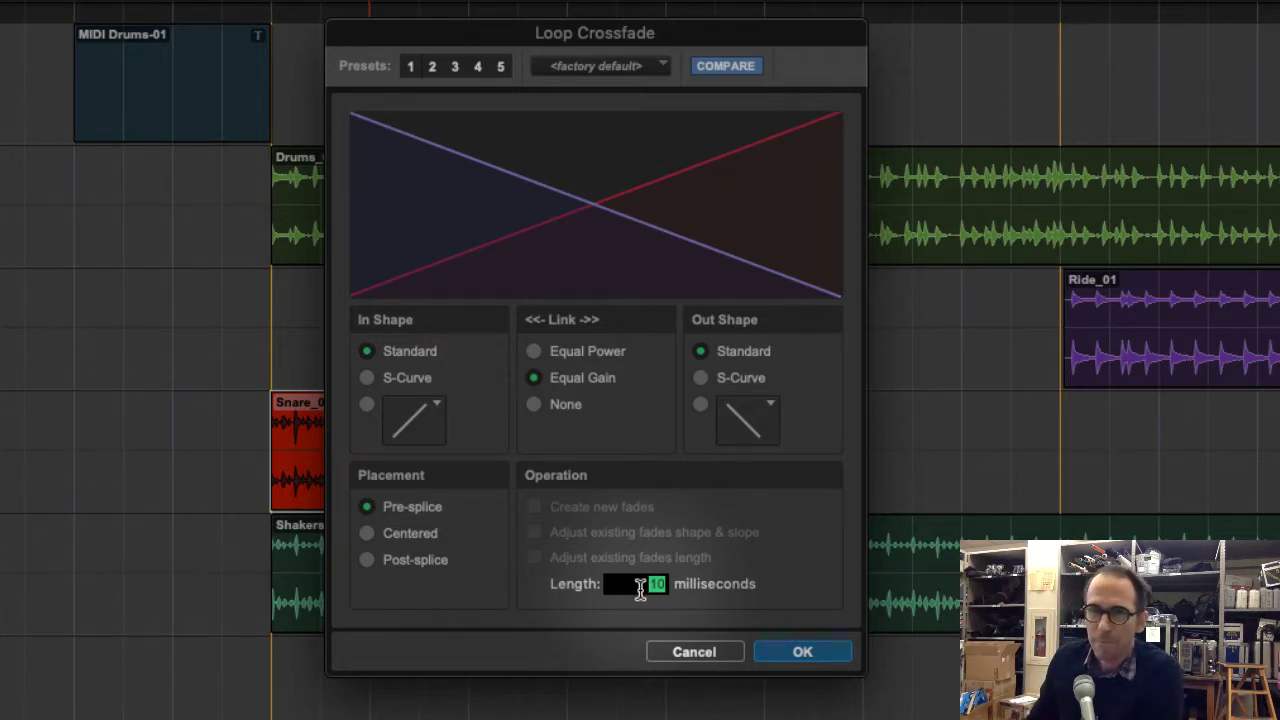
Step: Set the loop crossfade length to 1000 milliseconds, confirm the settings, and disable the crossfade
text(1000)
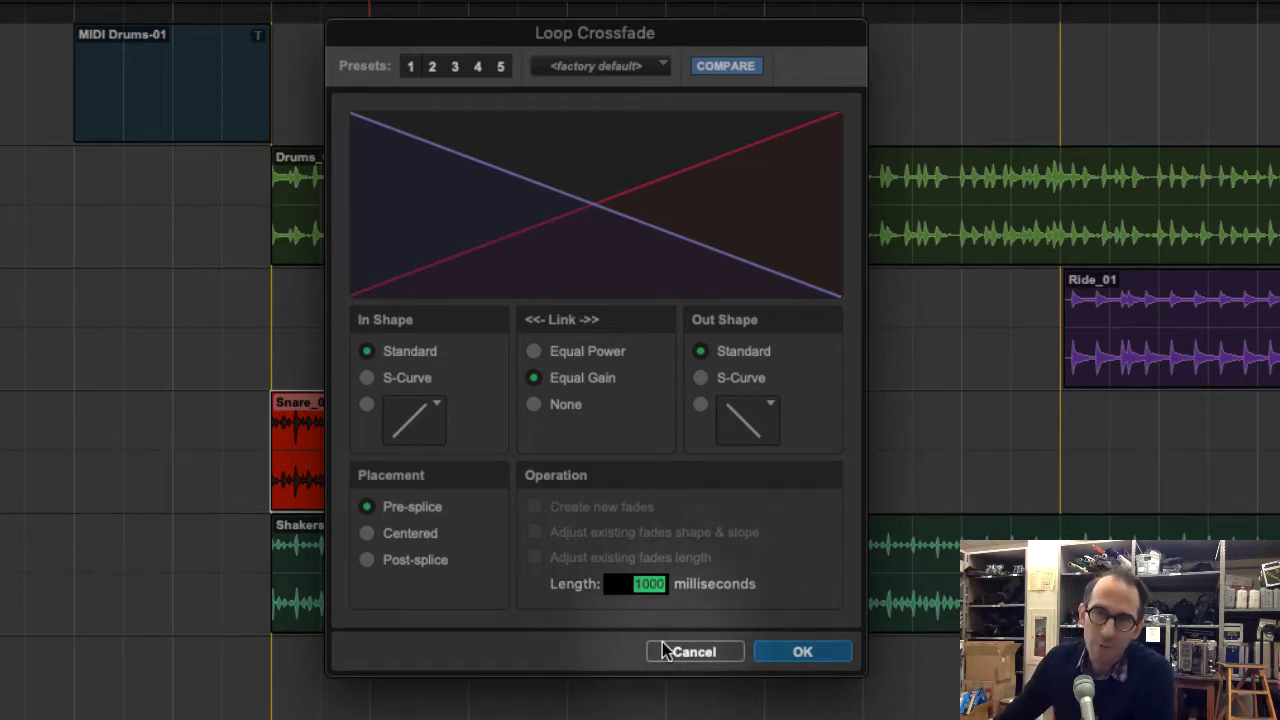
click(832, 654)
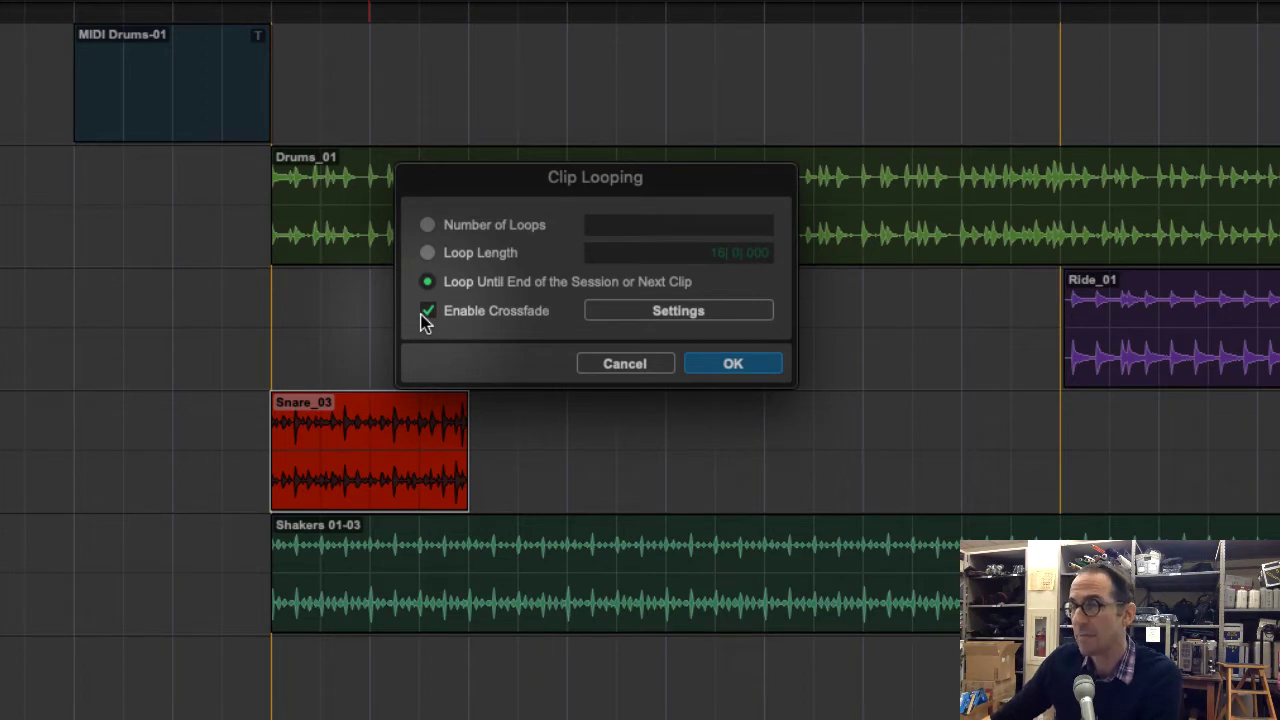
click(425, 312)
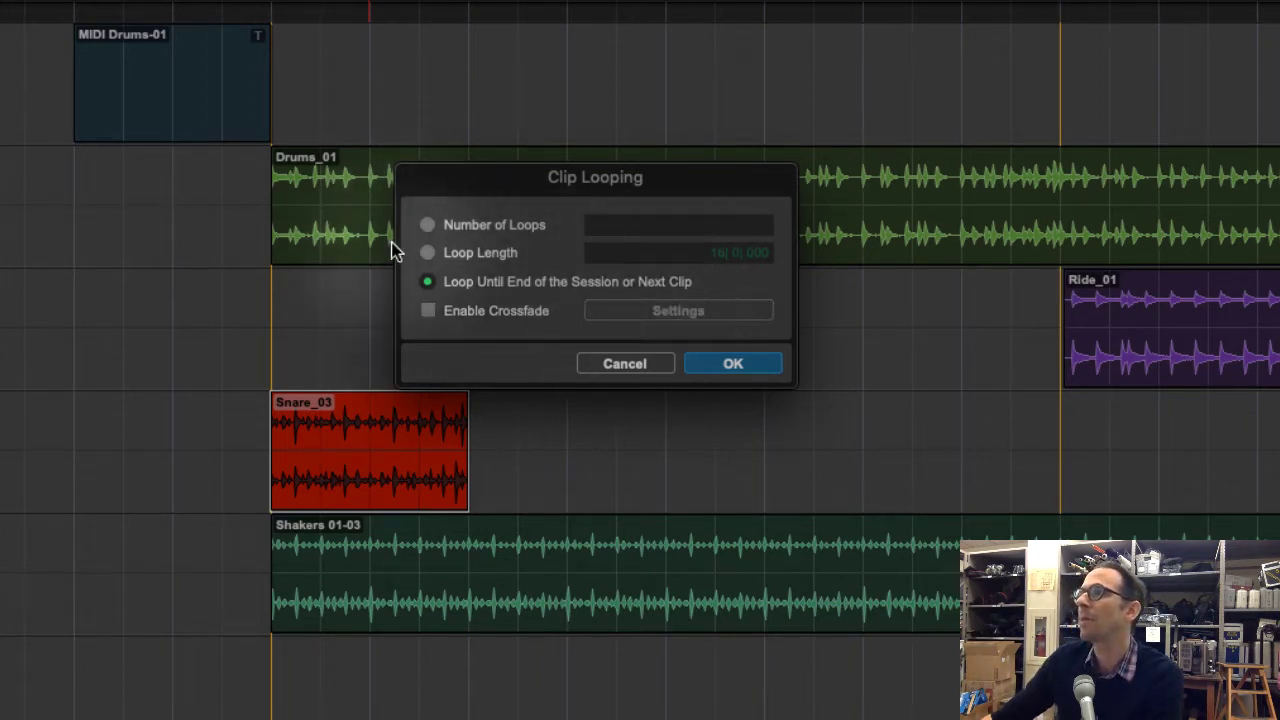
Step: Loop the Snare_03 clip with a Loop Length of 8 bars (8|0|000)
click(426, 254)
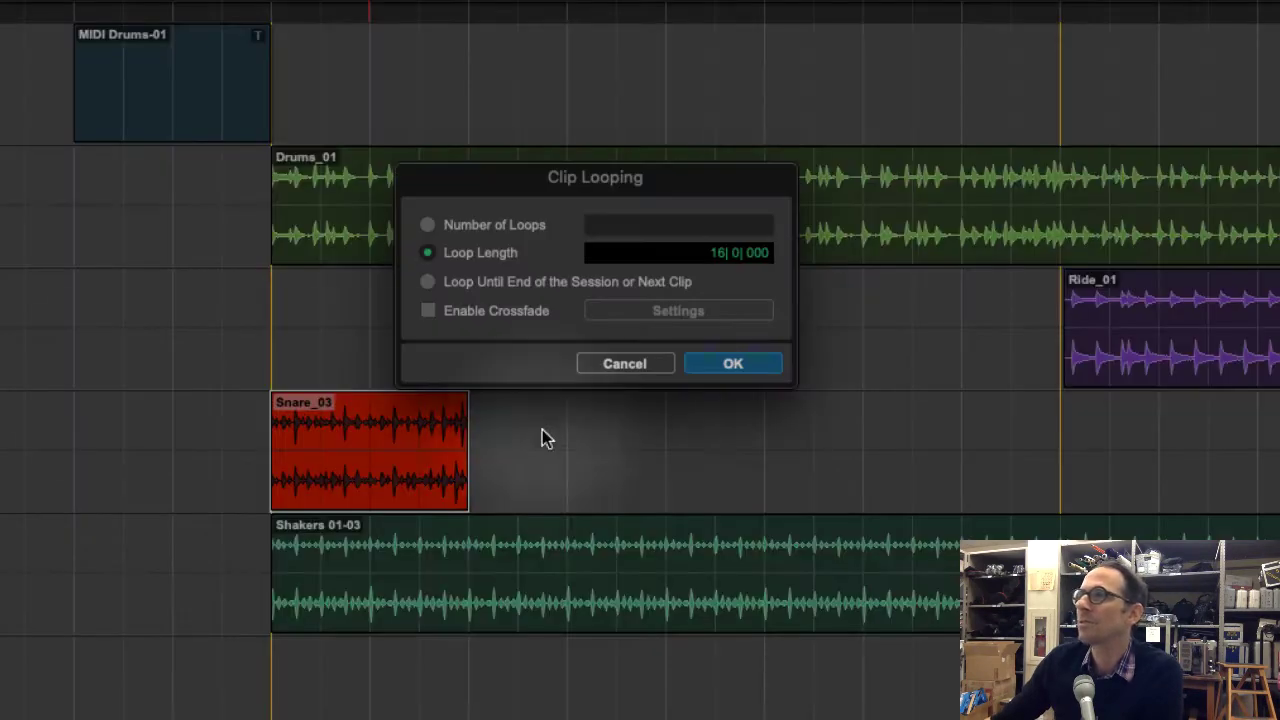
click(716, 254)
text(8)
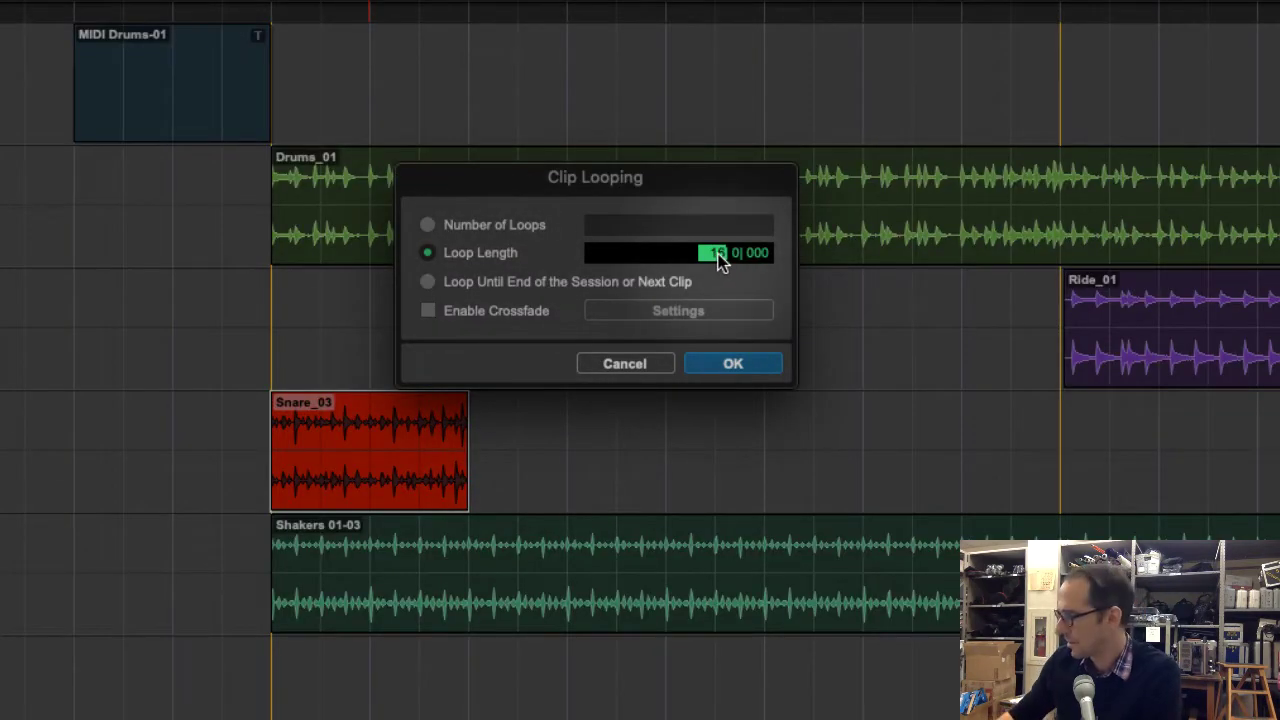
click(733, 364)
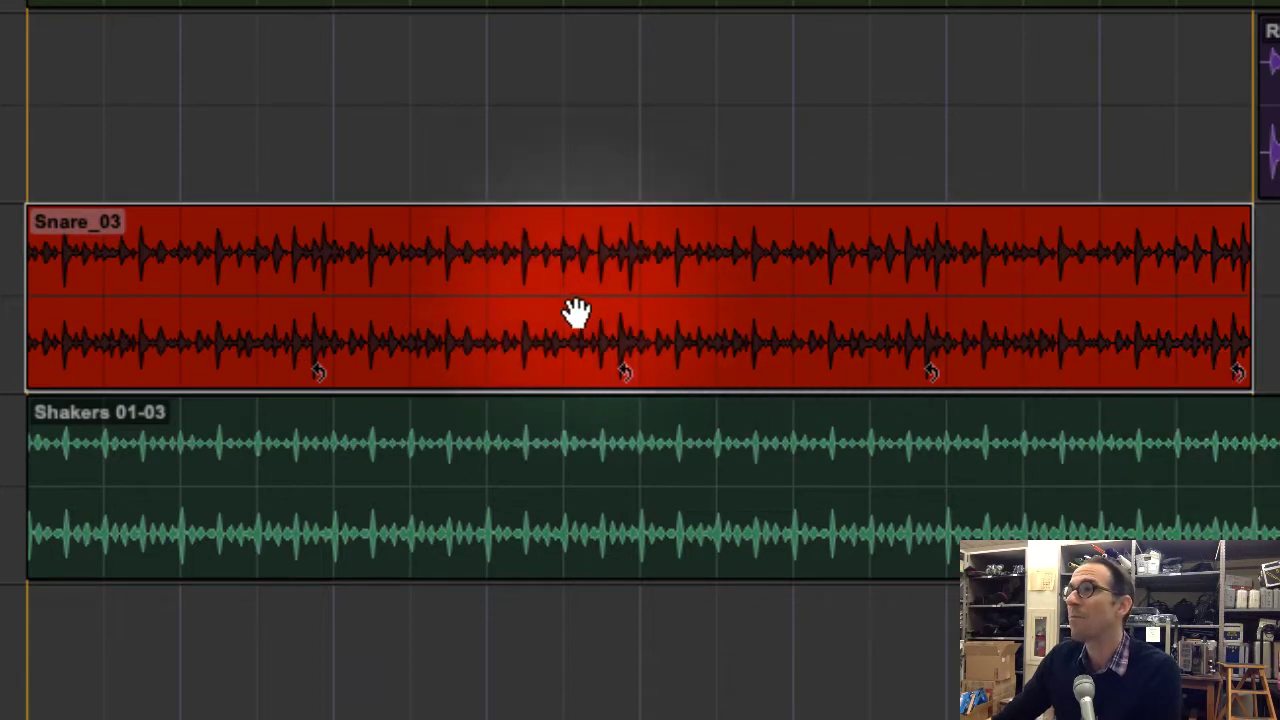
Step: Audition the looped Snare_03 clip on the Snare Dub track, and stop playback
click(180, 170)
click(74, 297)
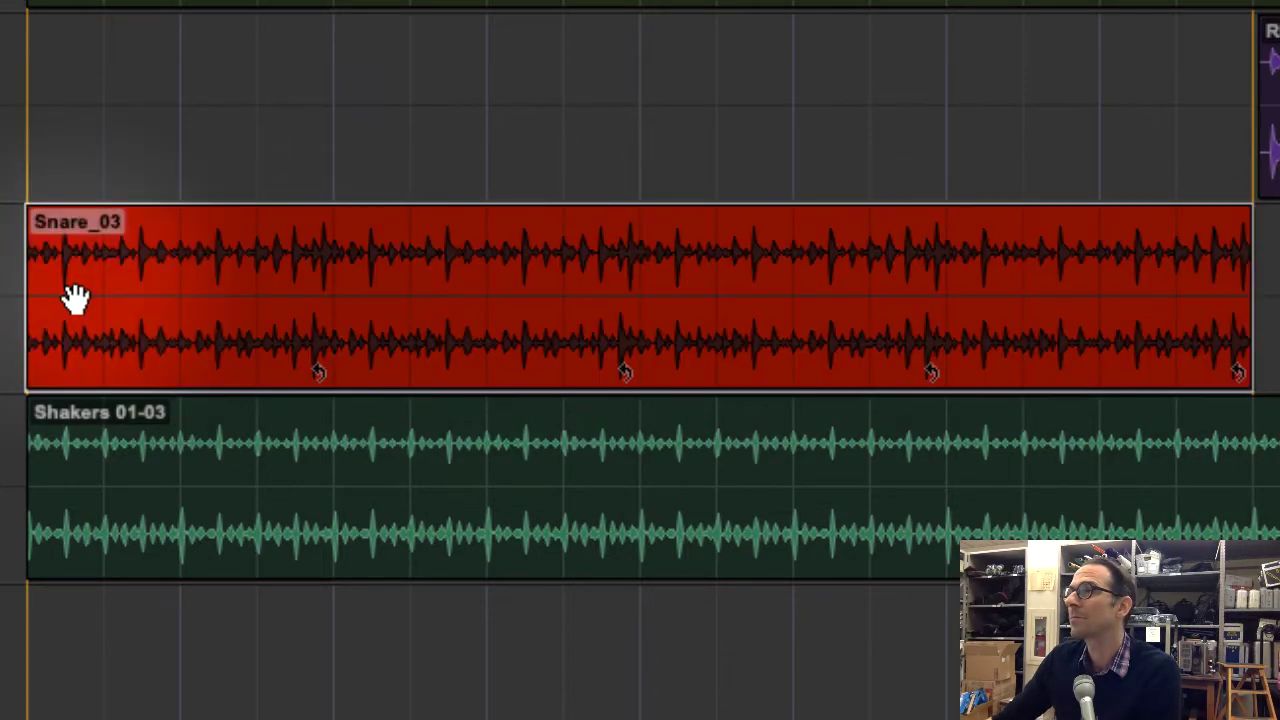
click(423, 177)
click(237, 294)
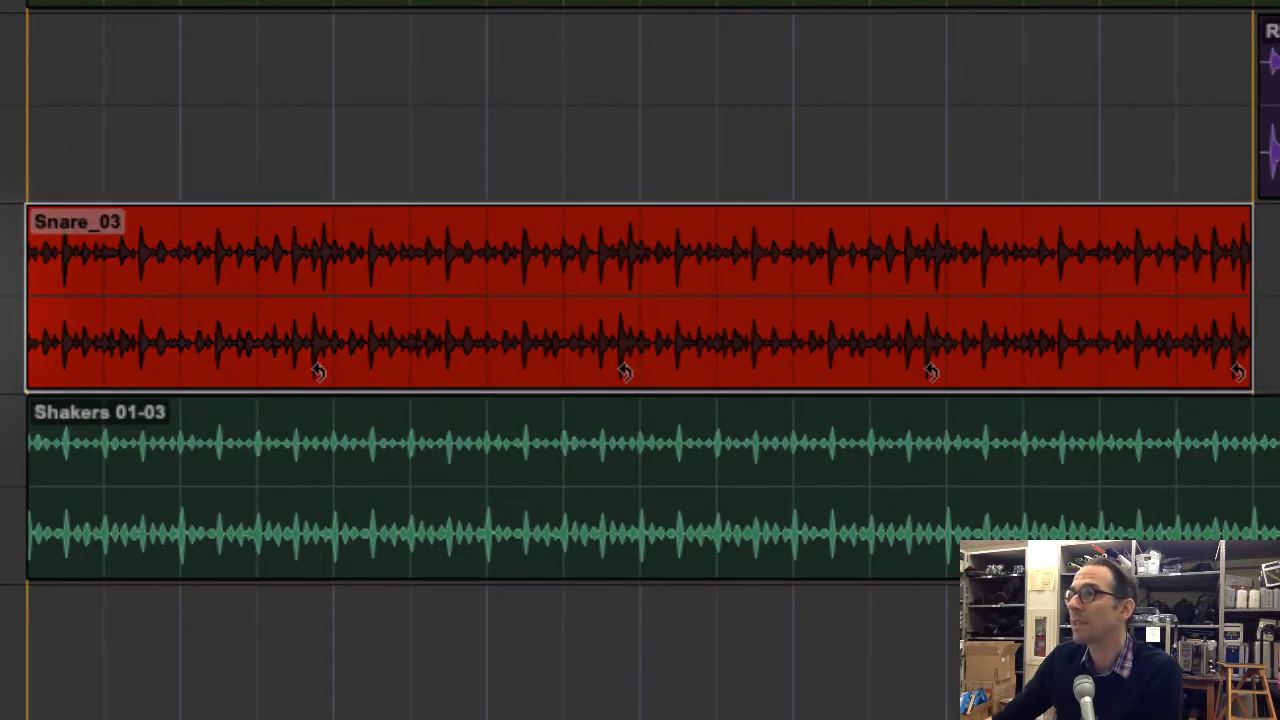
click(130, 180)
click(175, 296)
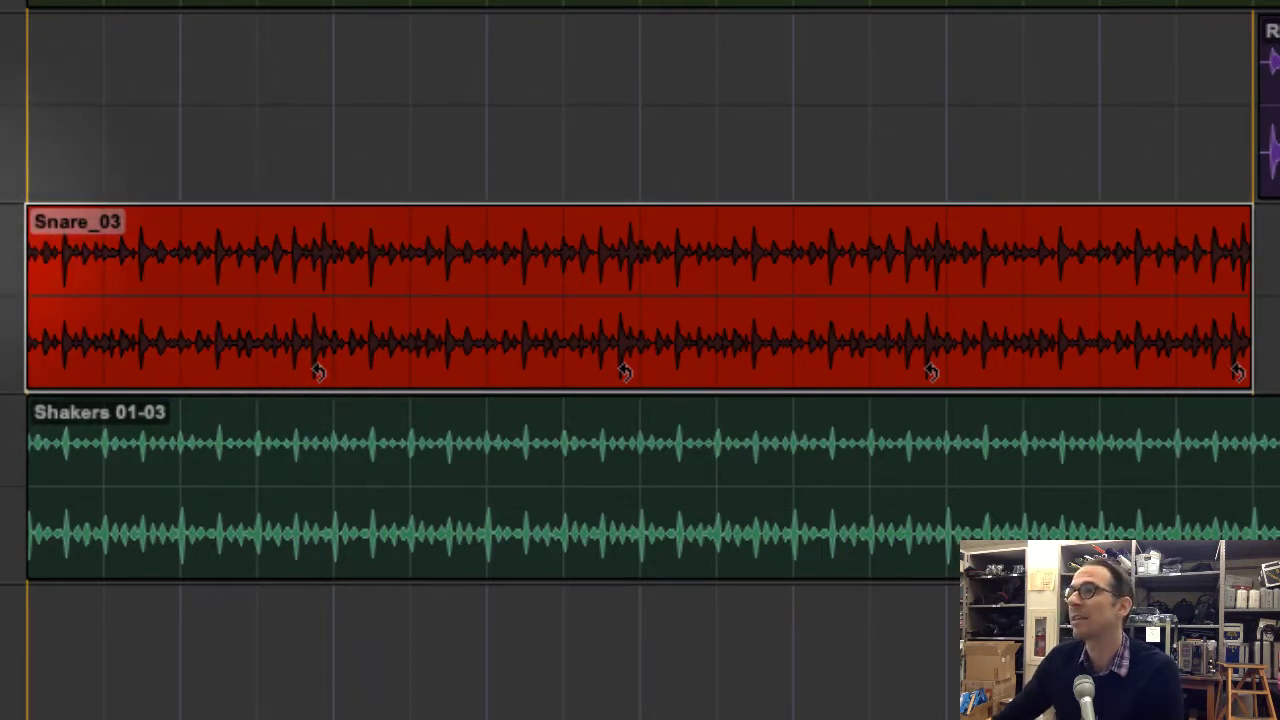
key(space)
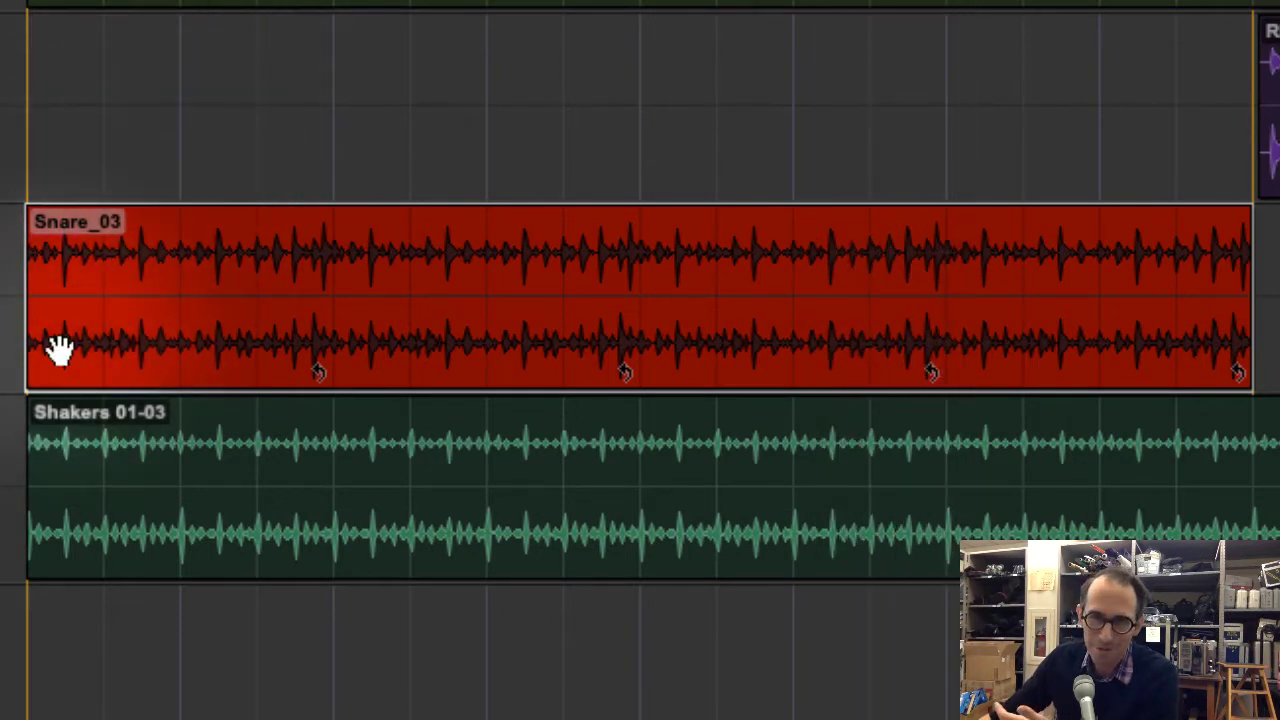
key(space)
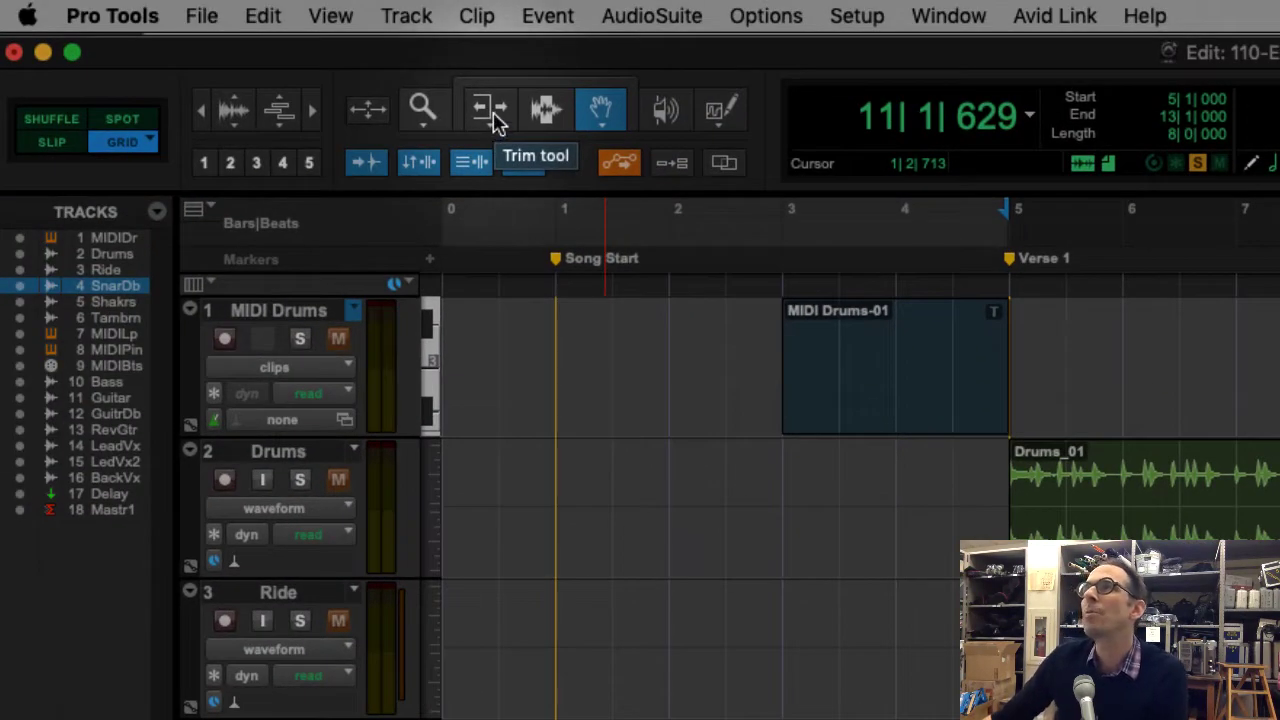
Step: Set the Trim tool to Loop mode and extend the end of the Snare_03 loop to bar 42
click(497, 120)
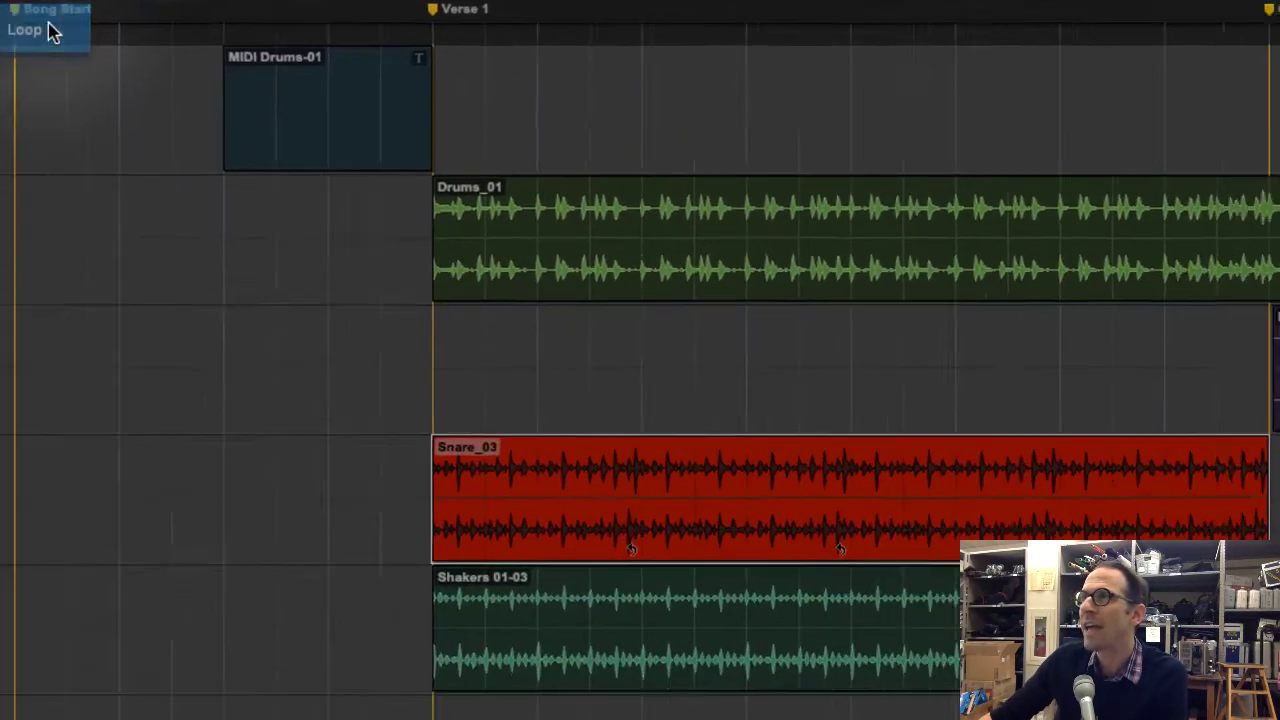
click(595, 285)
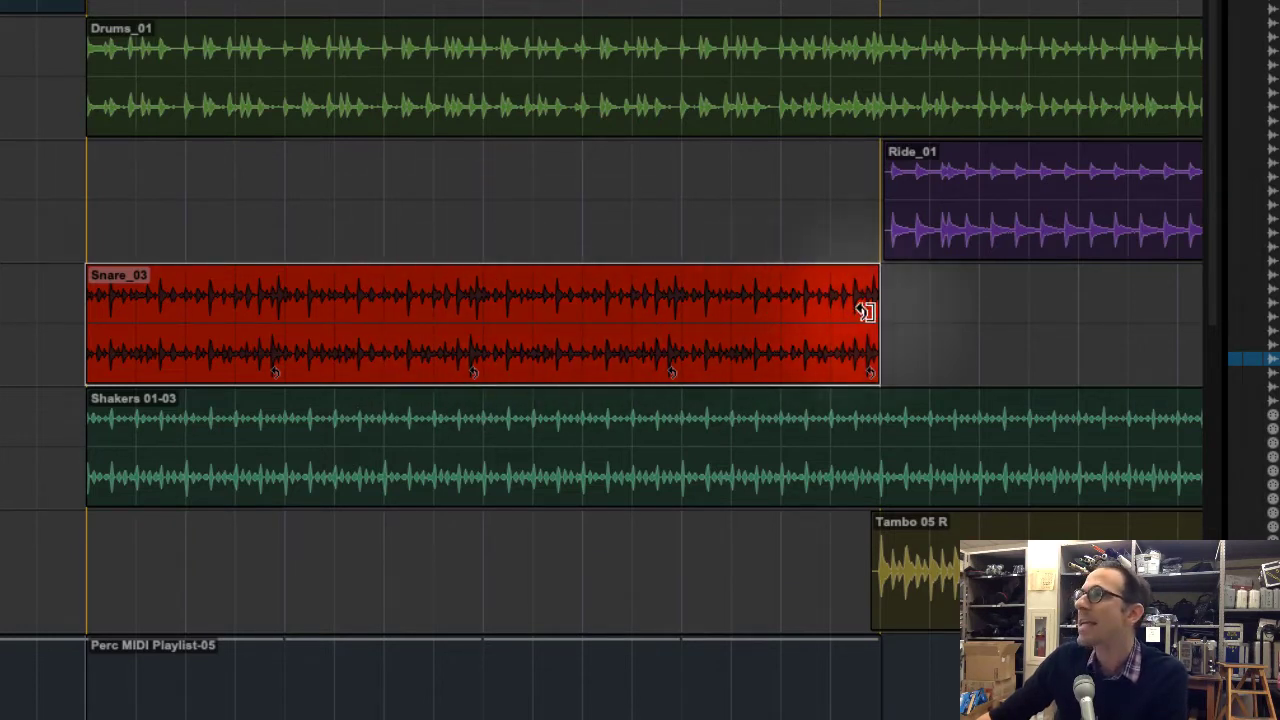
drag(870, 307, 1160, 302)
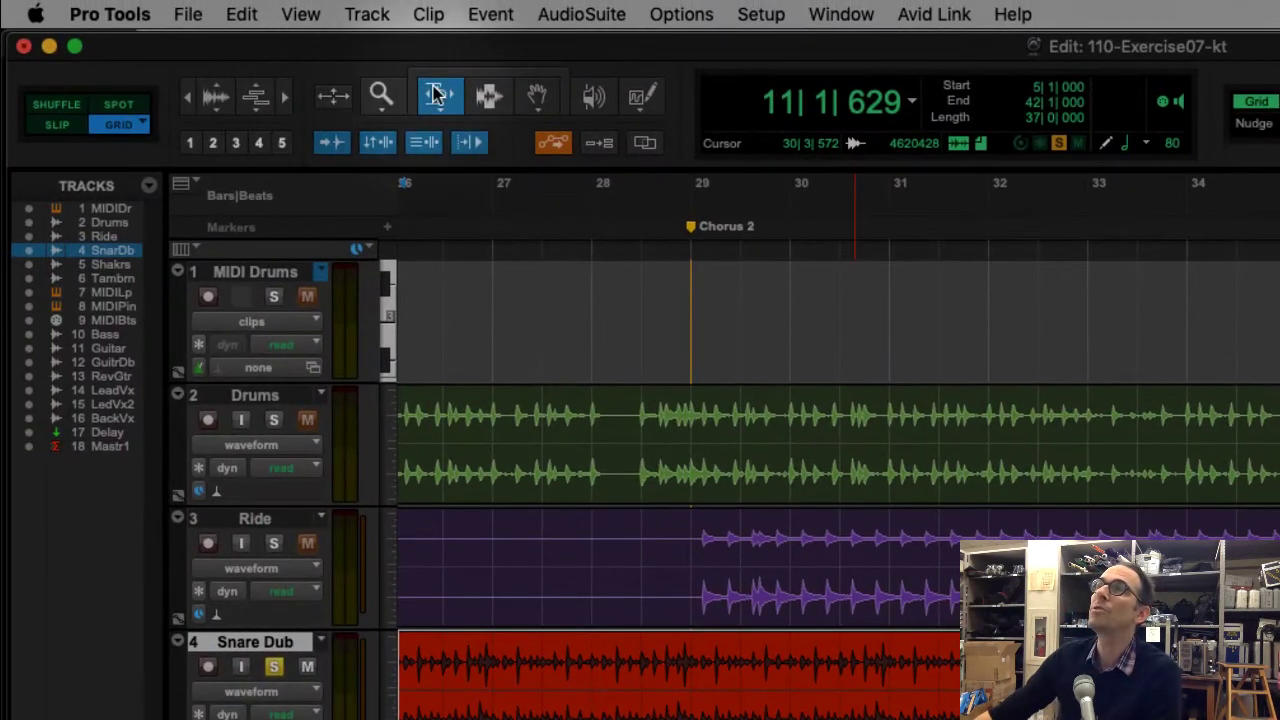
Step: Delete the extended Snare_03 loop, and undo both the deletion and the loop extension
click(432, 97)
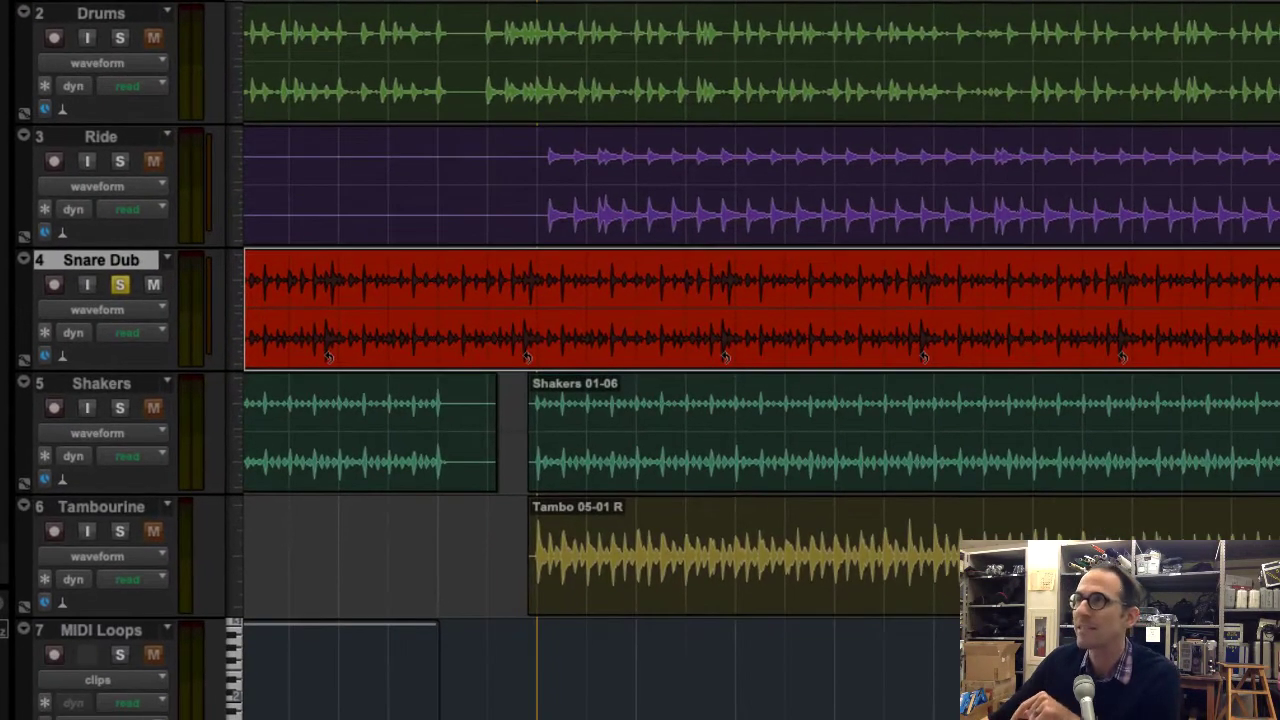
key(Delete)
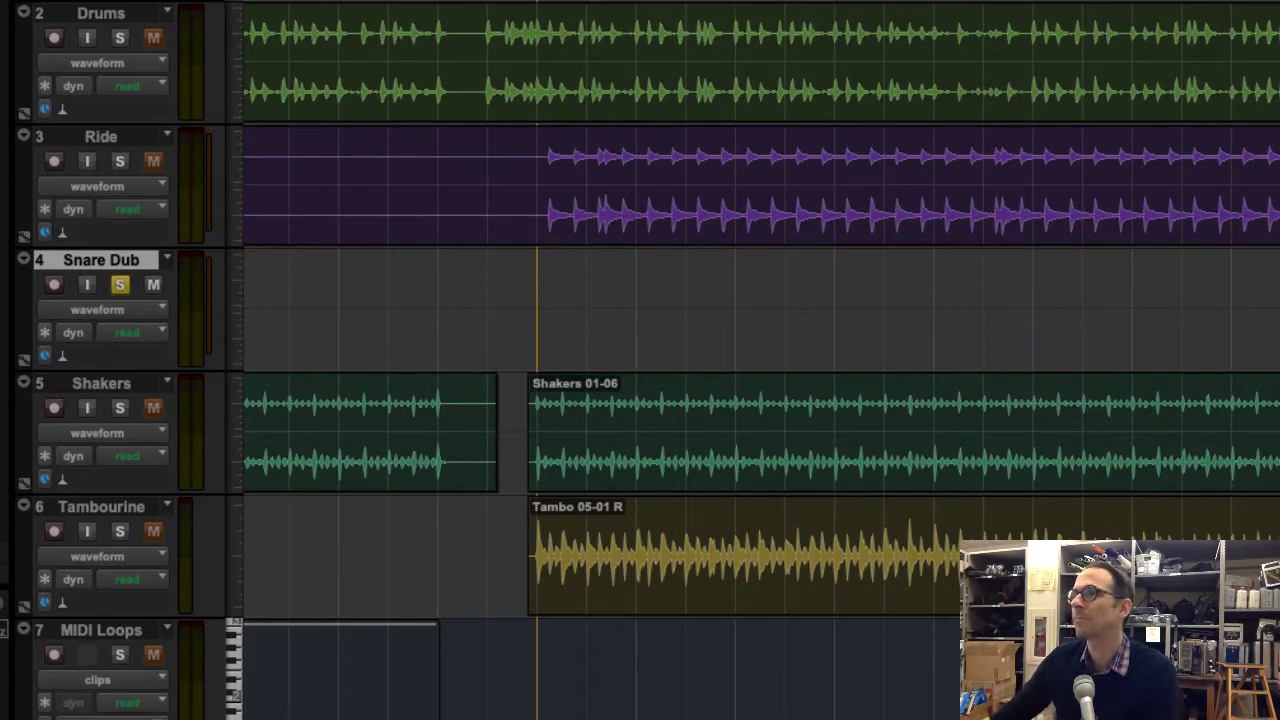
key(ctrl+z)
key(ctrl+z)
key(ctrl+z)
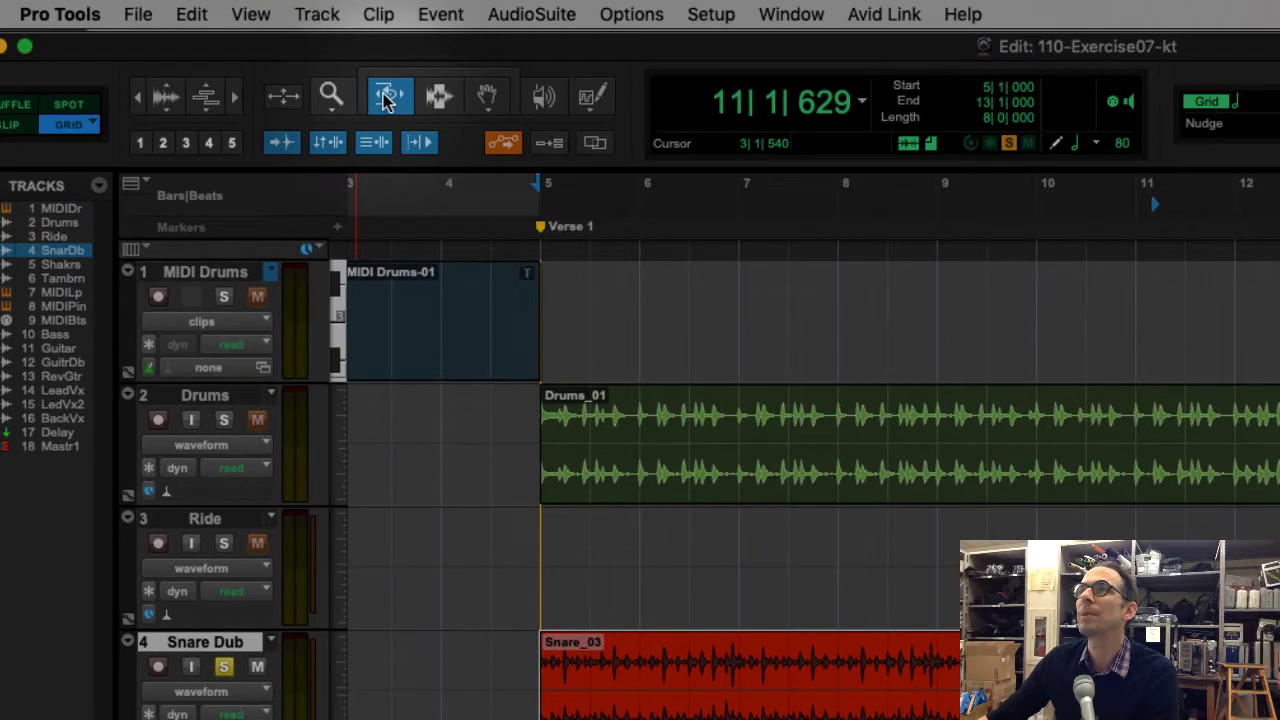
Step: Set the Trim tool to Standard mode, and read the instructions for copying and pasting the clip loop at Chorus 2
click(388, 100)
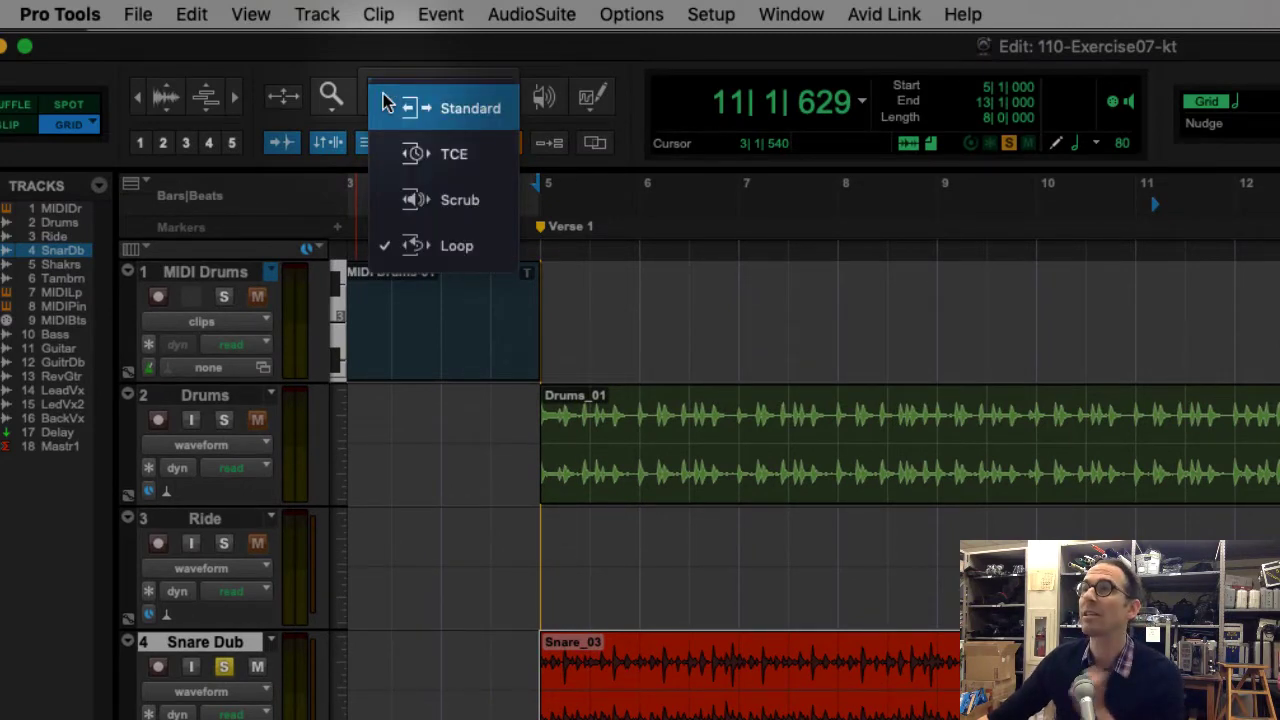
click(430, 114)
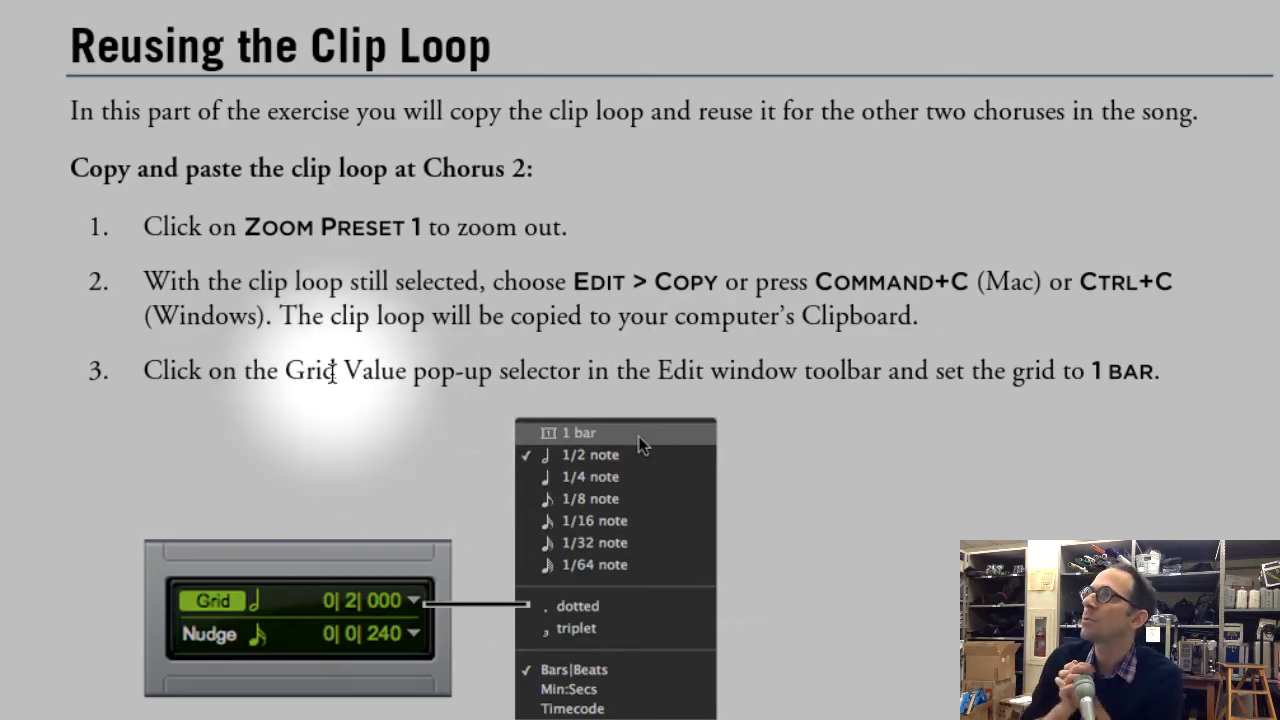
drag(552, 111, 1207, 112)
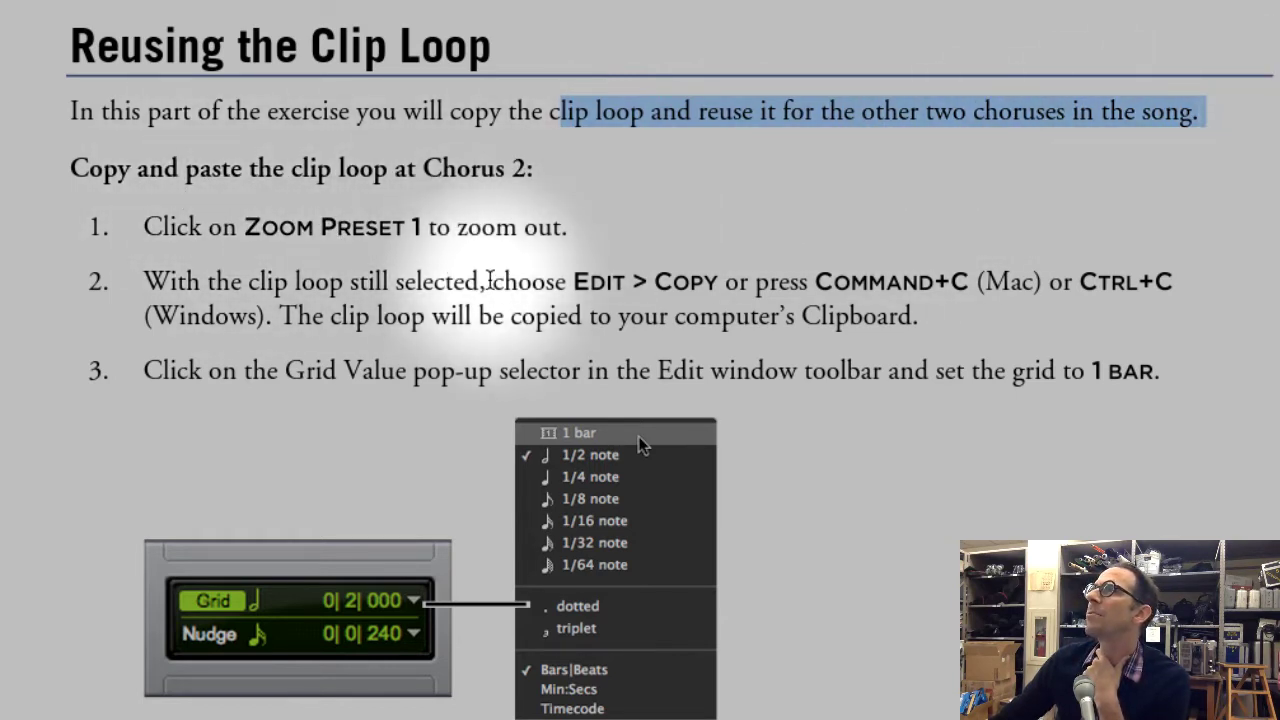
scroll(495, 282, down, 3)
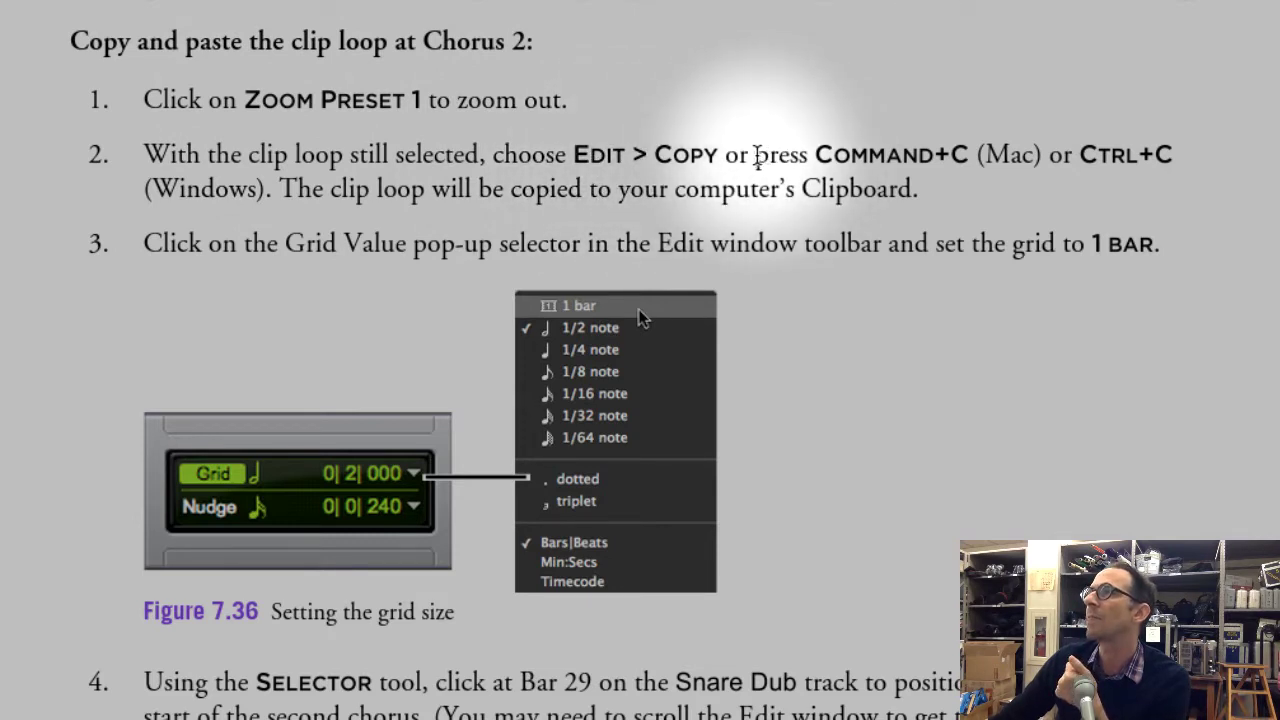
drag(245, 243, 1182, 255)
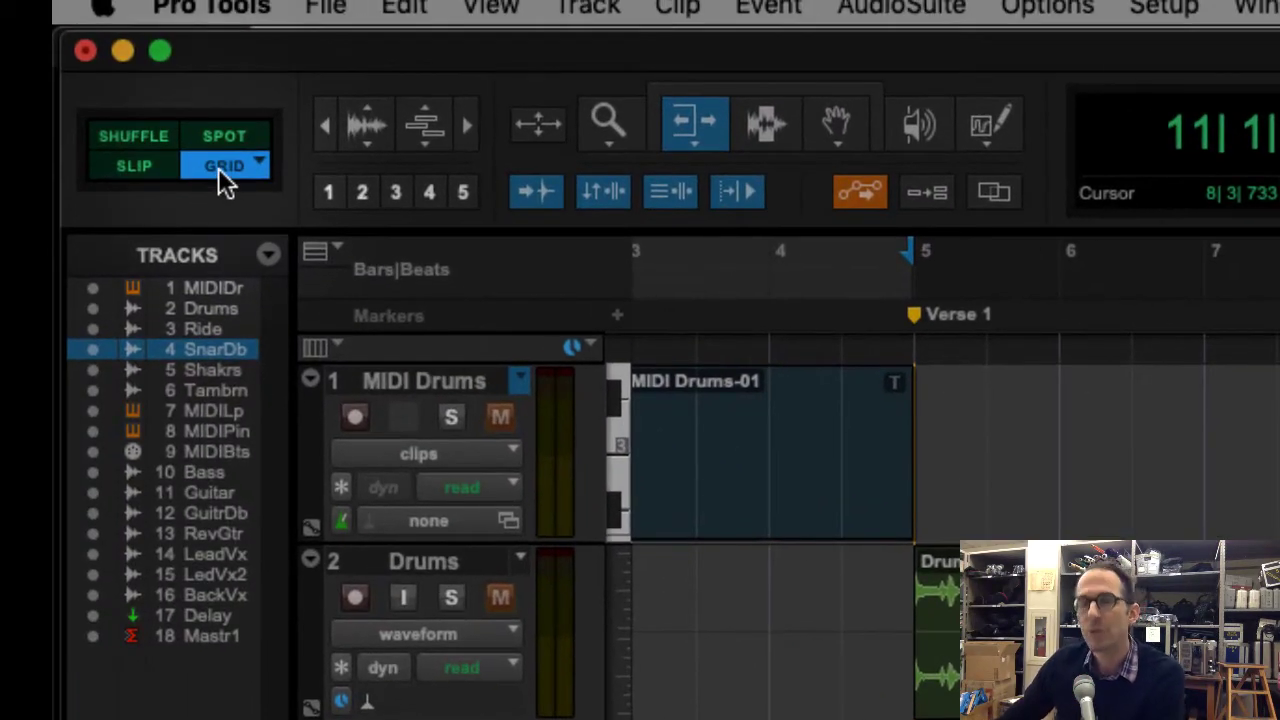
Step: Cycle the edit mode through Slip, Shuffle and Spot, and return to Grid mode with Absolute Grid
click(137, 168)
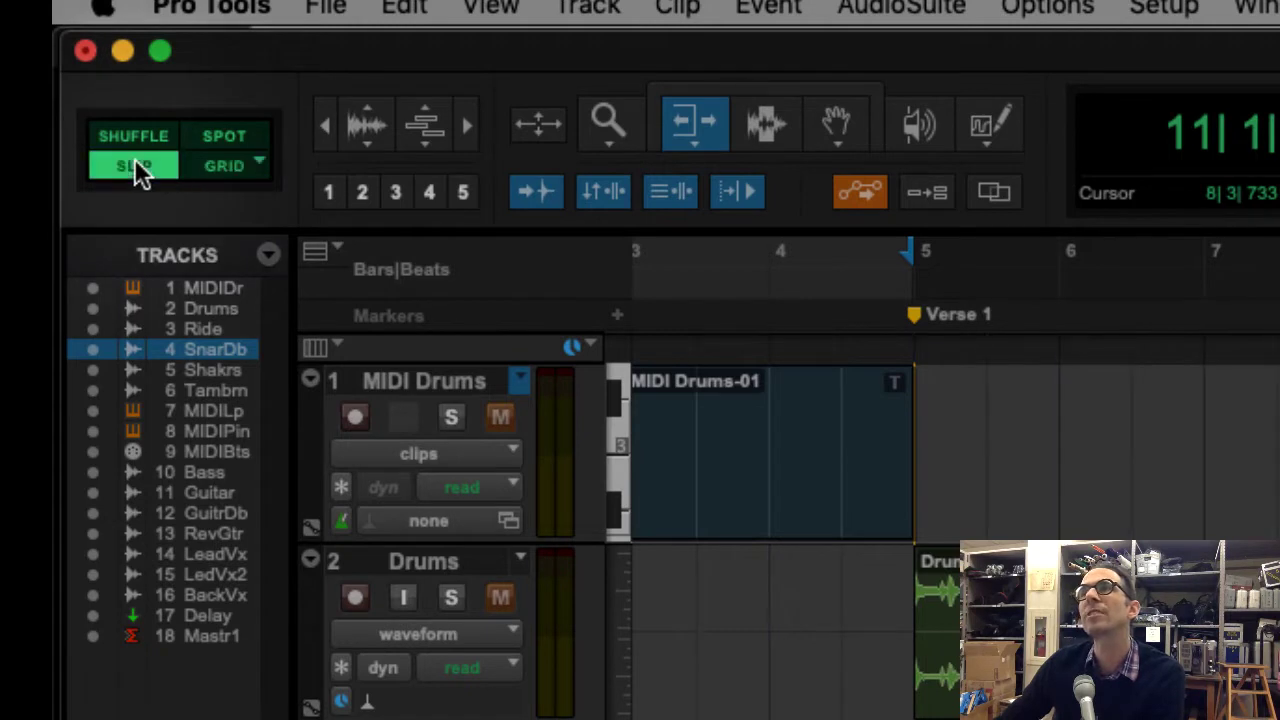
click(131, 138)
click(210, 132)
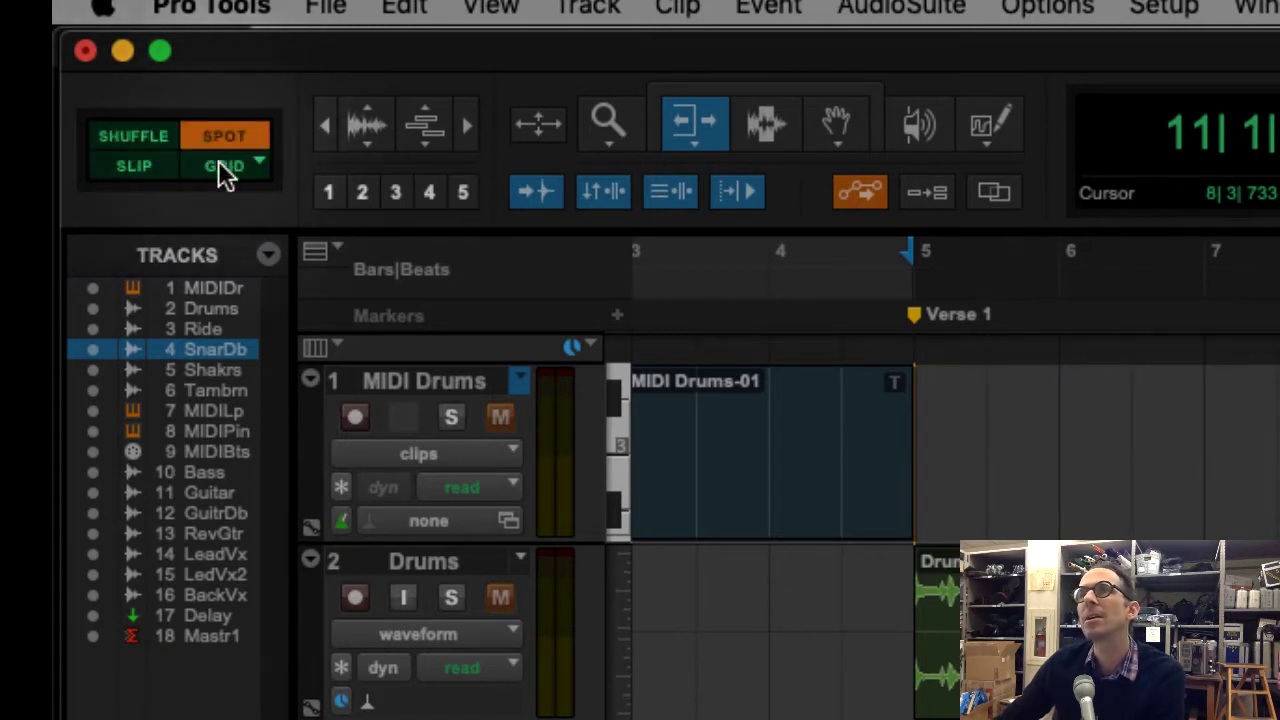
click(218, 163)
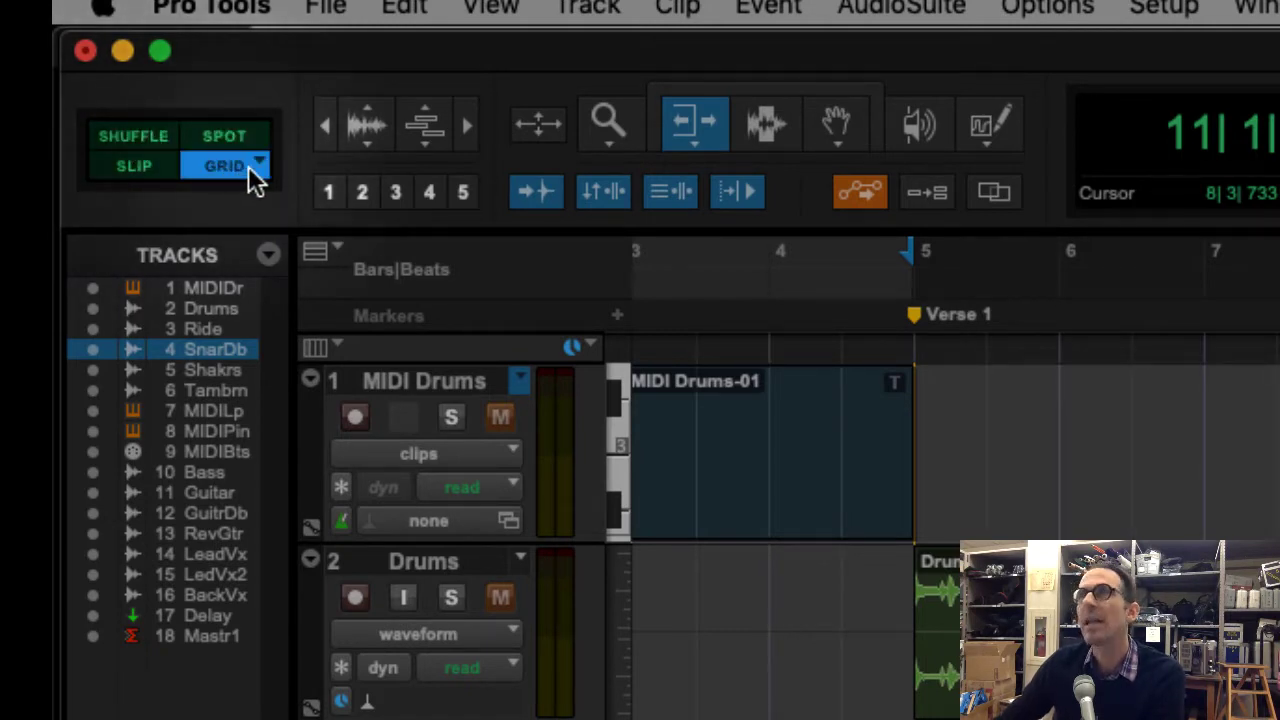
click(256, 165)
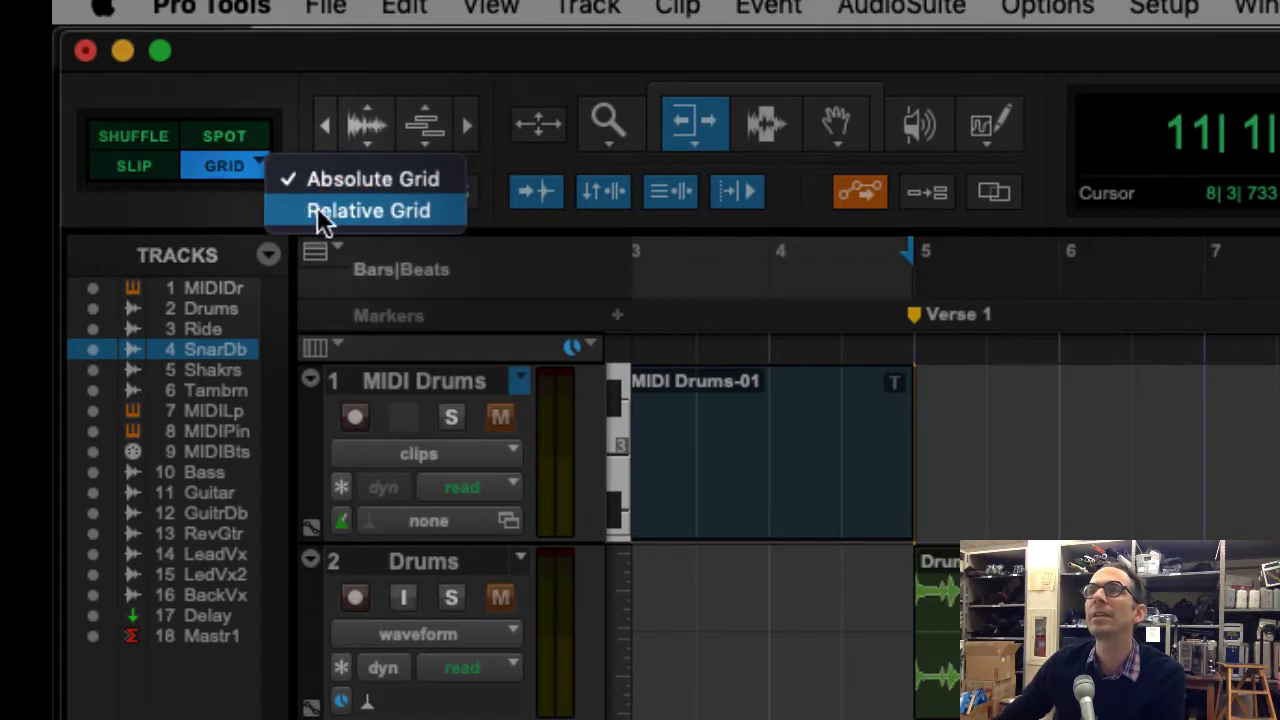
click(367, 172)
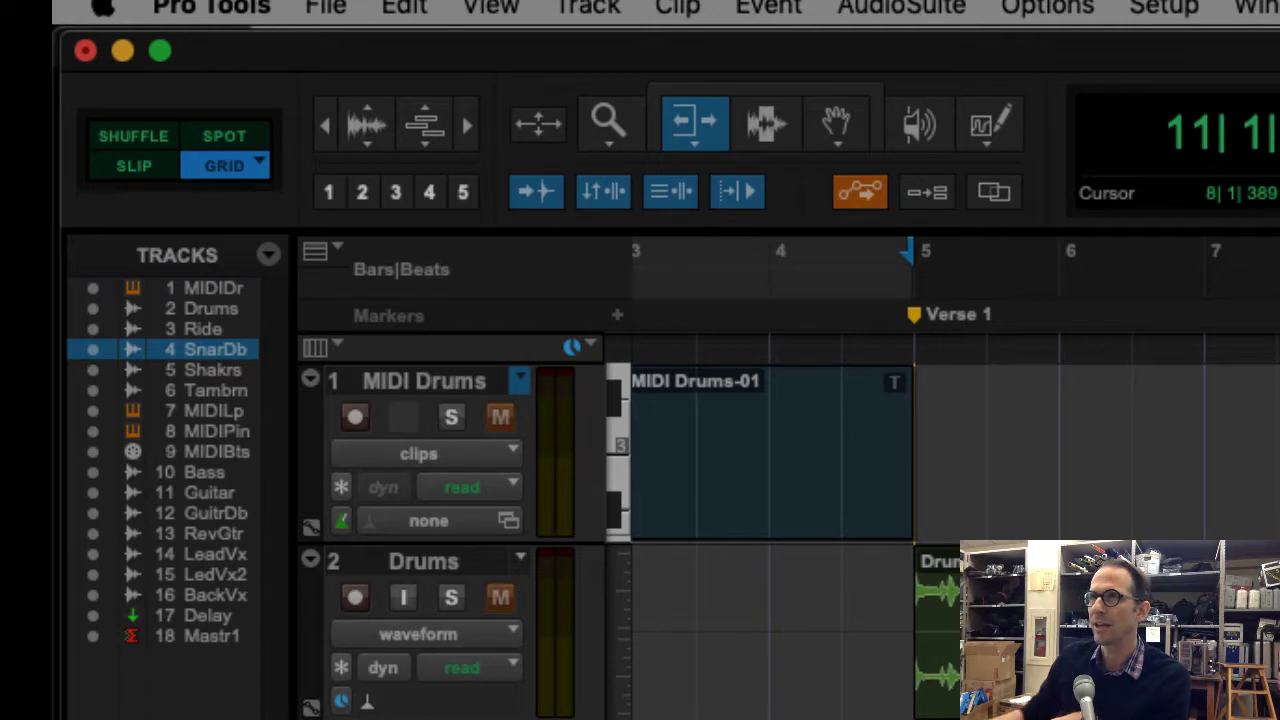
Step: Activate the Selector tool, try zooming the timeline in and out horizontally, and zoom out with Zoom Preset 1
click(786, 108)
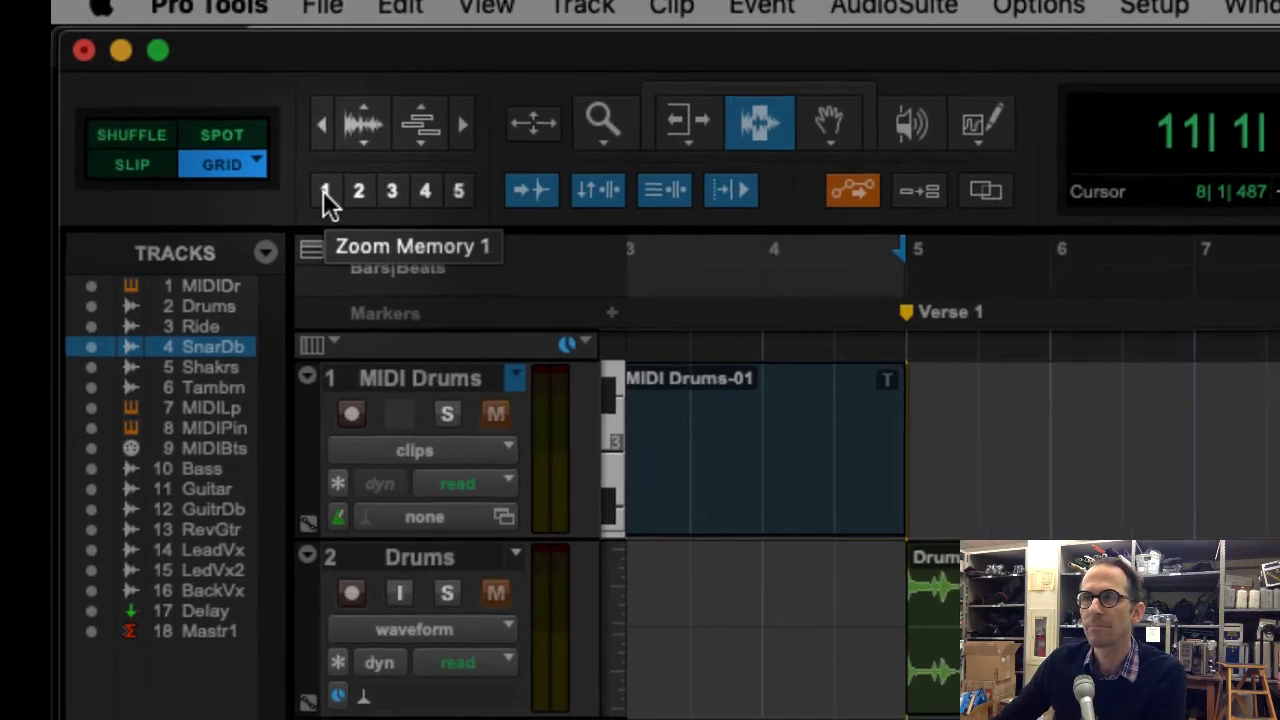
click(330, 192)
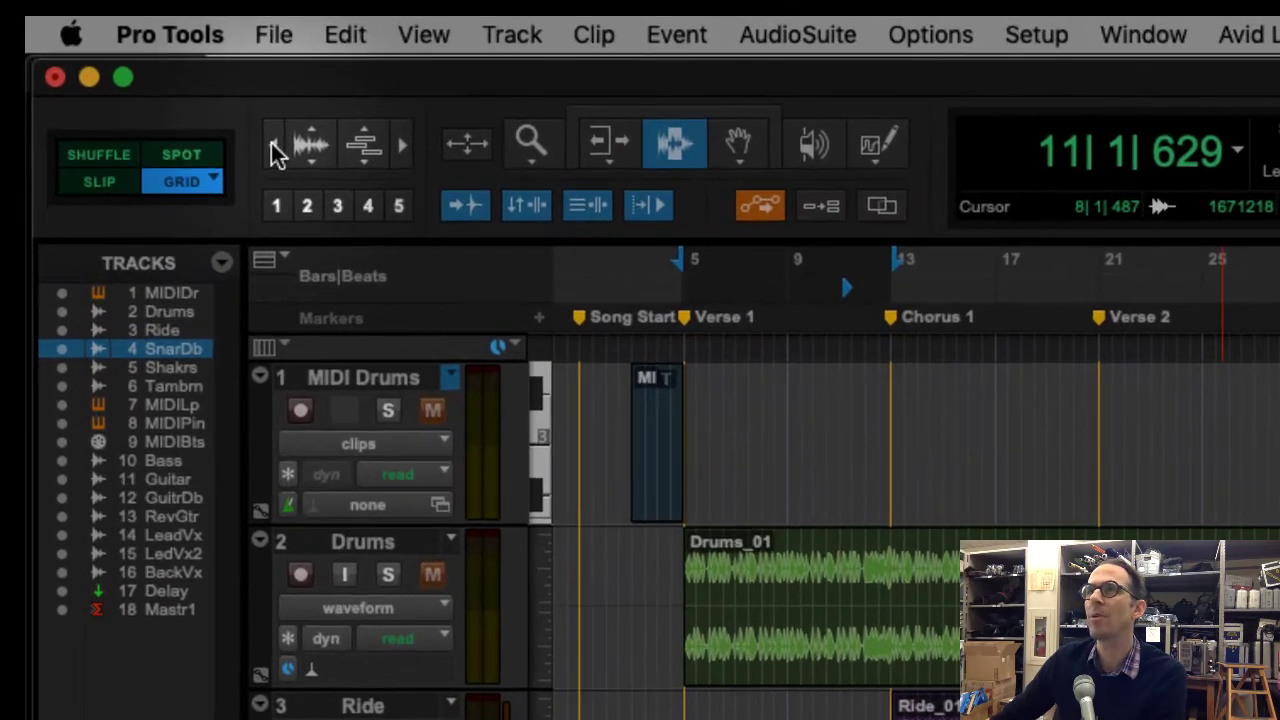
click(171, 89)
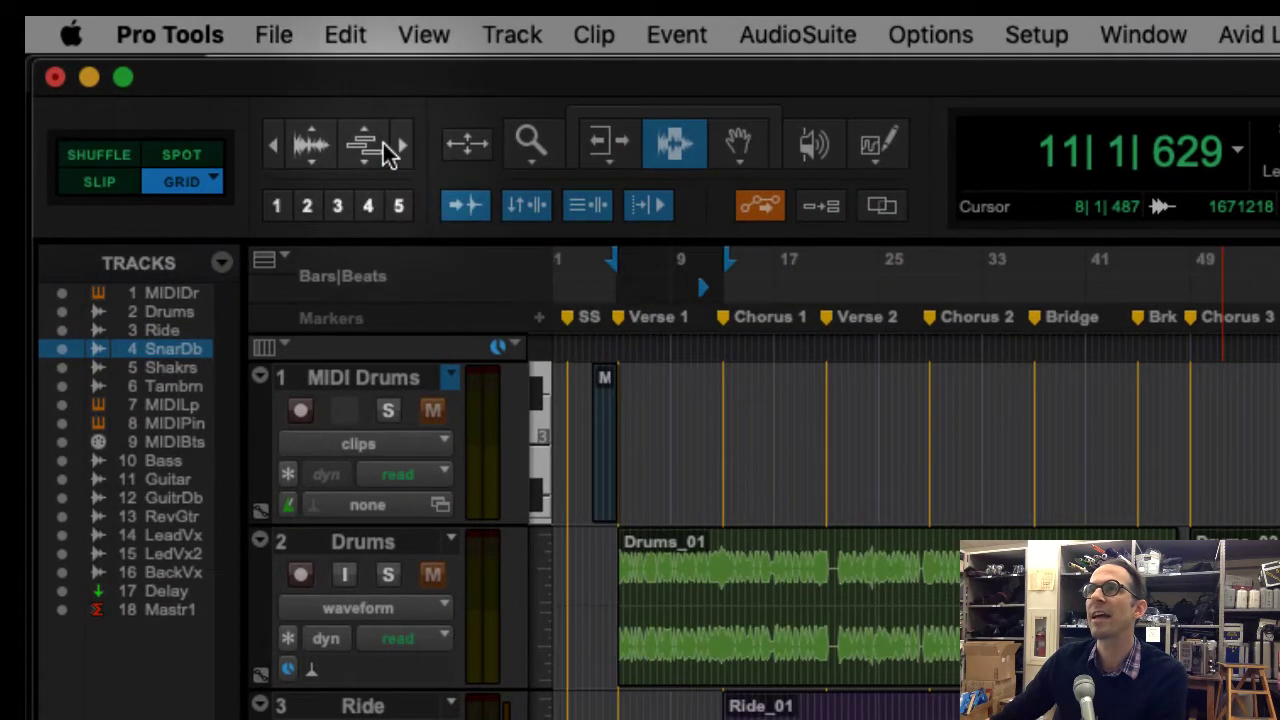
click(405, 145)
click(274, 145)
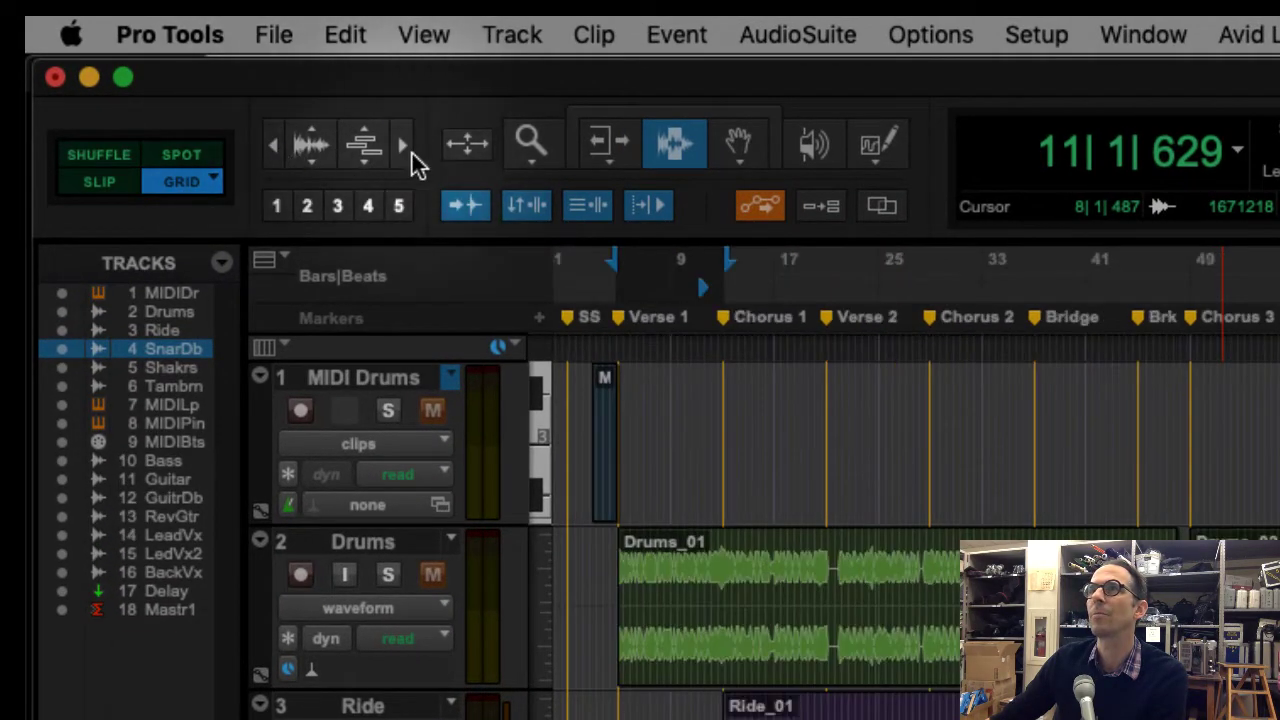
click(405, 152)
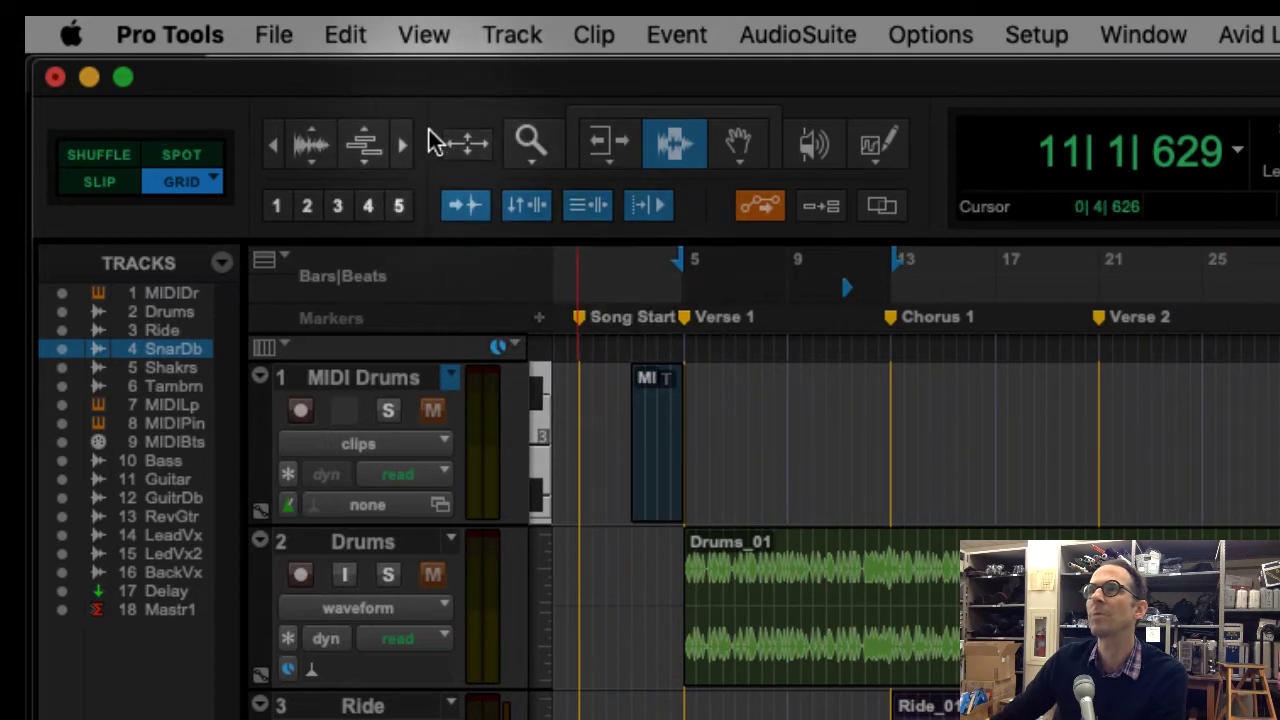
click(405, 150)
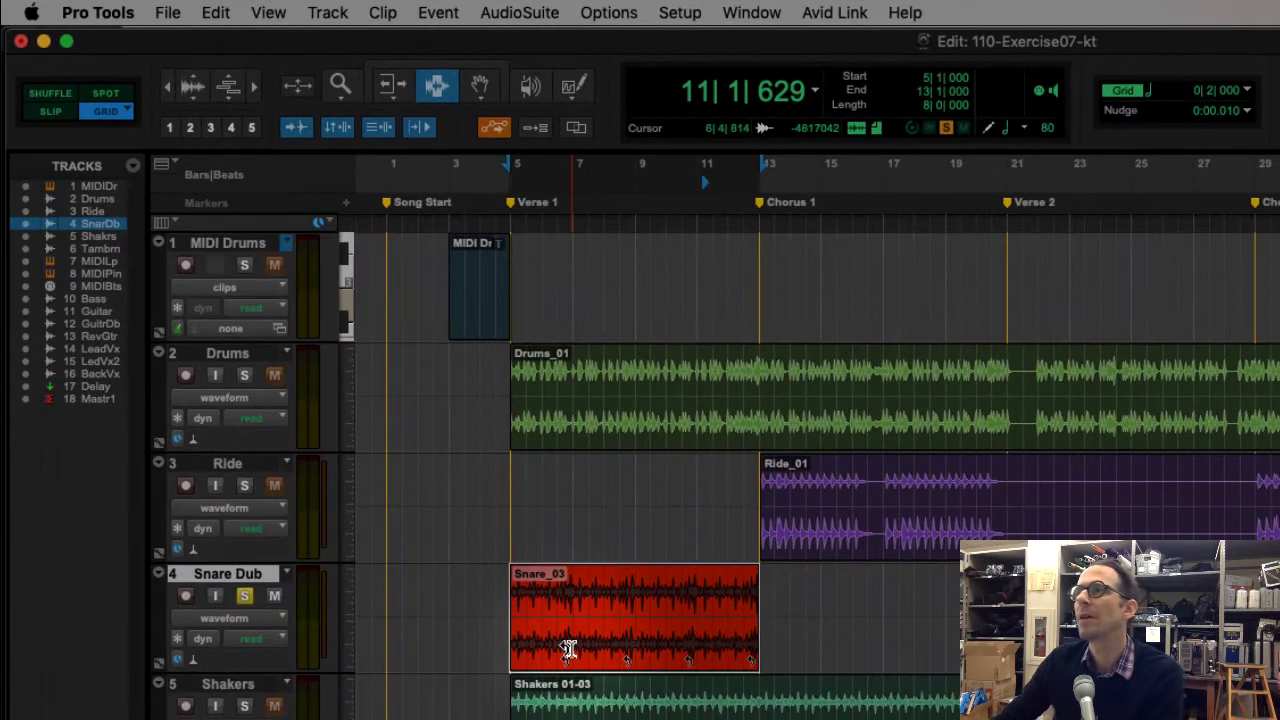
click(170, 127)
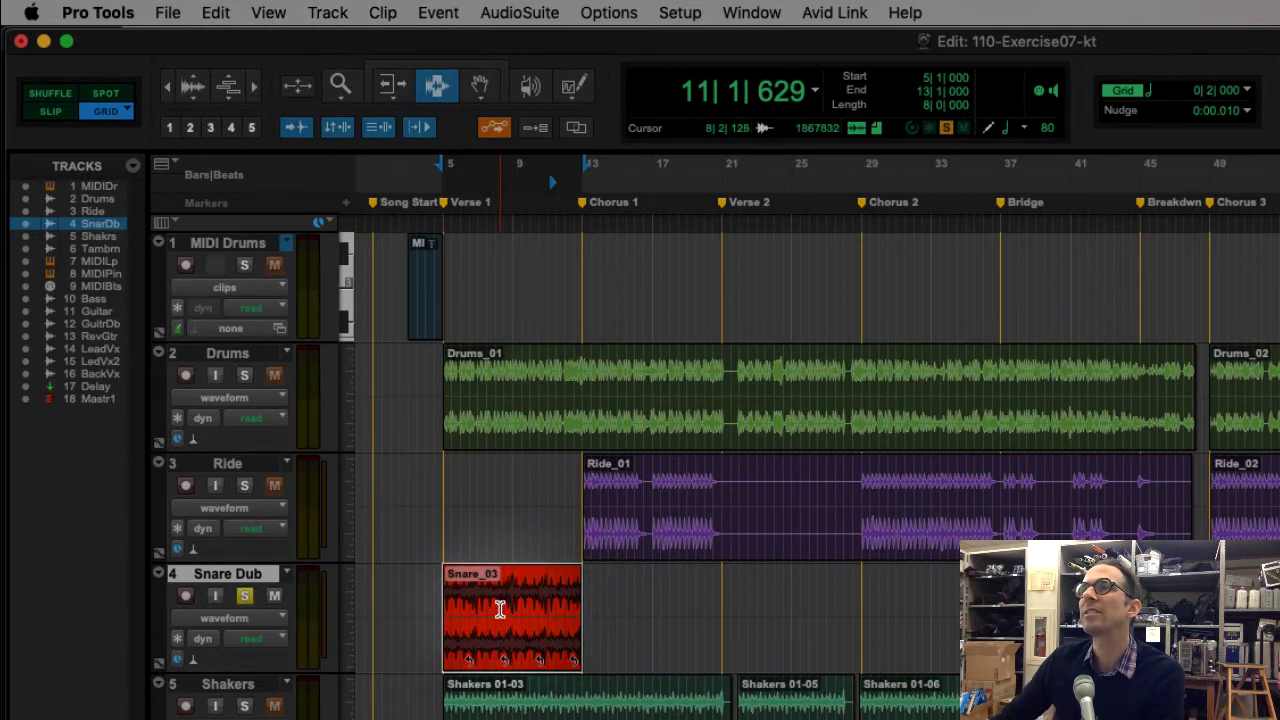
Step: Copy the Snare_03 clip loop on the Snare Dub track using the Grabber tool, and read the following exercise instructions
click(480, 87)
click(533, 640)
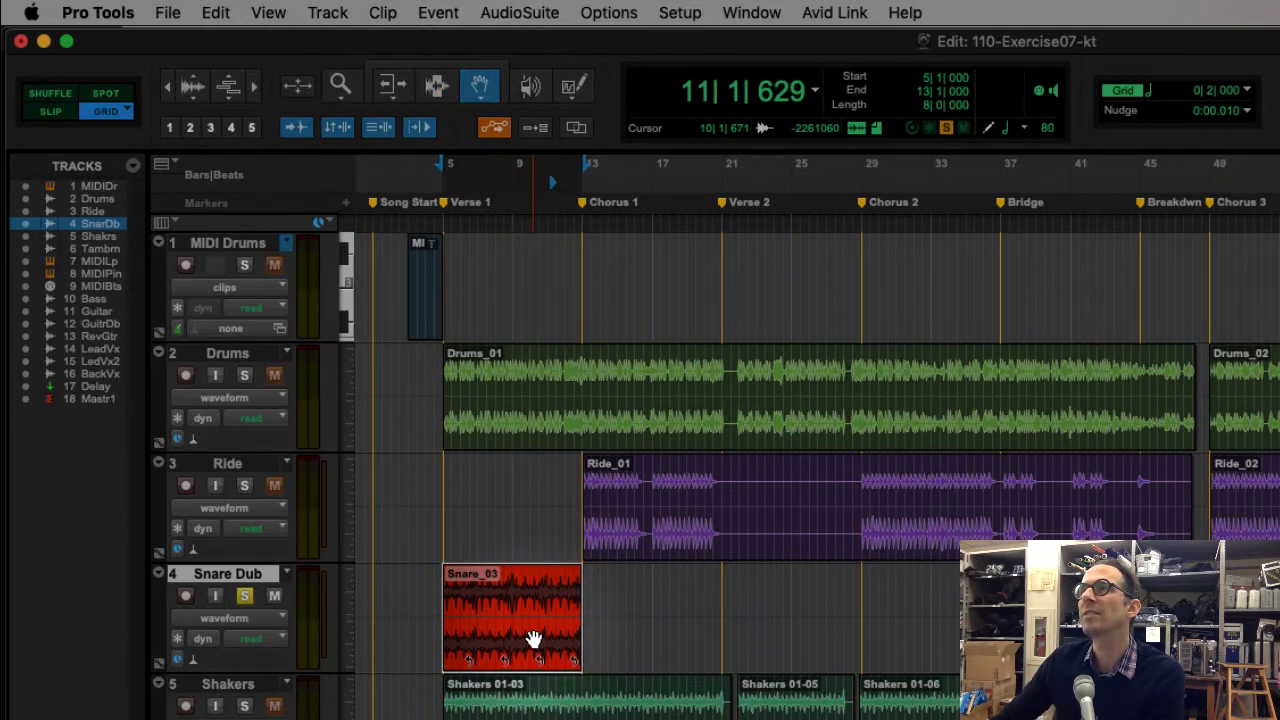
right_click(533, 638)
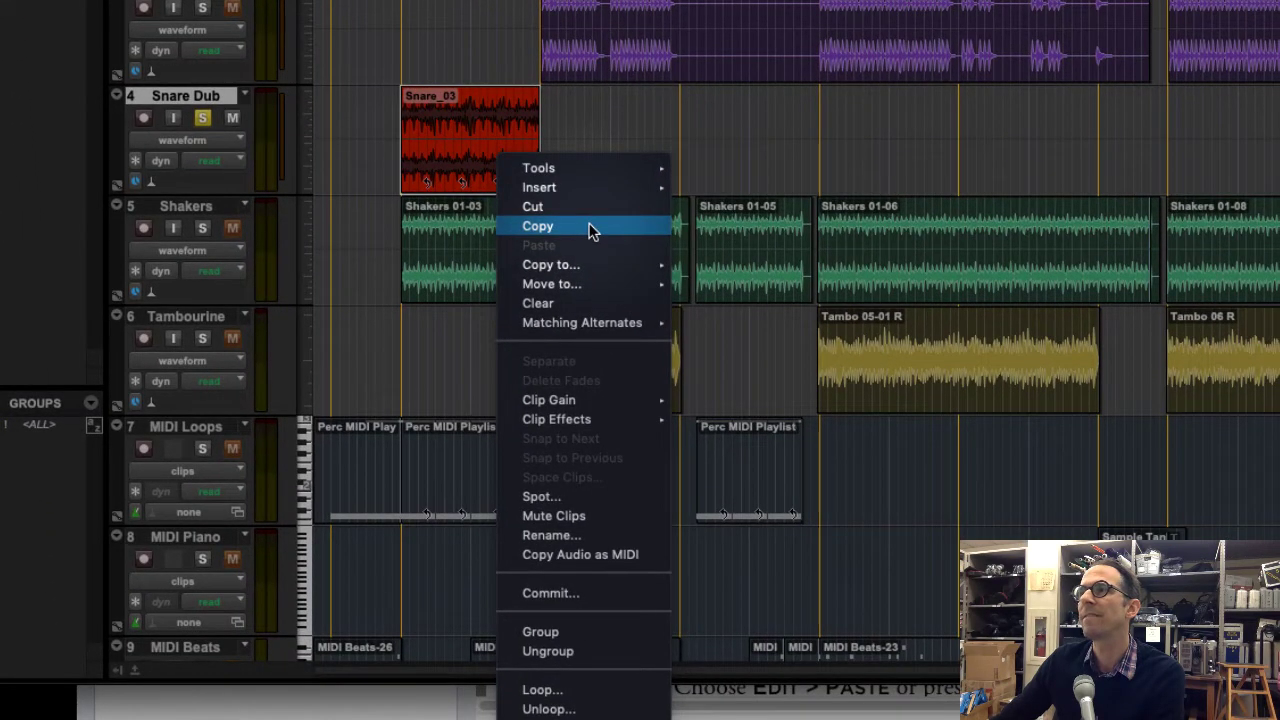
click(590, 229)
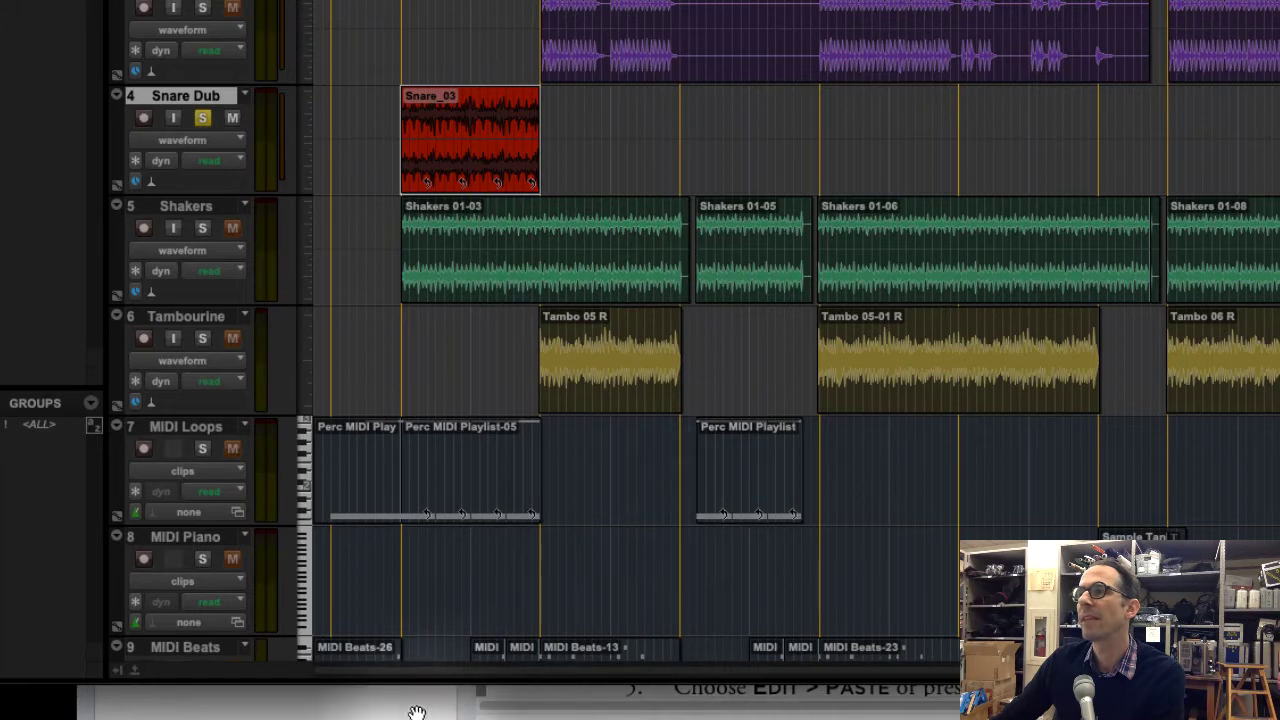
click(546, 712)
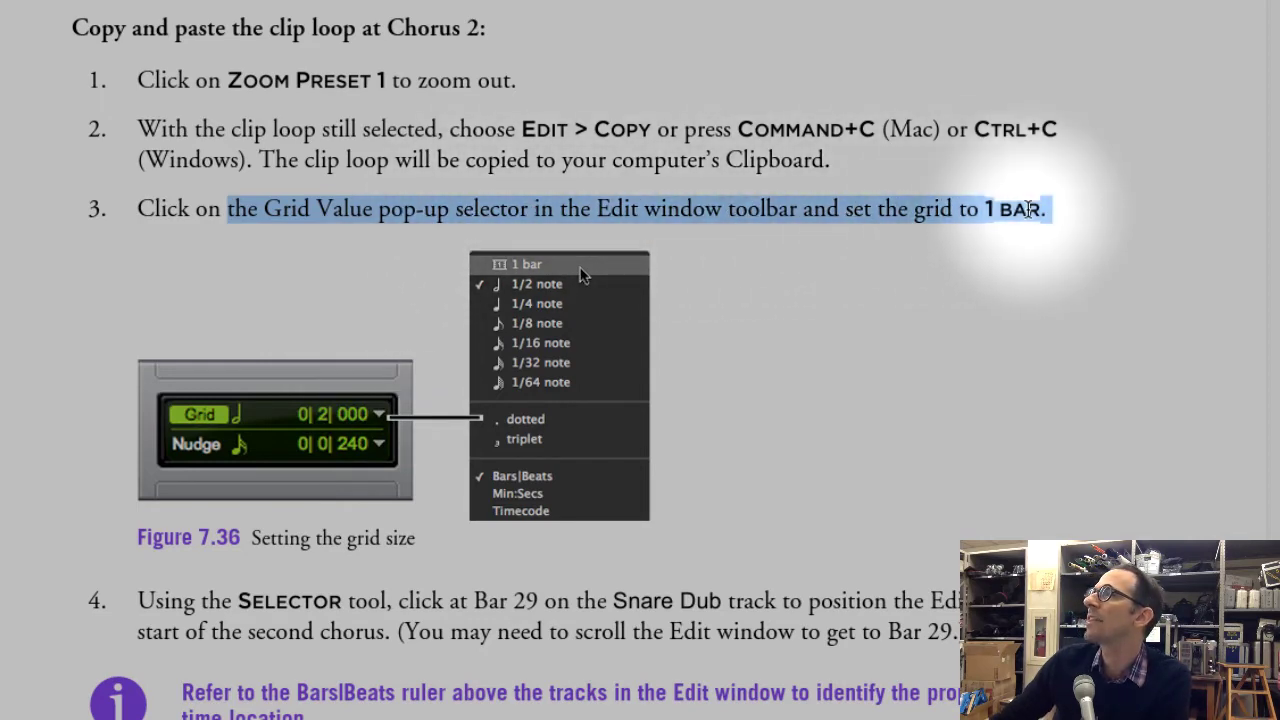
scroll(775, 642, down, 8)
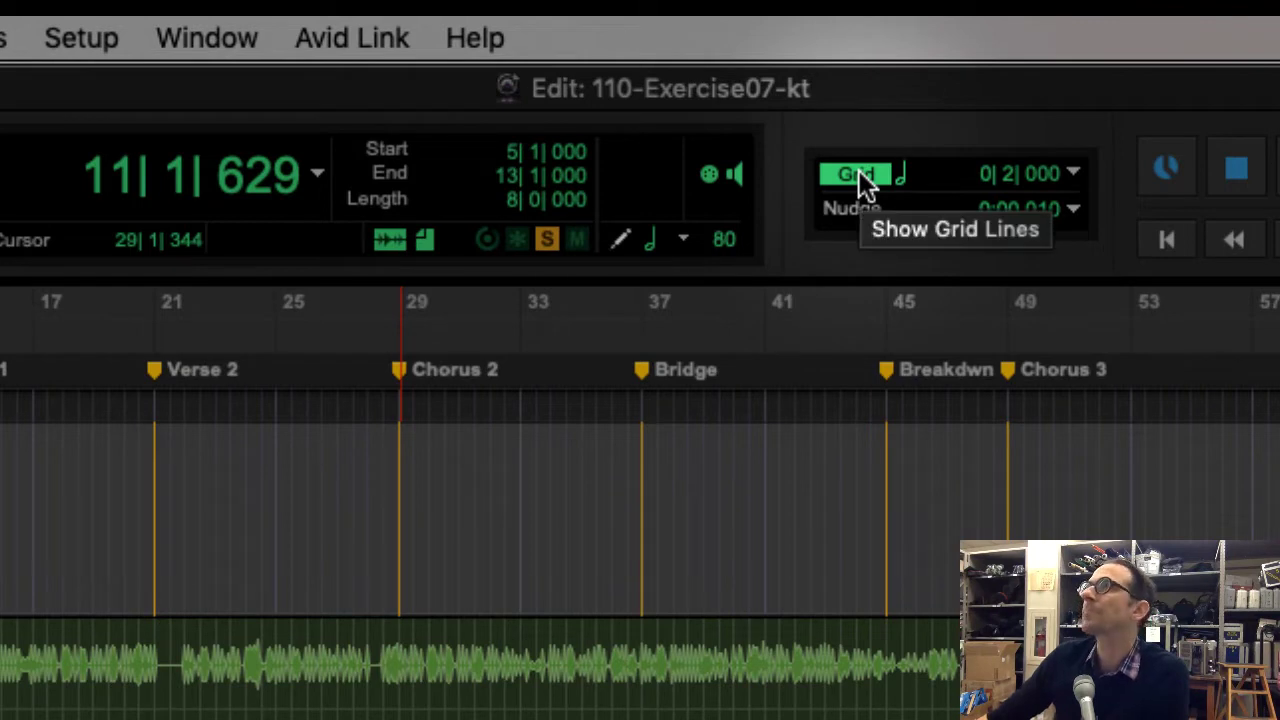
Step: Choose Bars|Beats for the main counter, and toggle the grid lines off and on several times, leaving them on
click(320, 178)
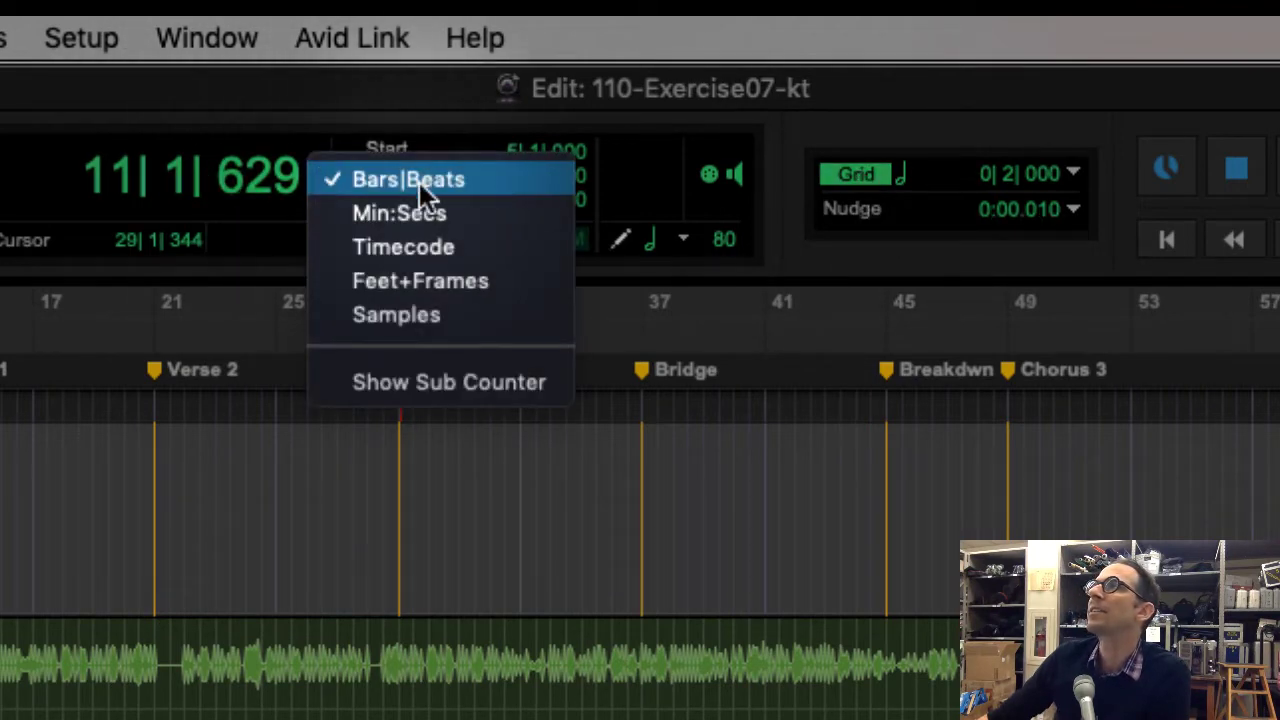
click(471, 182)
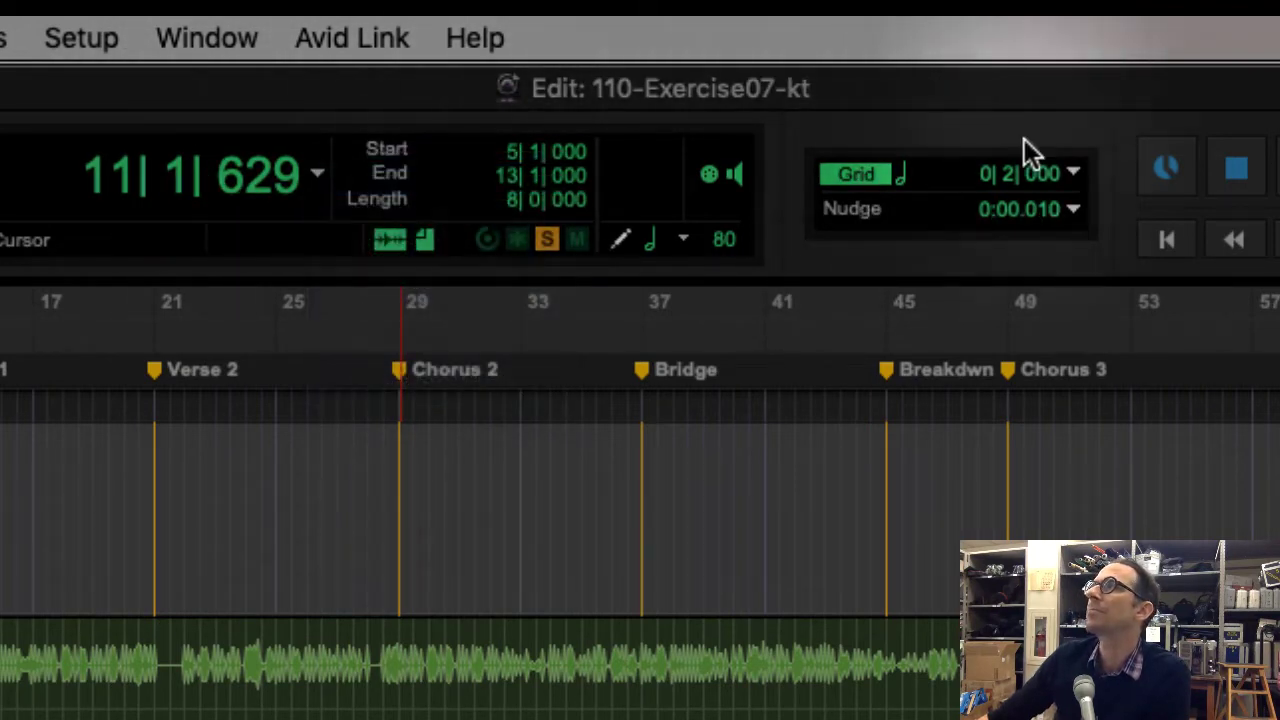
click(877, 174)
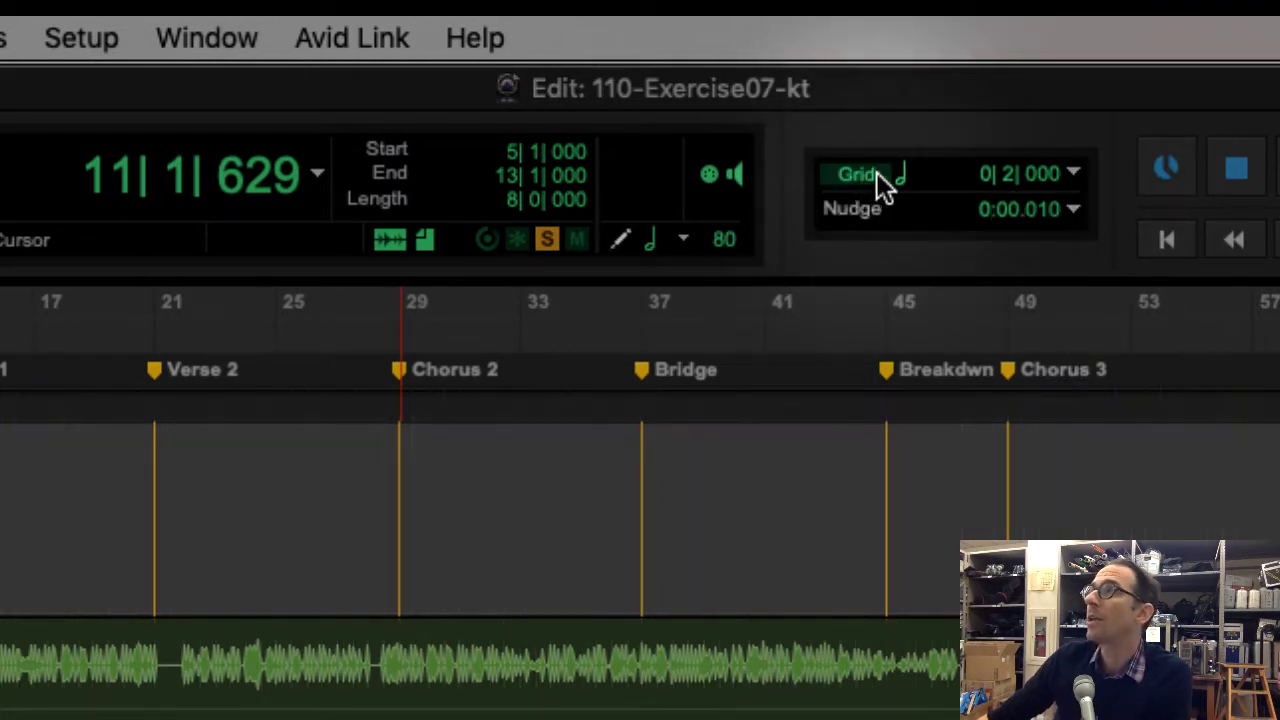
click(880, 180)
click(856, 175)
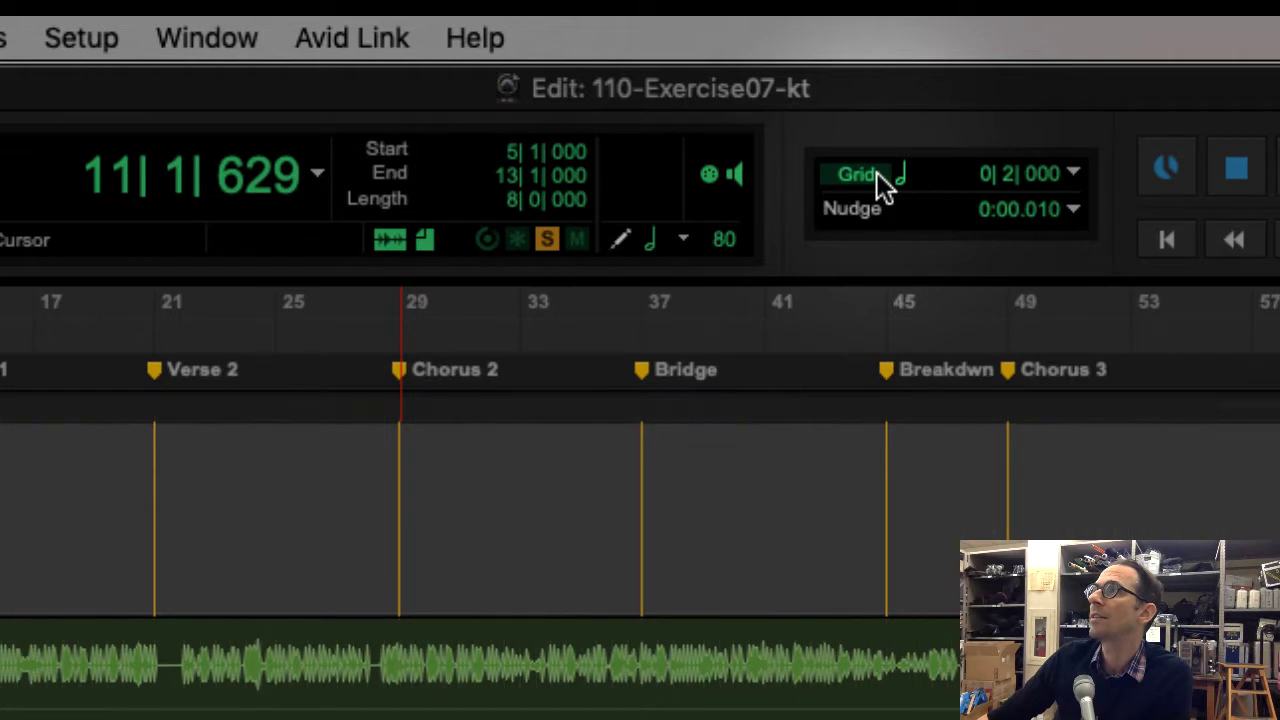
click(877, 172)
click(877, 172)
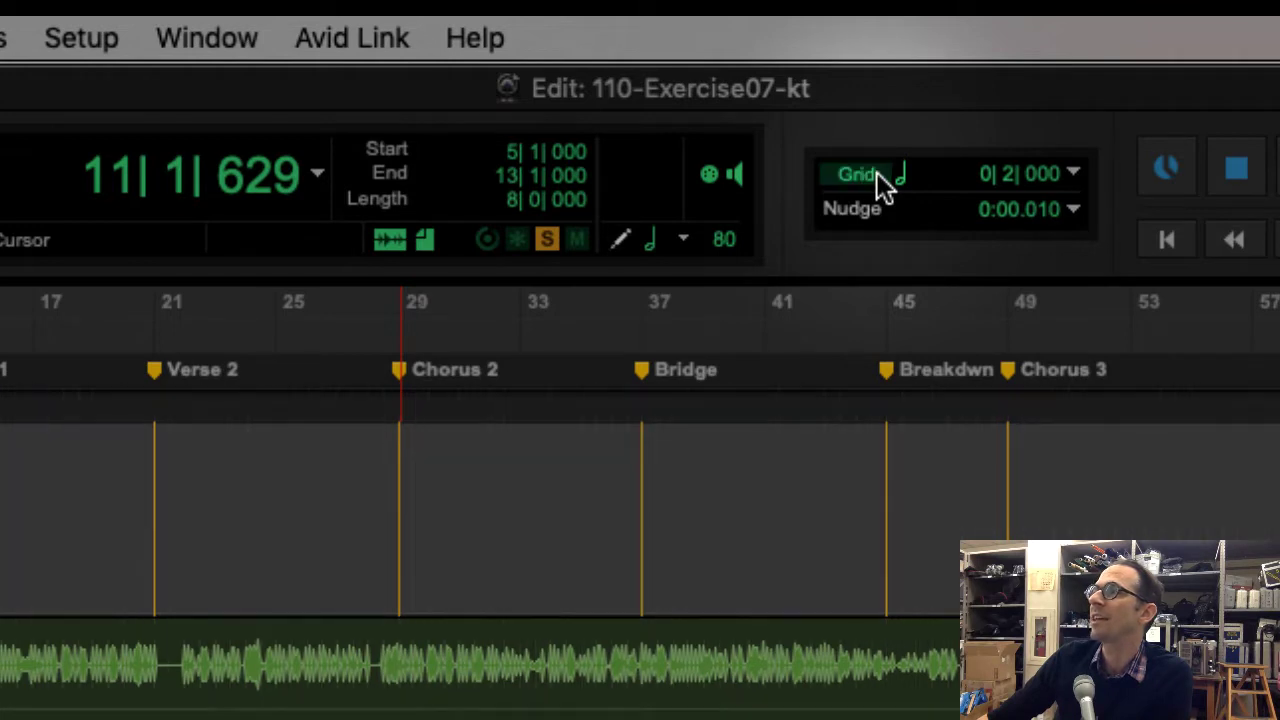
click(877, 178)
click(877, 178)
click(877, 178)
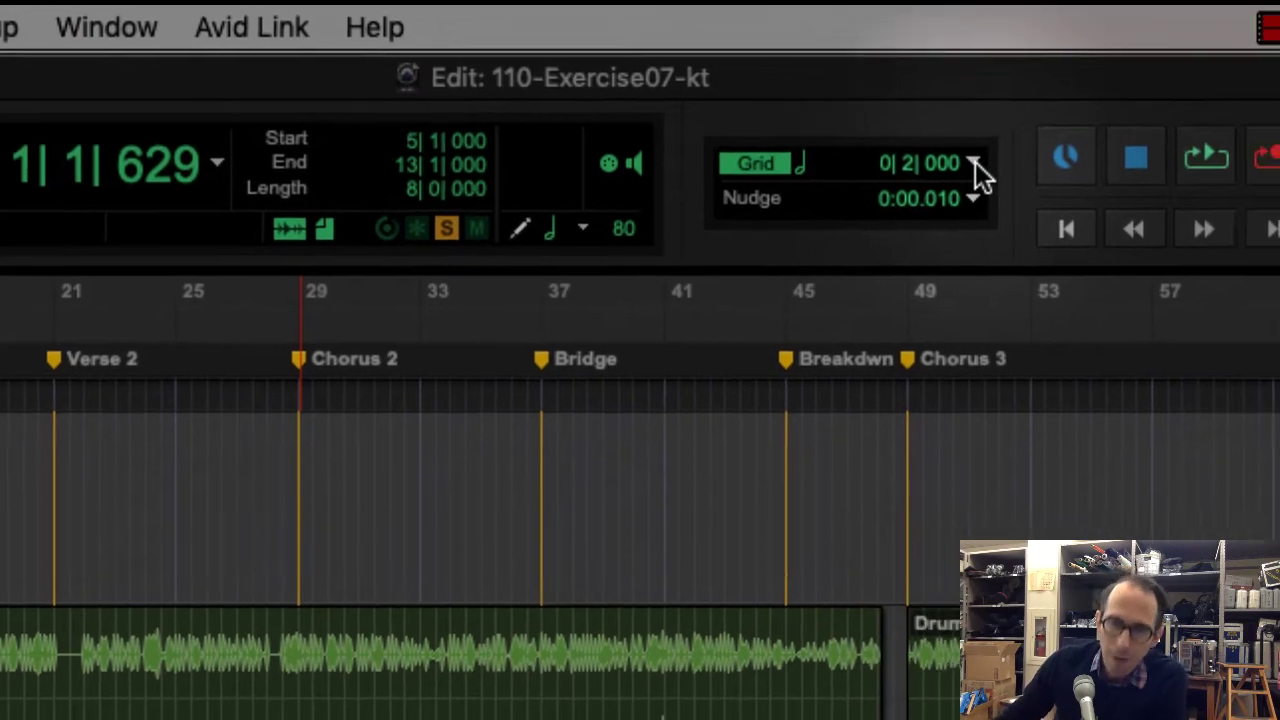
Step: Set the grid value to 1 bar
click(1075, 172)
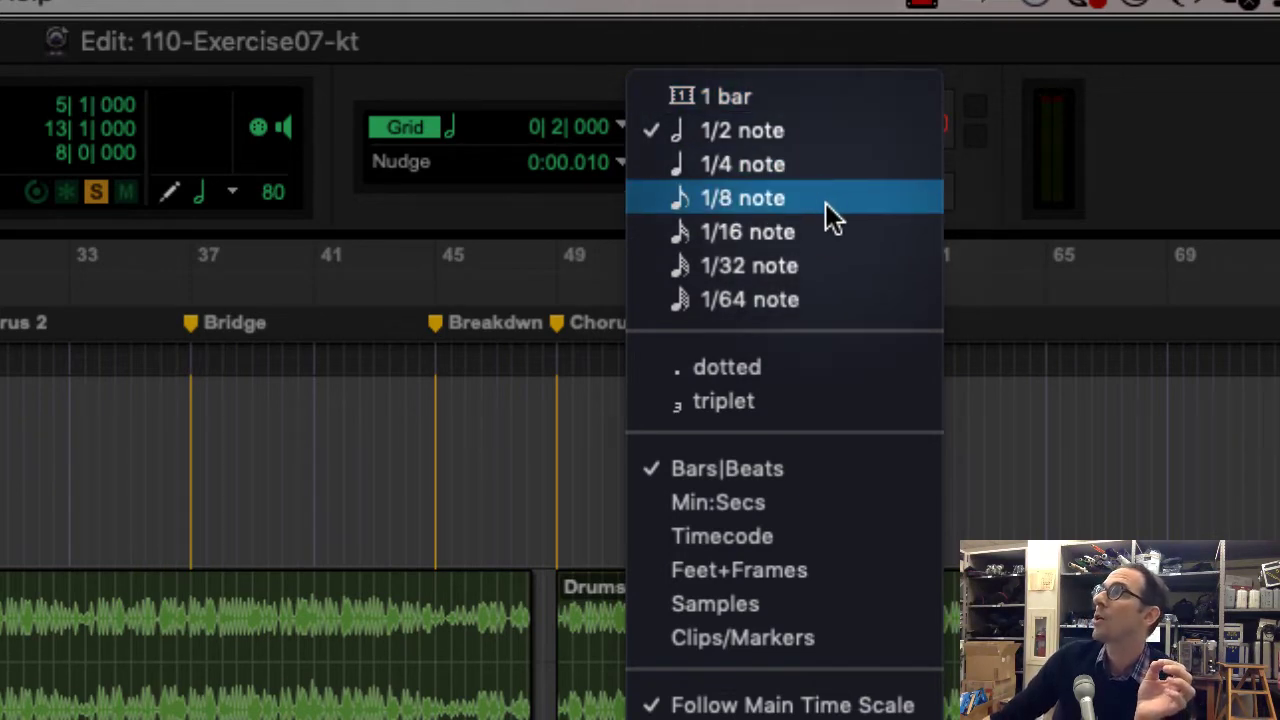
click(819, 97)
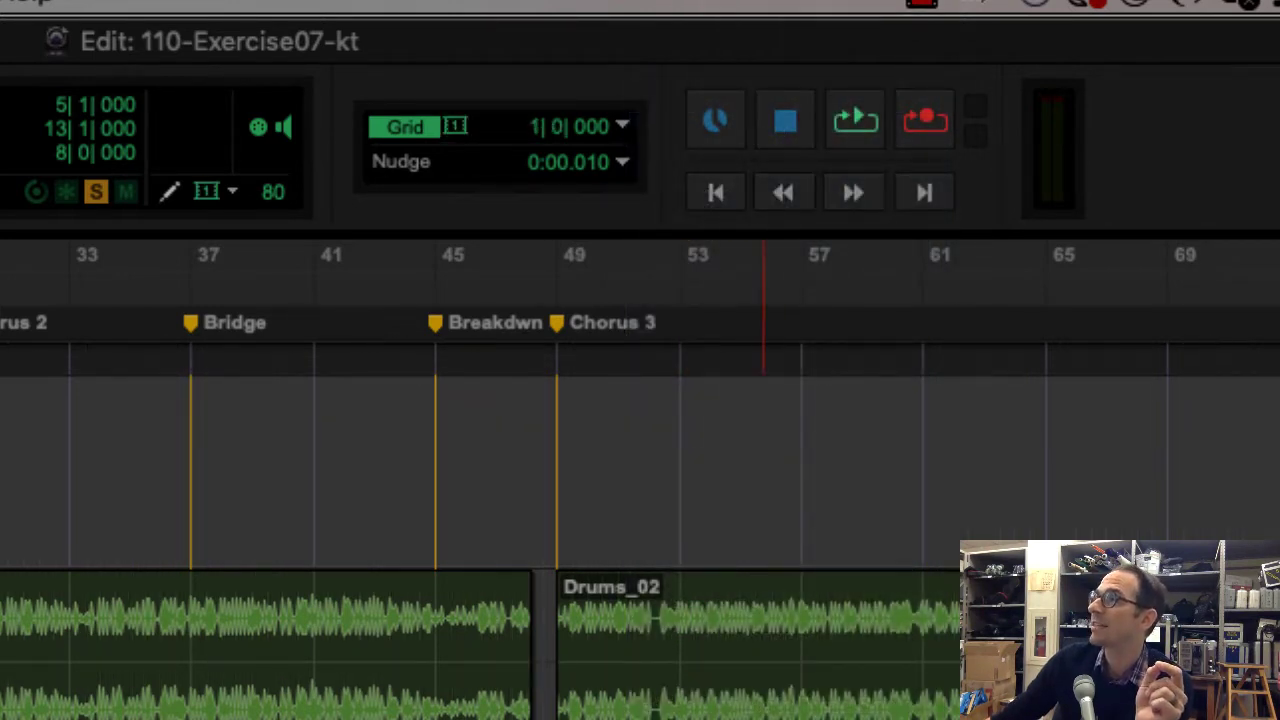
key(space)
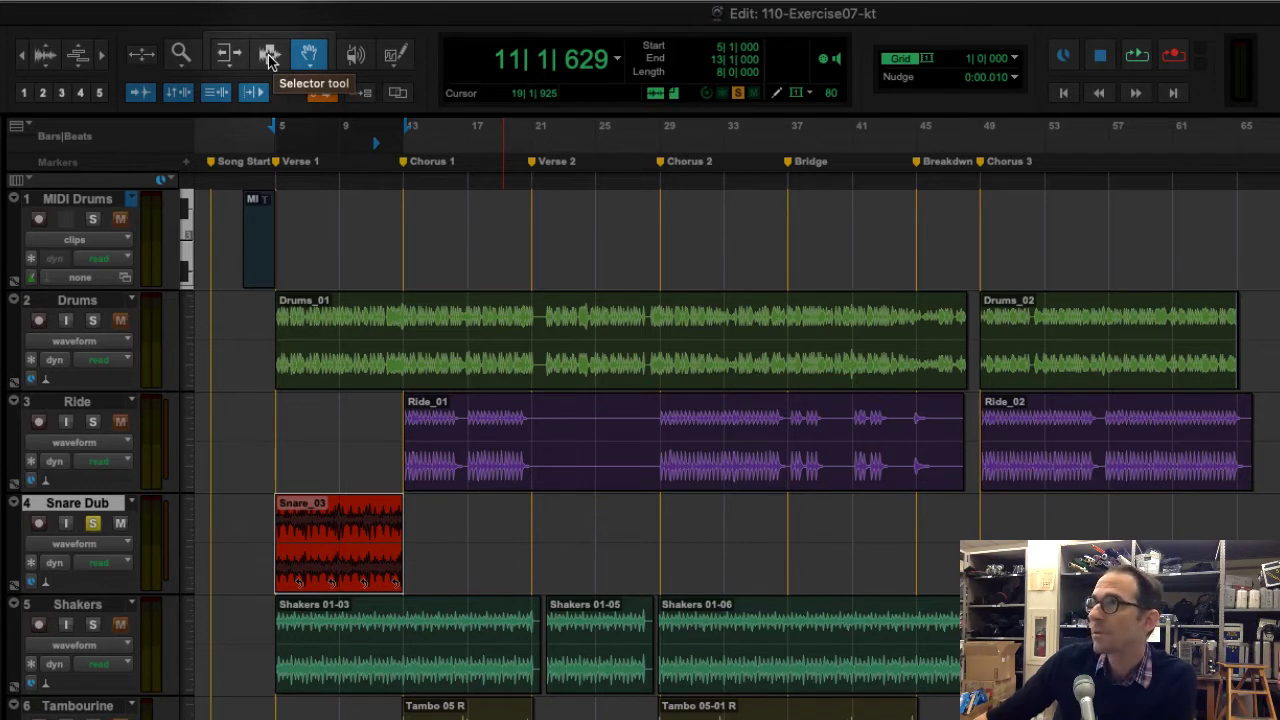
Step: Try the 1-bar grid snapping with the Selector tool, and place the edit cursor at bar 29, the Chorus 2 marker, on the MIDI Drums track
click(270, 58)
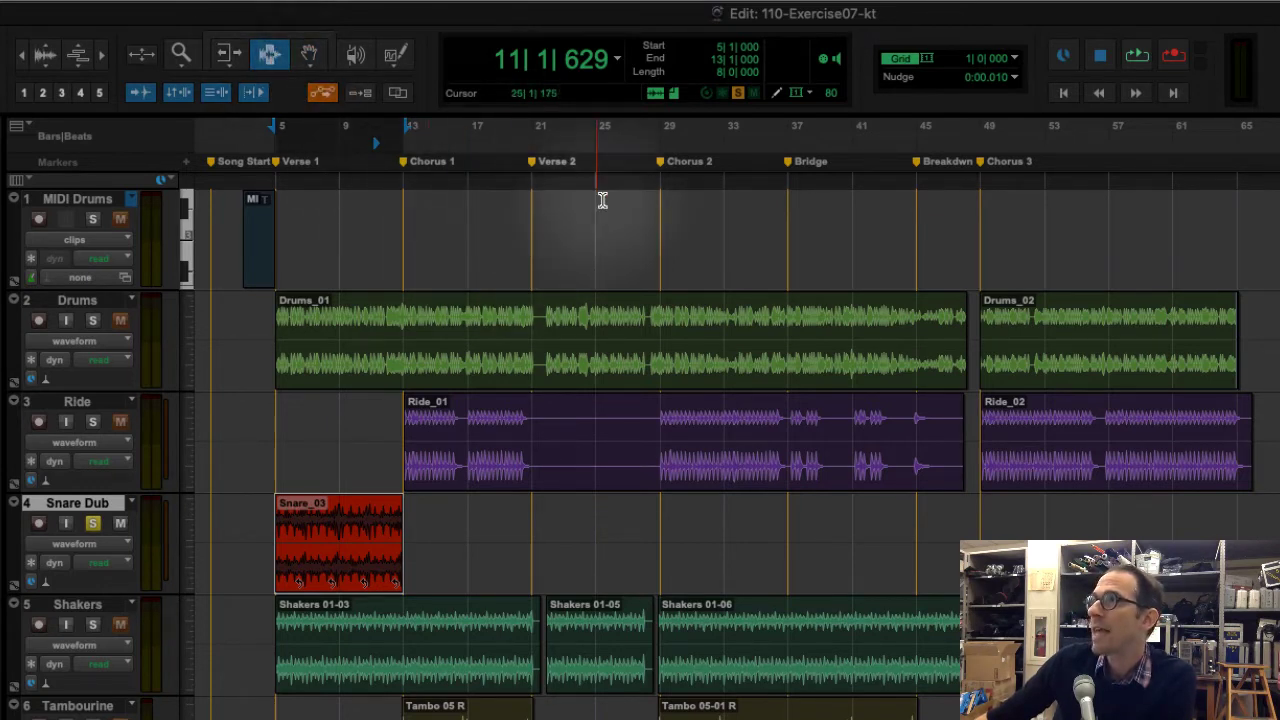
click(729, 264)
click(624, 250)
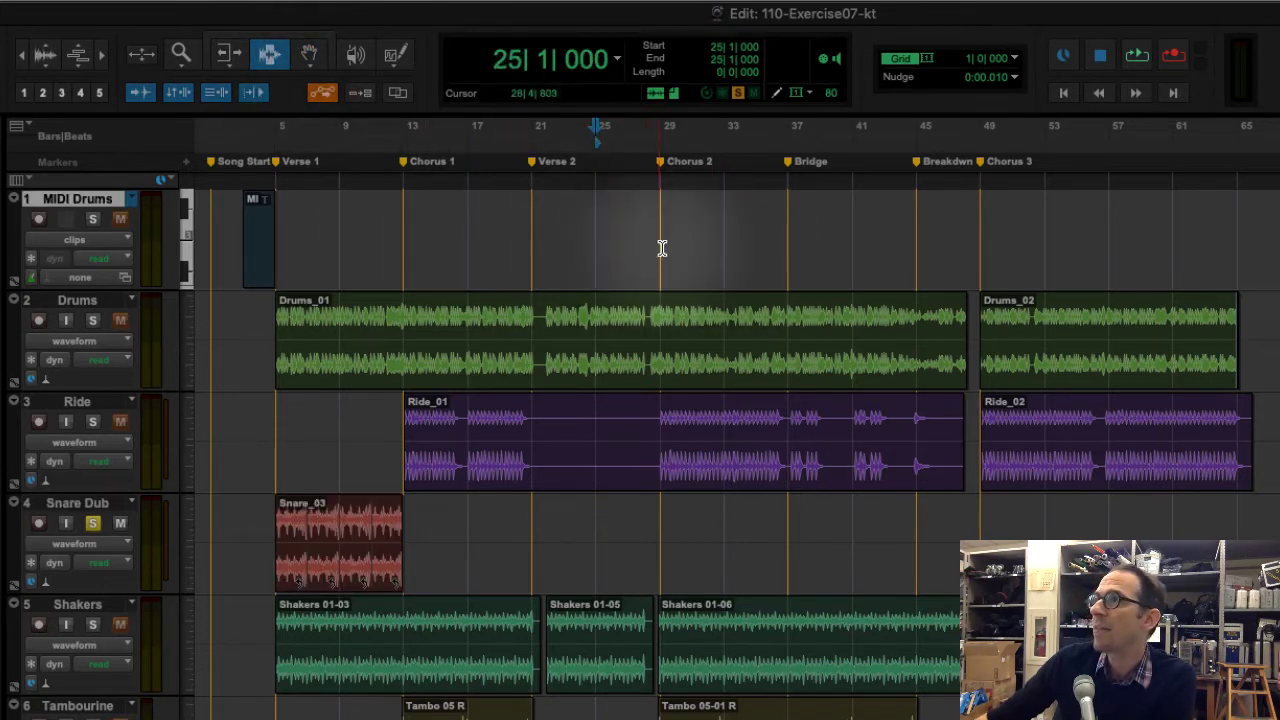
click(670, 249)
click(735, 246)
click(789, 246)
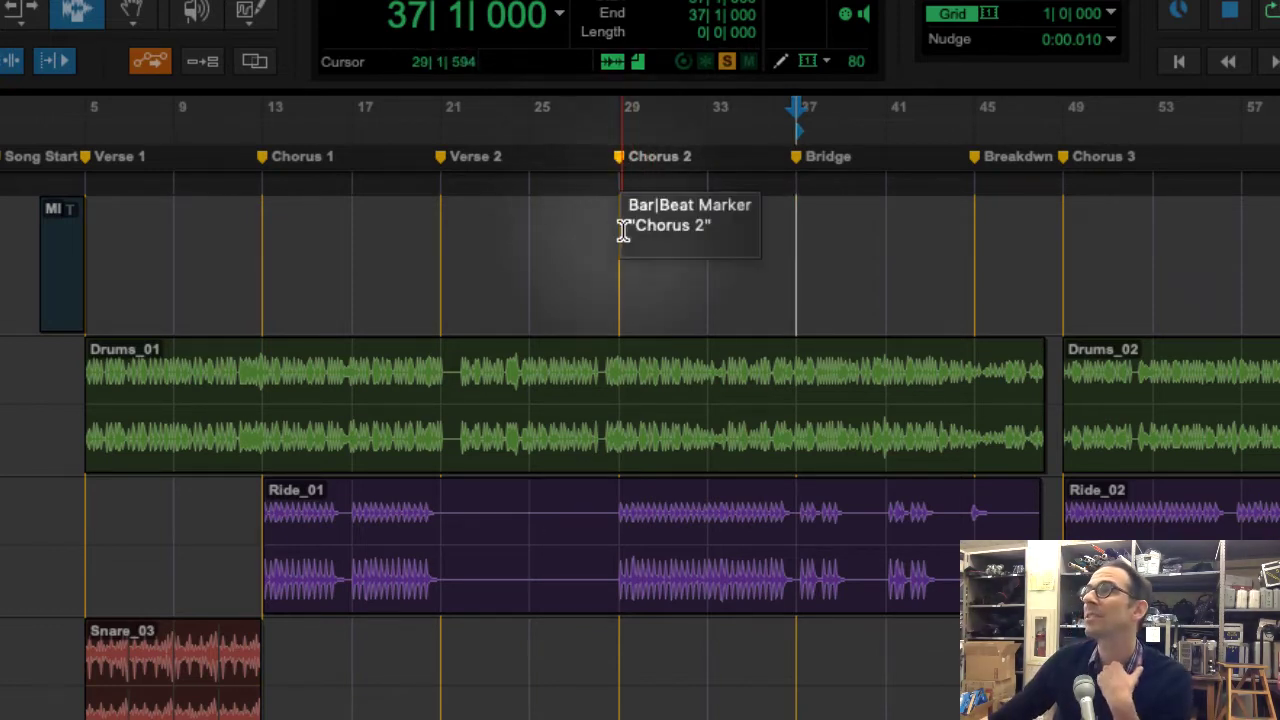
click(623, 288)
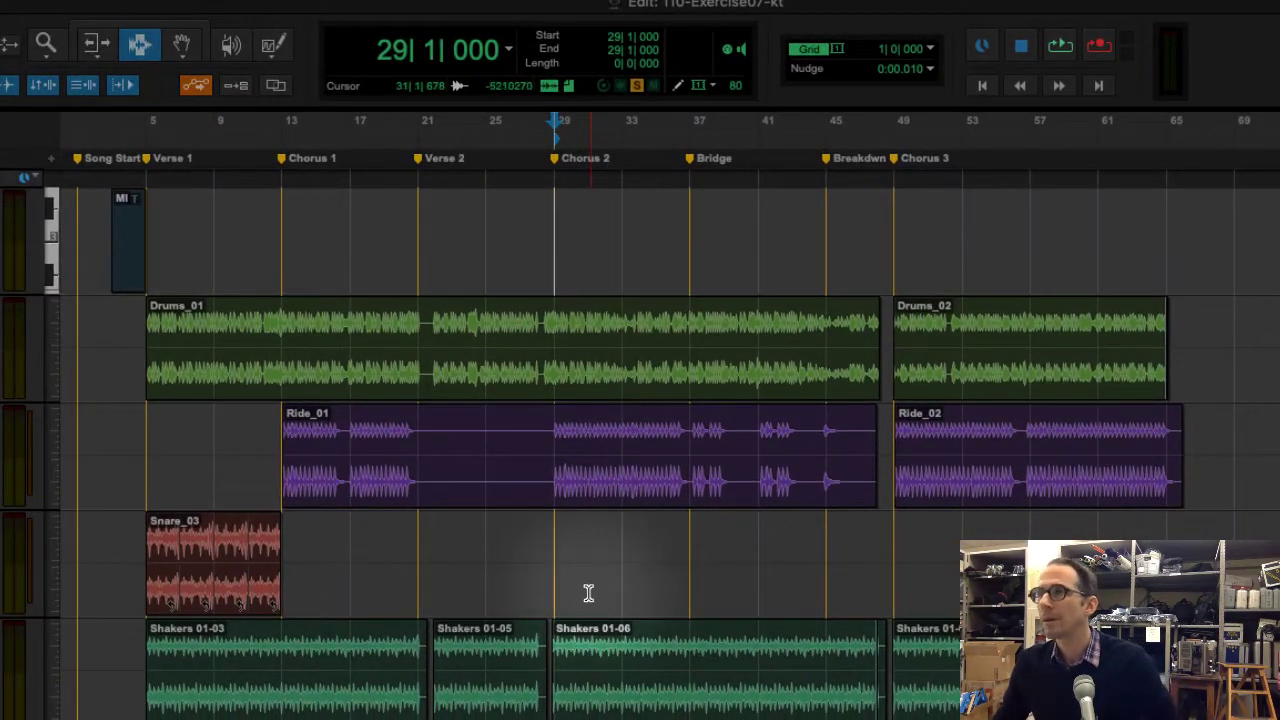
Step: Select the Snare_03 clip loop at Verse 1 on the Snare Dub track with the Grabber tool and copy it
click(181, 43)
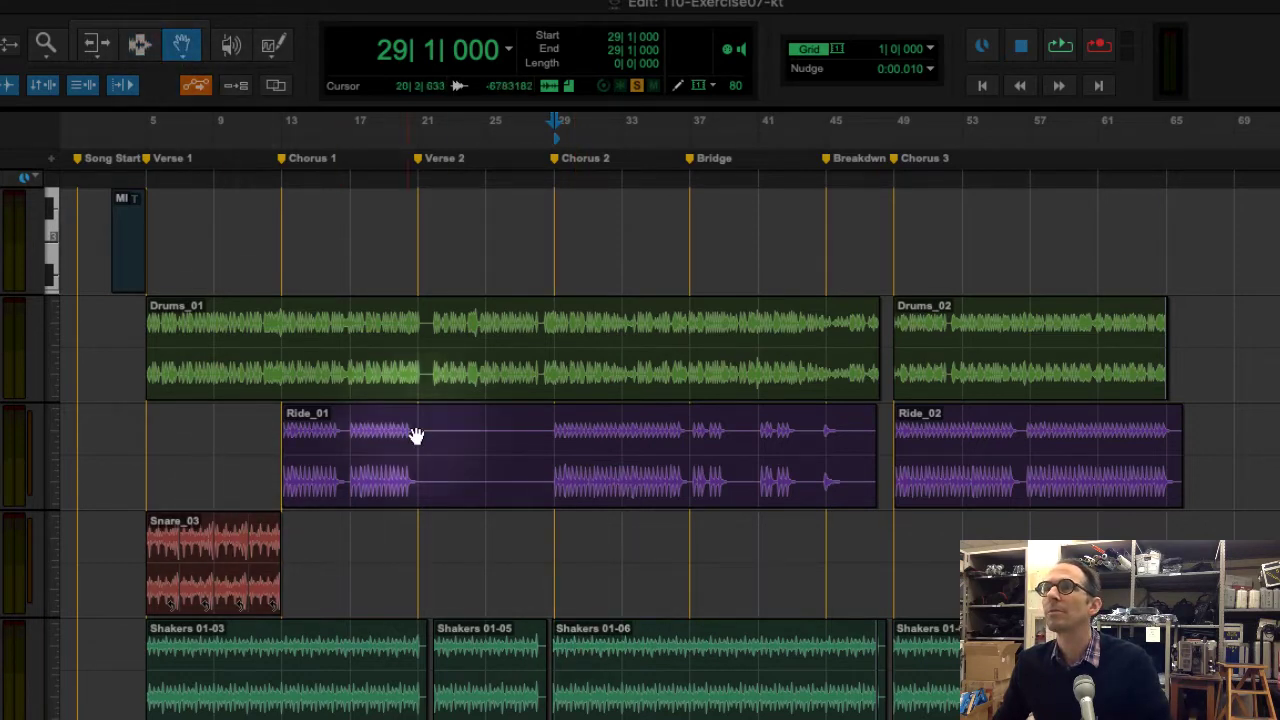
click(244, 590)
right_click(242, 590)
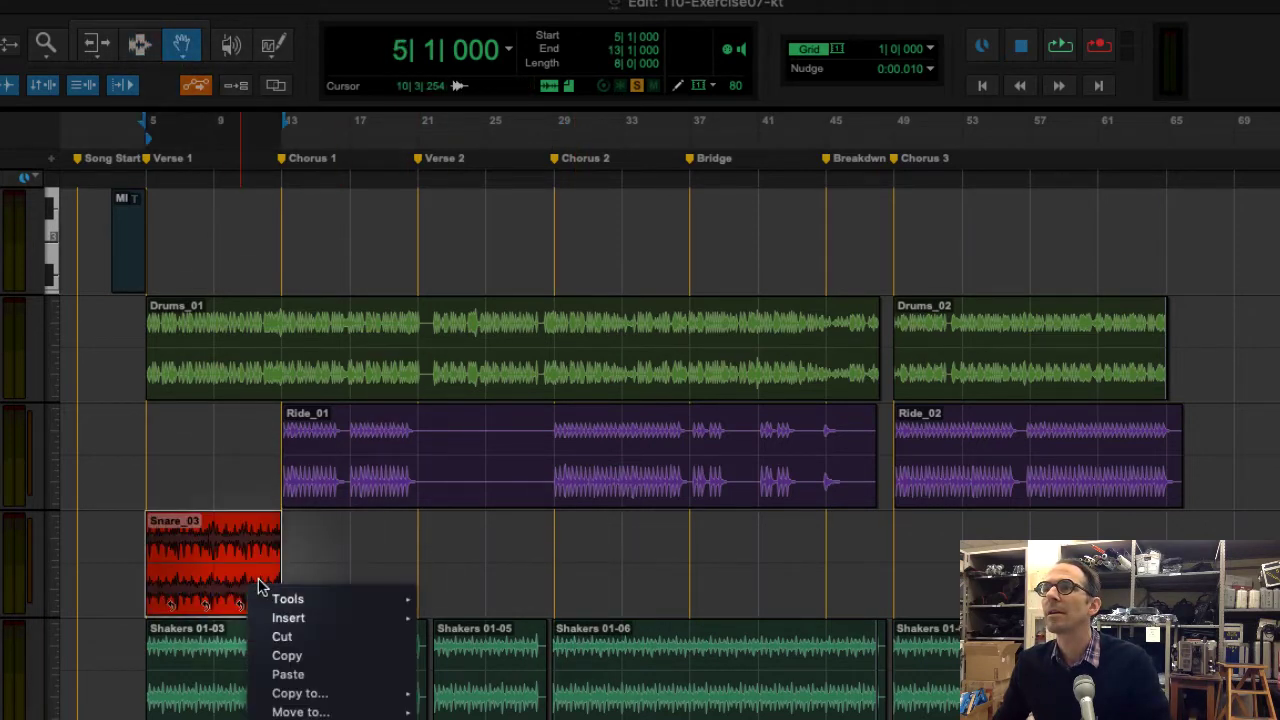
click(347, 656)
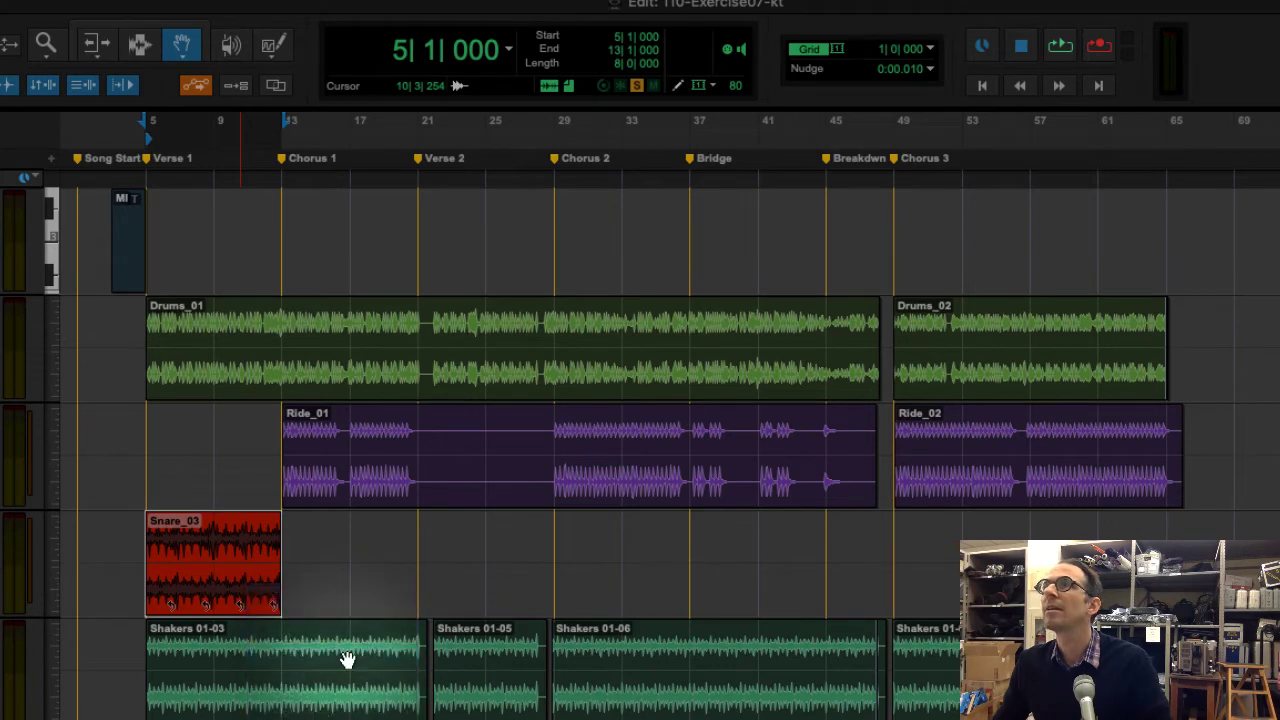
Step: Place the edit cursor at bar 29 on the Snare Dub track with the Selector tool and paste the clip loop
click(139, 43)
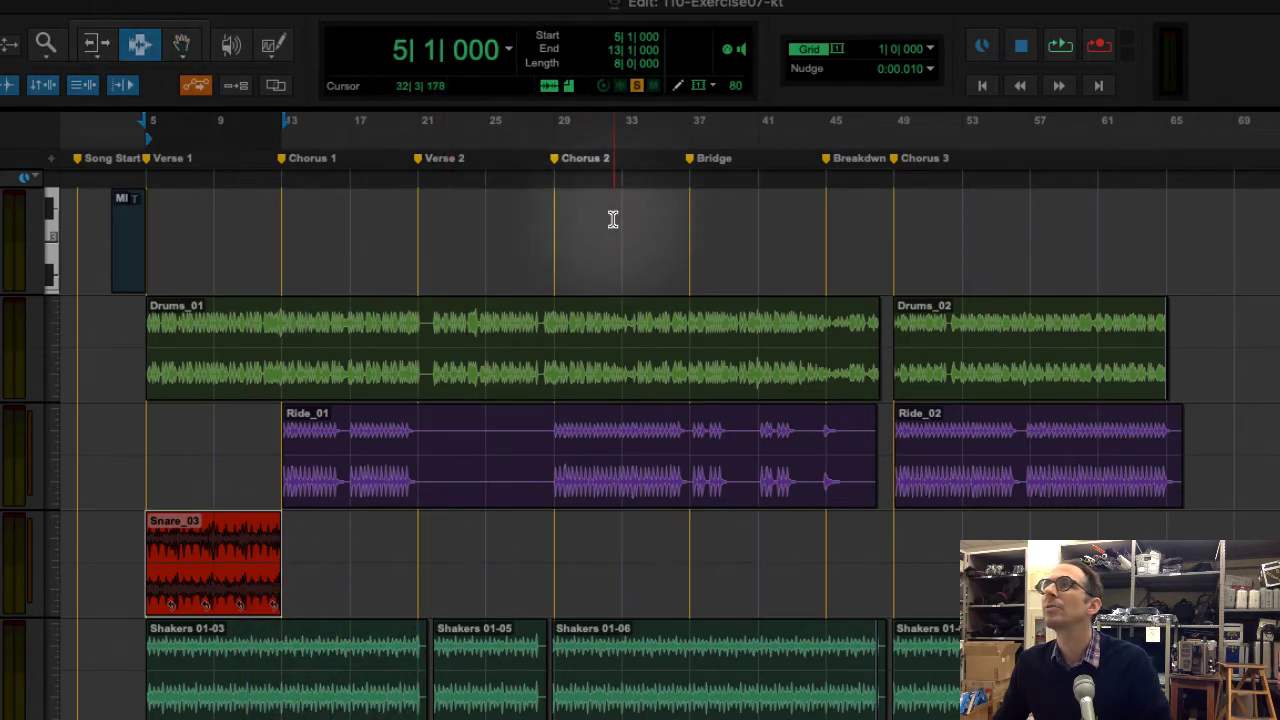
click(554, 244)
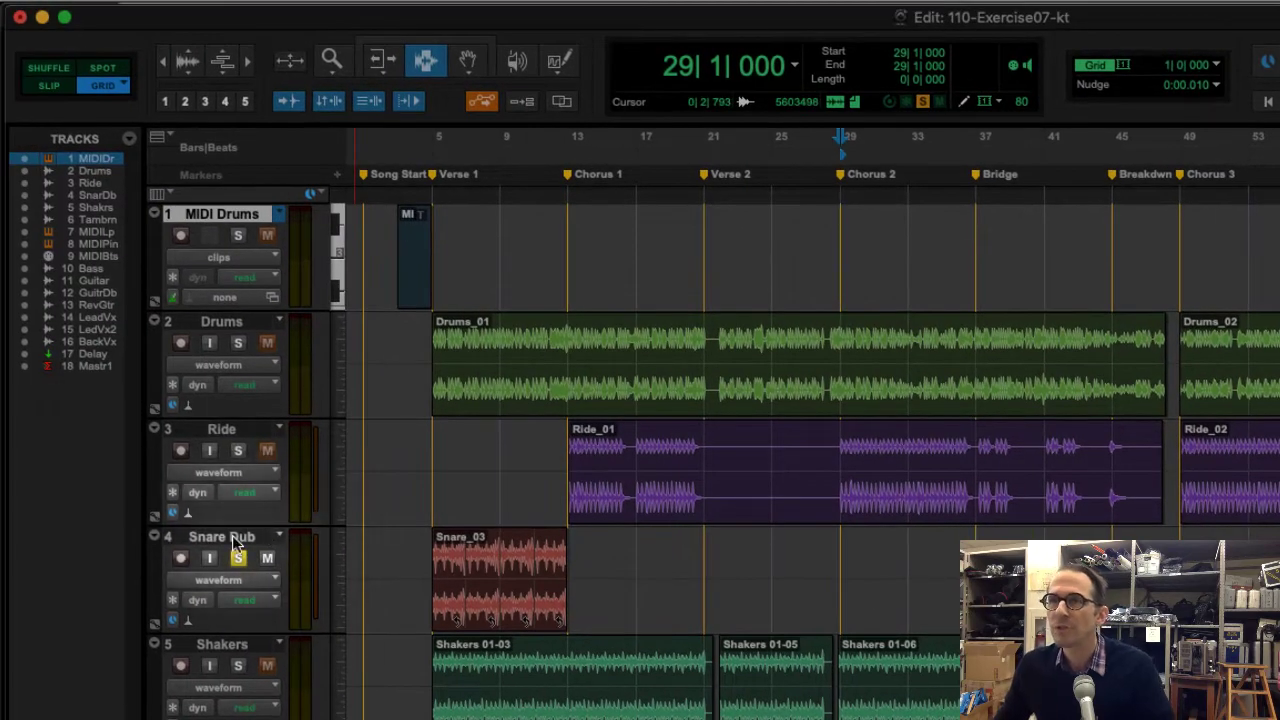
click(214, 541)
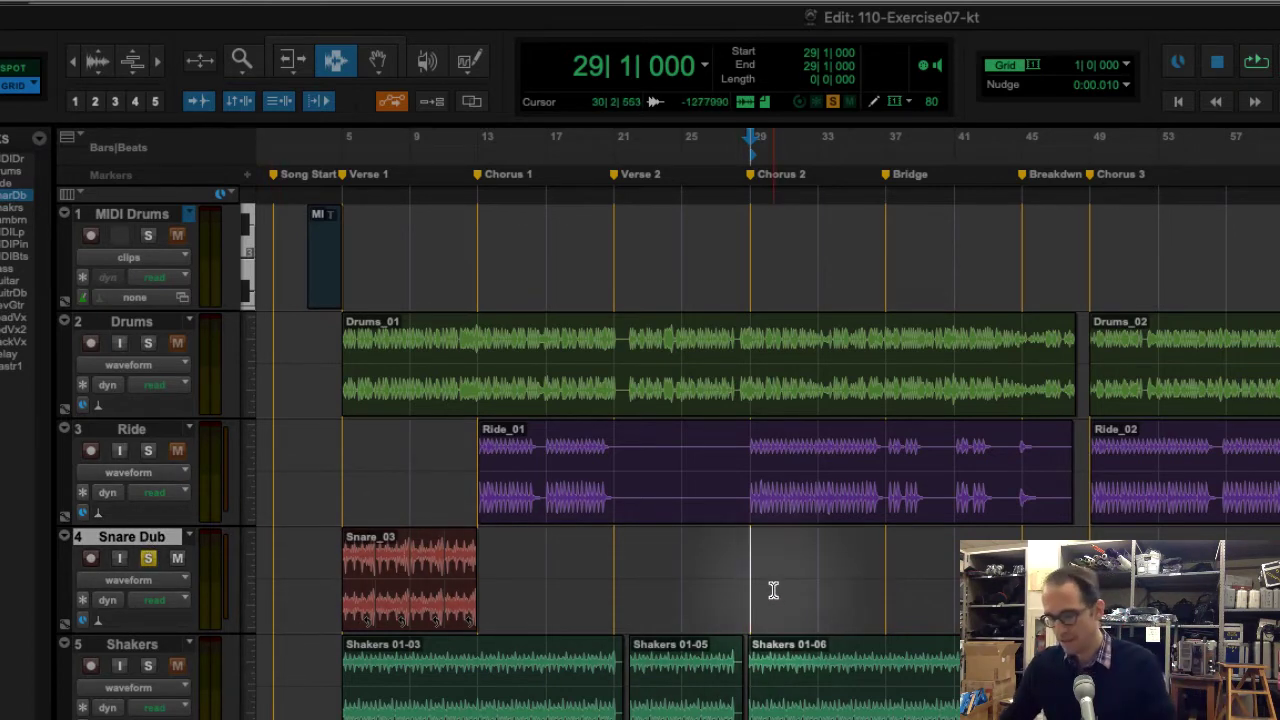
key(ctrl+v)
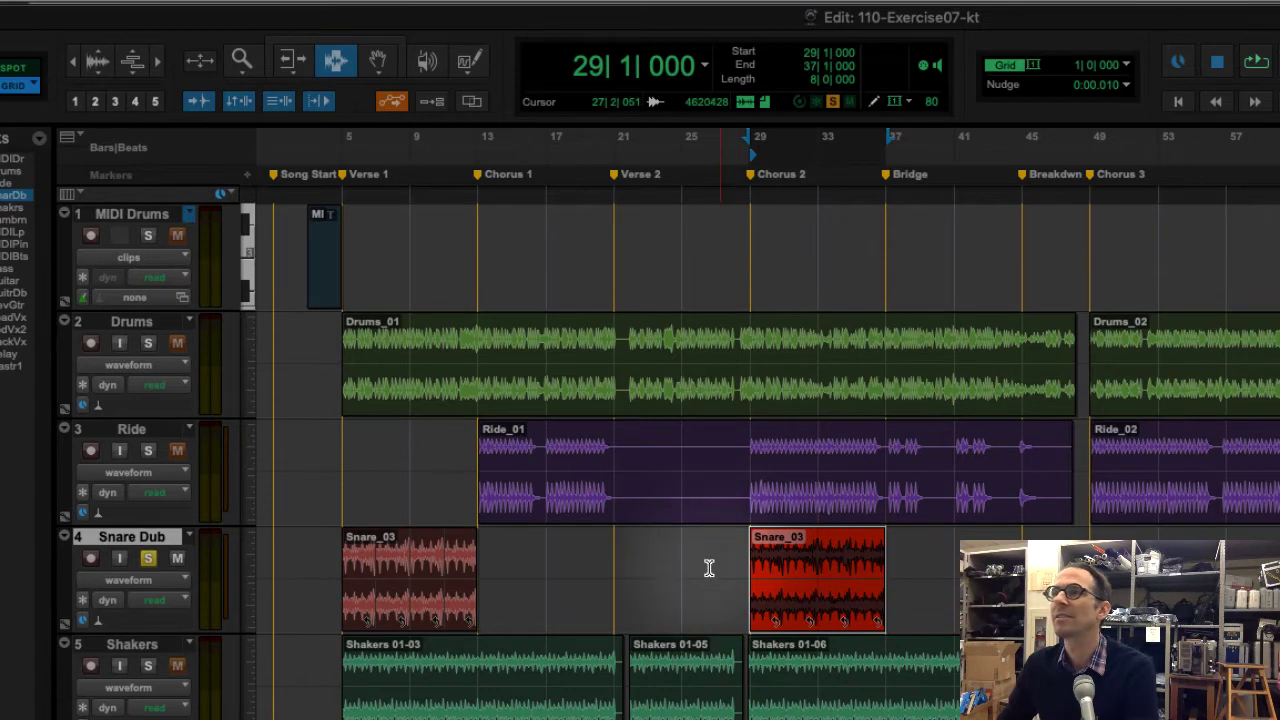
Step: Check the Chorus 3 instructions in the course book, and paste the Snare_03 clip loop at bar 49 on the Snare Dub track
key(super+Tab)
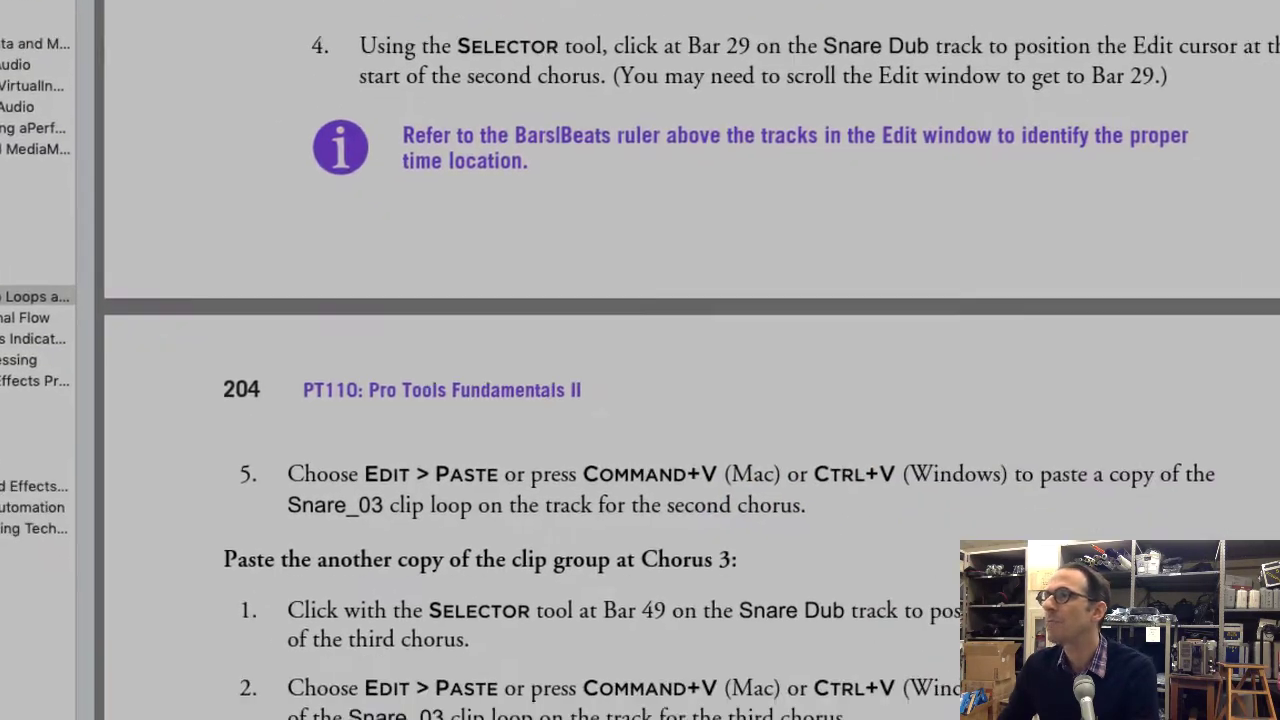
scroll(562, 535, down, 5)
scroll(562, 535, down, 3)
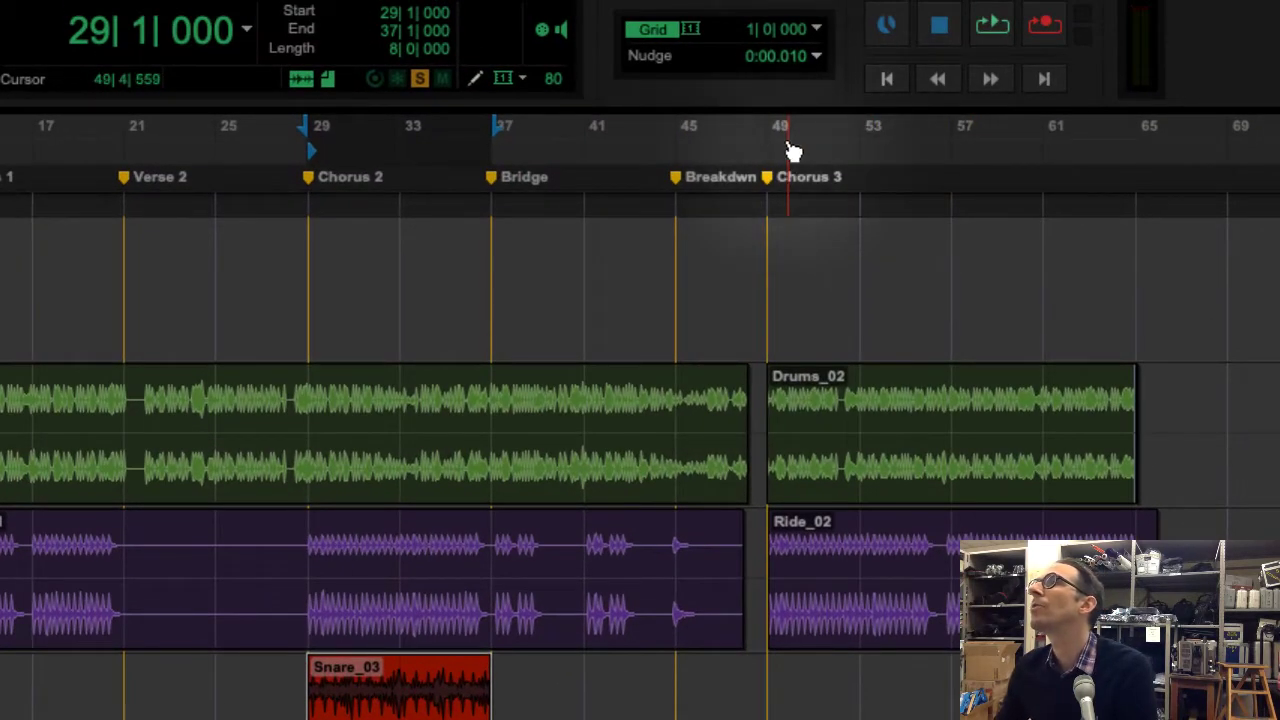
click(752, 444)
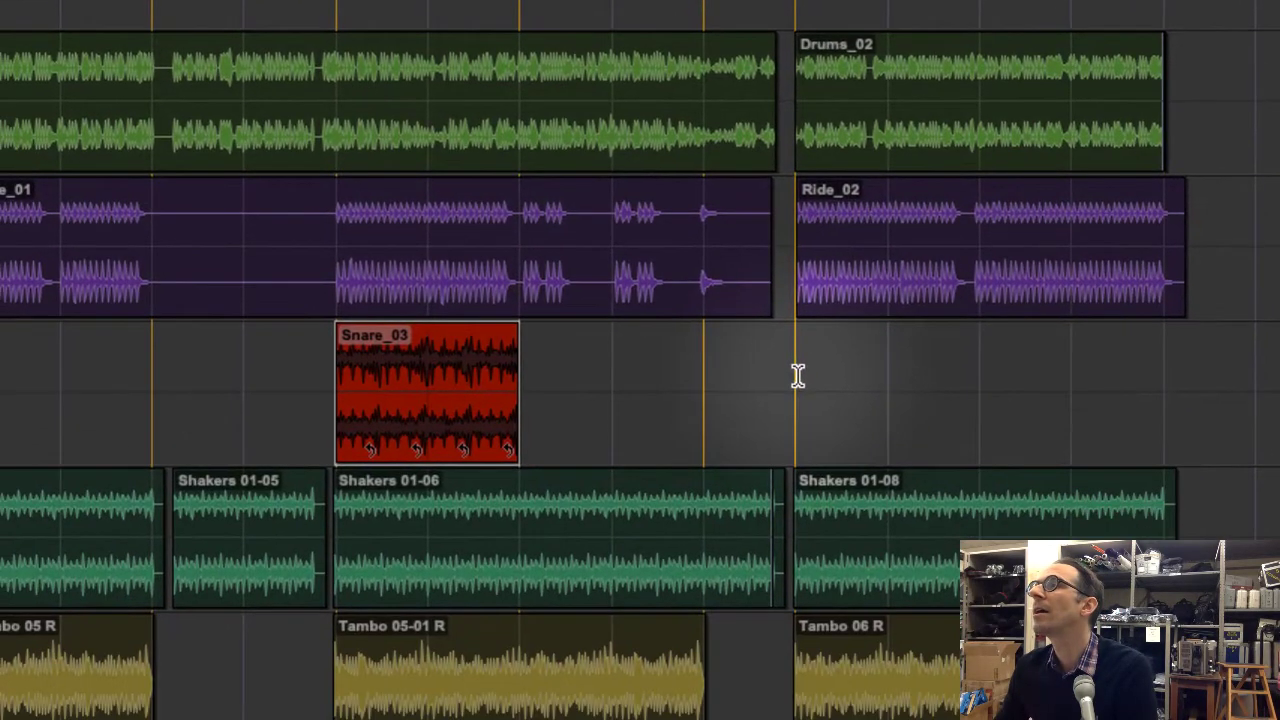
click(784, 540)
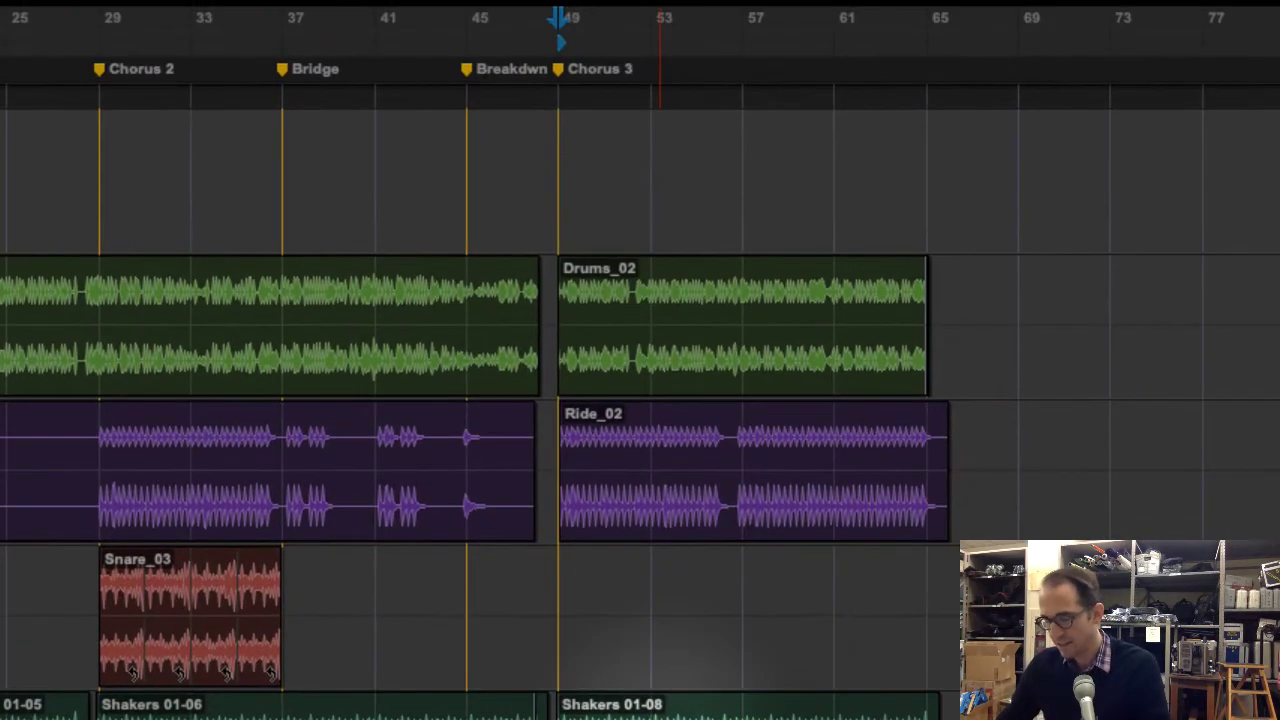
key(ctrl+v)
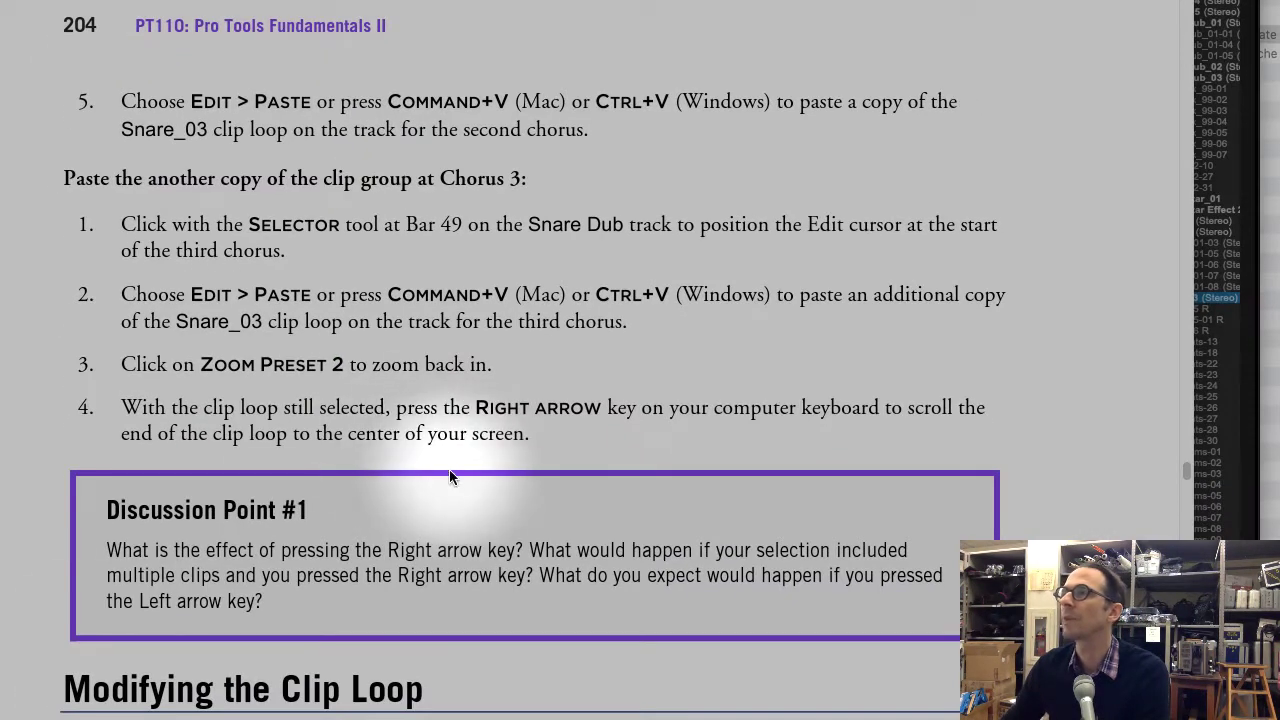
Step: Read Discussion Point #1 in the exercise text, about scrolling to a selection's start or end
scroll(449, 476, down, 10)
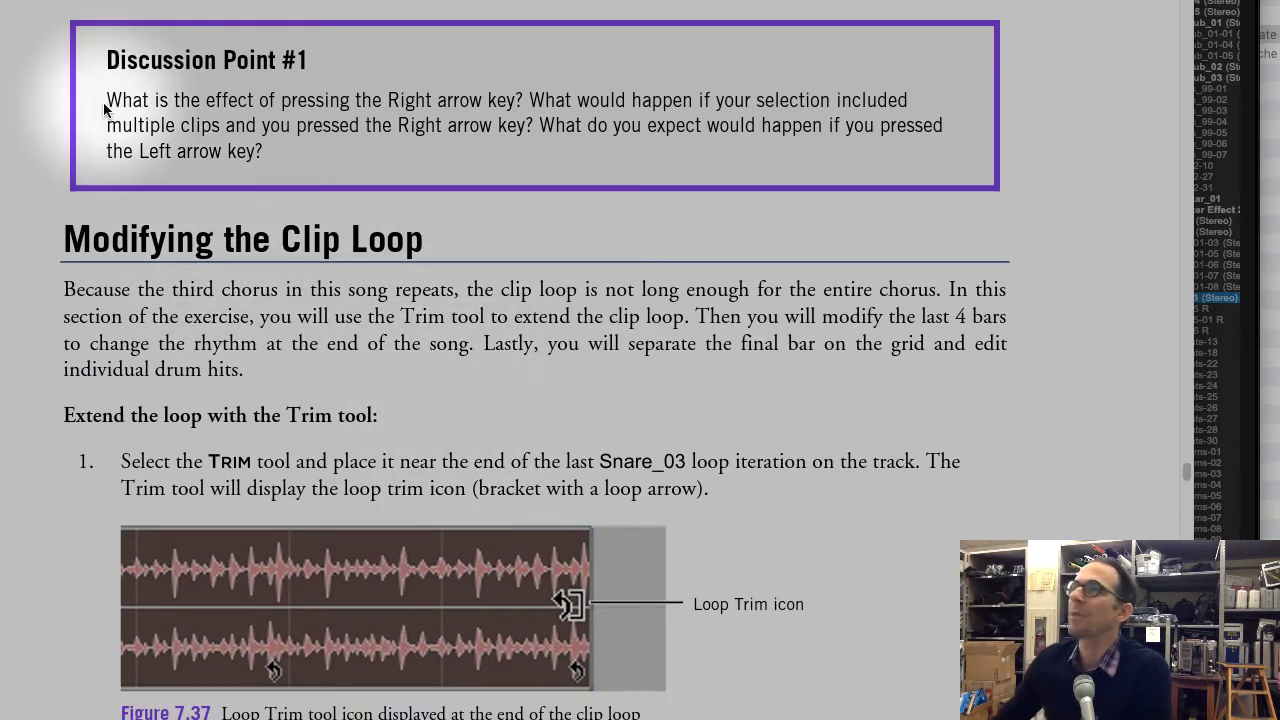
drag(106, 100, 323, 168)
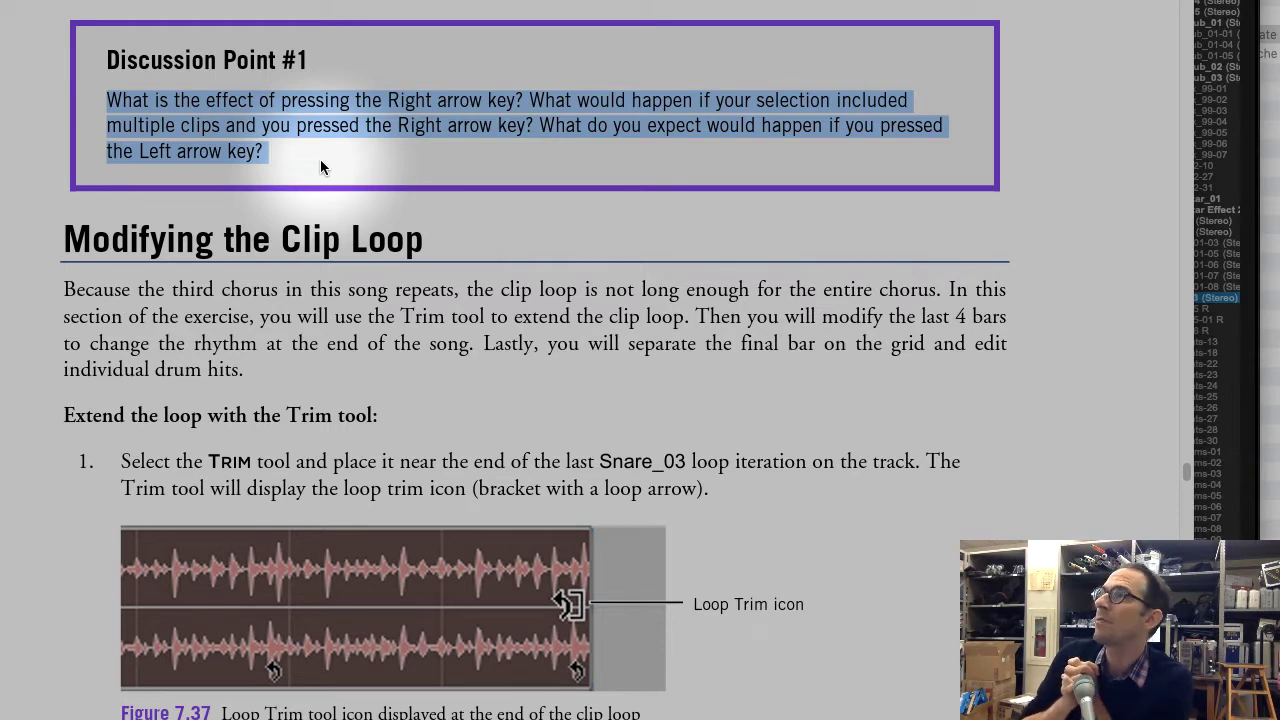
click(338, 68)
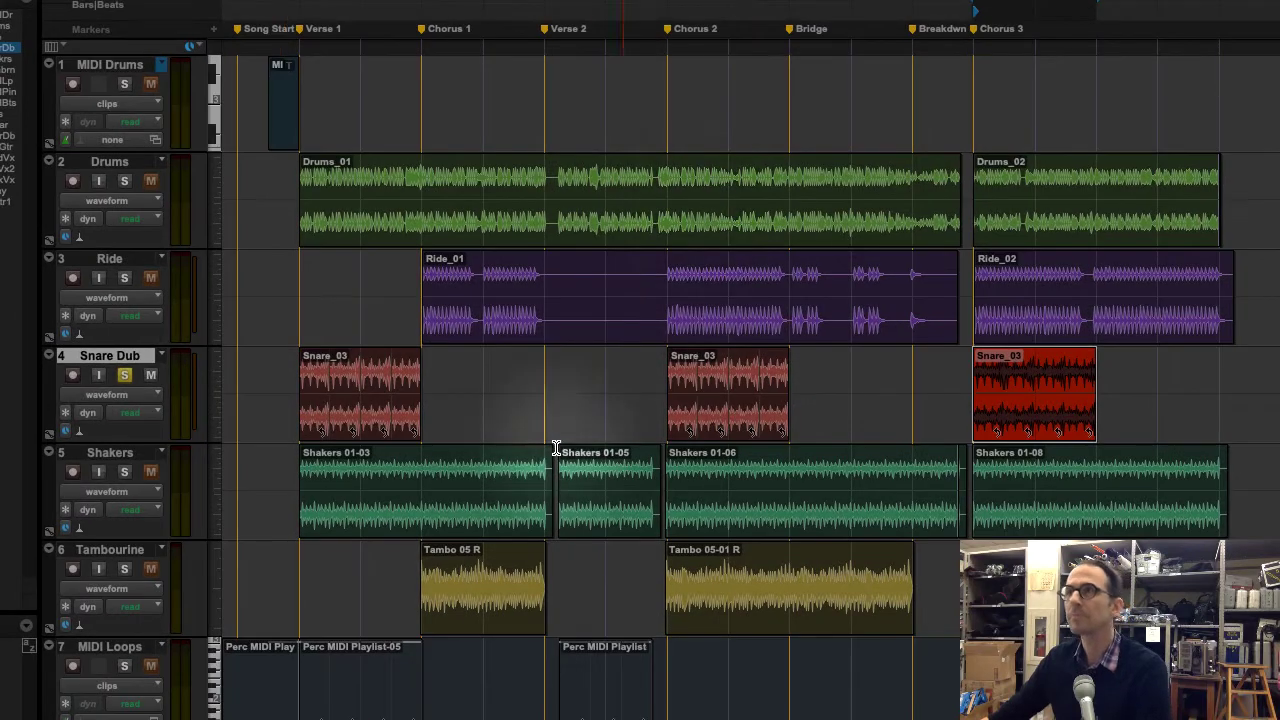
Step: Return to the Edit window and recall zoom preset 2 to zoom in on the selected Chorus 3 clip loop
click(413, 143)
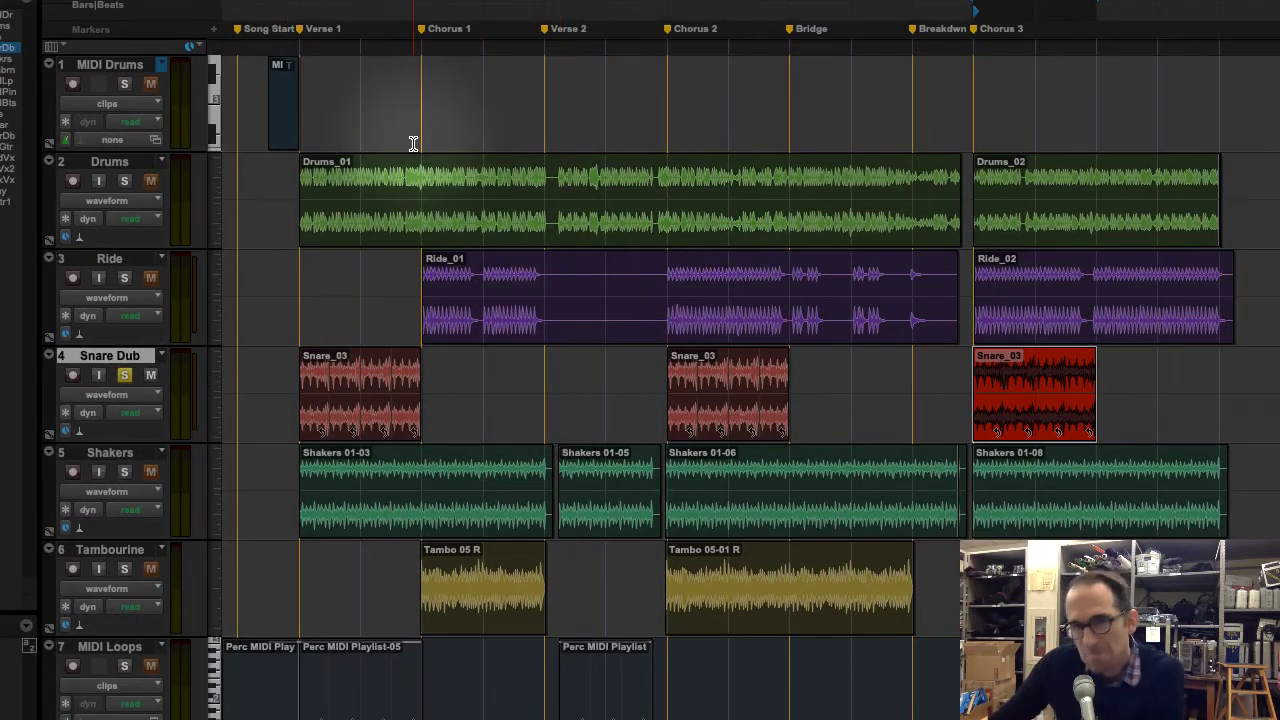
click(485, 225)
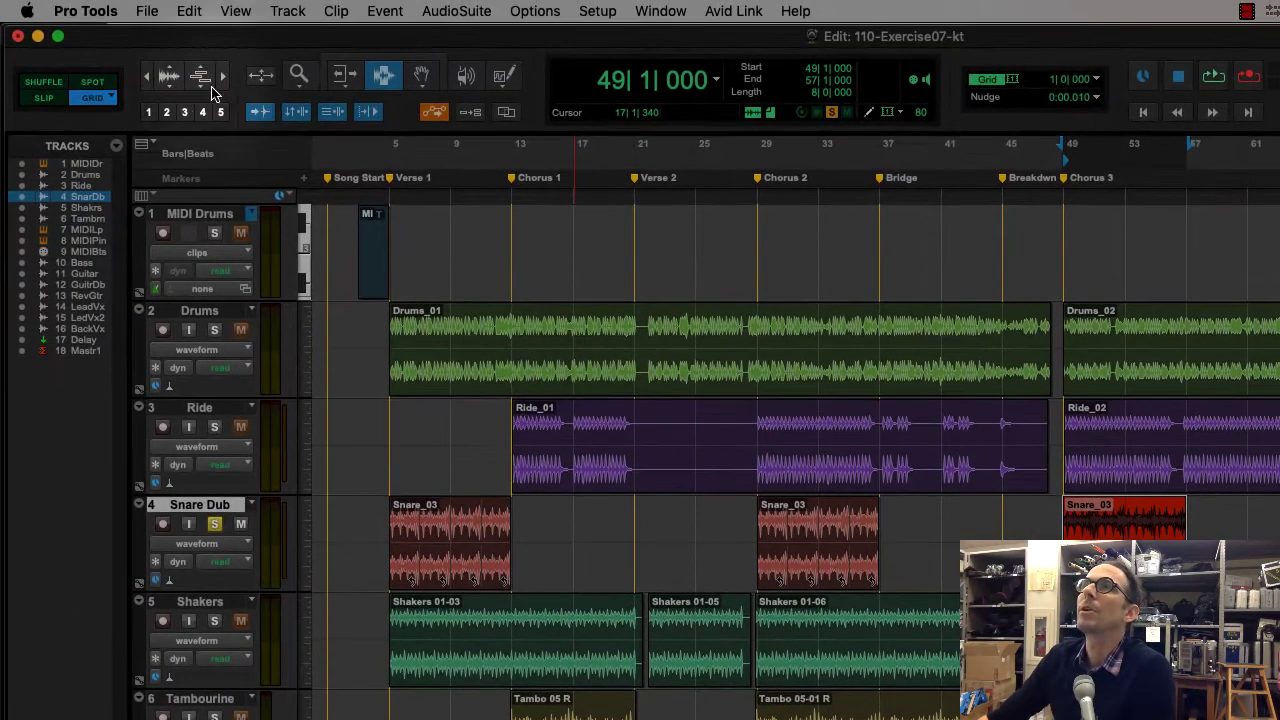
click(166, 113)
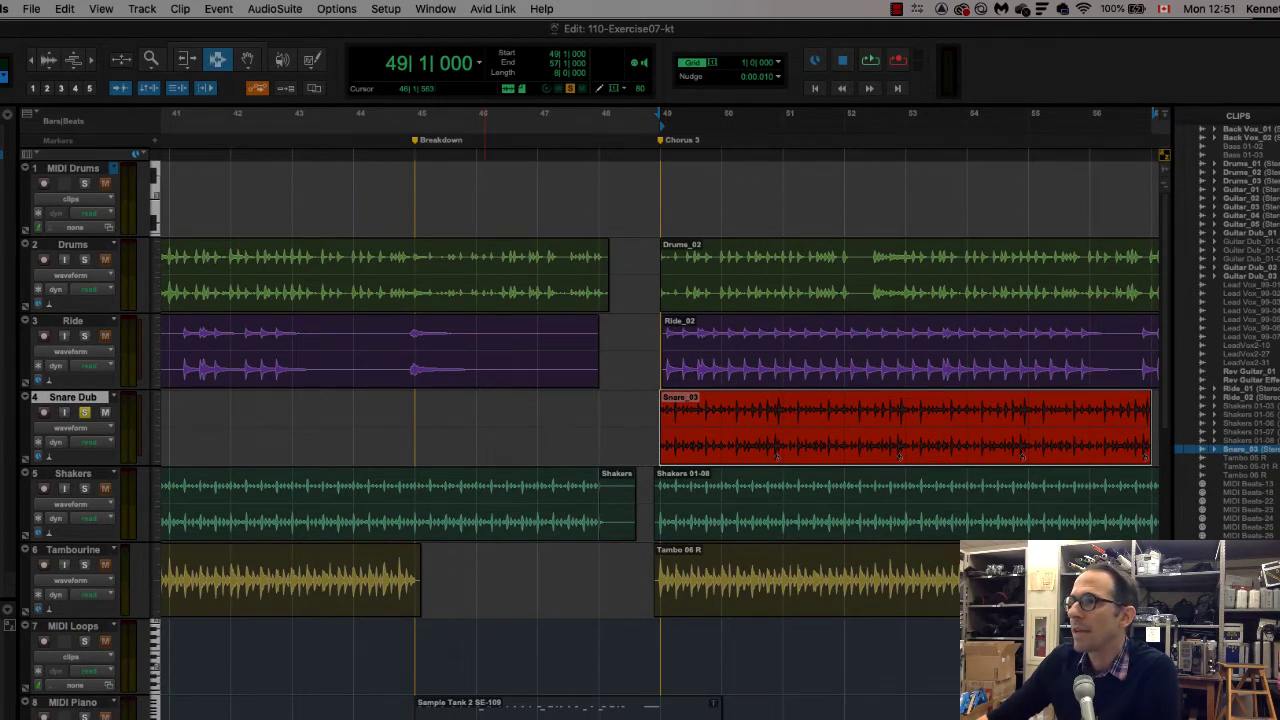
Step: Recheck the exercise text, and alternately centre the end and start of the selected Snare_03 clip loop, finishing on its end
key(super+Tab)
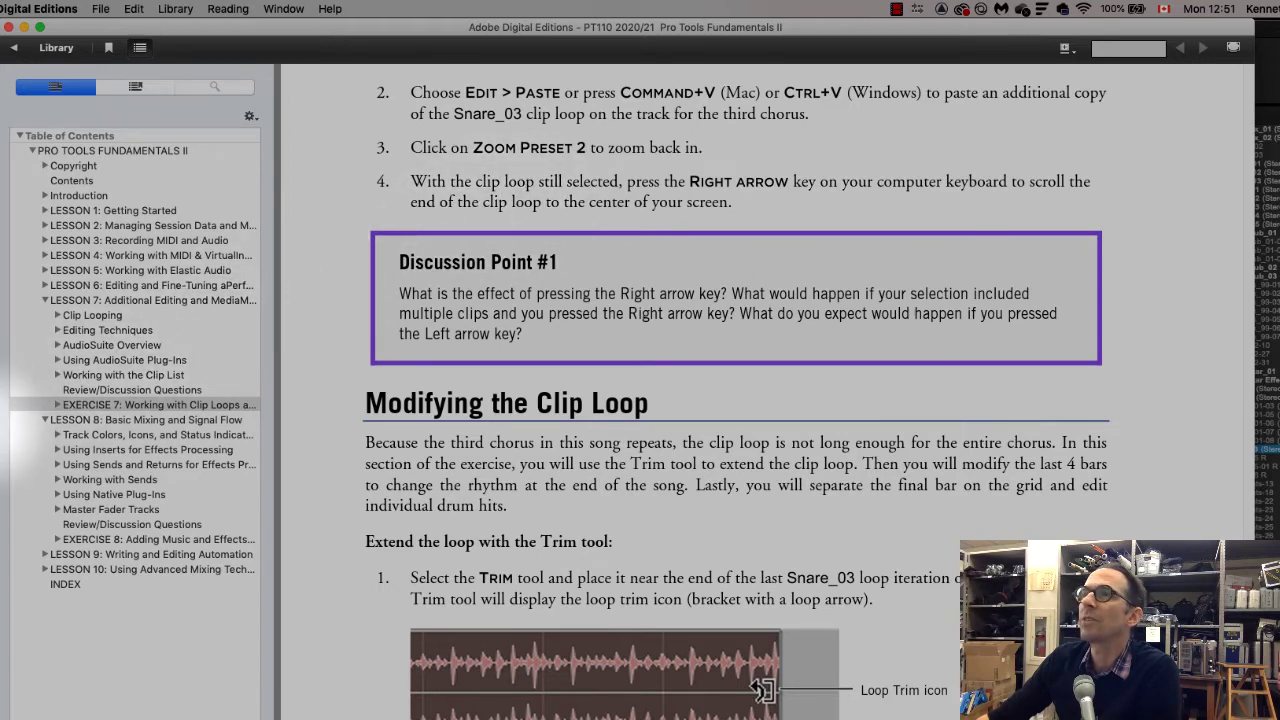
key(super+Tab)
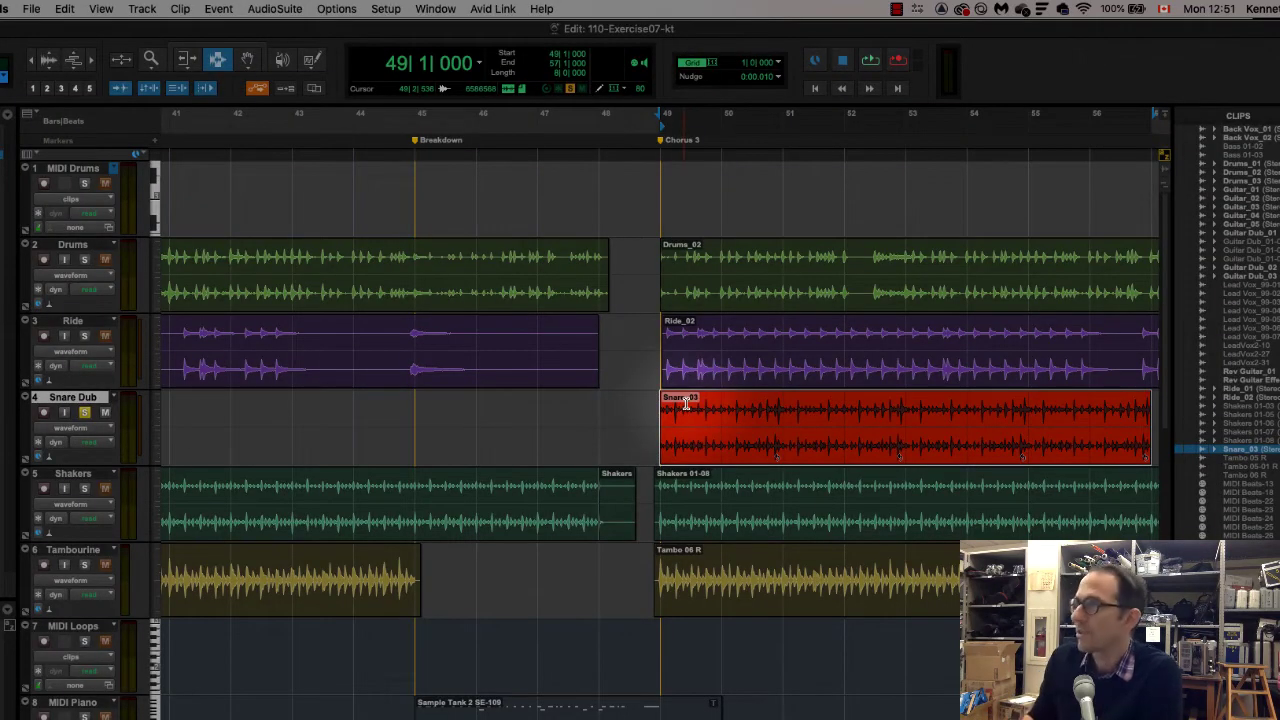
scroll(686, 403, right, 10)
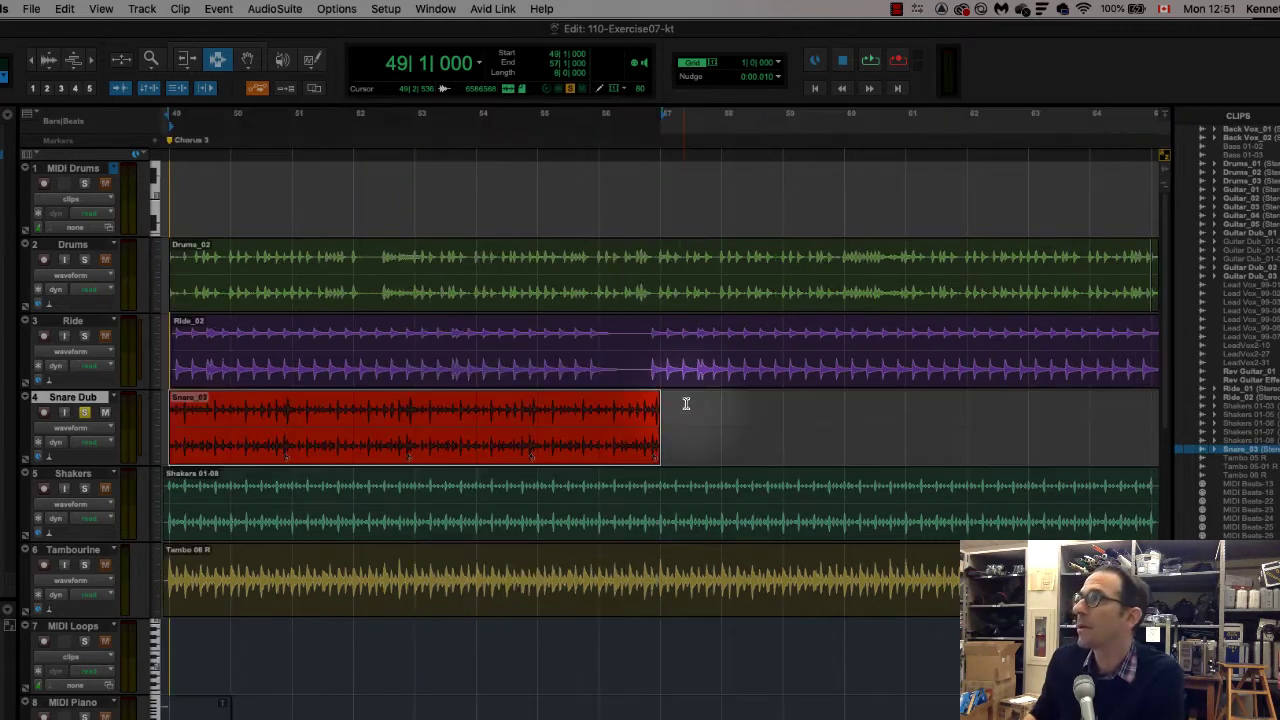
scroll(686, 403, left, 10)
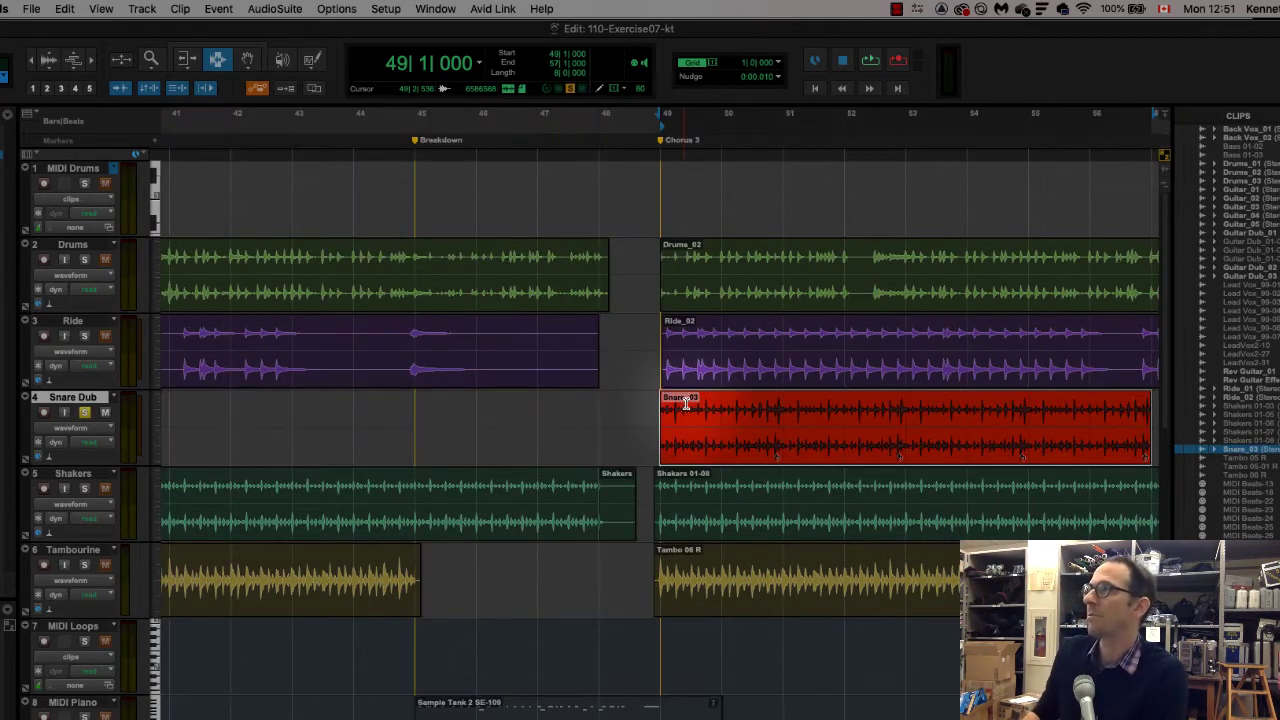
scroll(686, 403, right, 10)
scroll(686, 403, left, 10)
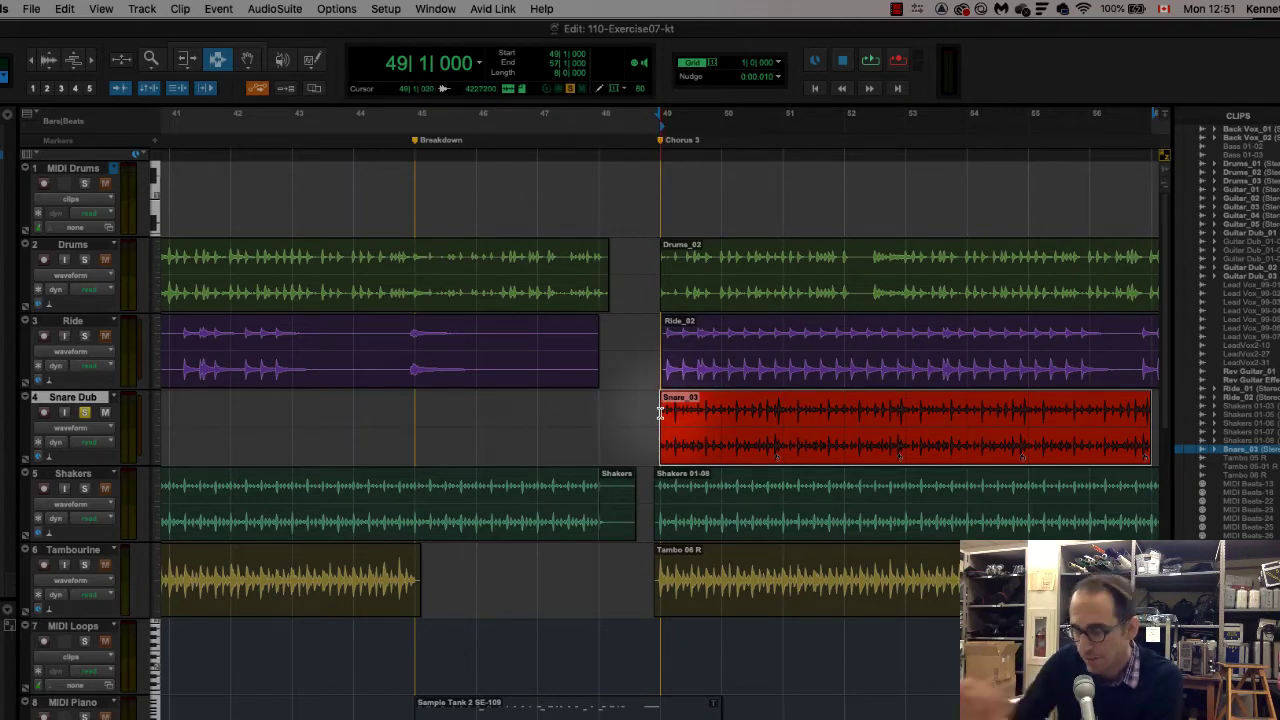
scroll(660, 412, right, 5)
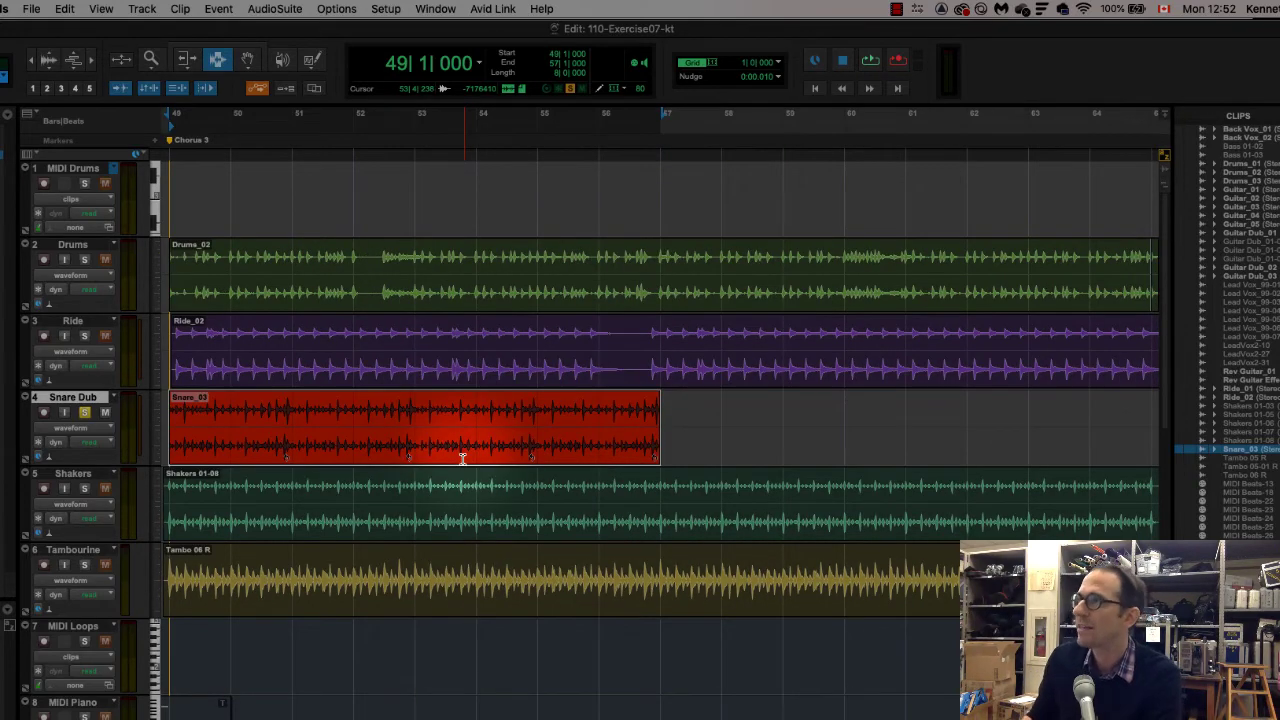
scroll(462, 458, left, 5)
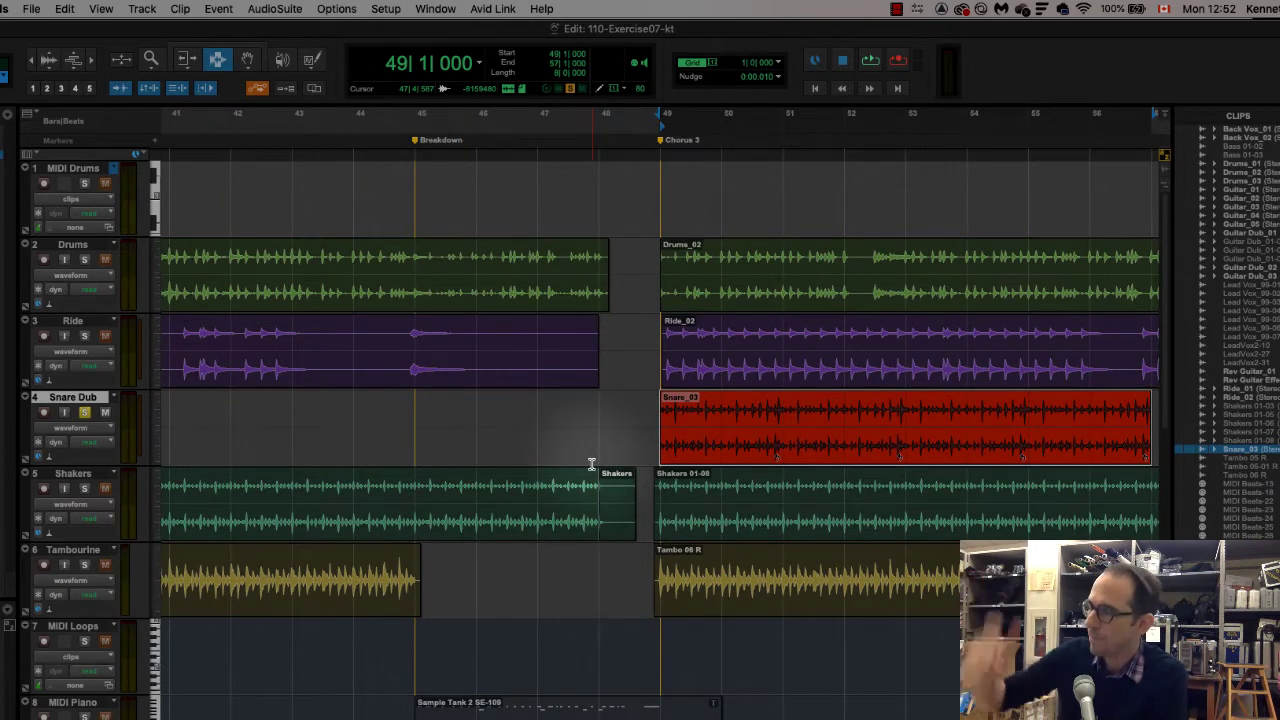
scroll(591, 463, right, 5)
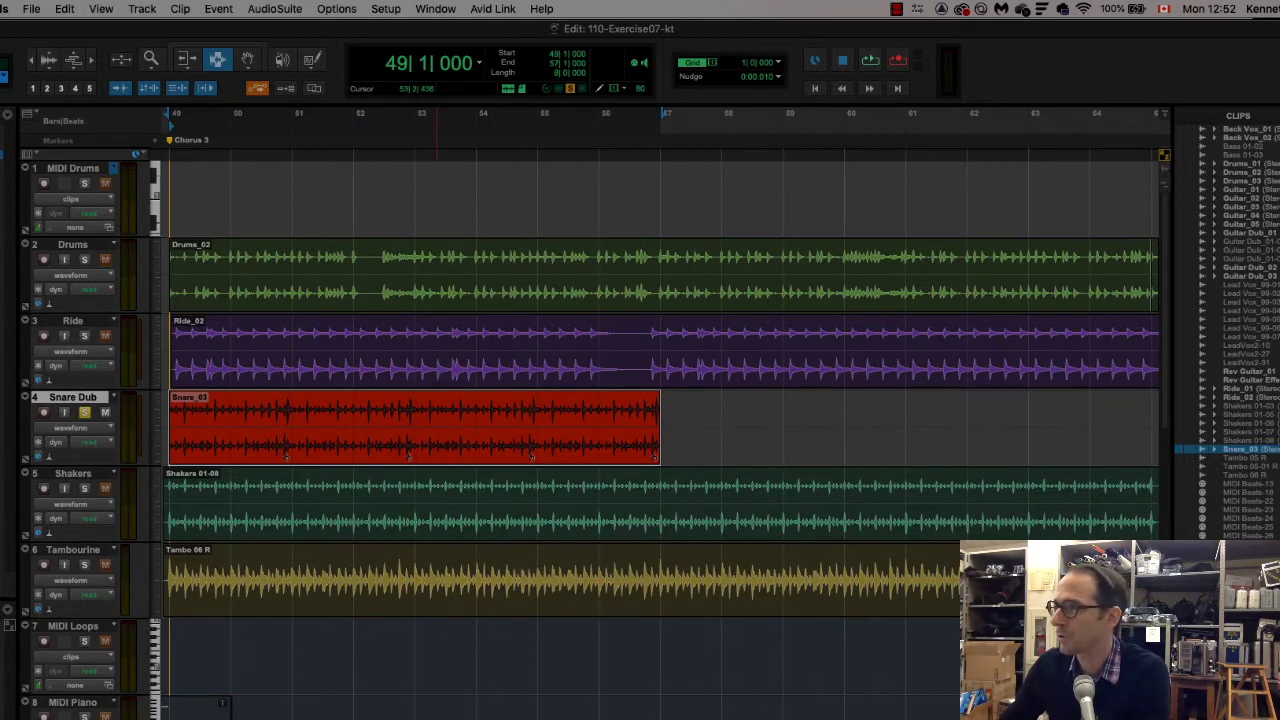
Step: Switch to Adobe Digital Editions and read the Modifying the Clip Loop section on extending the loop with the Trim tool
key(super+Tab)
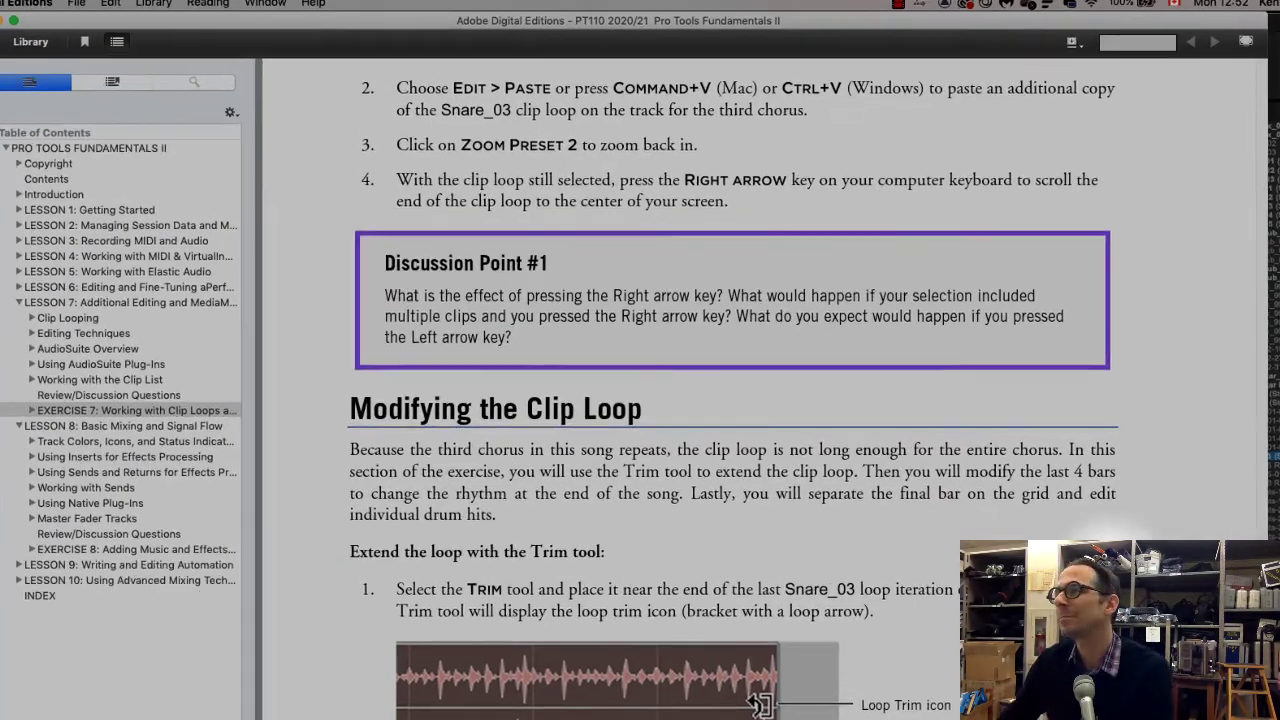
scroll(640, 360, down, 2)
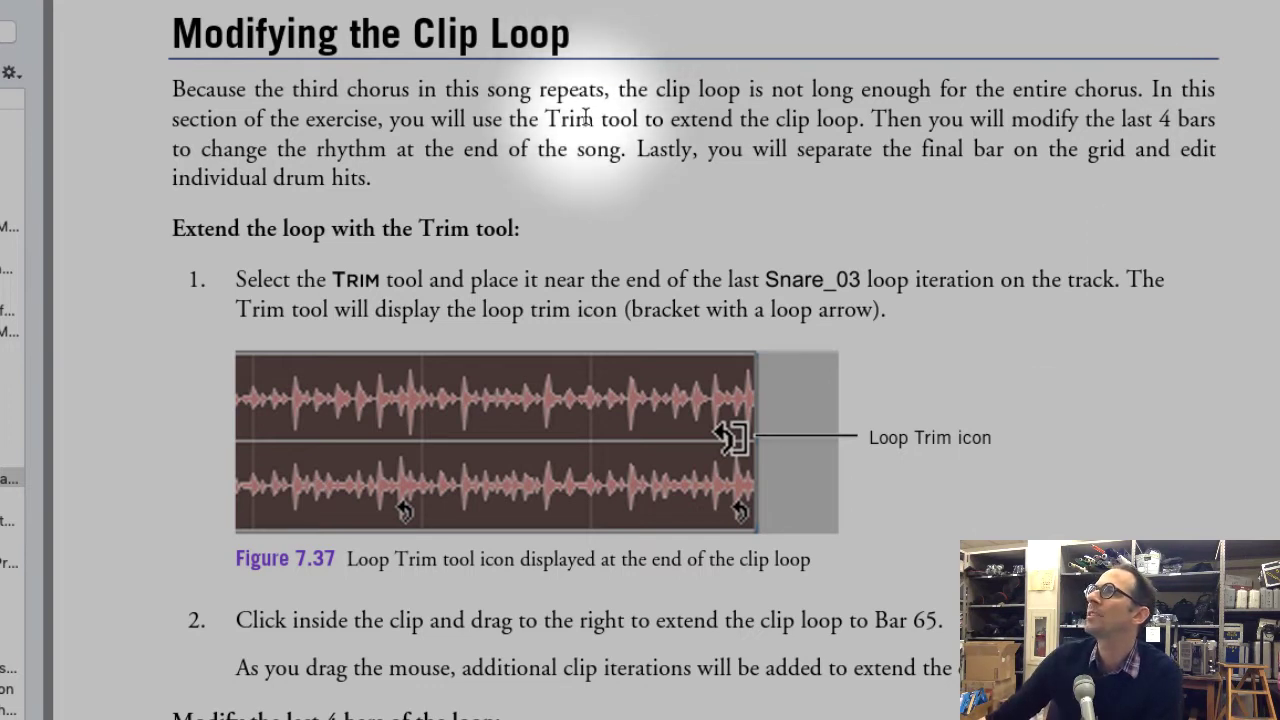
drag(574, 119, 863, 119)
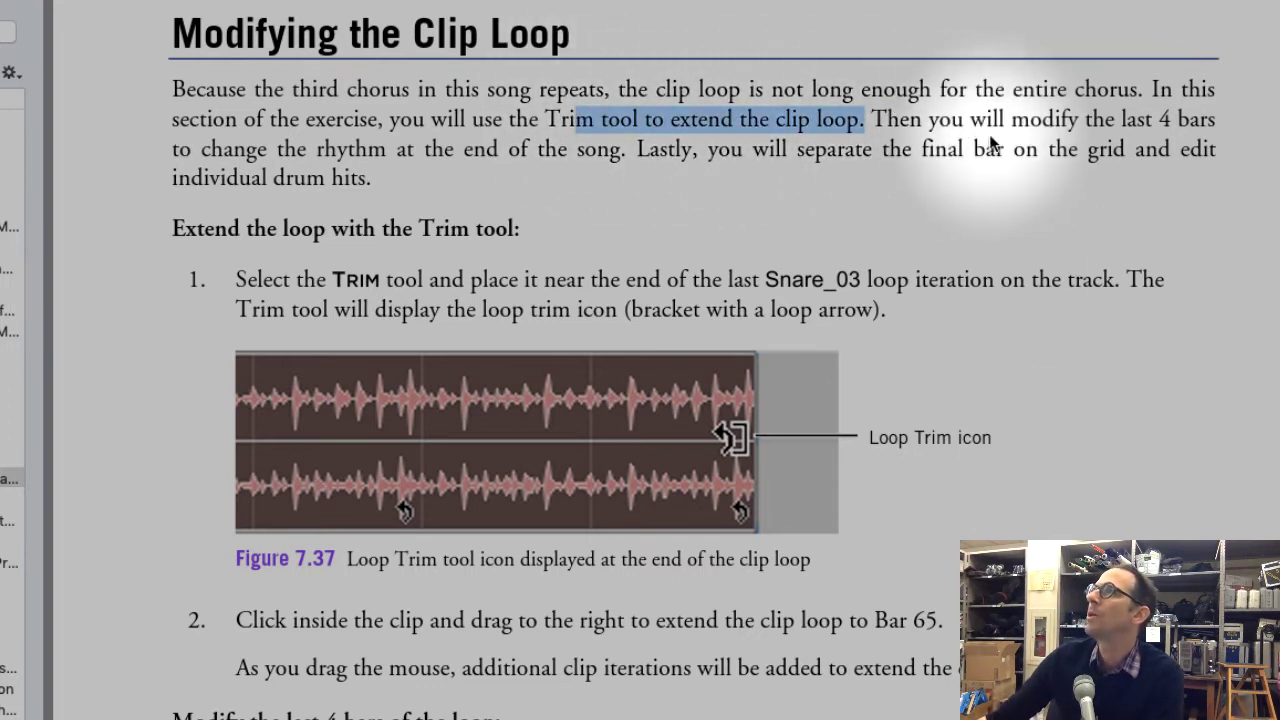
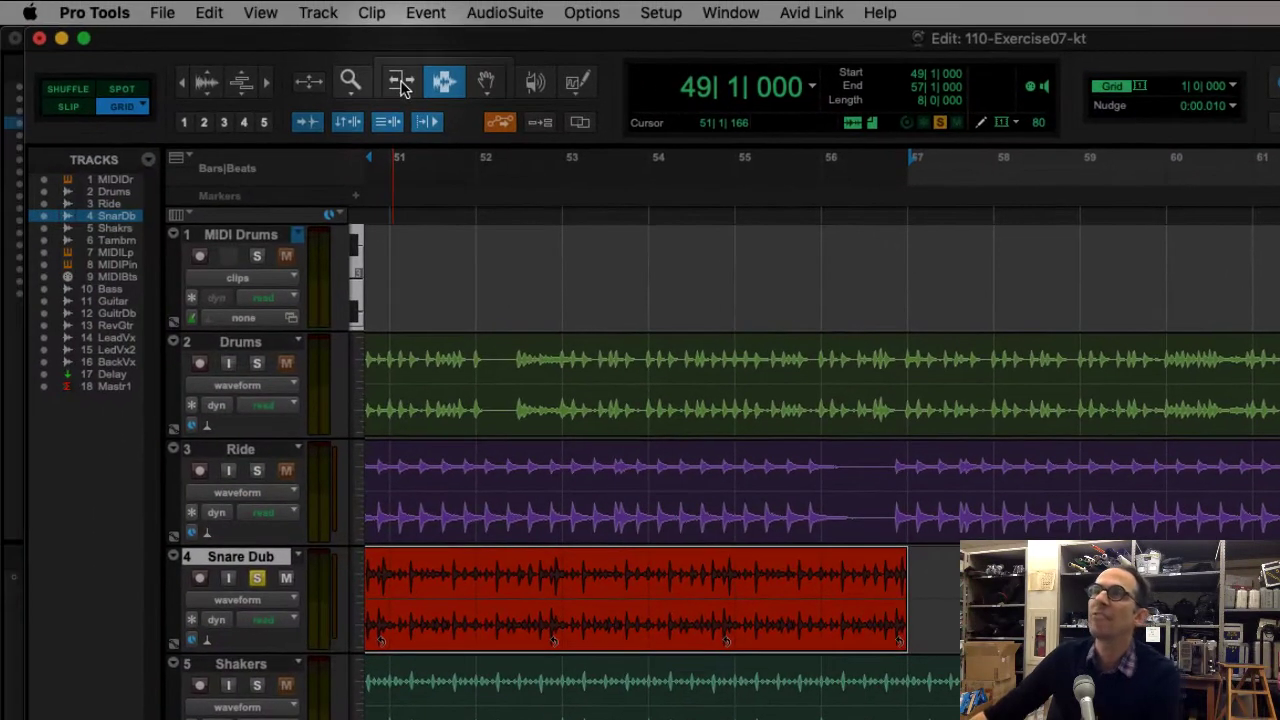
Step: Examine the Trim tool at the end of the Snare_03 loop, set it to Loop mode, and select the Zoomer tool
click(401, 84)
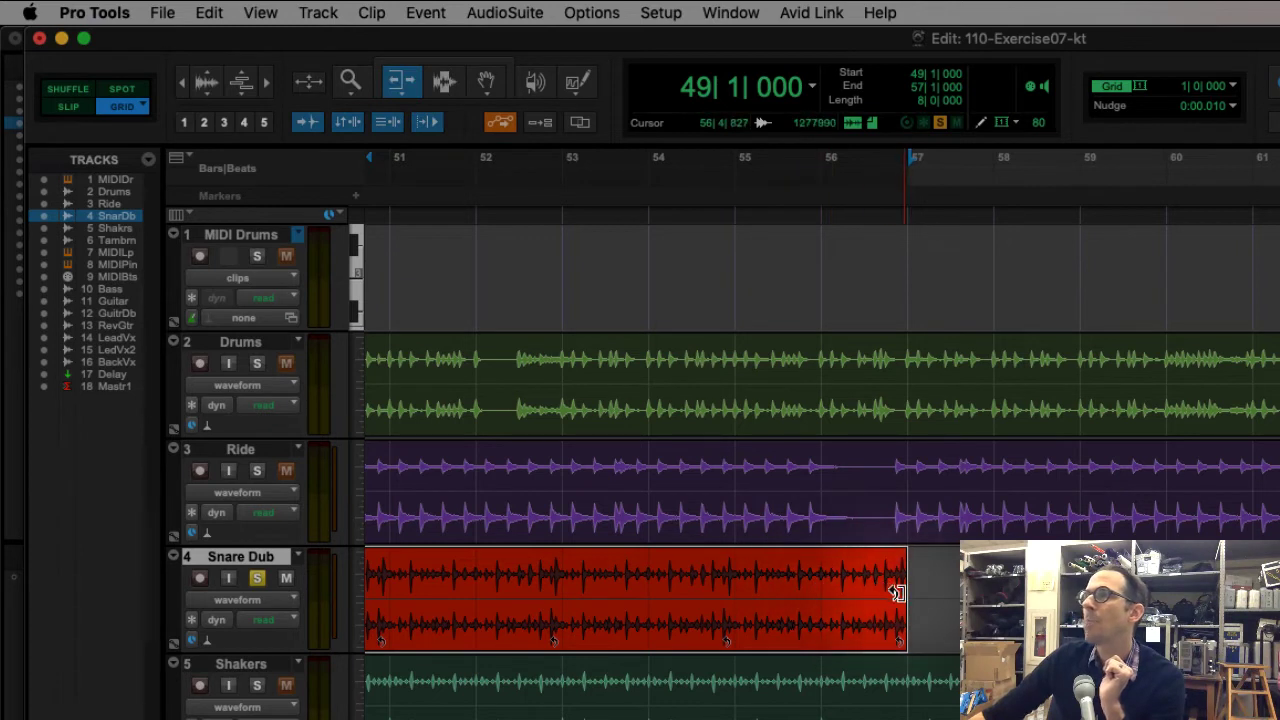
click(403, 86)
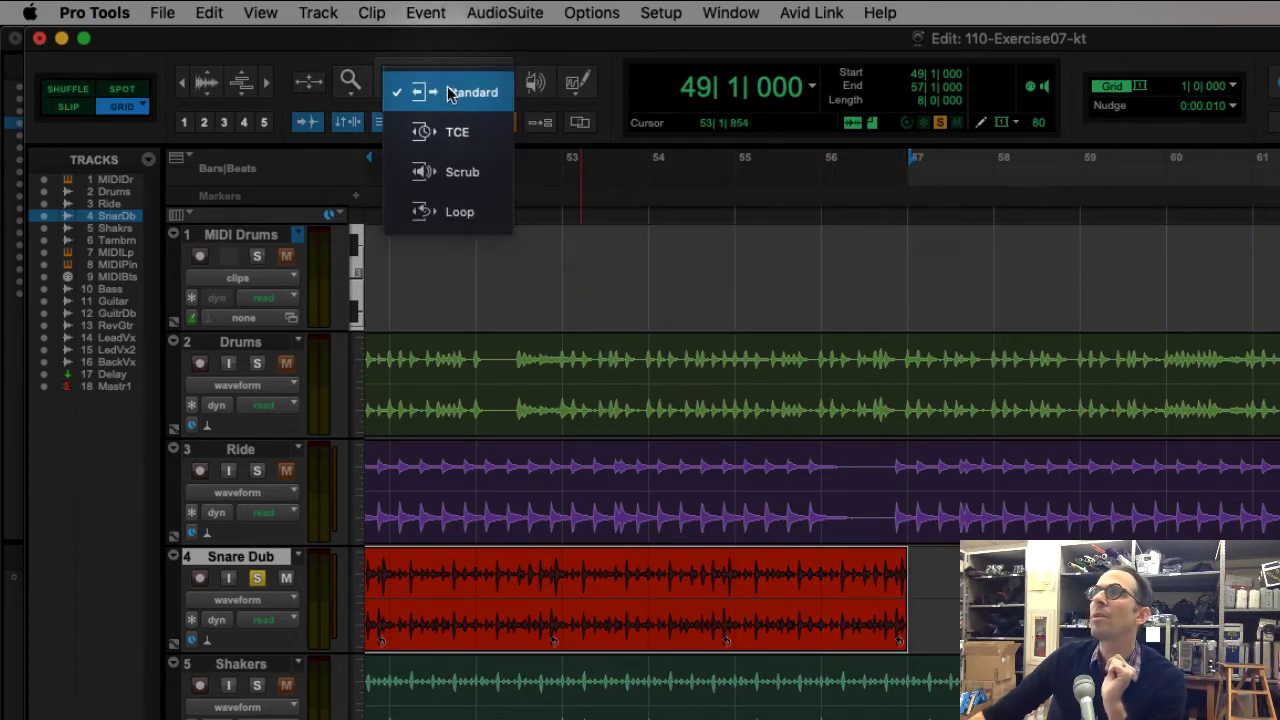
click(462, 213)
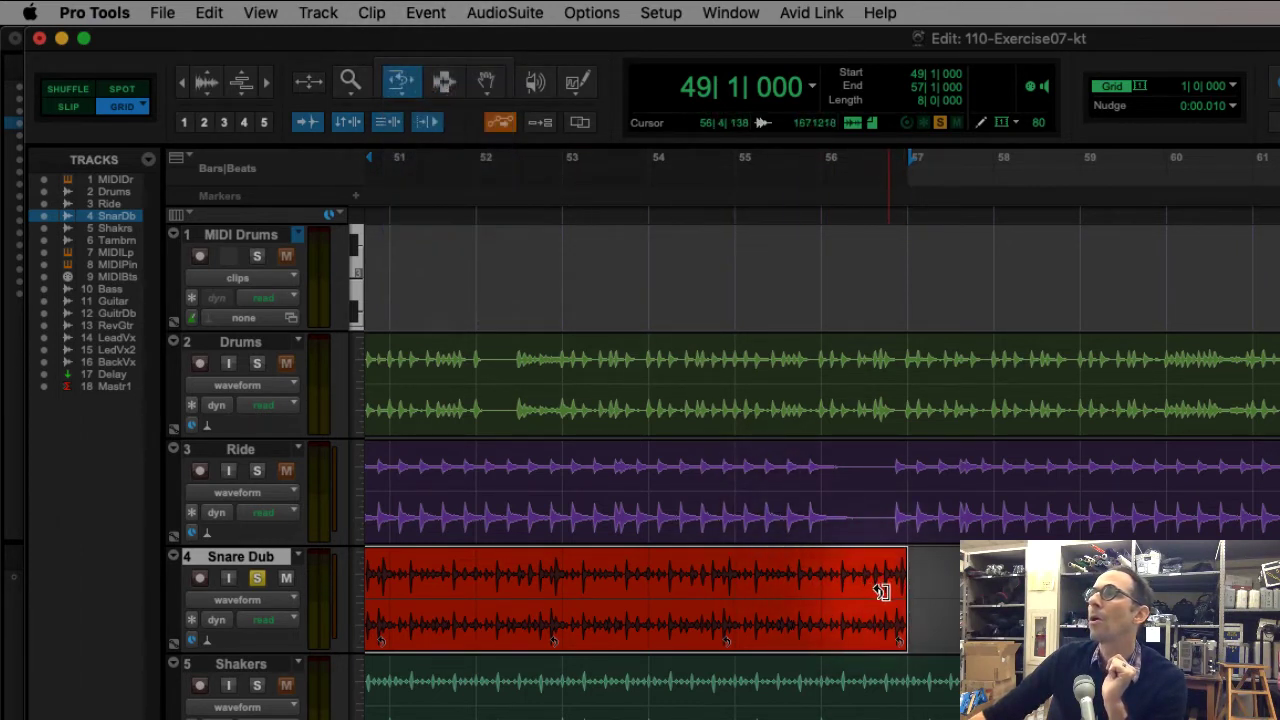
click(355, 82)
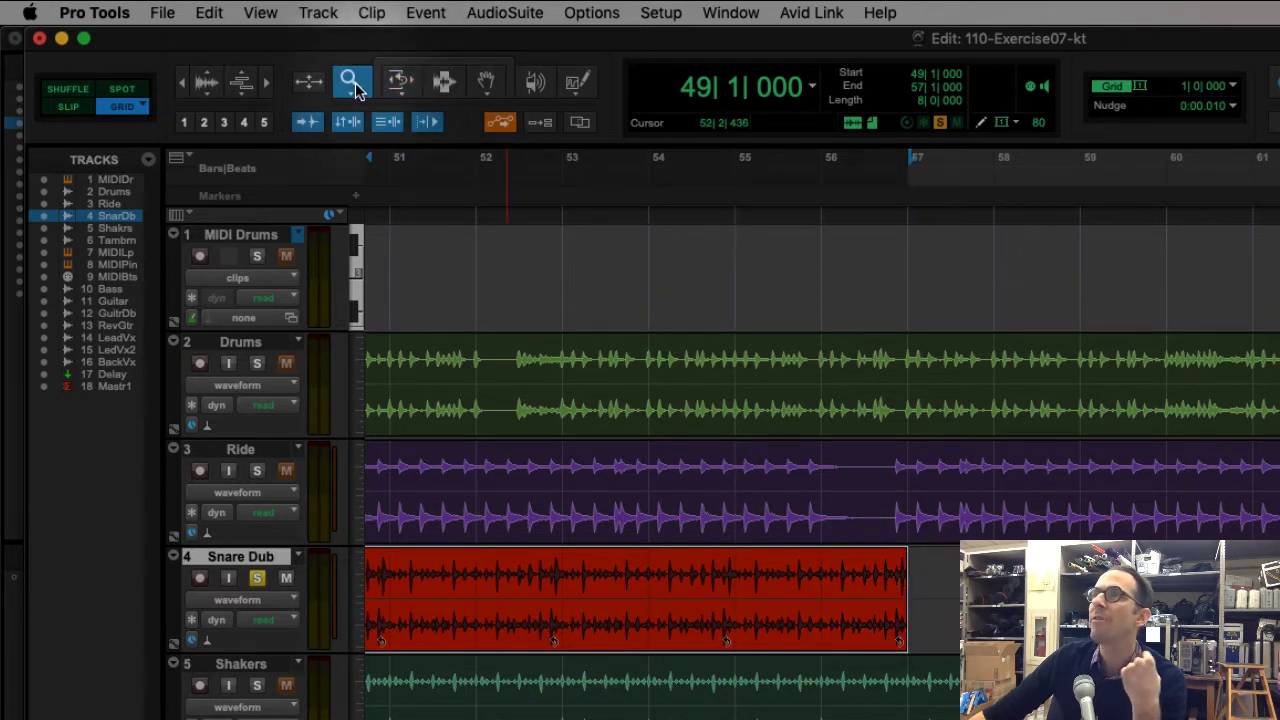
click(355, 92)
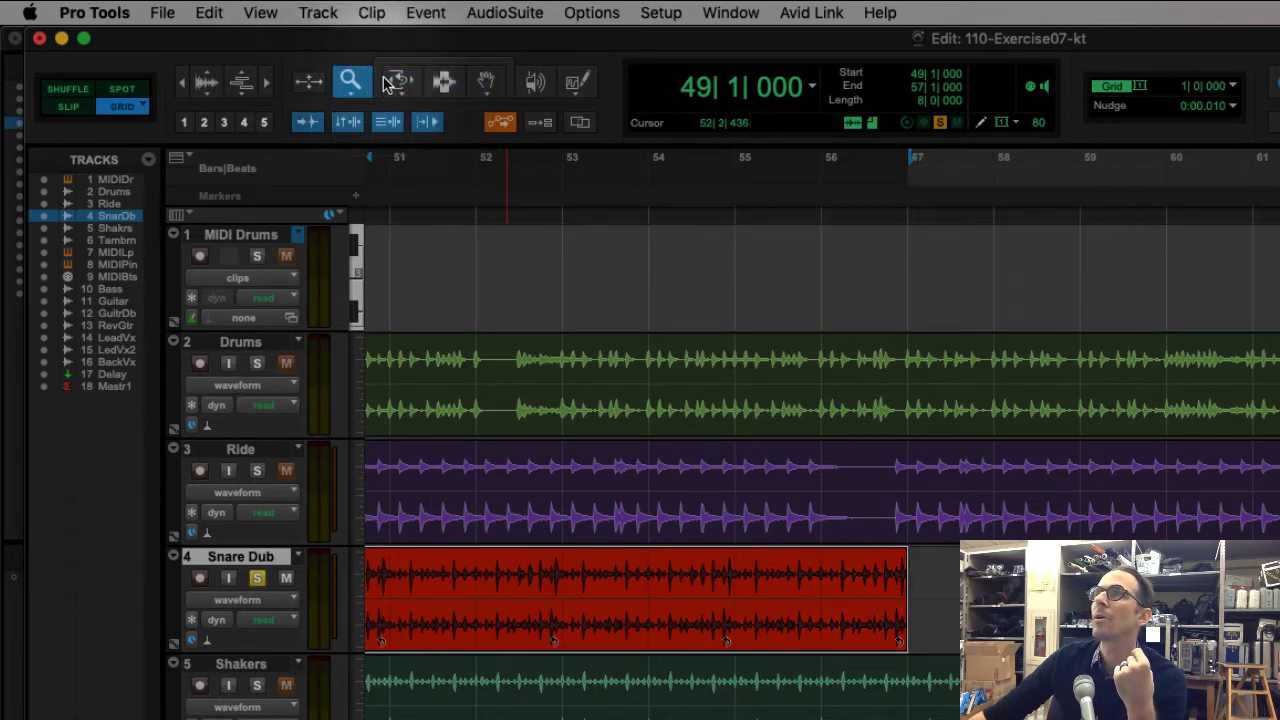
Step: Extend the last Snare_03 clip loop on the Snare Dub track to bar 65 with the Trim tool in Loop mode
click(397, 82)
click(429, 95)
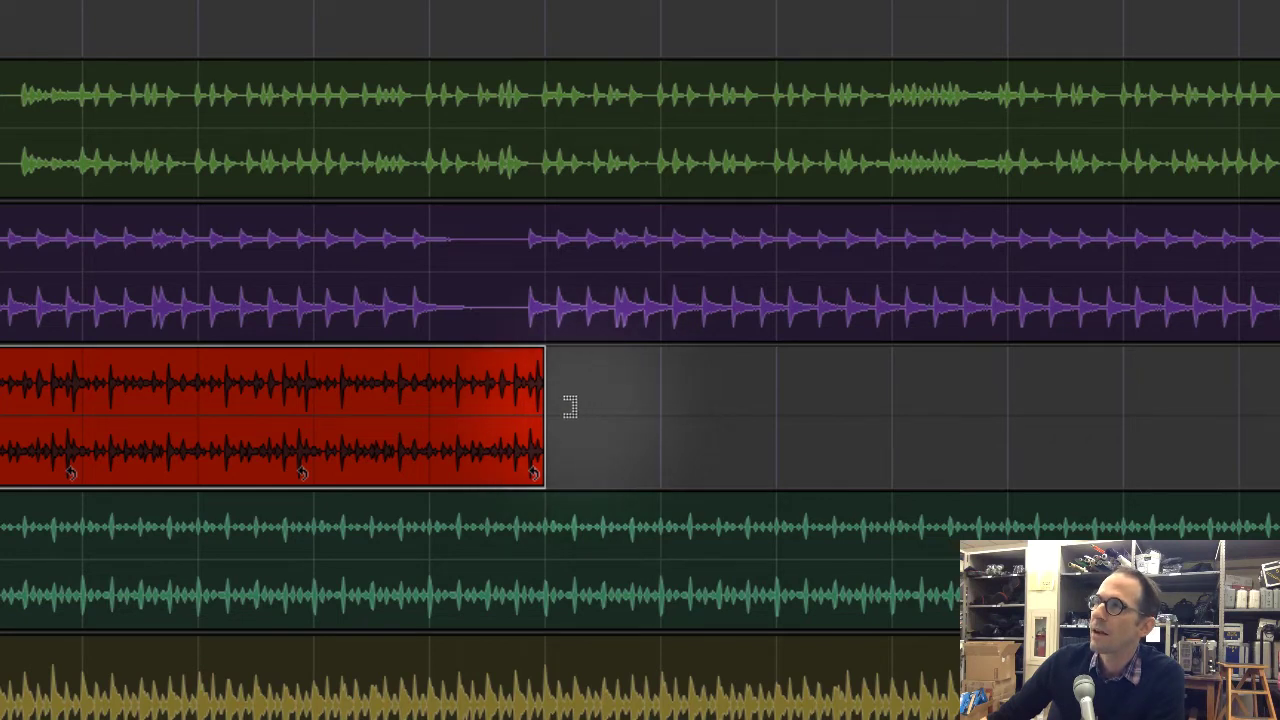
click(541, 402)
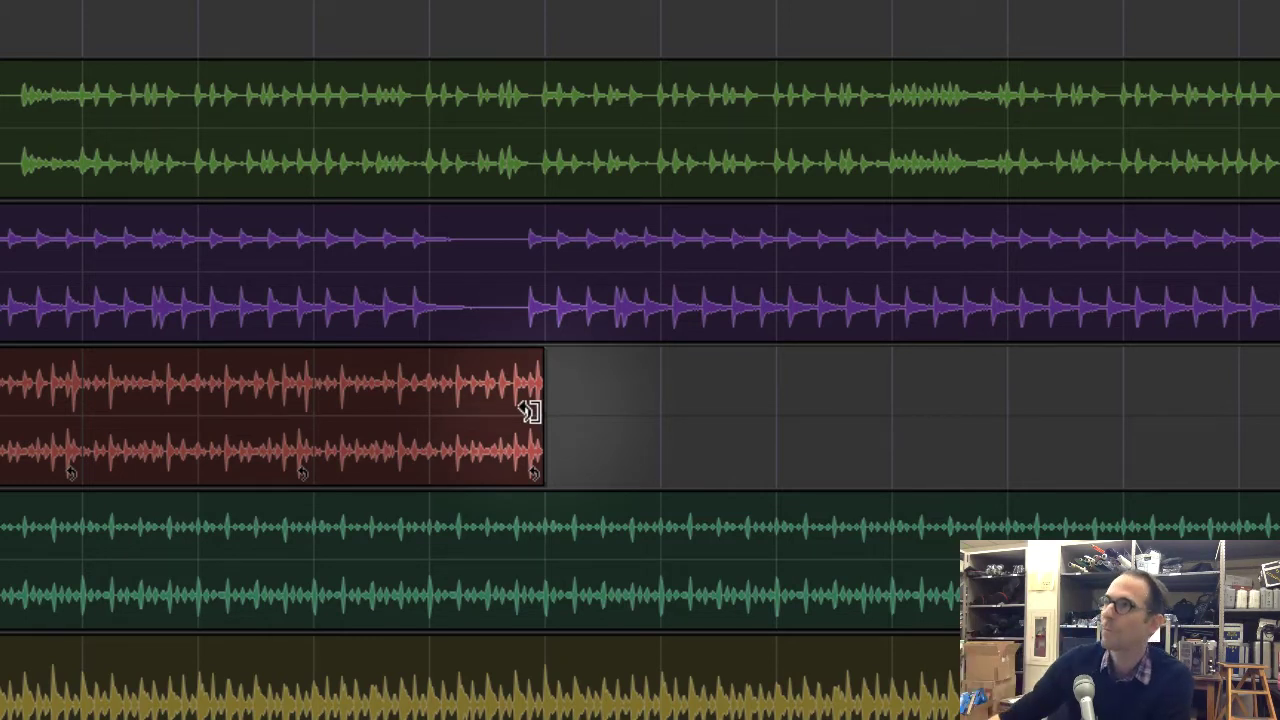
click(527, 411)
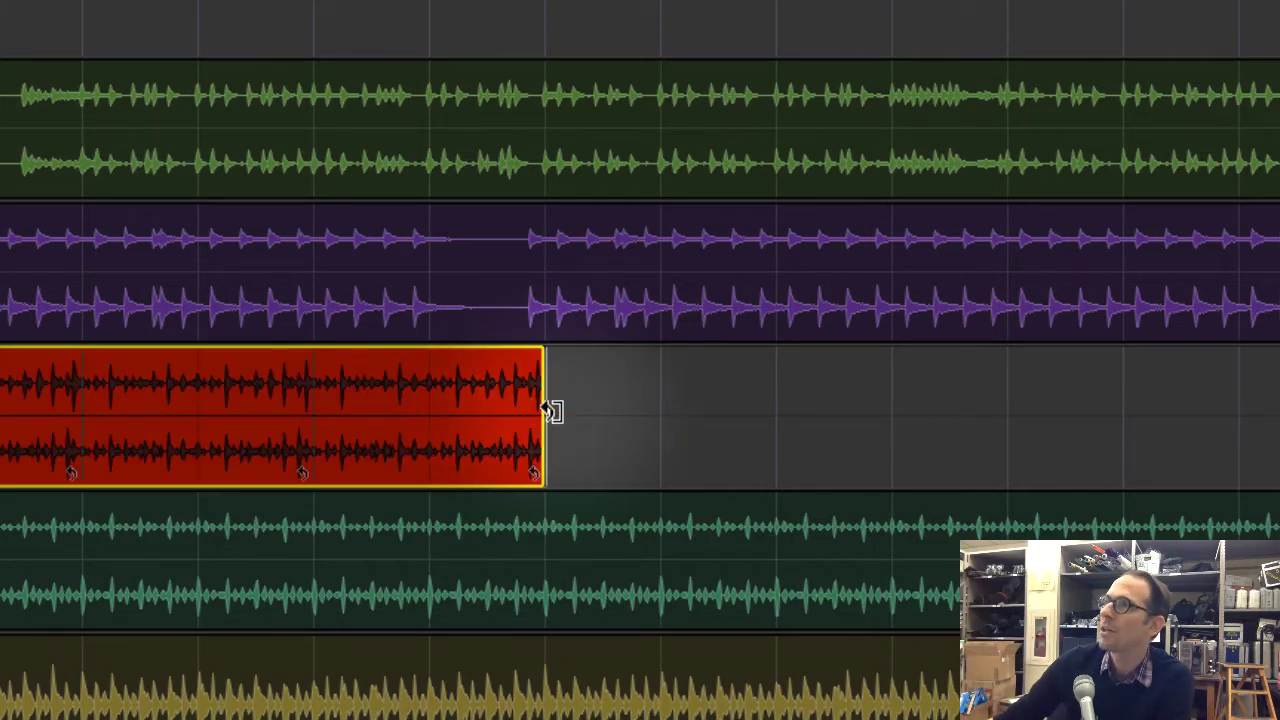
drag(549, 411, 786, 473)
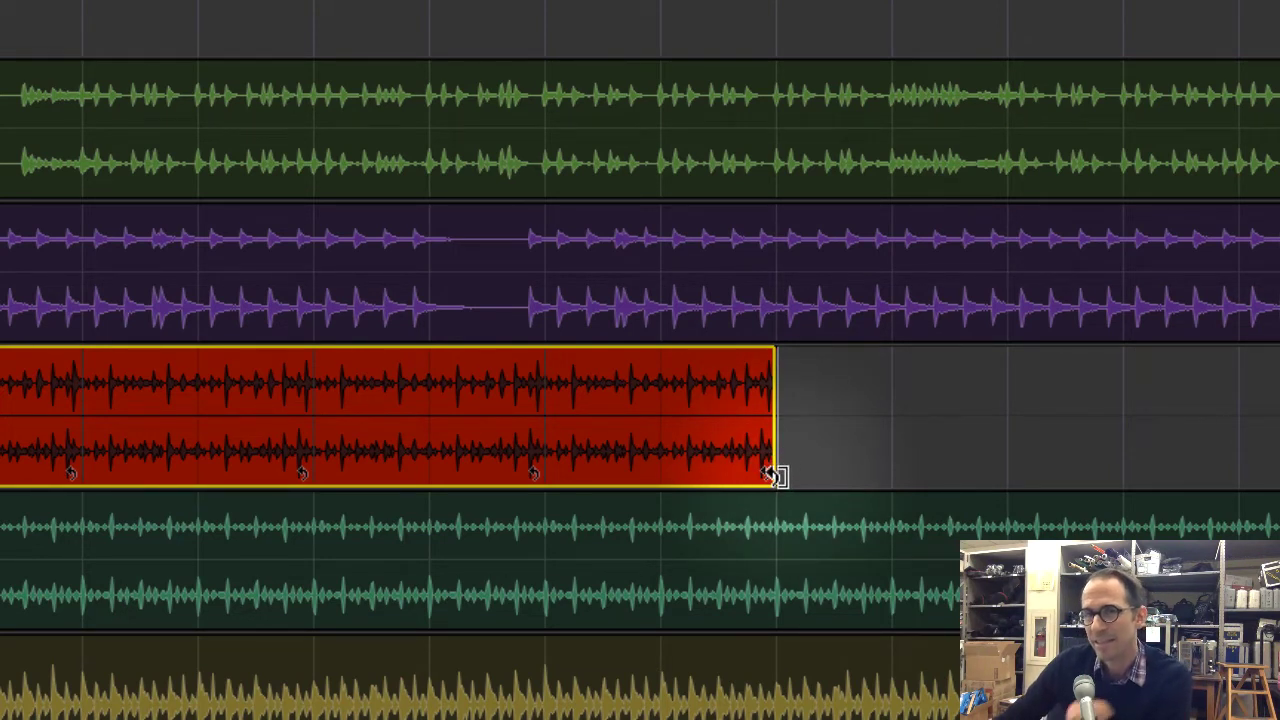
drag(778, 473, 934, 449)
drag(655, 560, 1020, 562)
drag(808, 637, 875, 637)
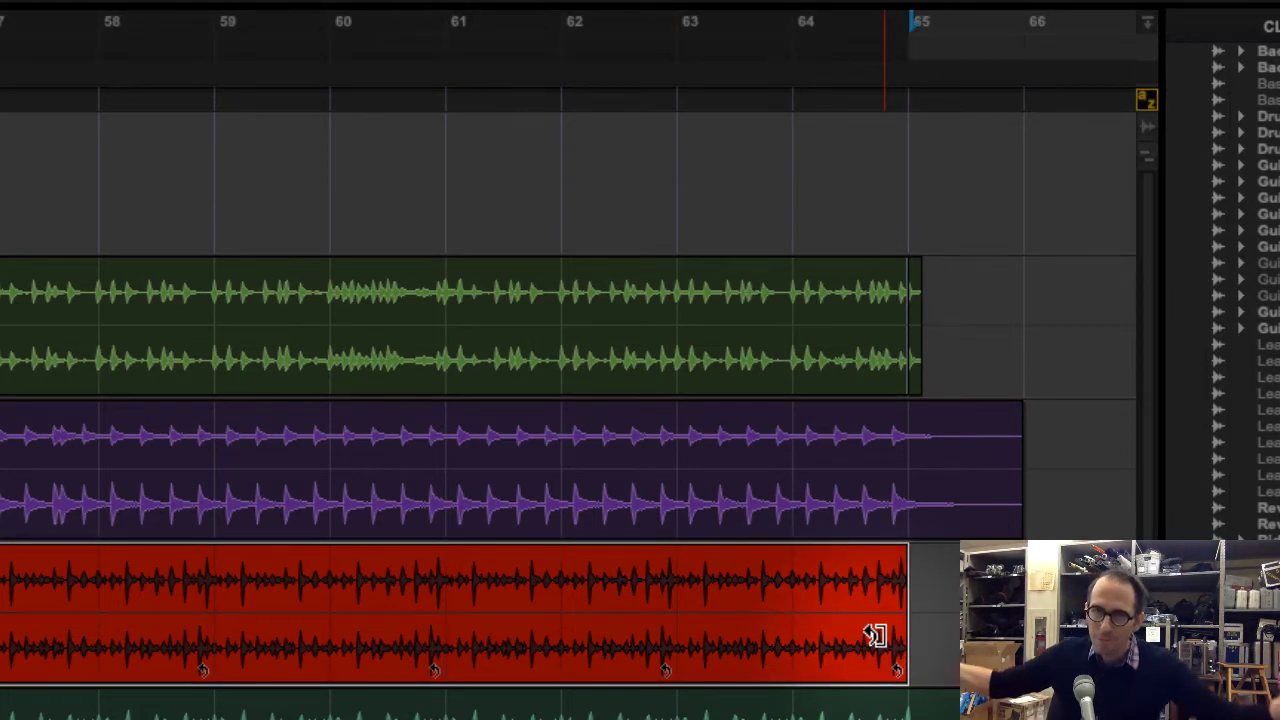
Step: Audition the extended Snare Dub loop from bar 51 and again from bar 62 through its end, and stop playback
key(space)
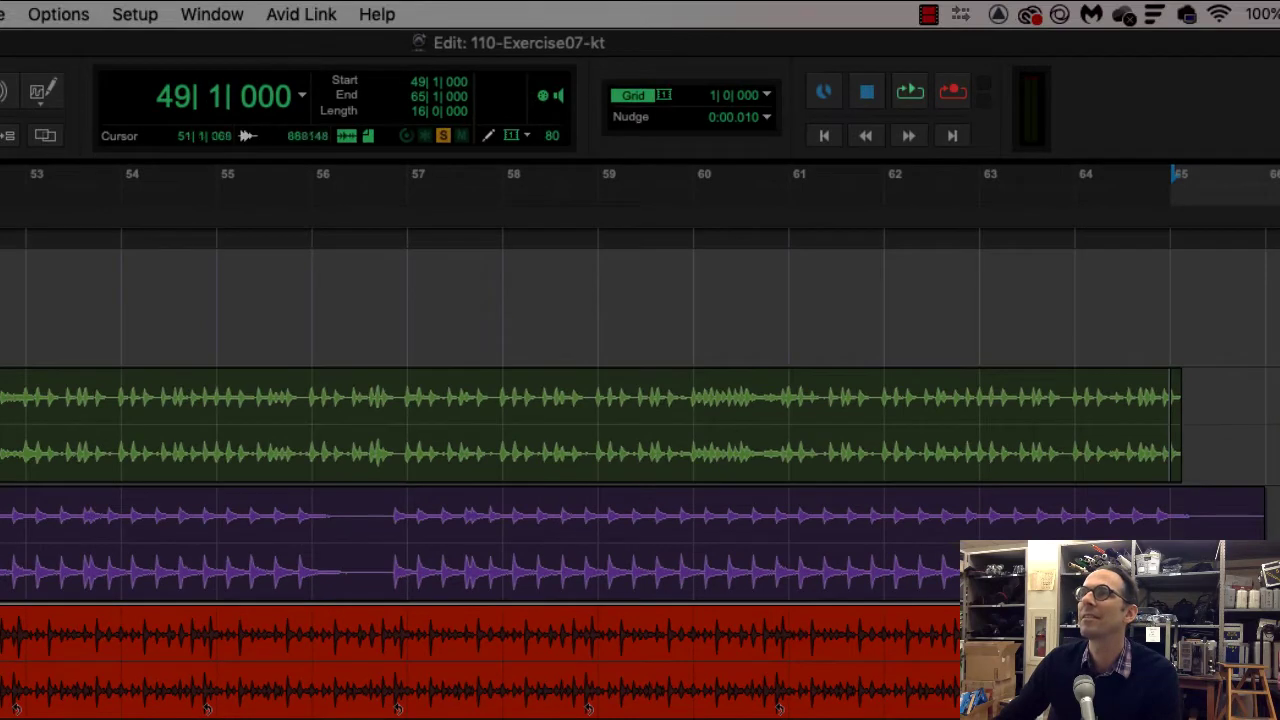
click(5, 660)
key(space)
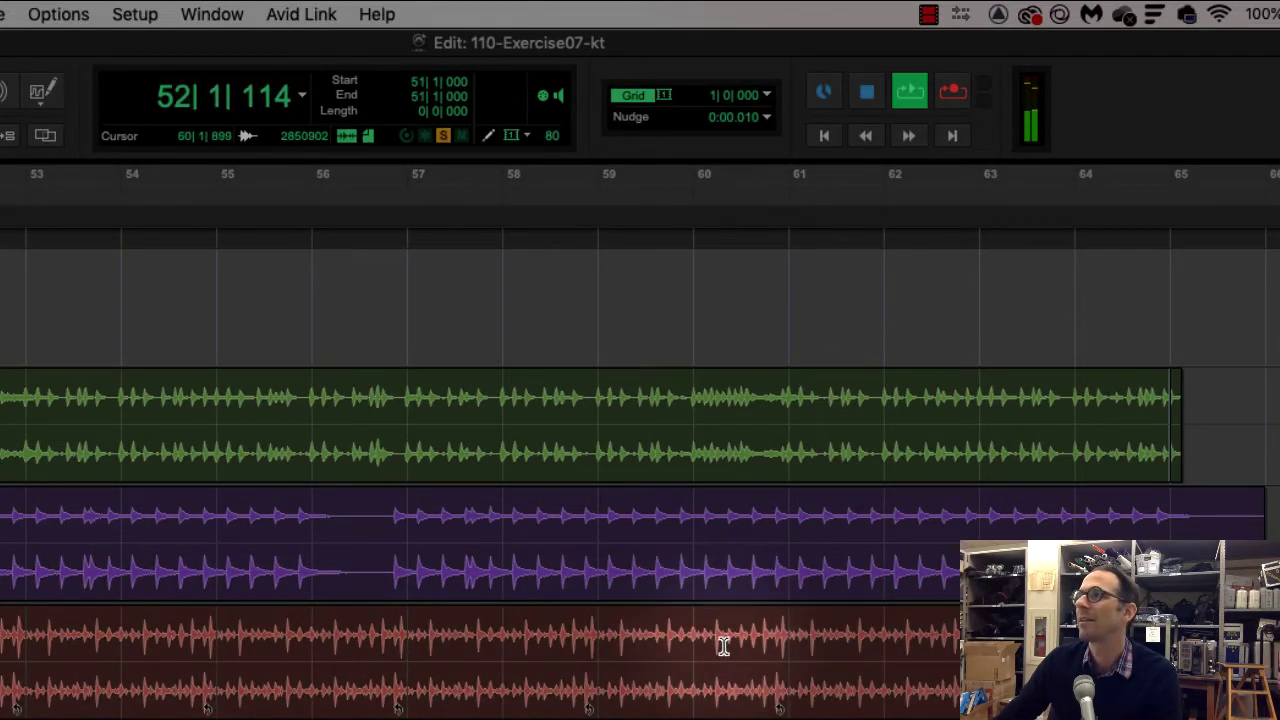
key(space)
click(851, 645)
key(space)
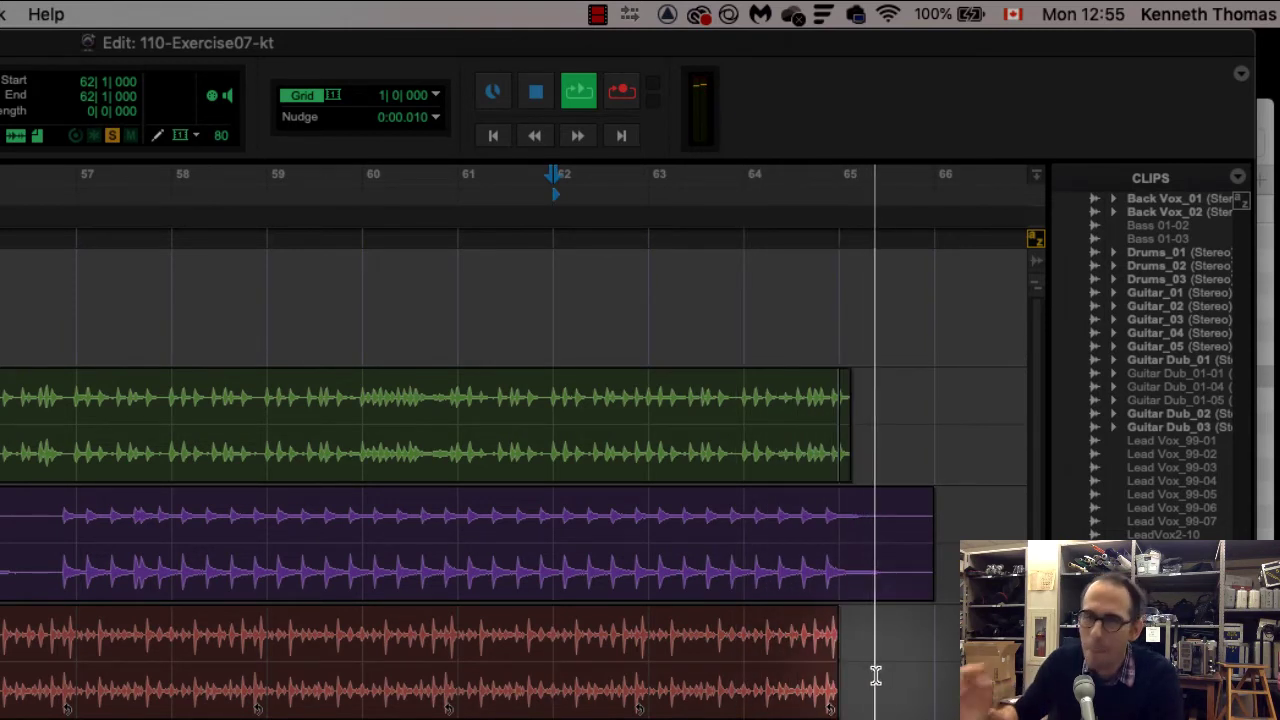
key(space)
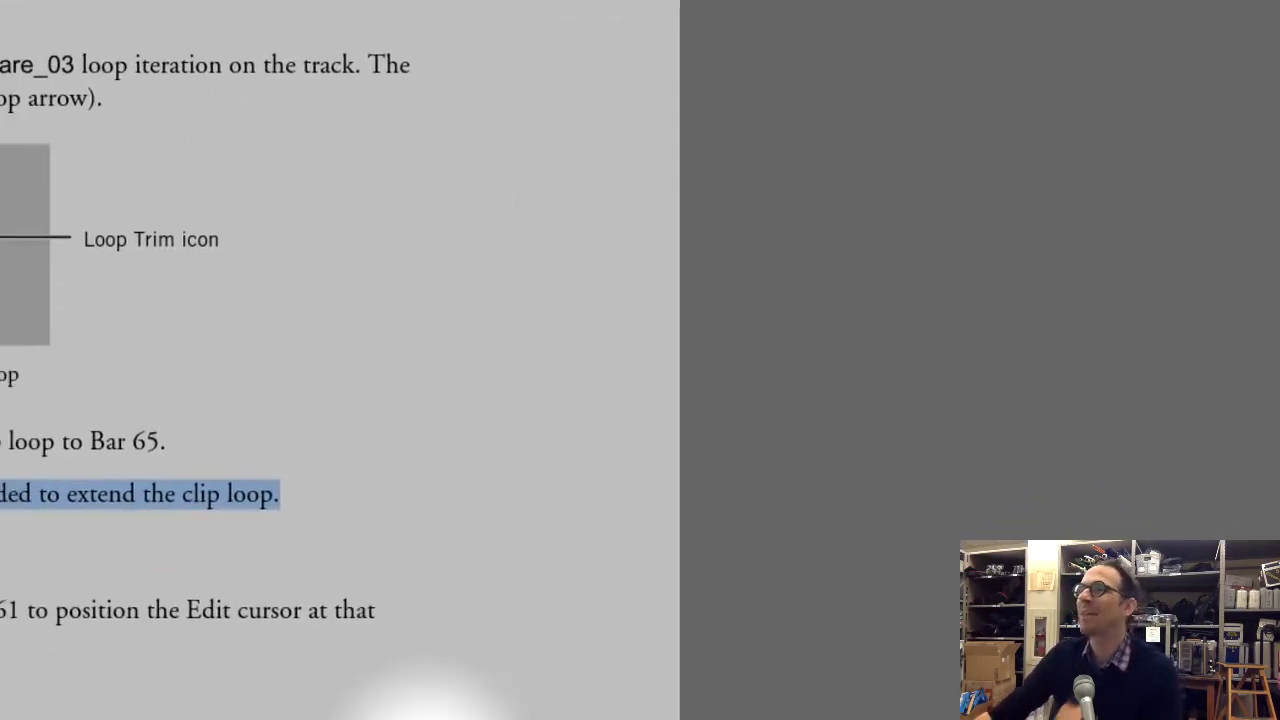
Step: Read the exercise's instructions for modifying the last 4 bars, and place the Edit cursor at bar 61 in the Snare Dub clip loop
scroll(560, 590, down, 5)
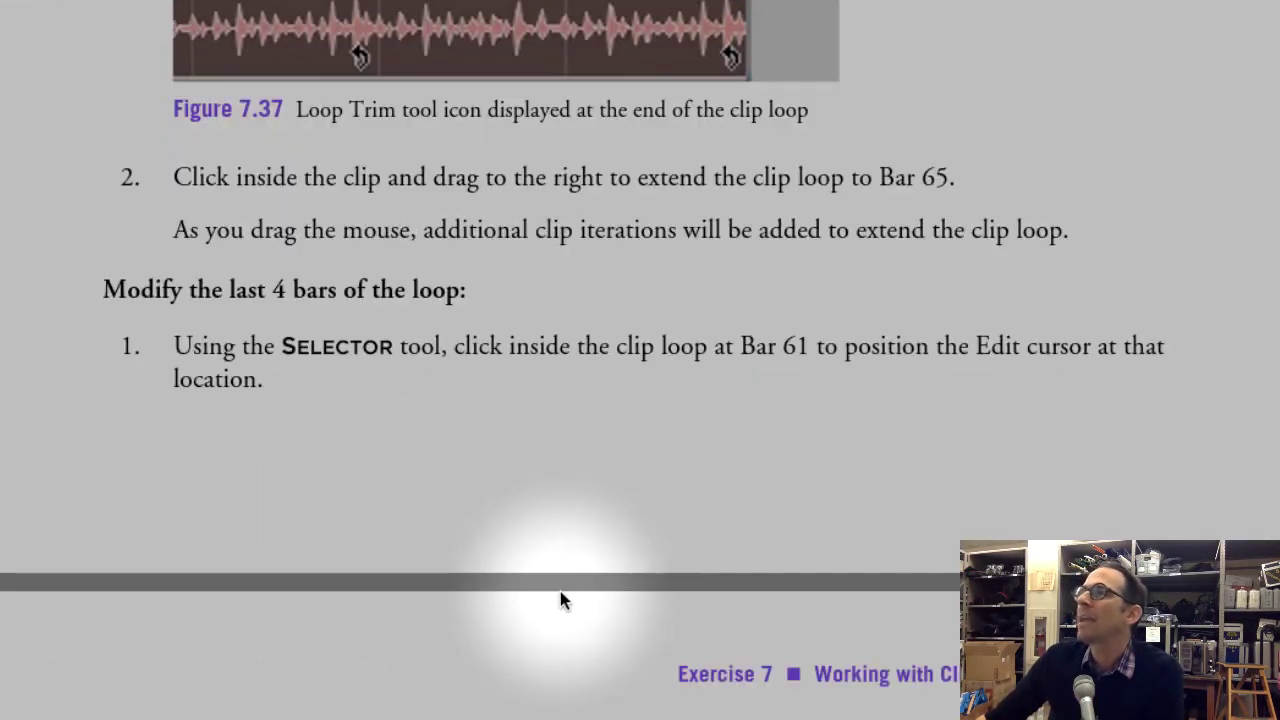
scroll(583, 608, down, 2)
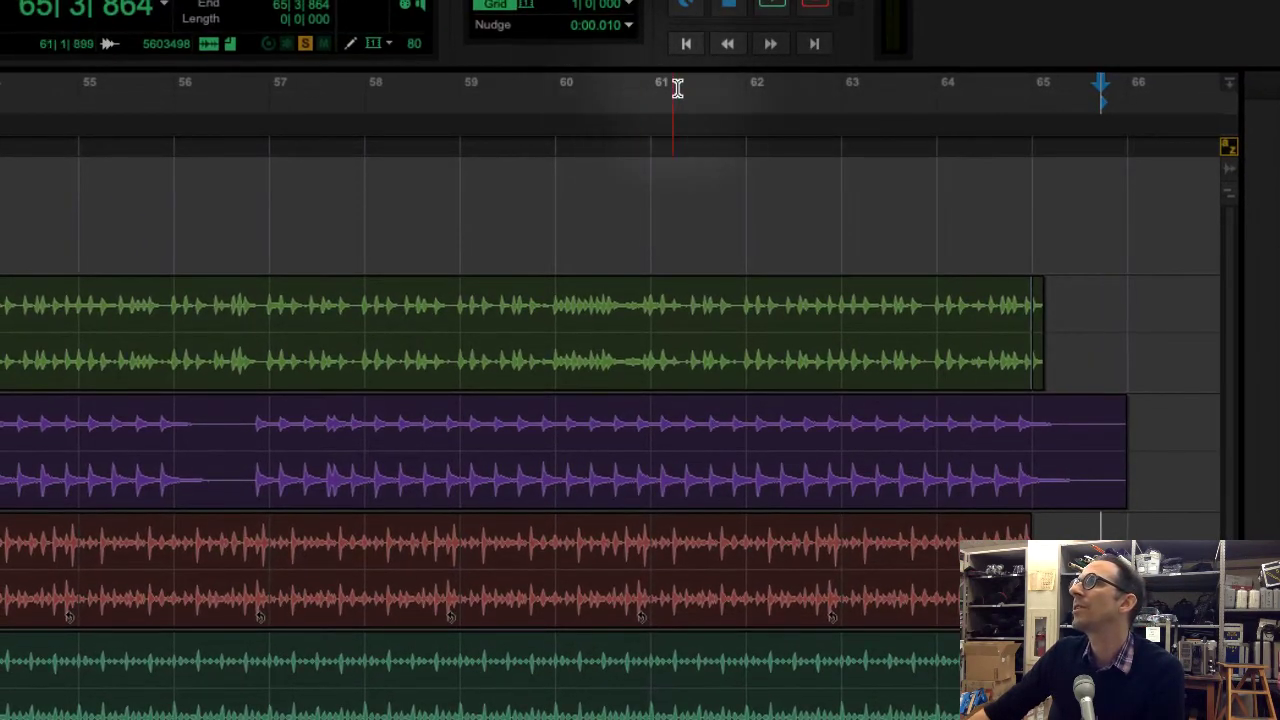
click(692, 495)
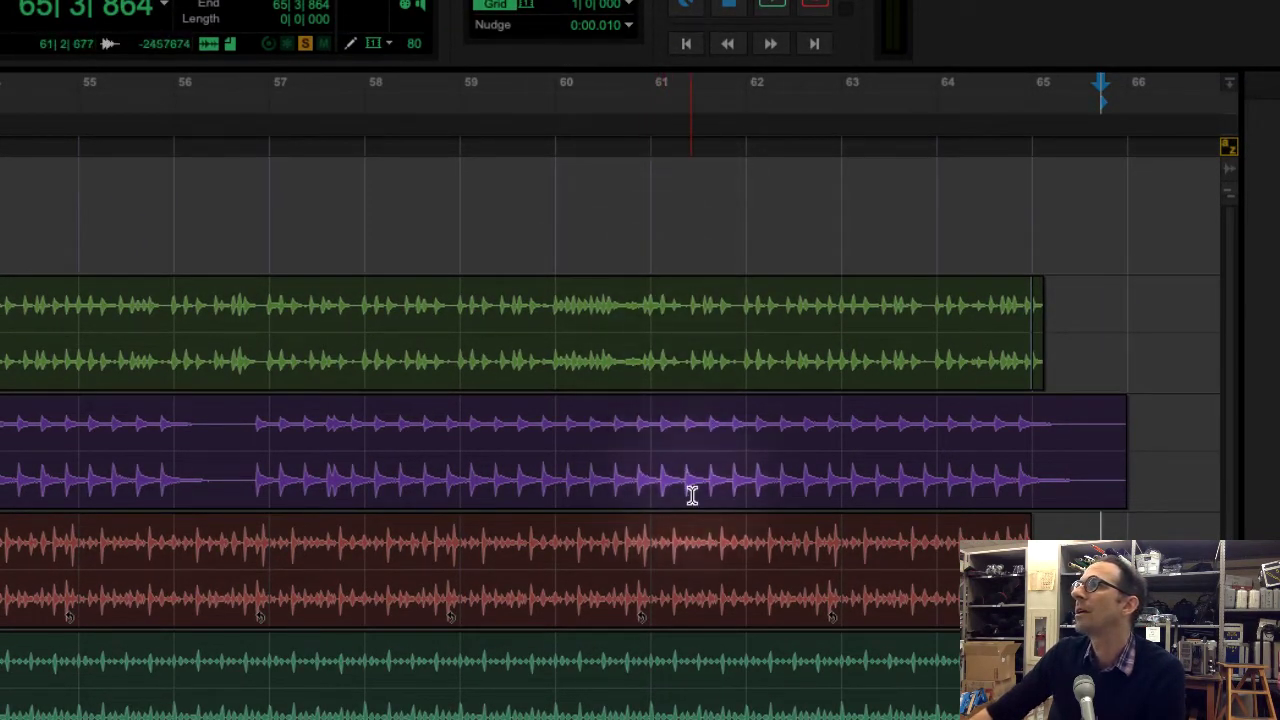
click(651, 572)
click(651, 572)
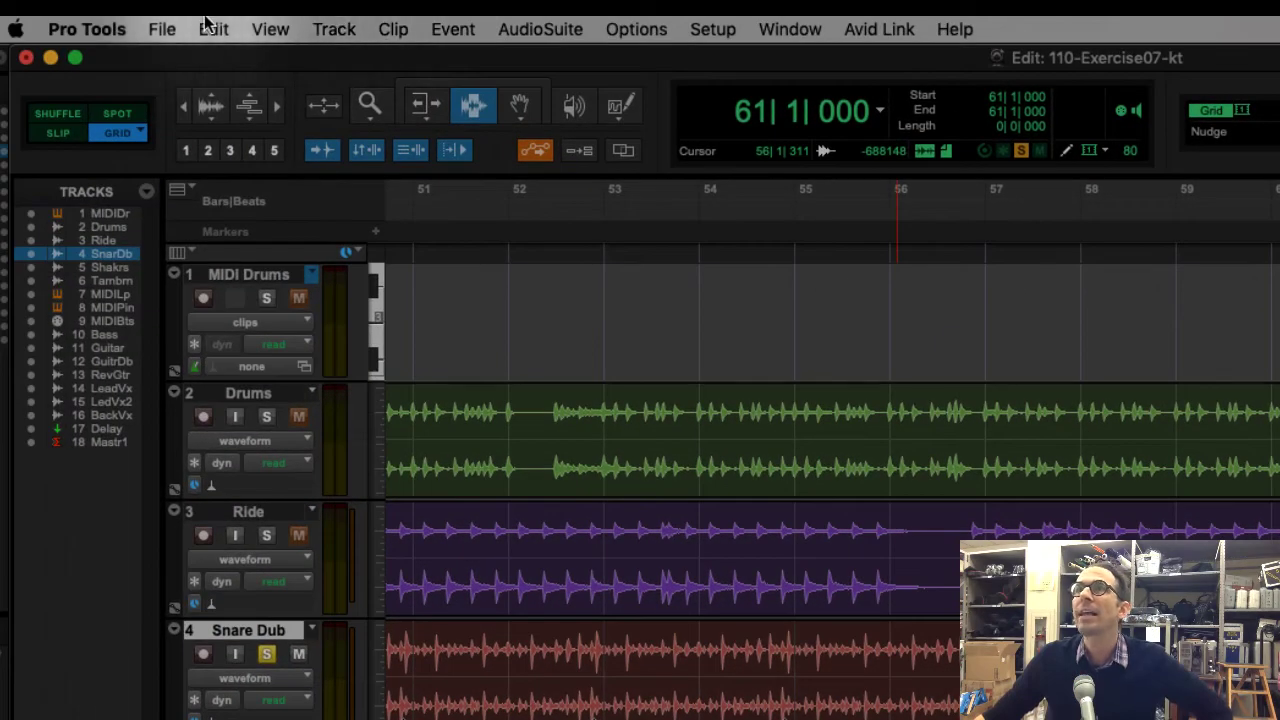
Step: Separate the Snare Dub clip loop at the Edit cursor at bar 61, using Separate Clip At Selection
click(208, 24)
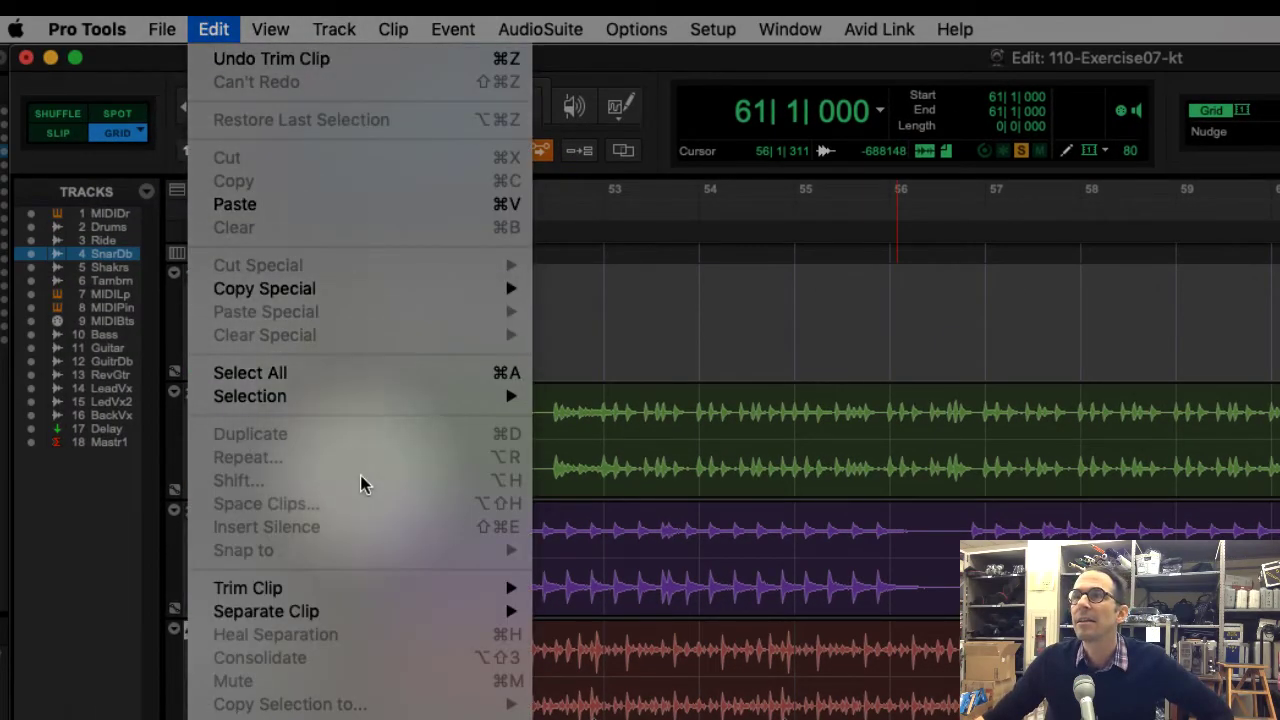
mouse_move(420, 618)
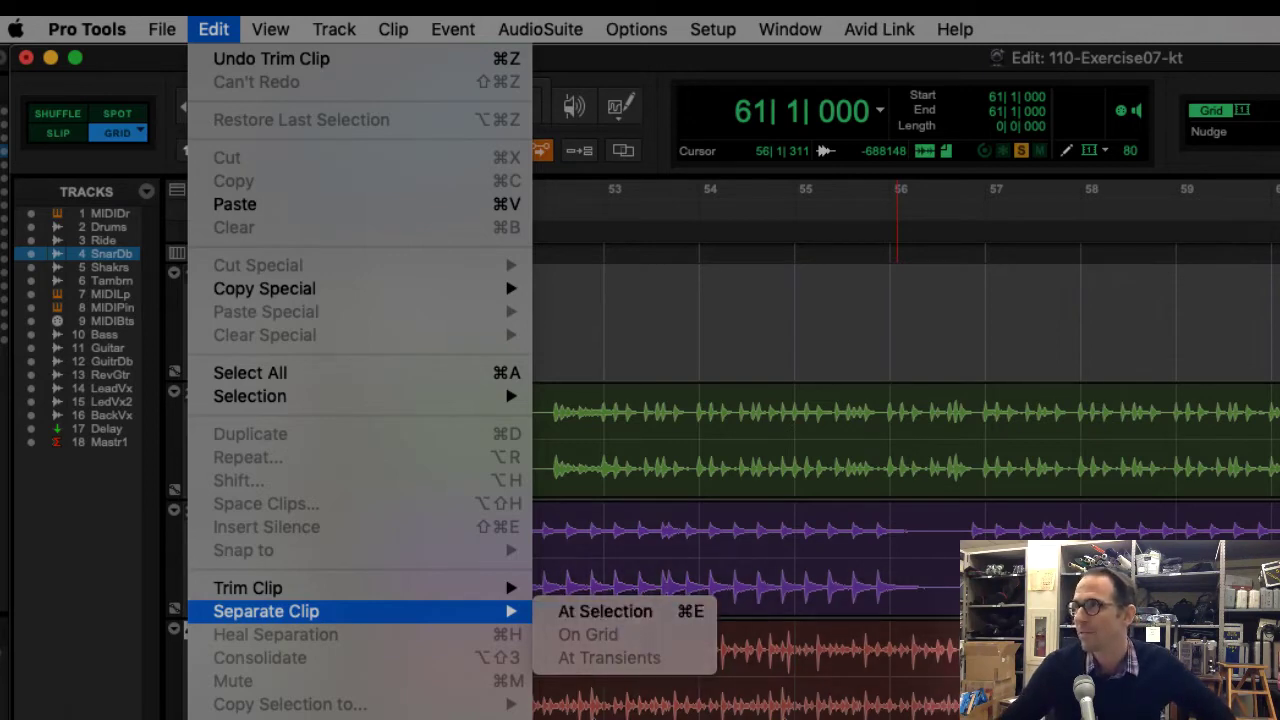
key(Escape)
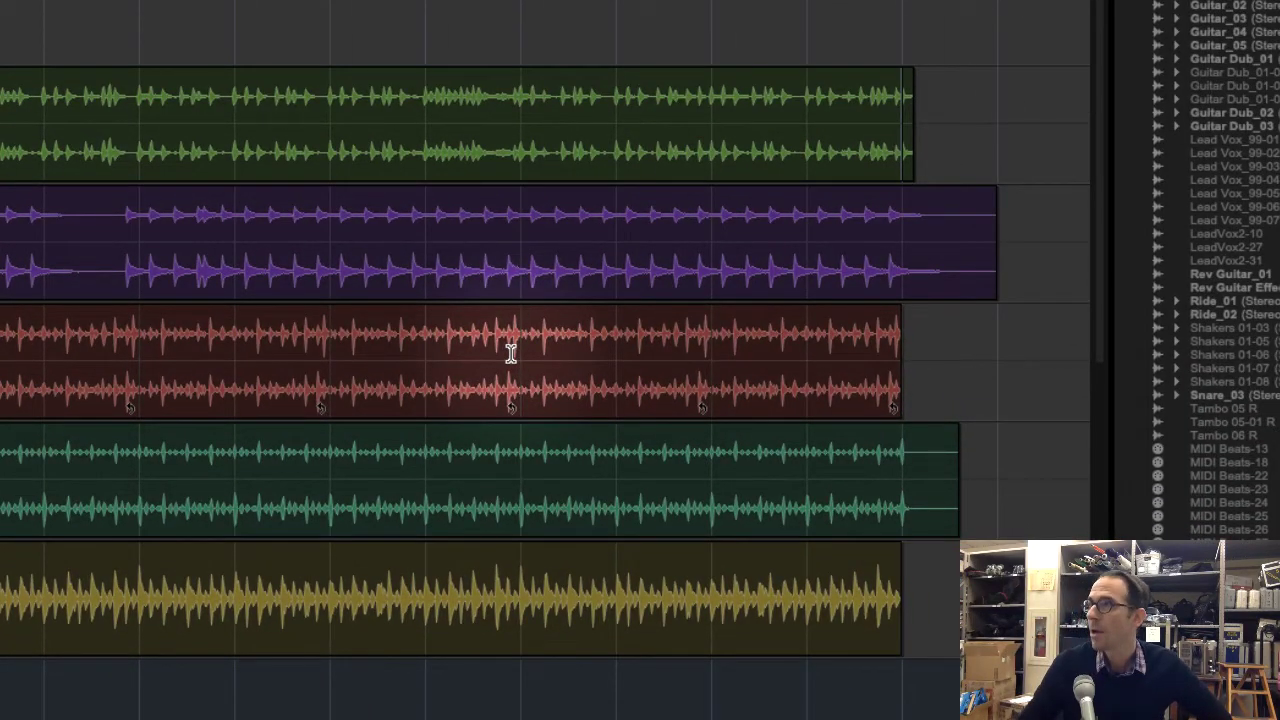
click(511, 350)
key(ctrl+e)
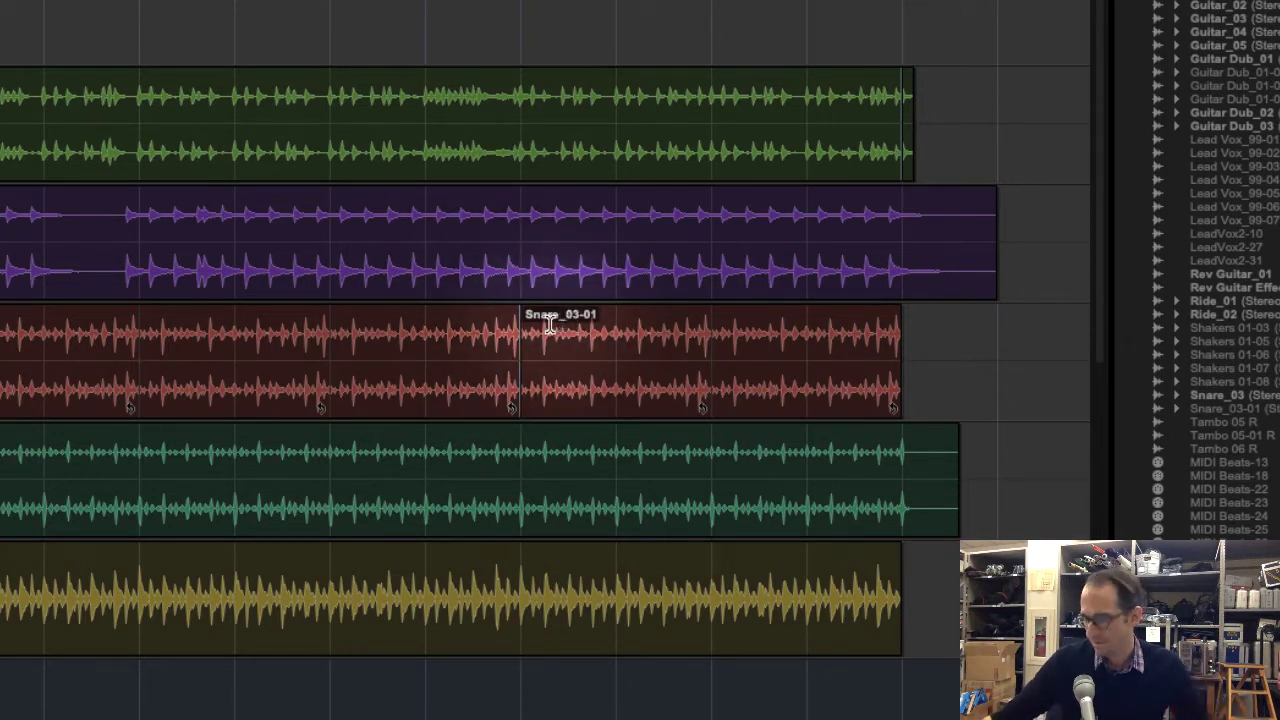
Step: Undo and repeat the separation at bar 61 twice to compare the loop before and after the split
key(ctrl+z)
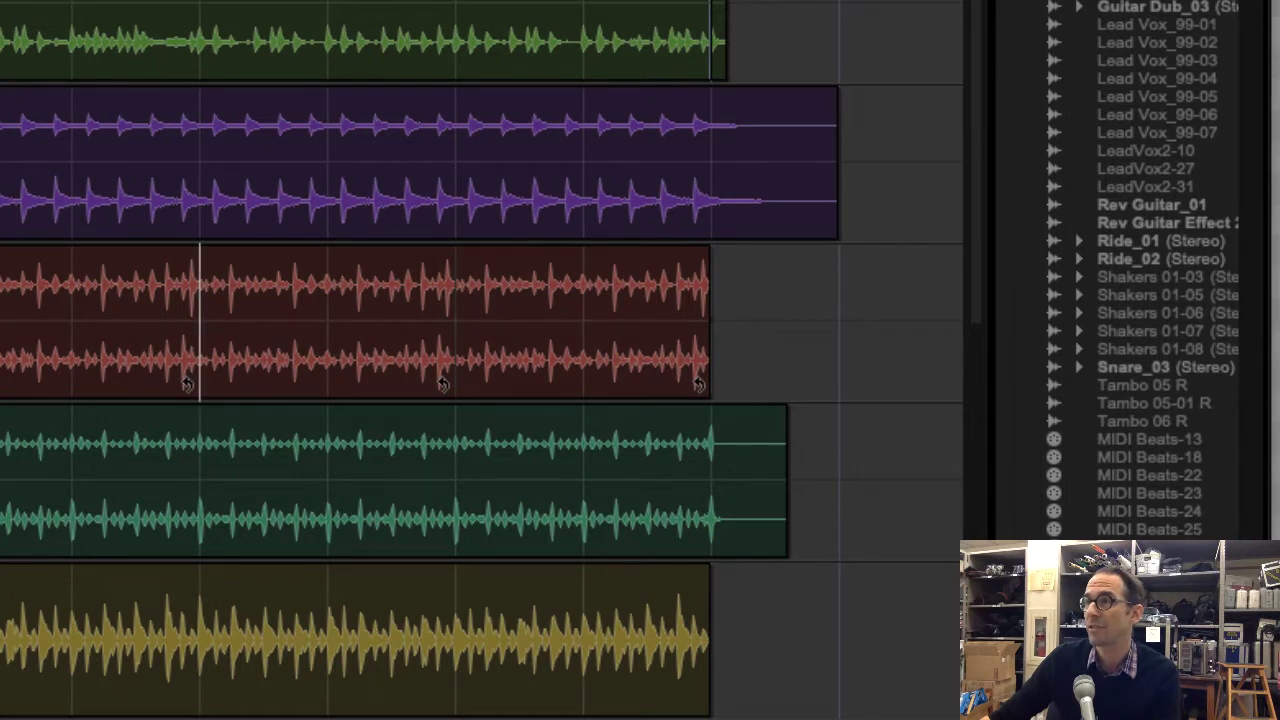
key(ctrl+e)
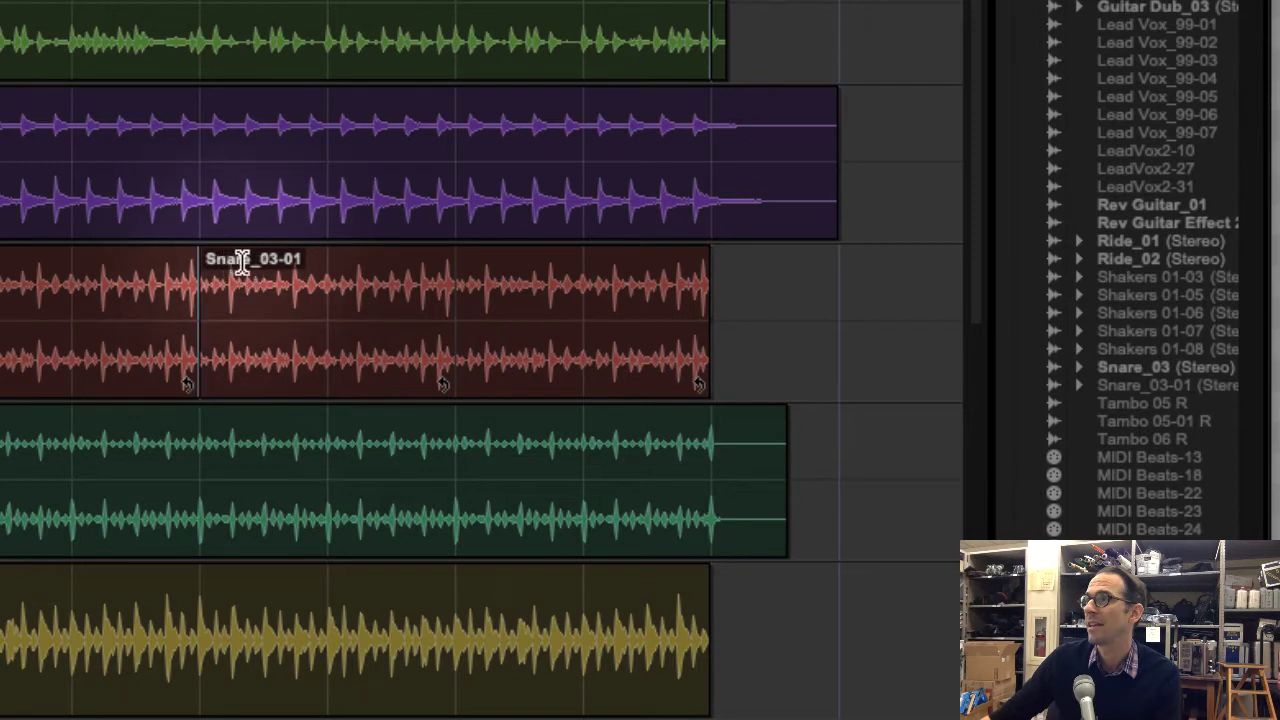
key(ctrl+z)
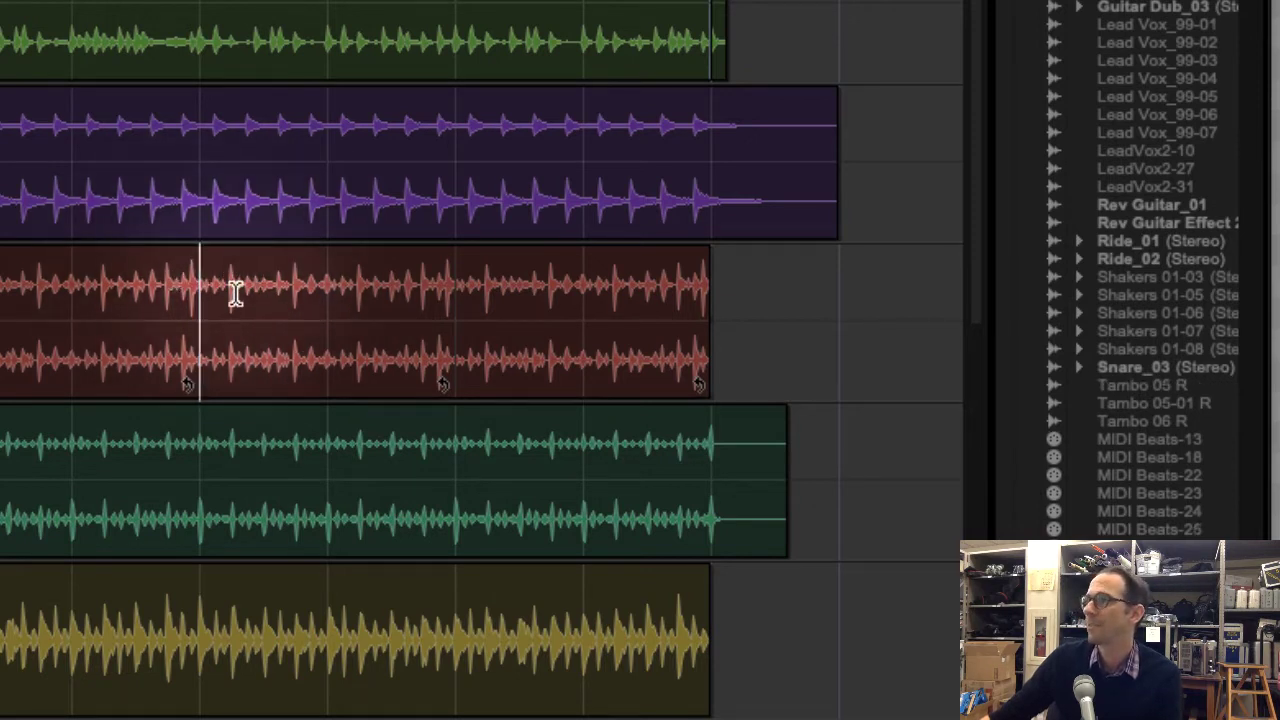
key(ctrl+e)
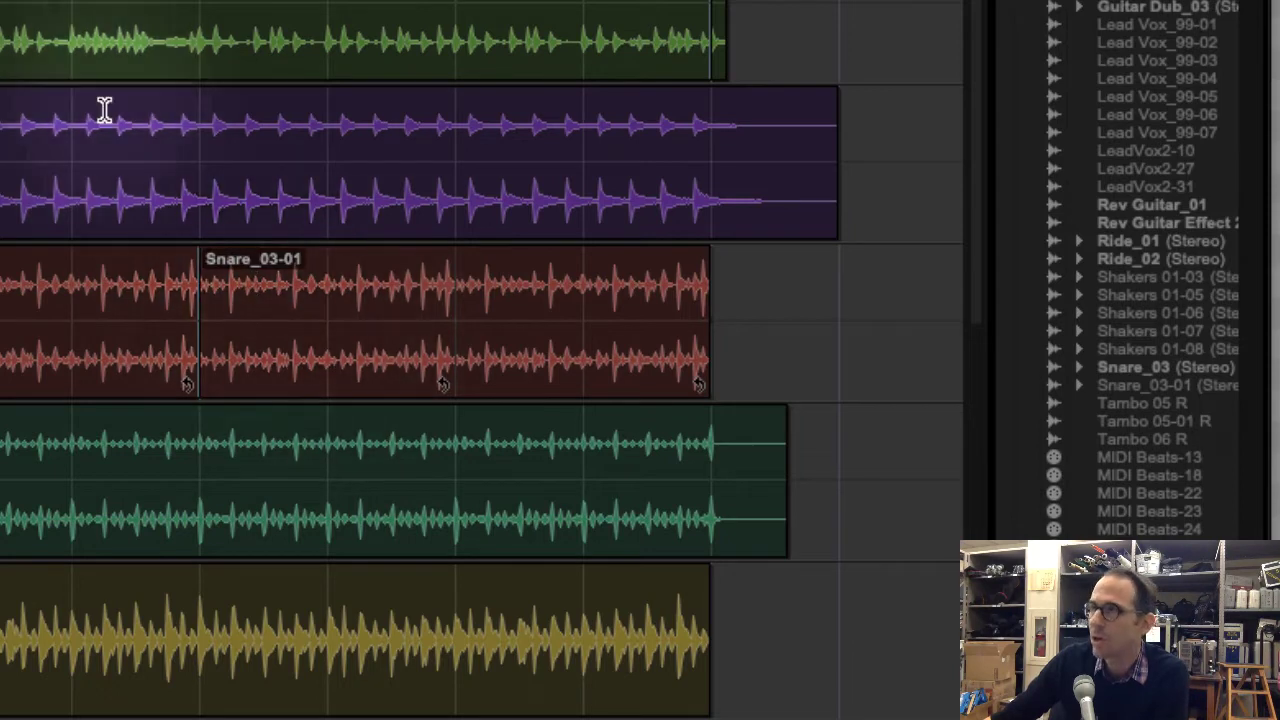
Step: Try moving the Snare_03-01 clip one bar later and separating it at bar 63, undoing each edit
drag(300, 330, 500, 328)
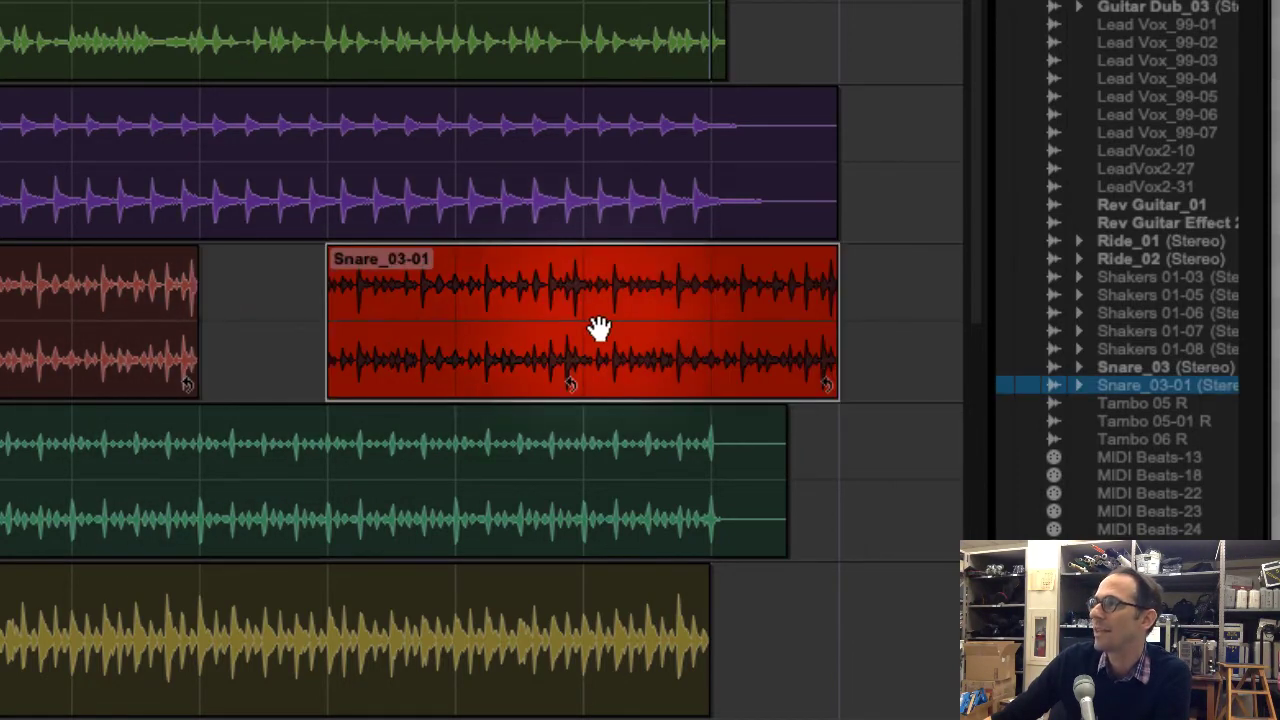
key(super+z)
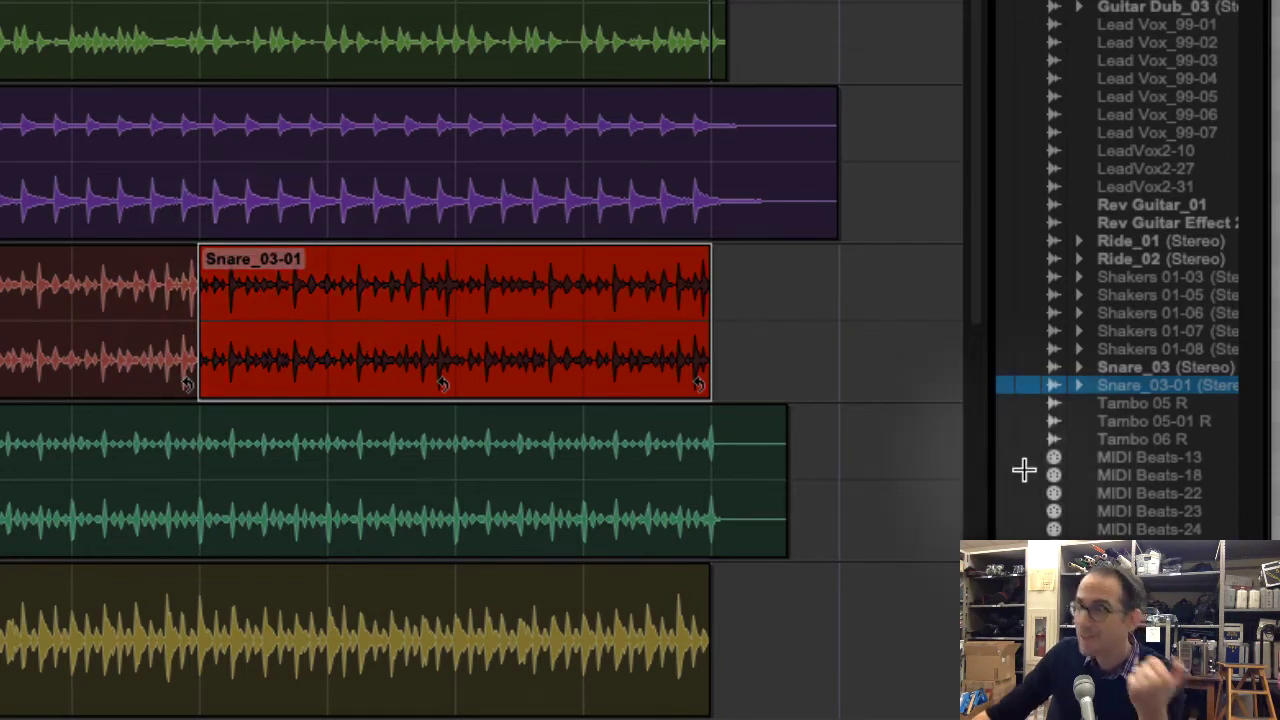
click(409, 335)
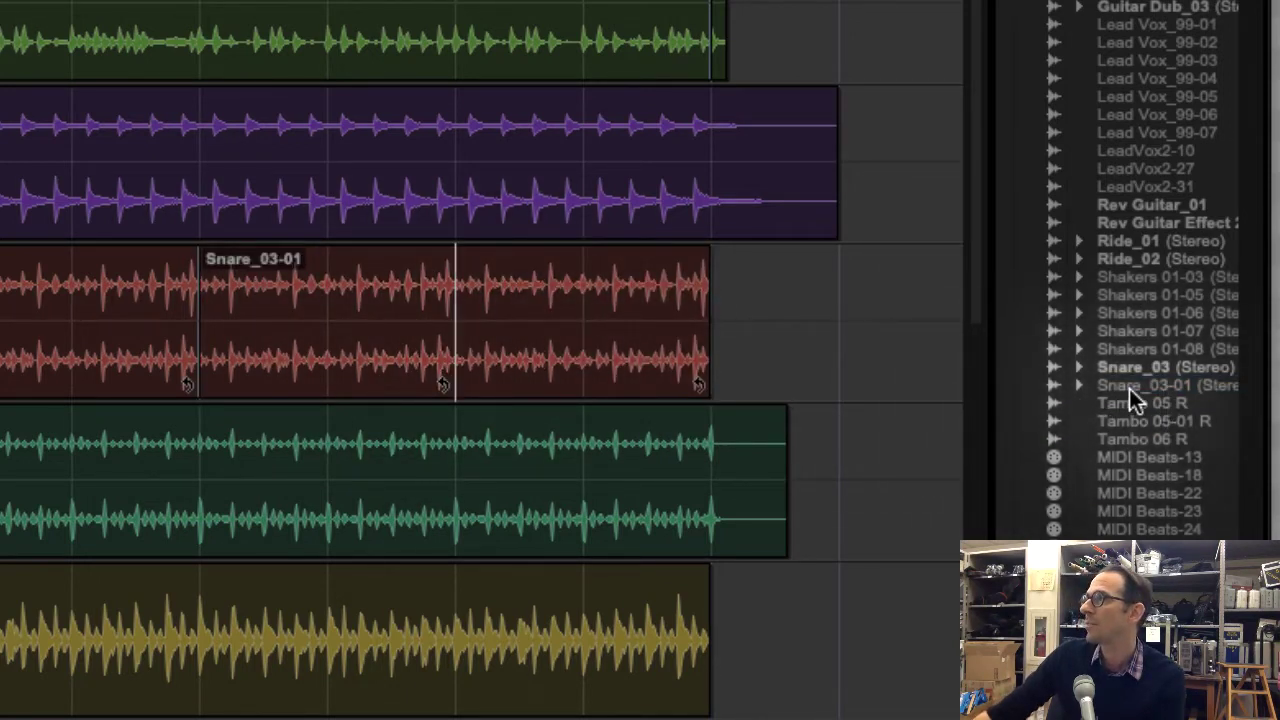
key(super+e)
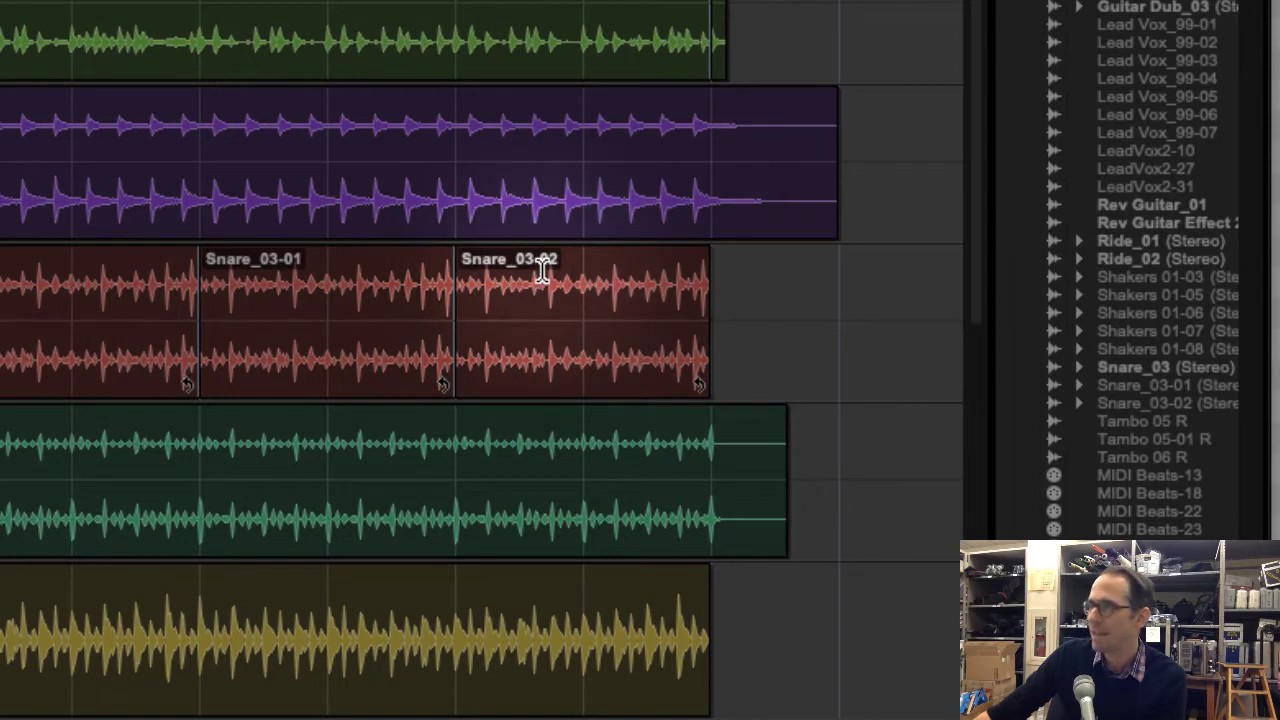
key(super+z)
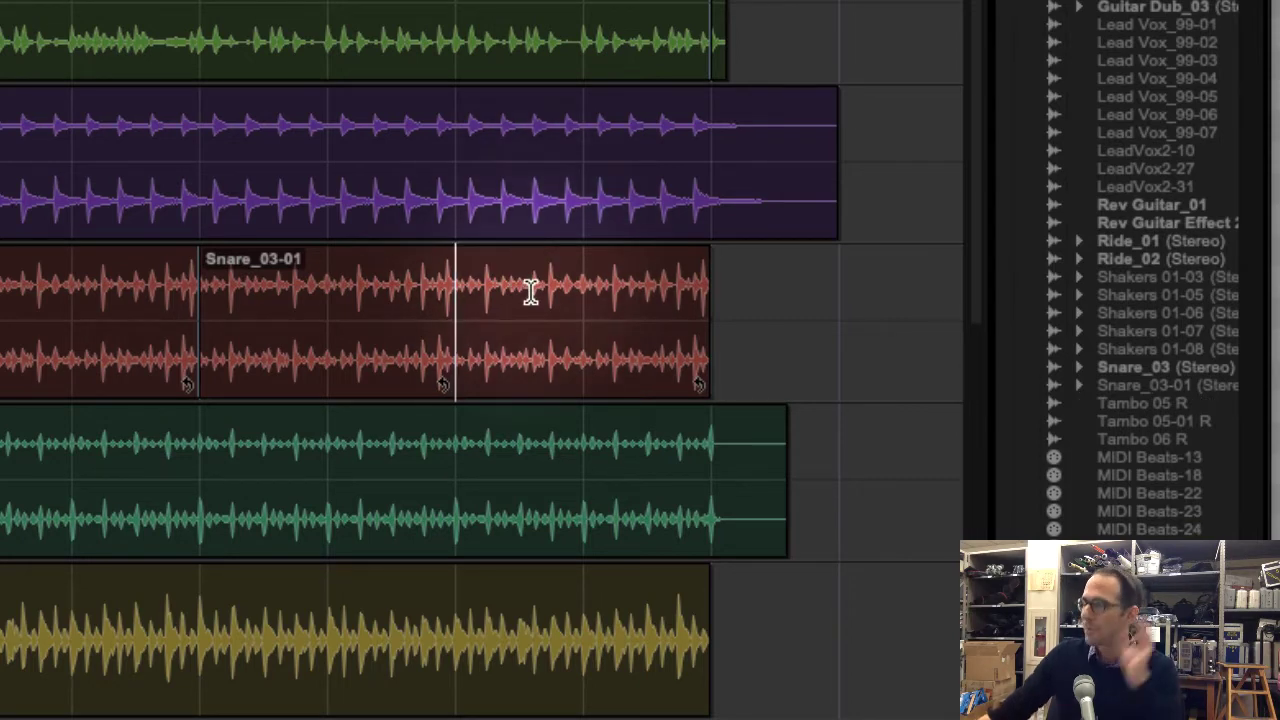
Step: Place the Edit cursor back at bar 61 and, following the exercise text, set the Grid value to 1/2 note
click(203, 296)
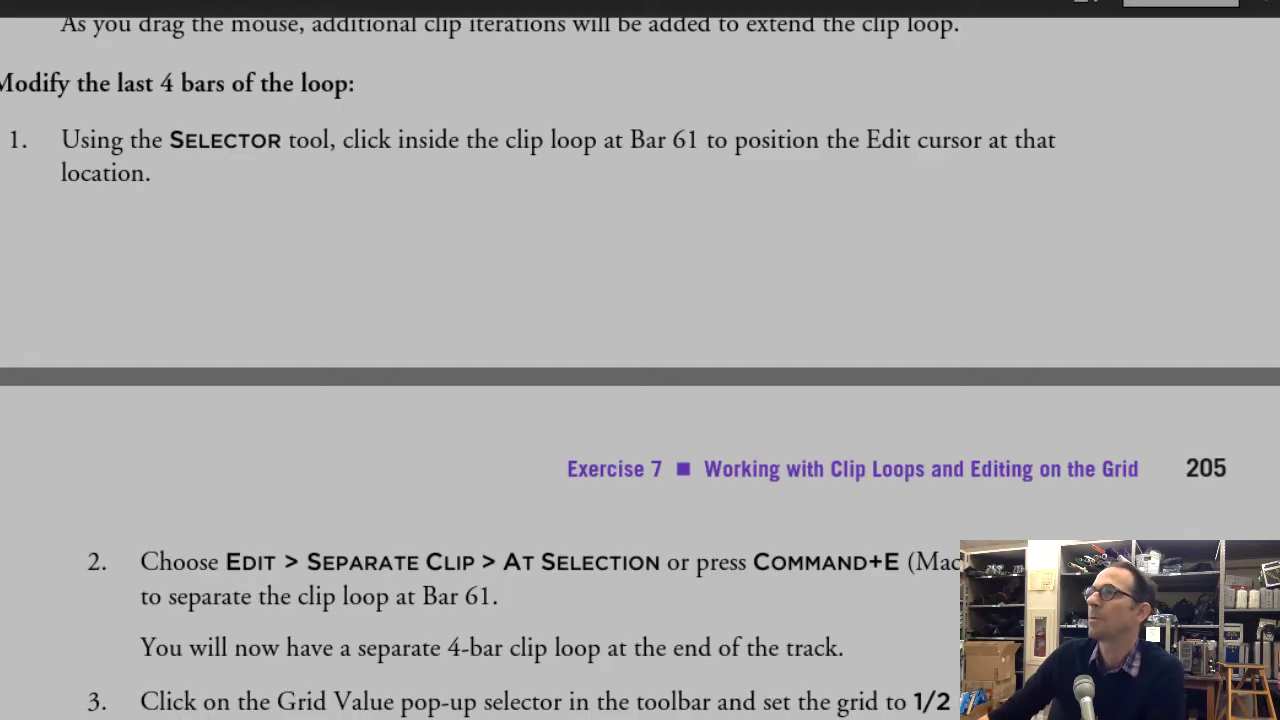
scroll(640, 400, down, 10)
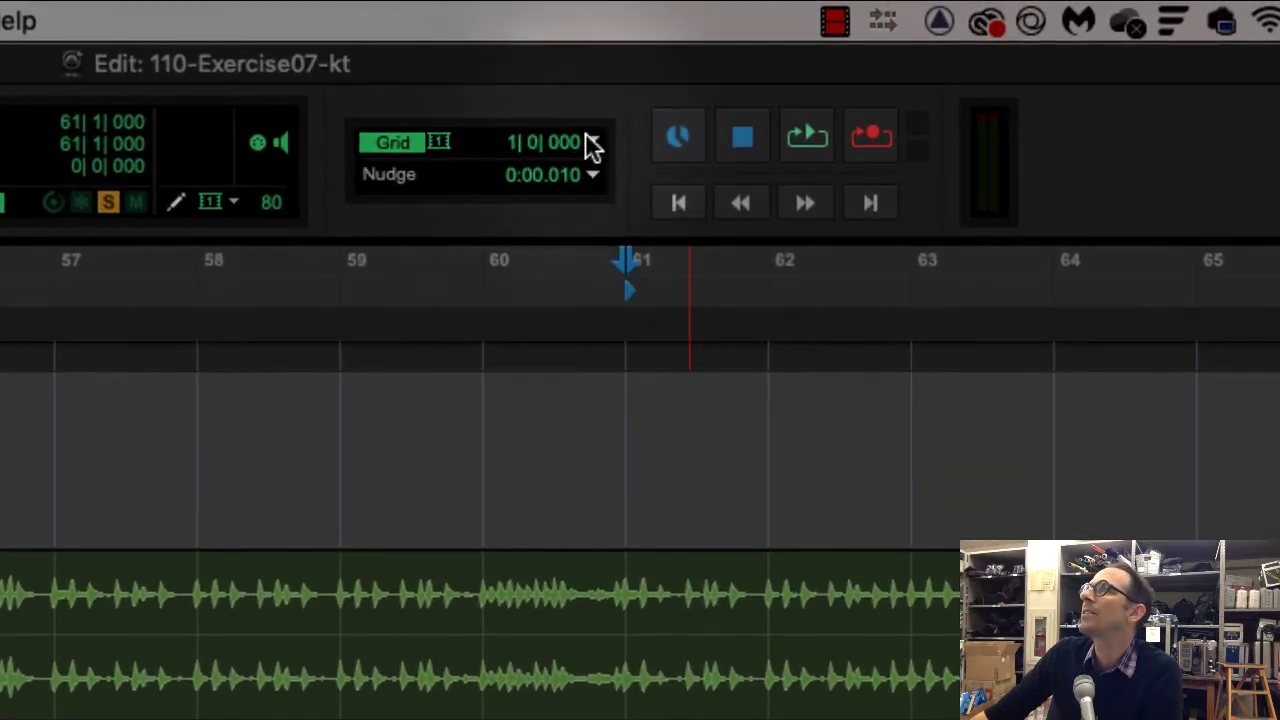
click(592, 141)
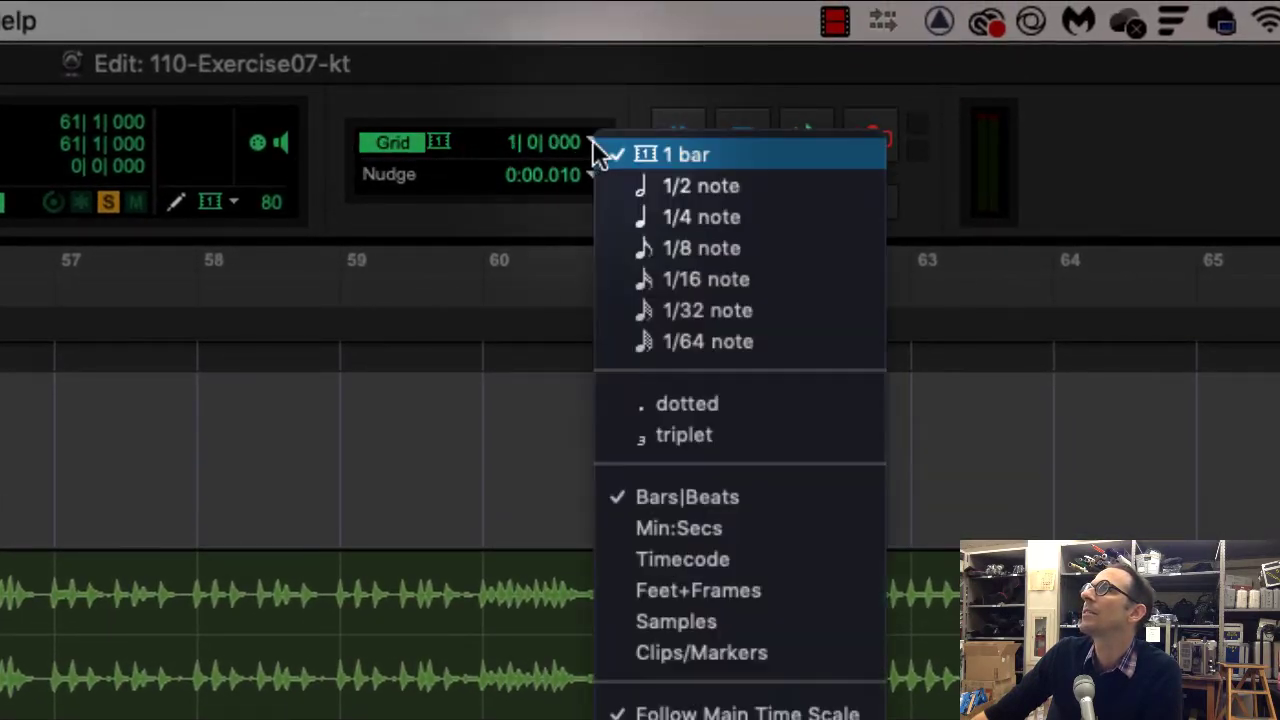
click(780, 186)
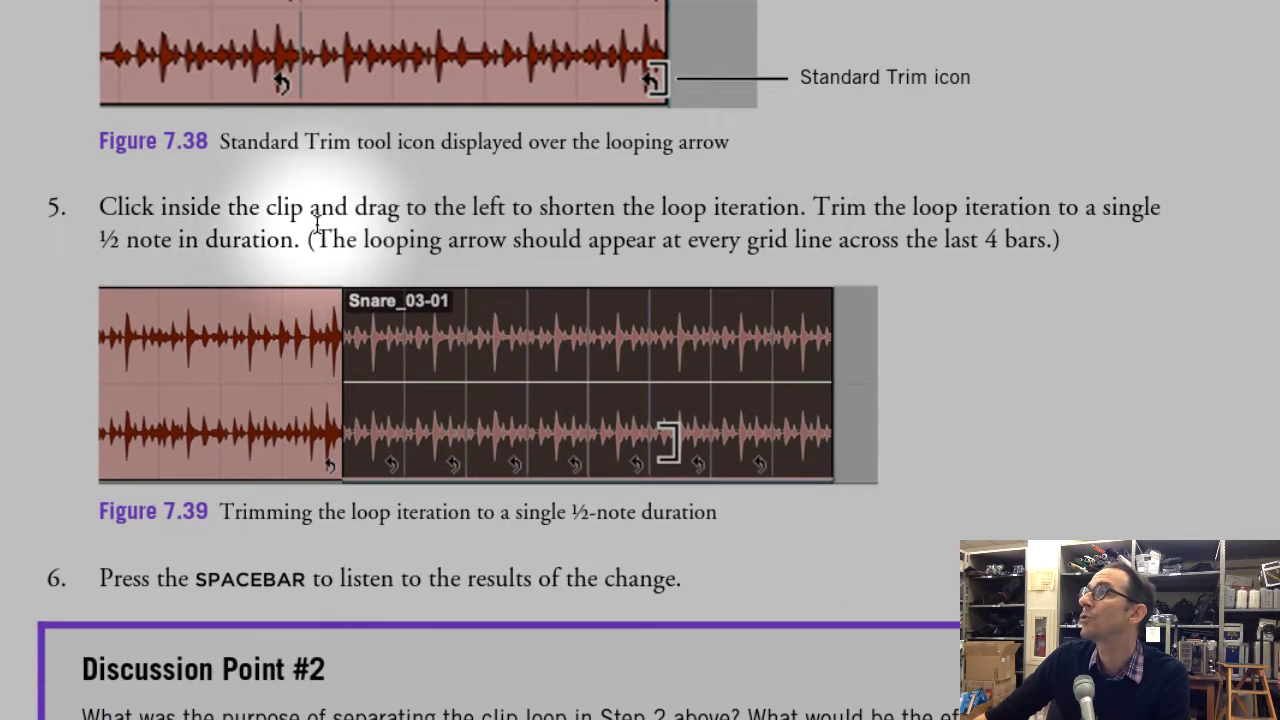
Step: Consult the exercise's trimming instructions, and trim the Snare_03-01 loop iteration at its looping arrow with the standard Trim tool
scroll(1009, 285, down, 3)
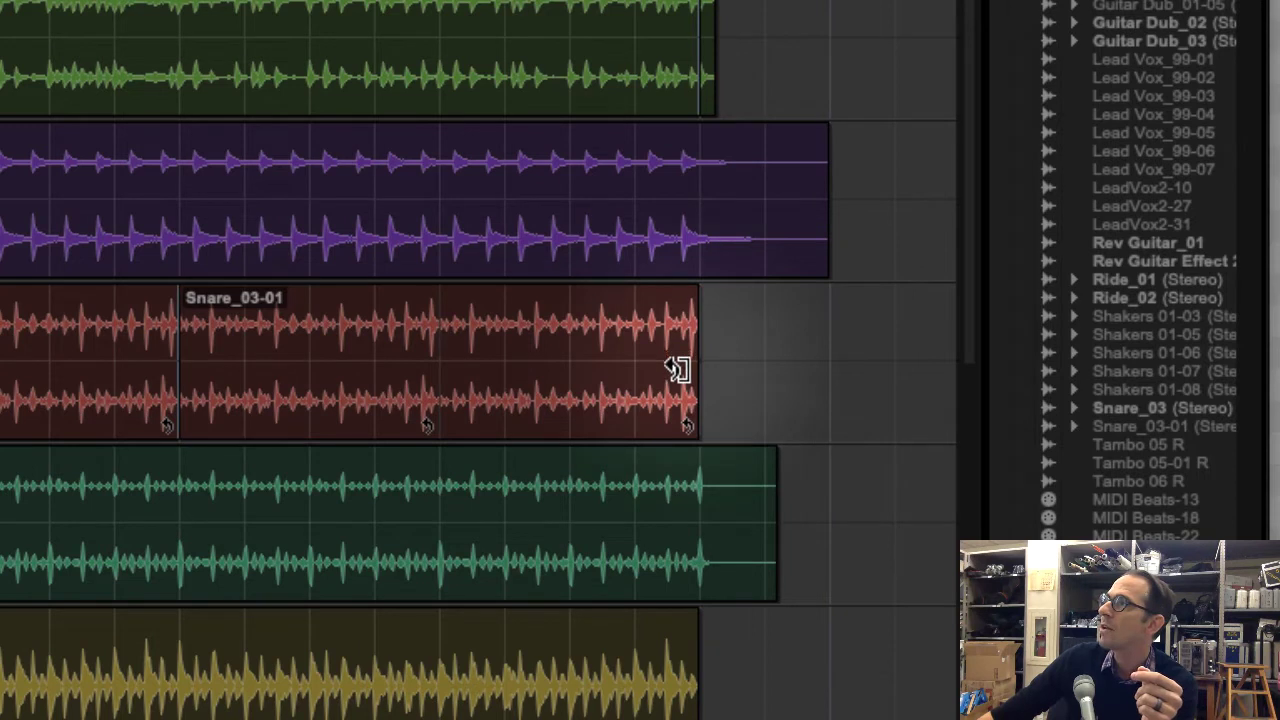
mouse_move(677, 362)
mouse_down()
mouse_move(925, 343)
mouse_move(431, 374)
mouse_move(840, 347)
mouse_move(706, 363)
mouse_move(709, 374)
mouse_move(683, 360)
mouse_up()
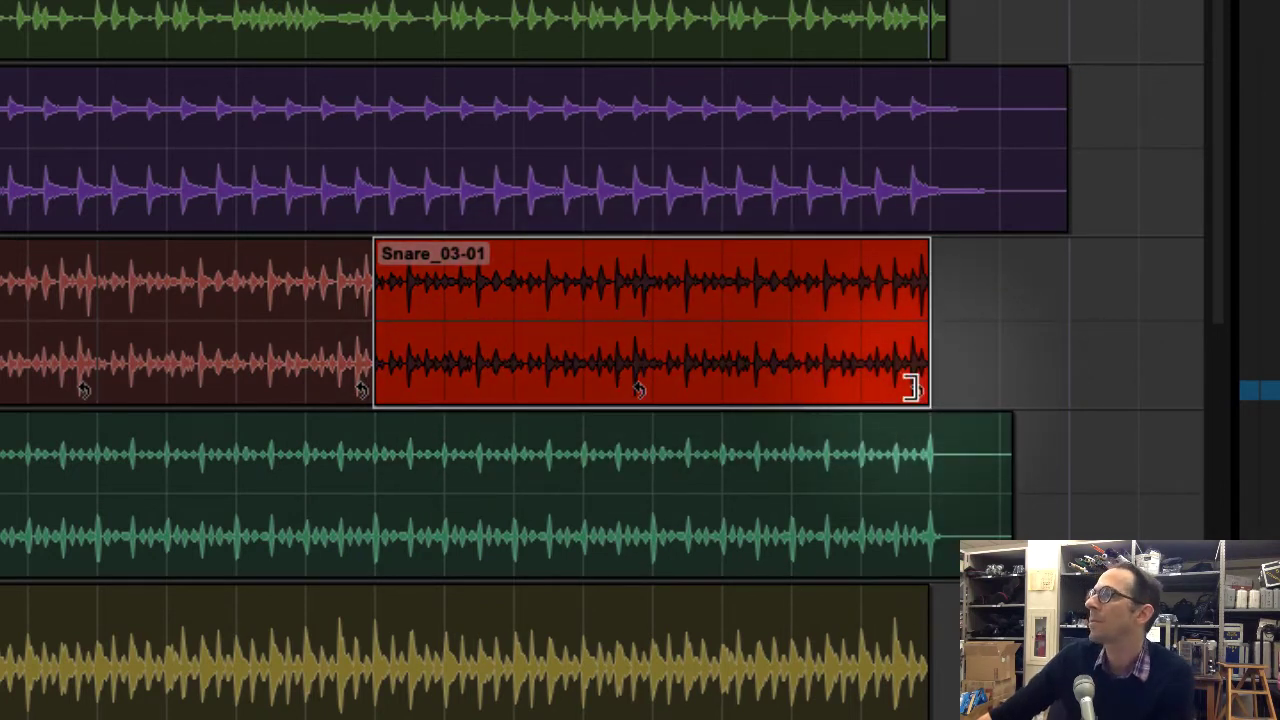
click(910, 388)
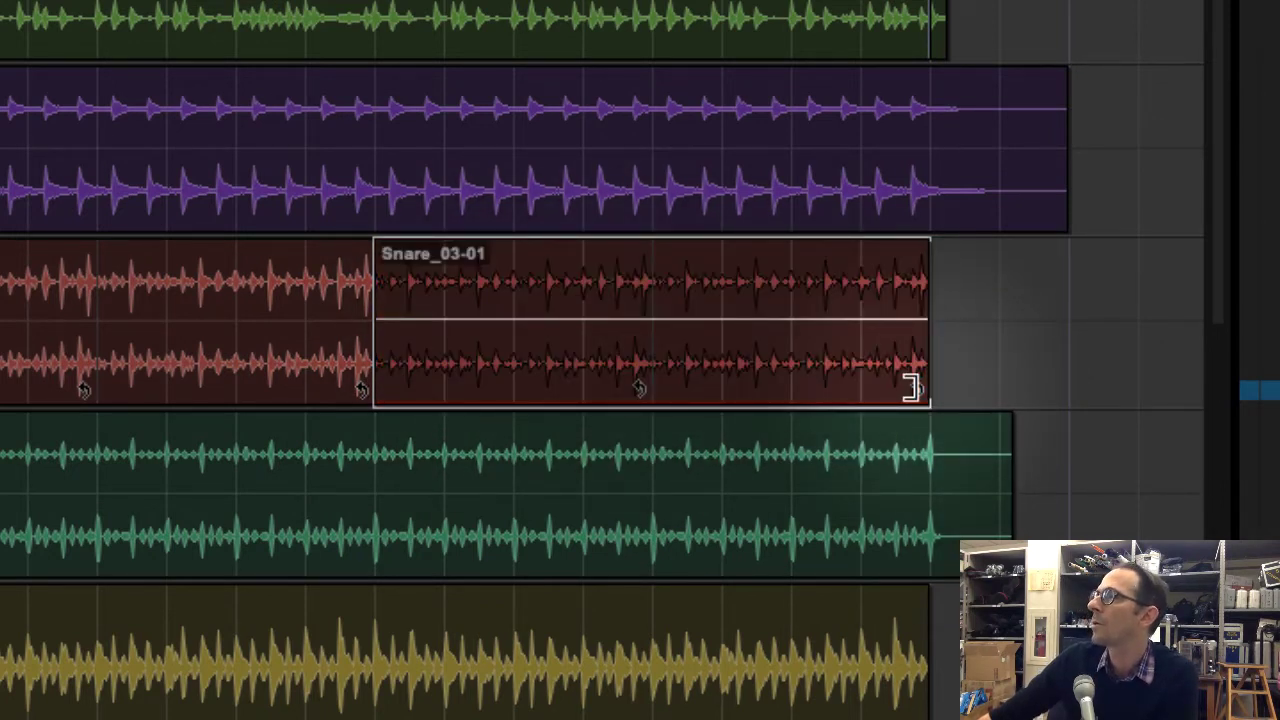
mouse_move(890, 388)
mouse_down()
mouse_move(743, 389)
mouse_move(1069, 374)
mouse_move(1032, 385)
mouse_up()
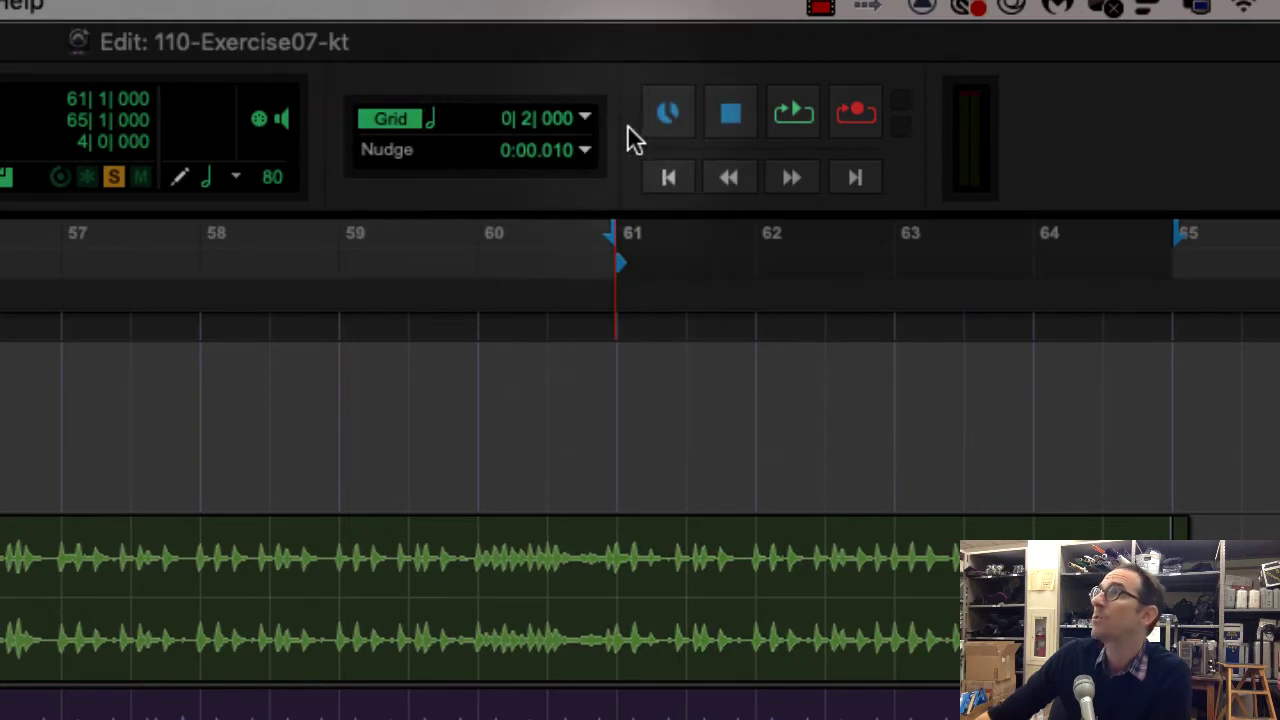
Step: With the Grid value at 1/2 note, trim the Snare_03-01 loop iteration at its looping arrow to a 1/2-note duration
click(584, 119)
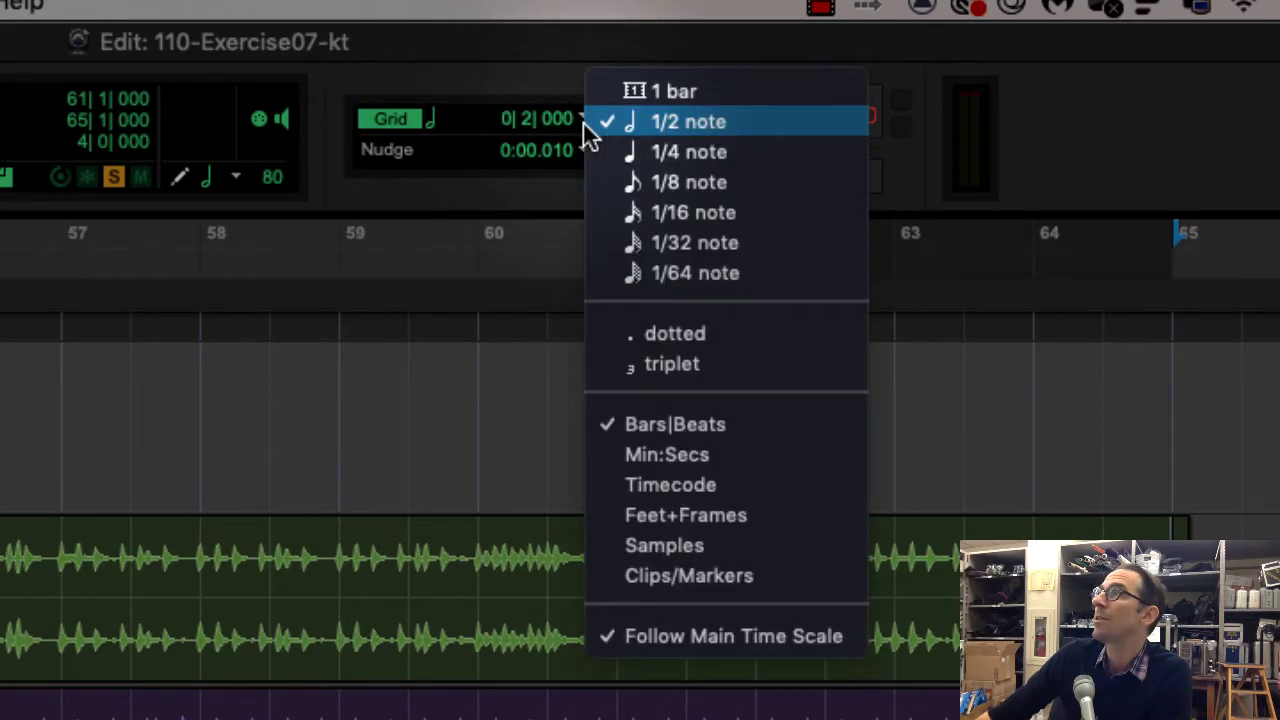
click(697, 126)
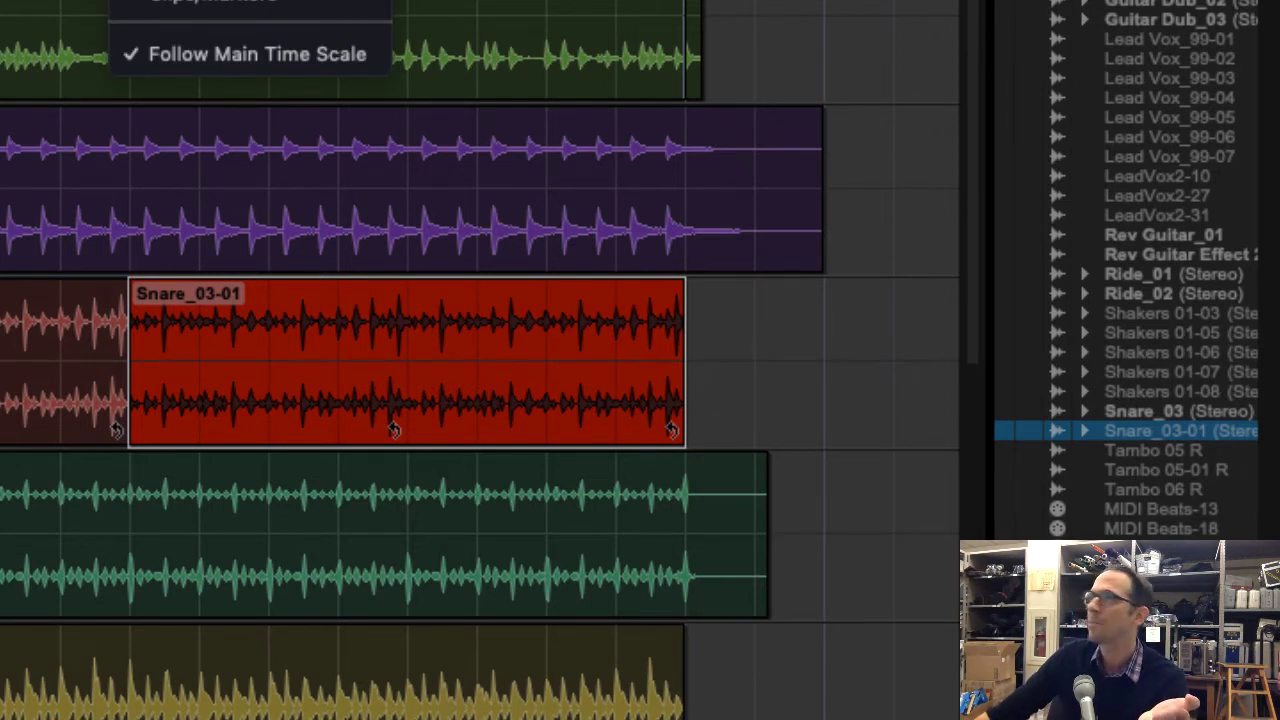
key(Escape)
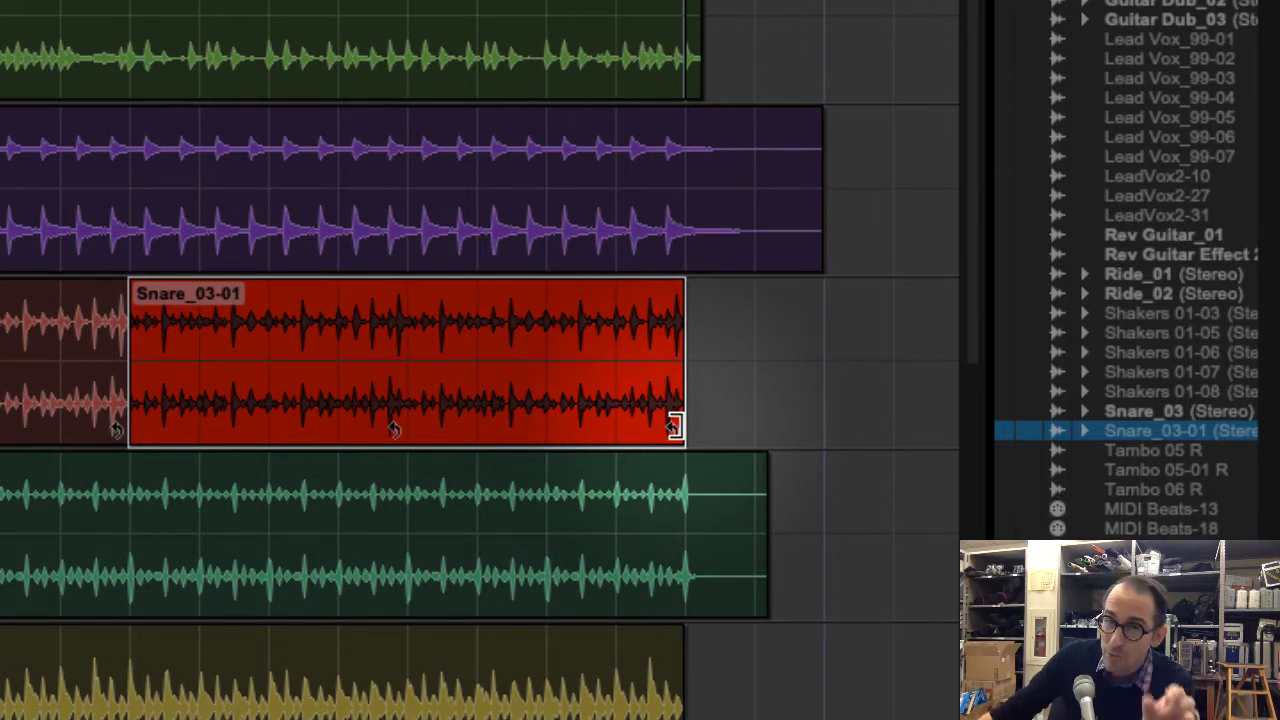
drag(676, 427, 634, 423)
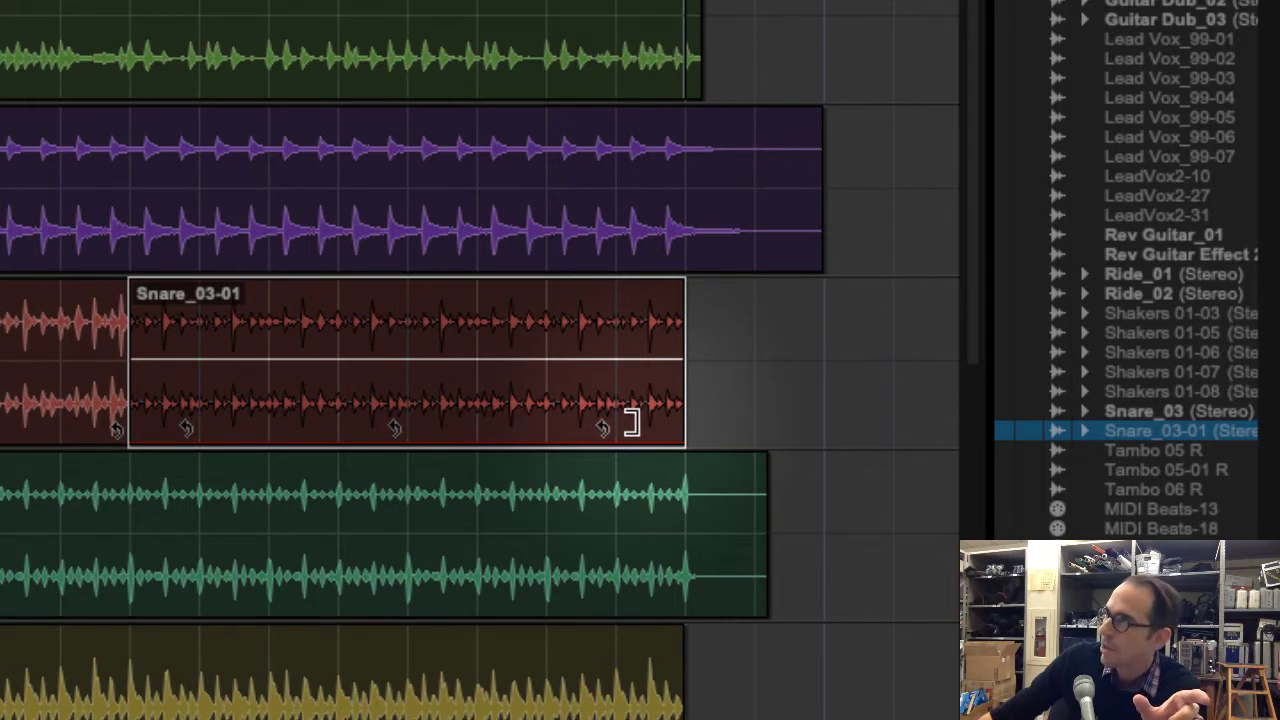
drag(631, 423, 502, 425)
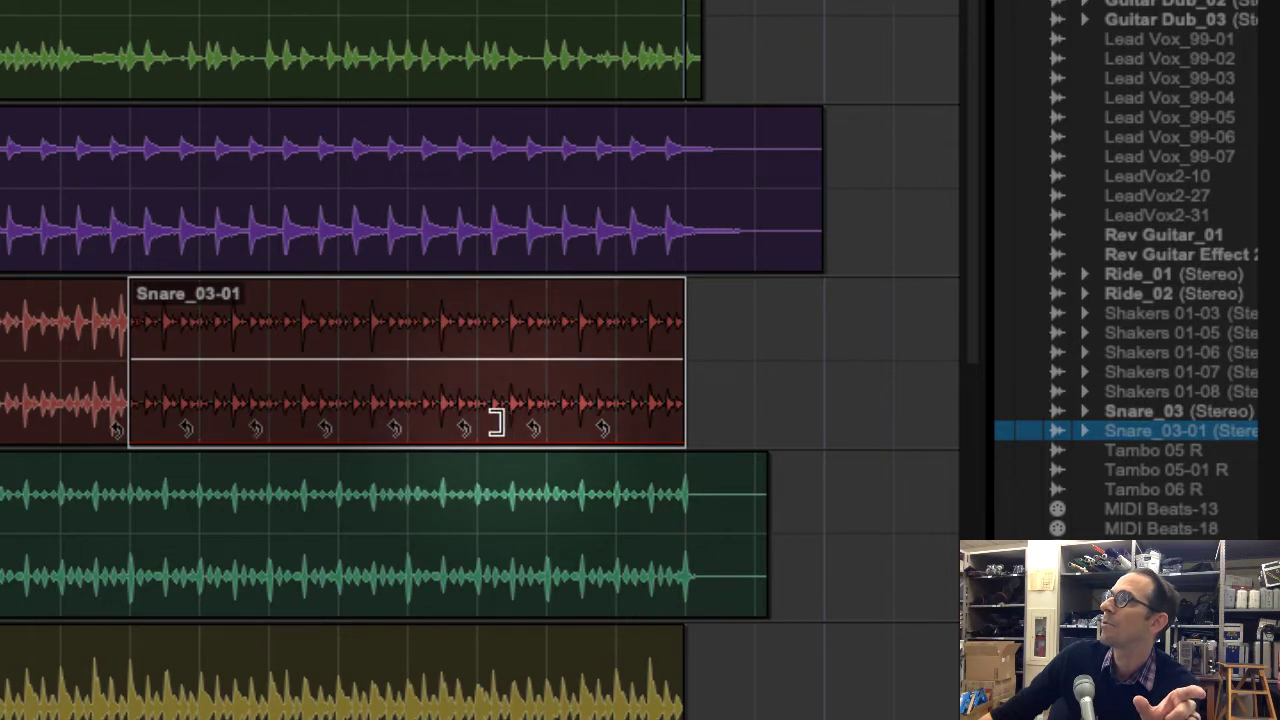
drag(496, 423, 500, 423)
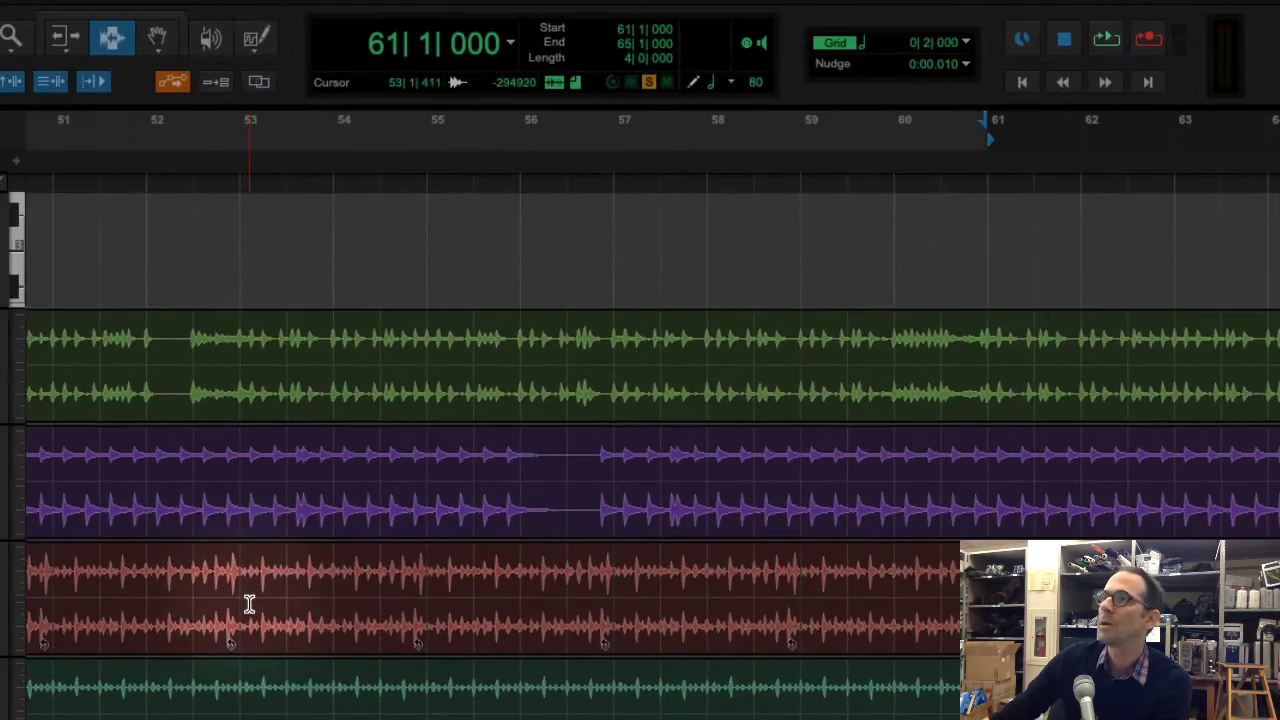
click(423, 598)
drag(424, 598, 988, 596)
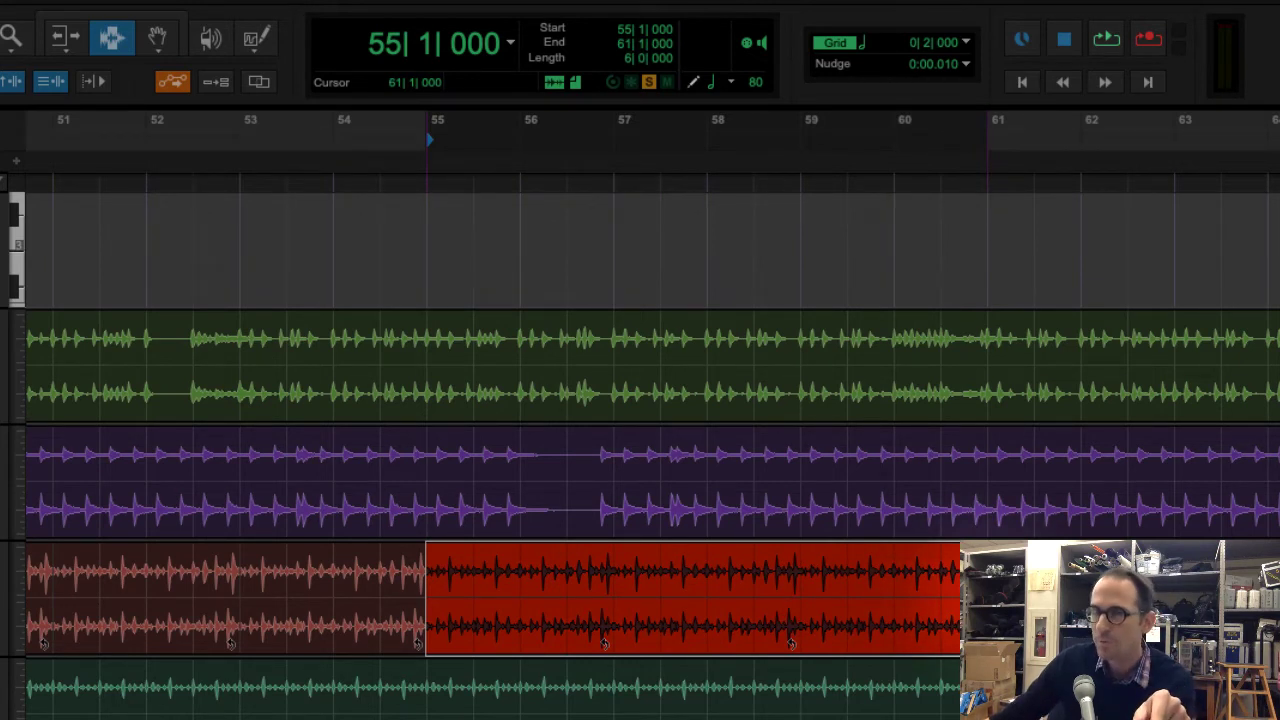
drag(988, 596, 1270, 596)
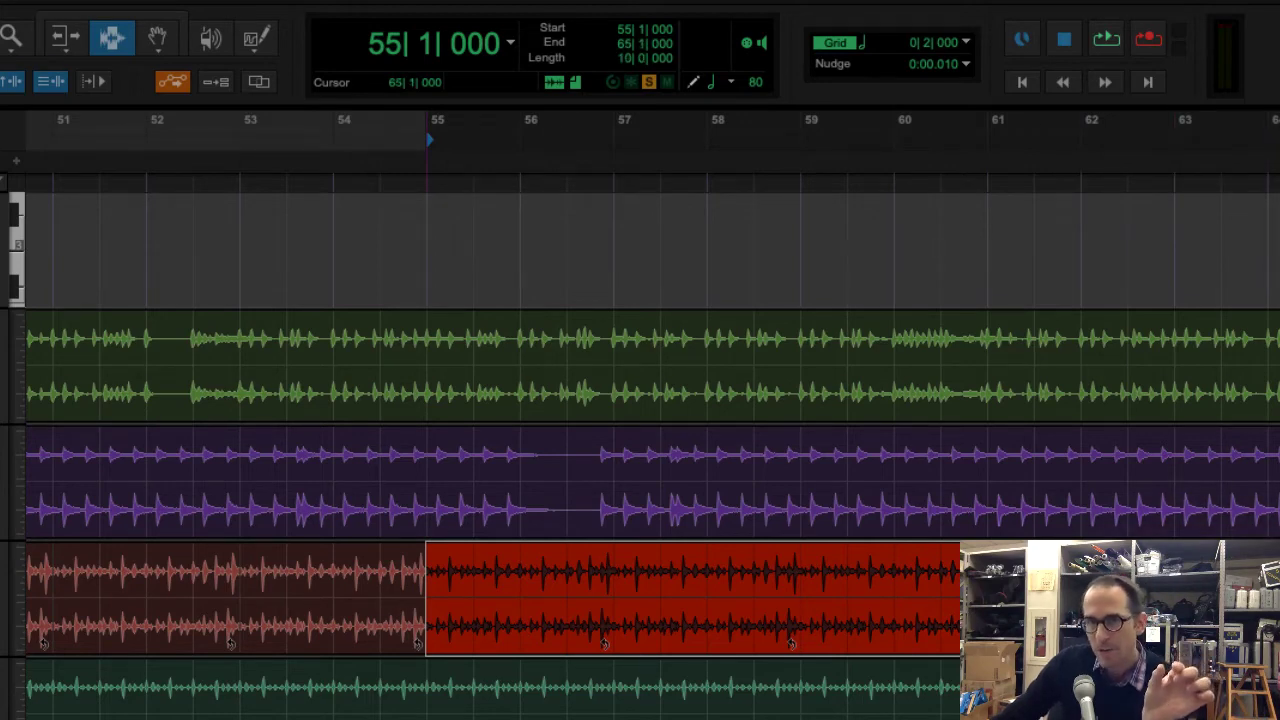
key(super+alt+Tab)
double_click(1080, 596)
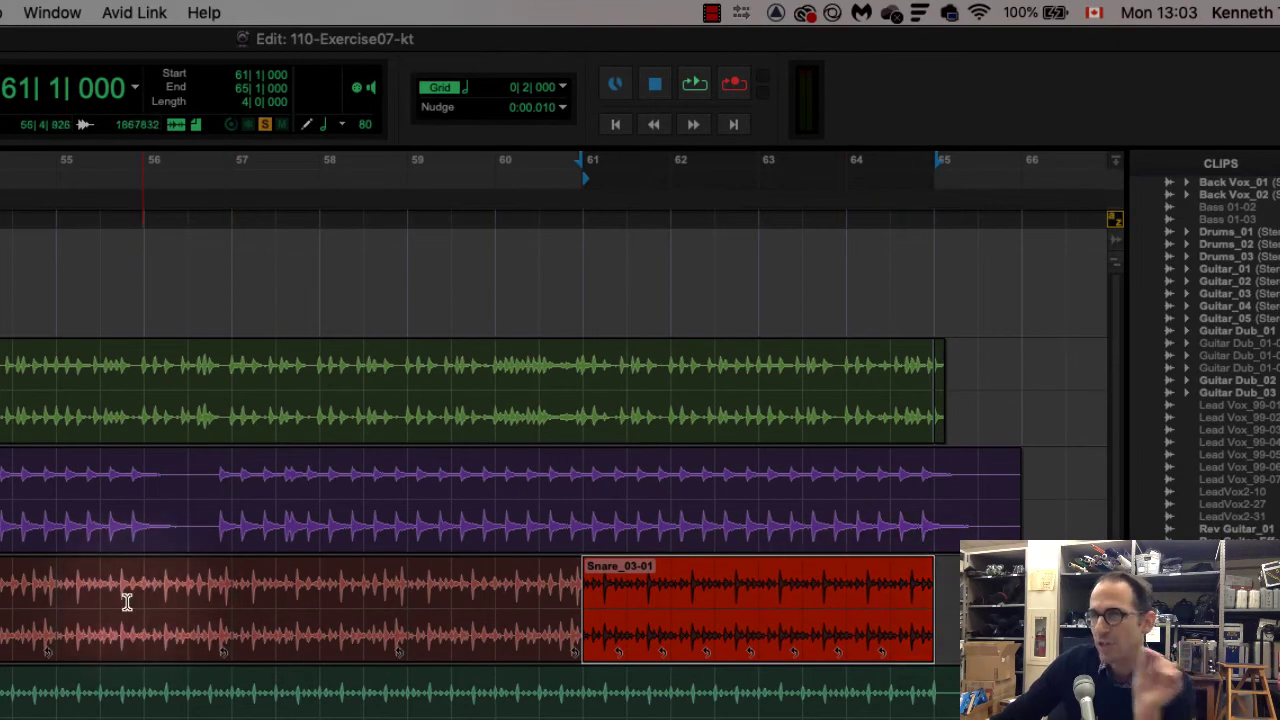
Step: Play the Snare Dub track from bar 55 through bar 65 to hear the trimmed loop iterations
click(53, 607)
key(space)
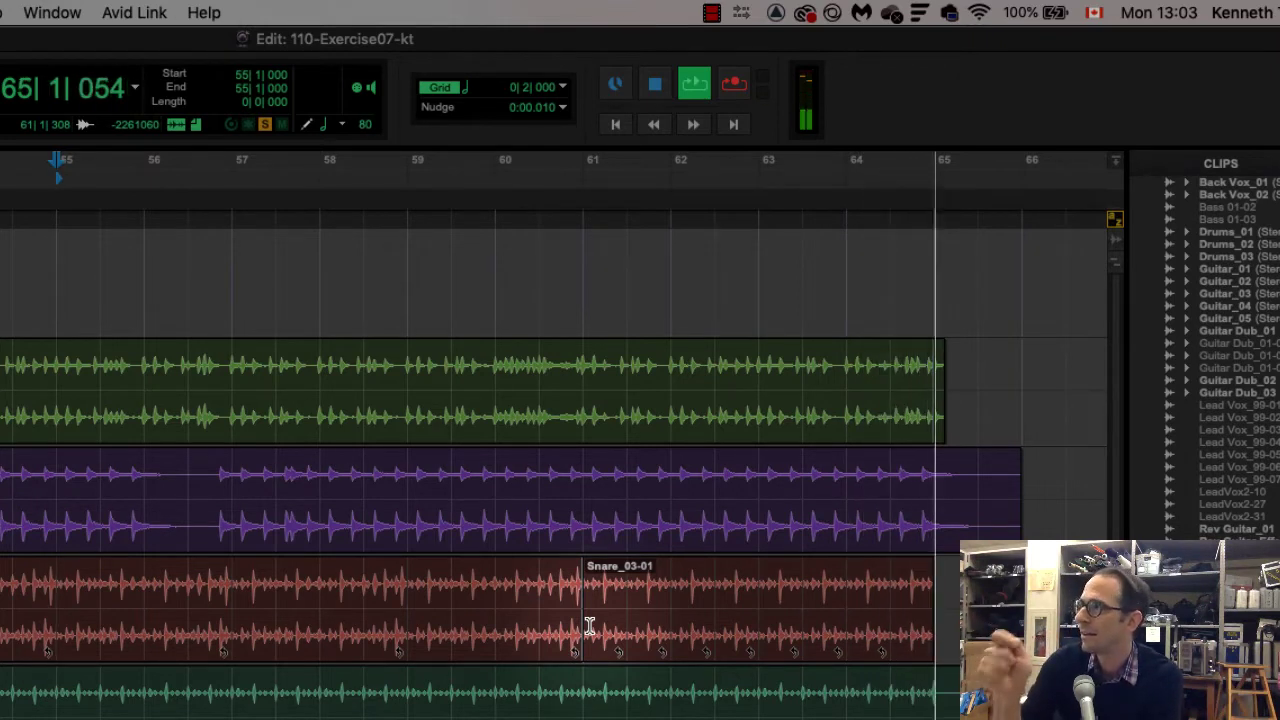
key(space)
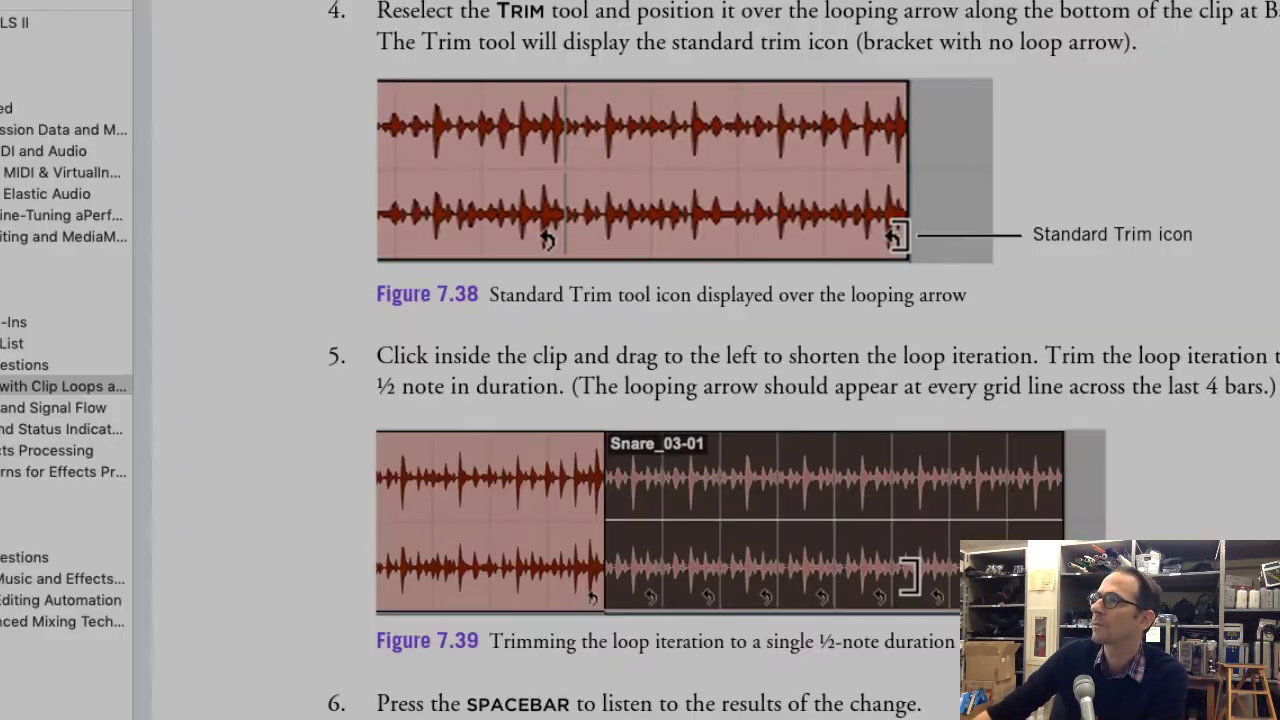
Step: Following the exercise's "Edit individual 1/8 notes" instructions, select the last bar of the Snare_03-01 clip loop, from 64|1|000 to 65|1|000
scroll(1066, 493, down, 5)
scroll(930, 345, down, 10)
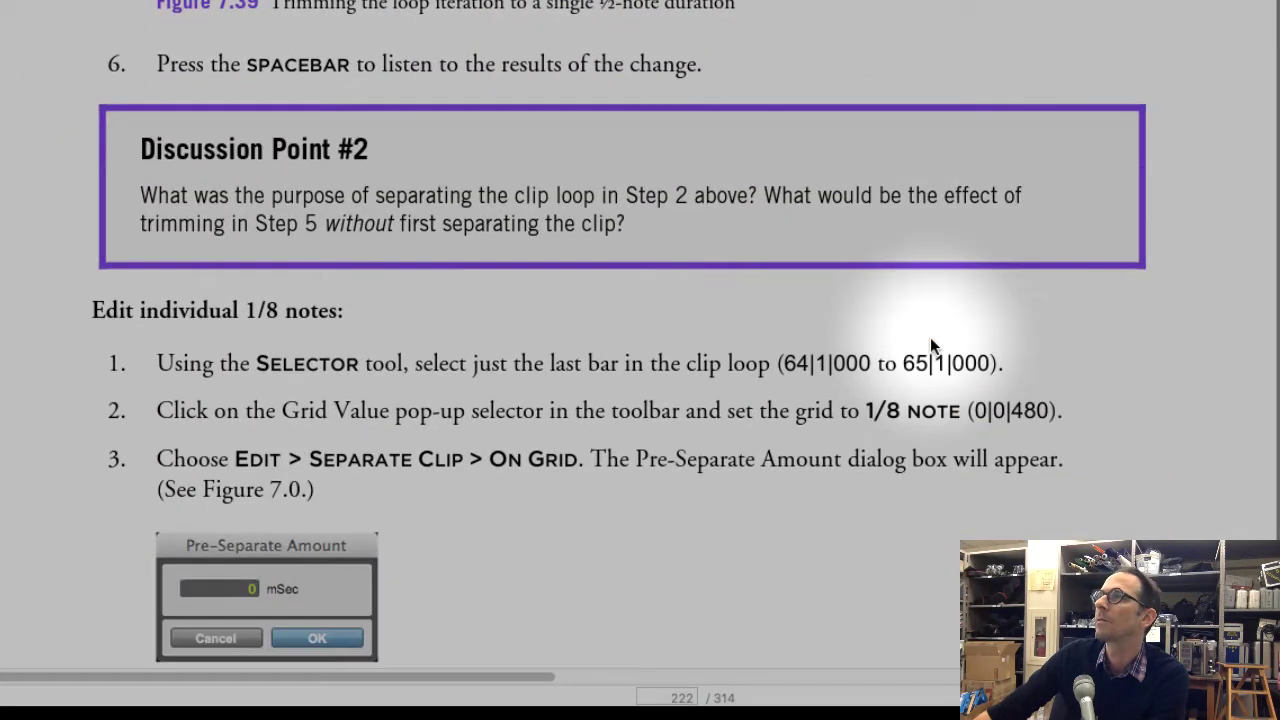
scroll(911, 345, down, 2)
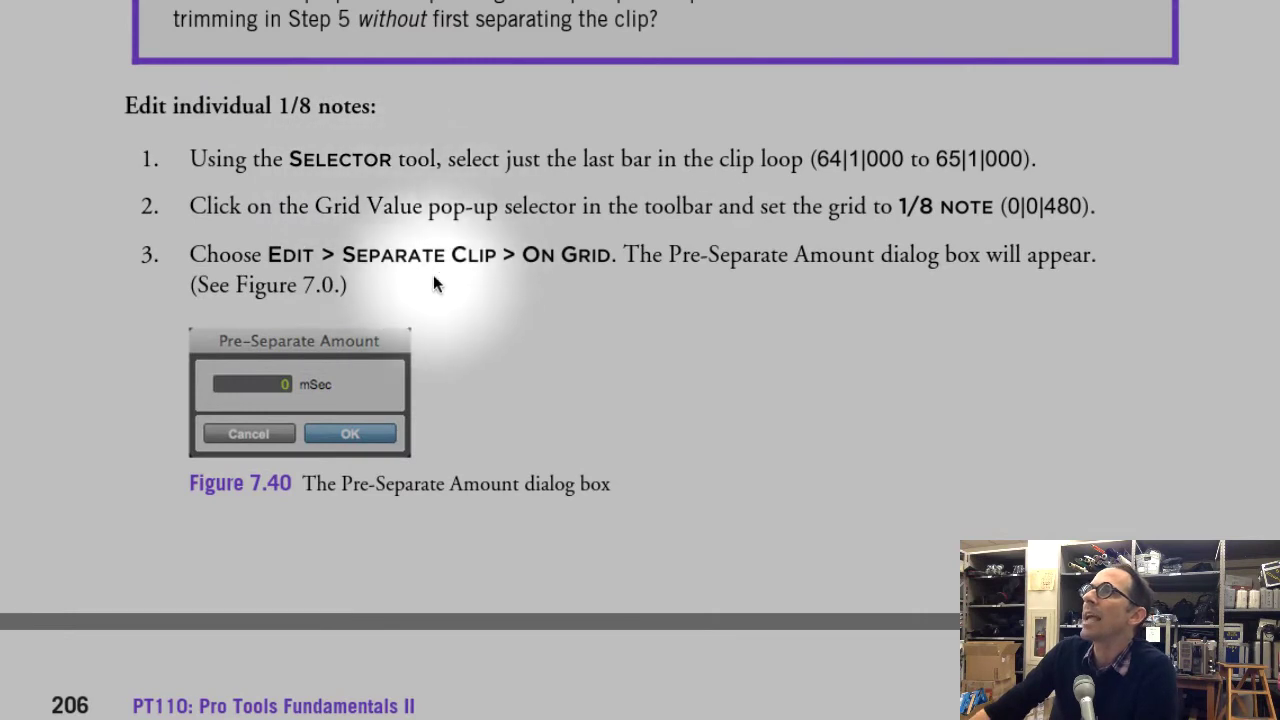
scroll(435, 313, down, 2)
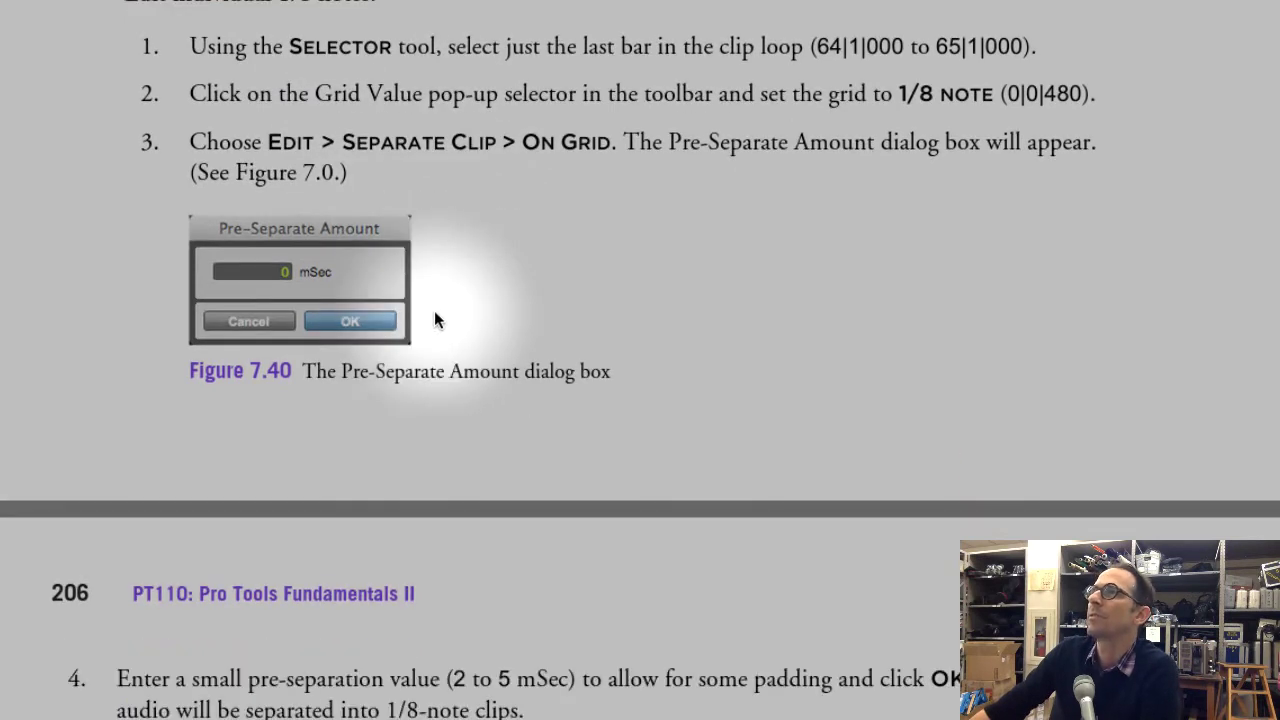
drag(206, 46, 1118, 152)
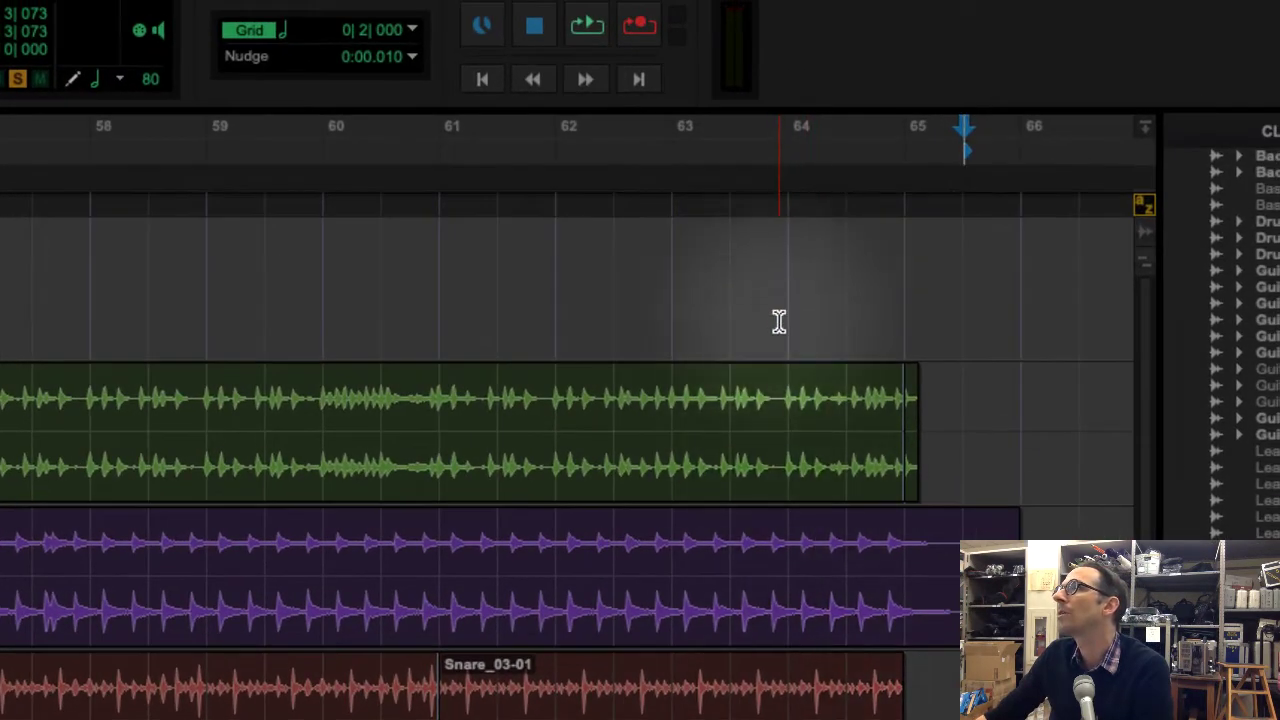
click(814, 149)
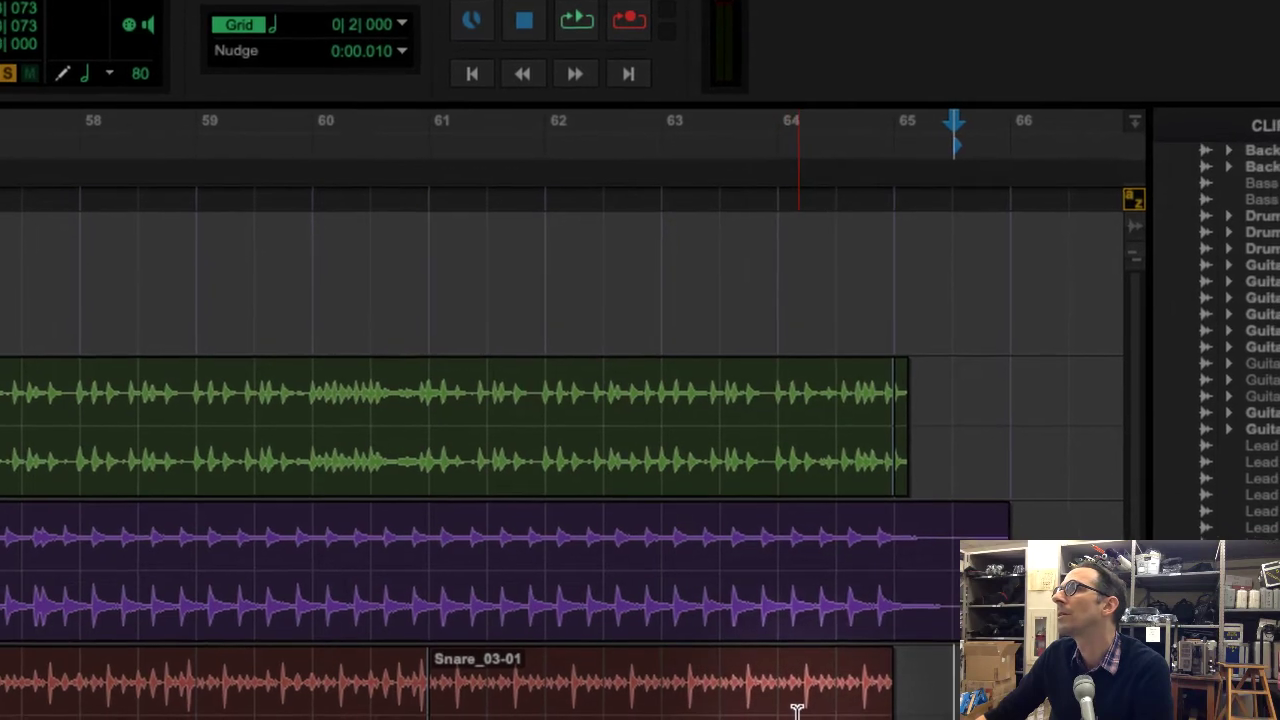
drag(804, 690, 893, 715)
drag(749, 620, 716, 613)
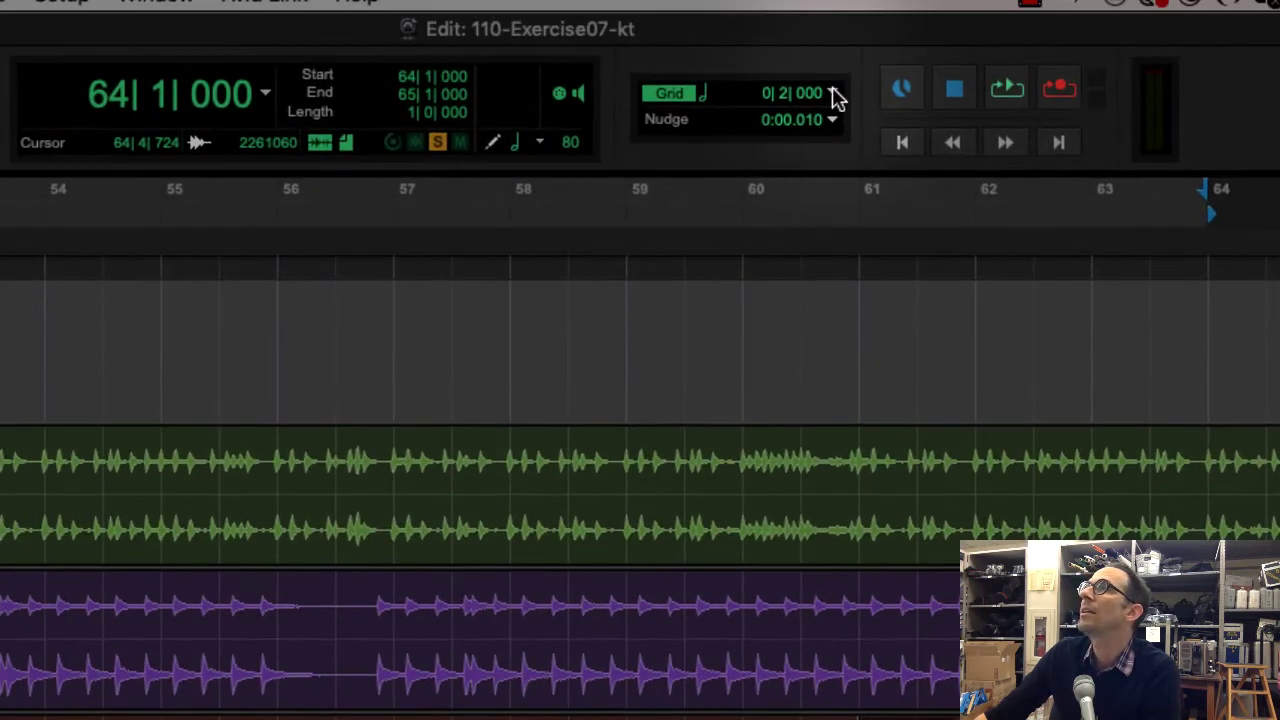
Step: Set the Grid value to 1/8 note, keeping bar 64 to 65 of the Snare Dub track selected
click(834, 93)
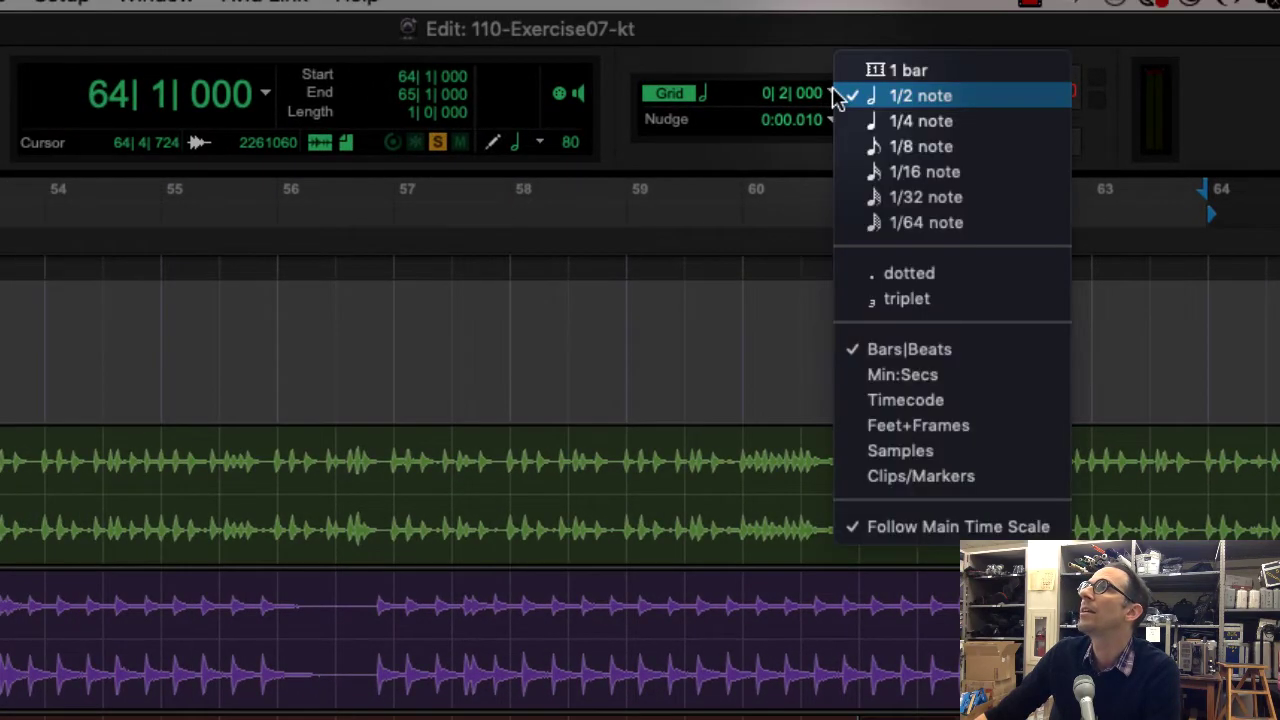
click(899, 146)
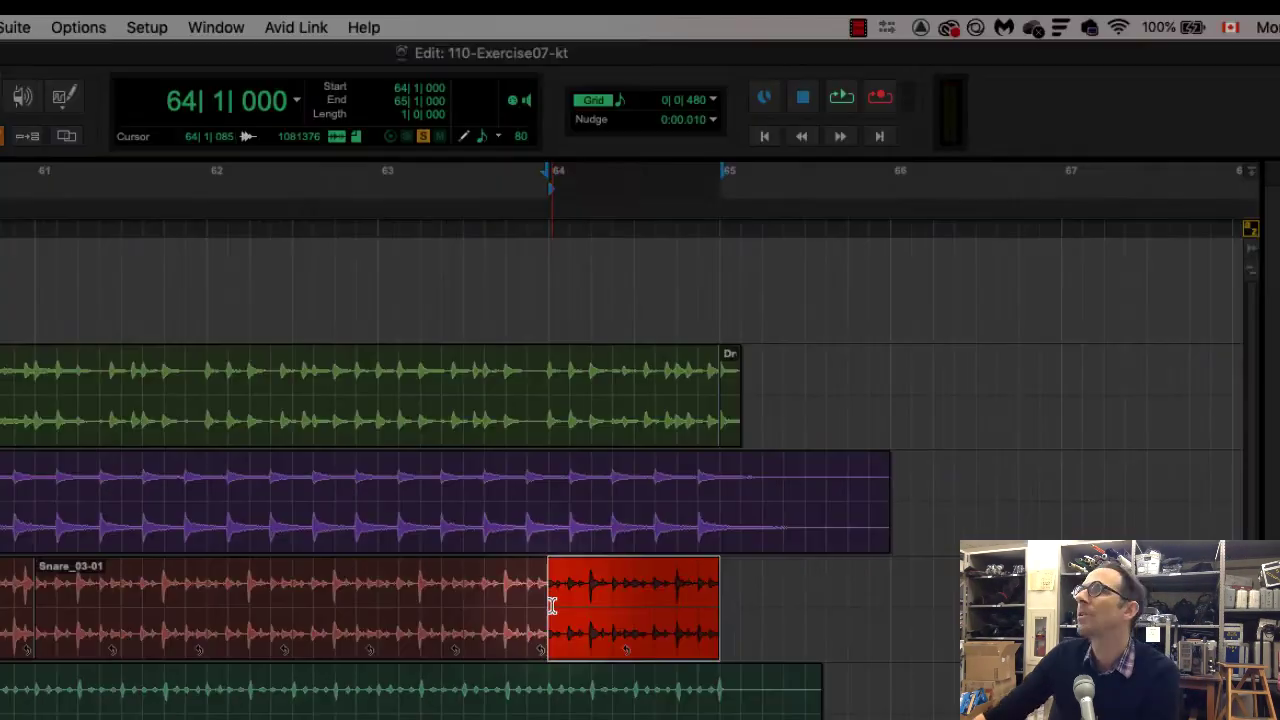
click(548, 604)
drag(548, 604, 710, 604)
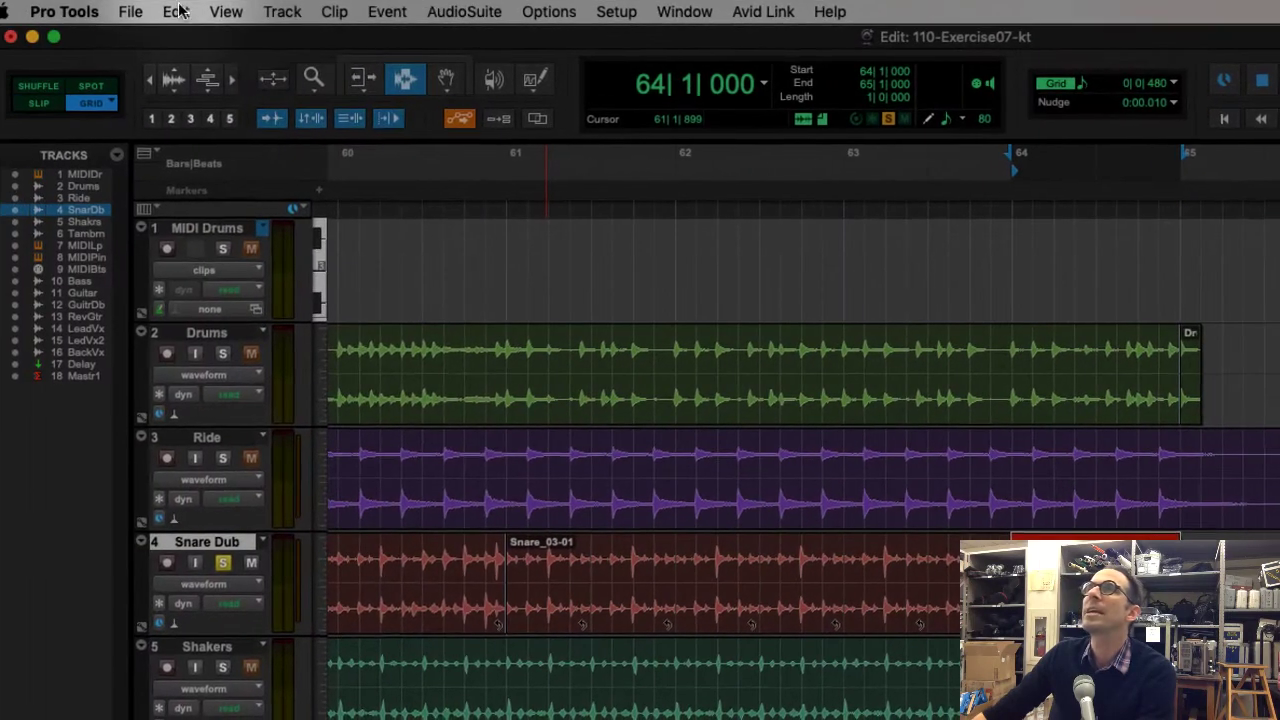
Step: Separate the selected last bar of the snare loop on the grid with a pre-separate amount of 2 mSec
click(186, 11)
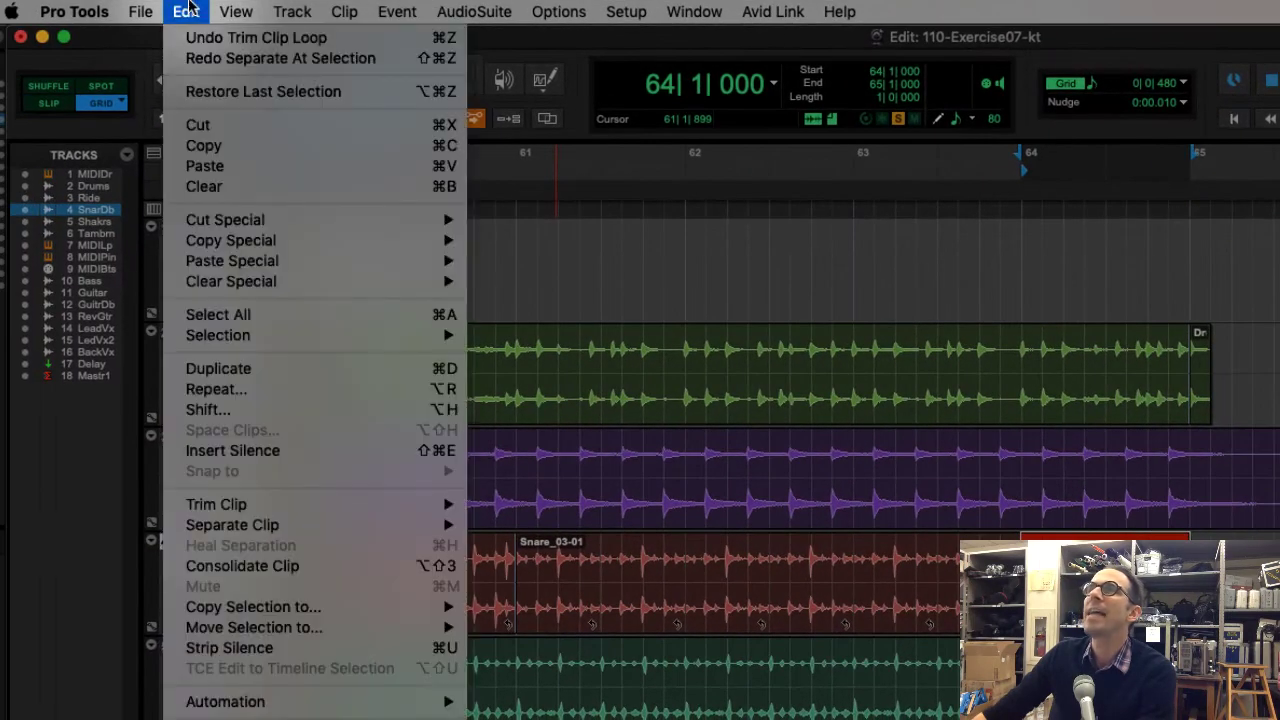
mouse_move(387, 528)
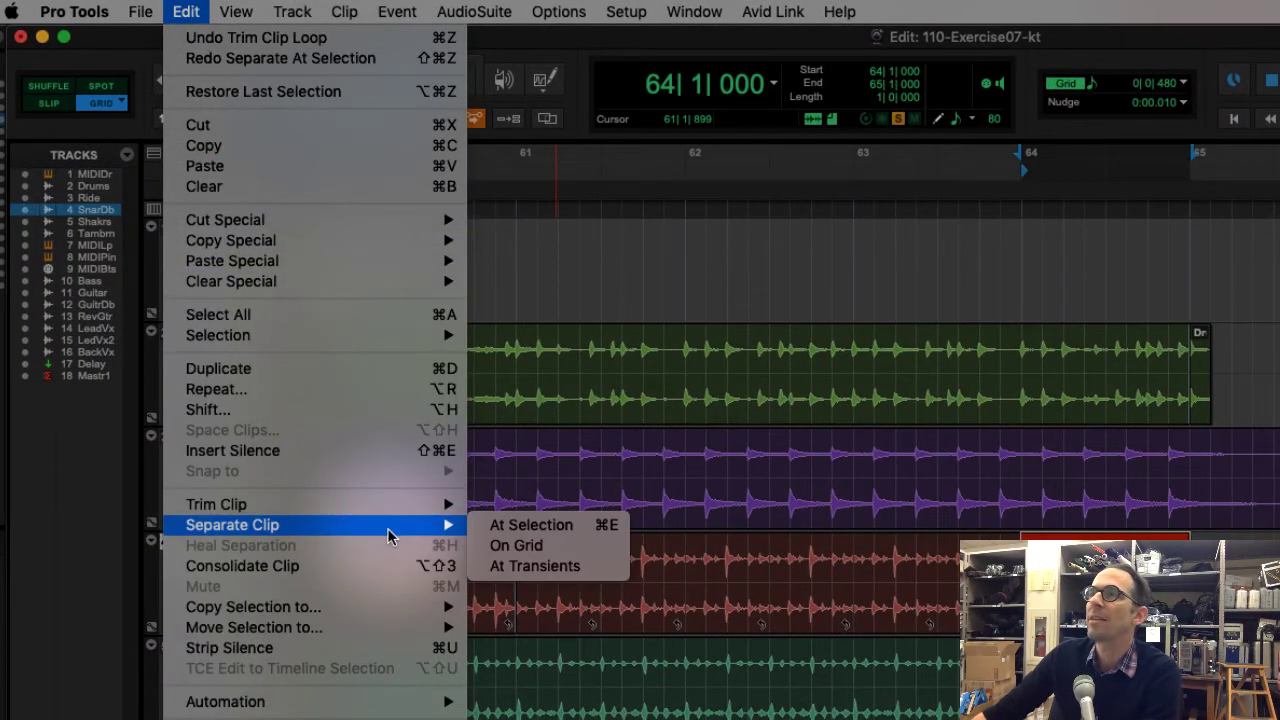
click(604, 544)
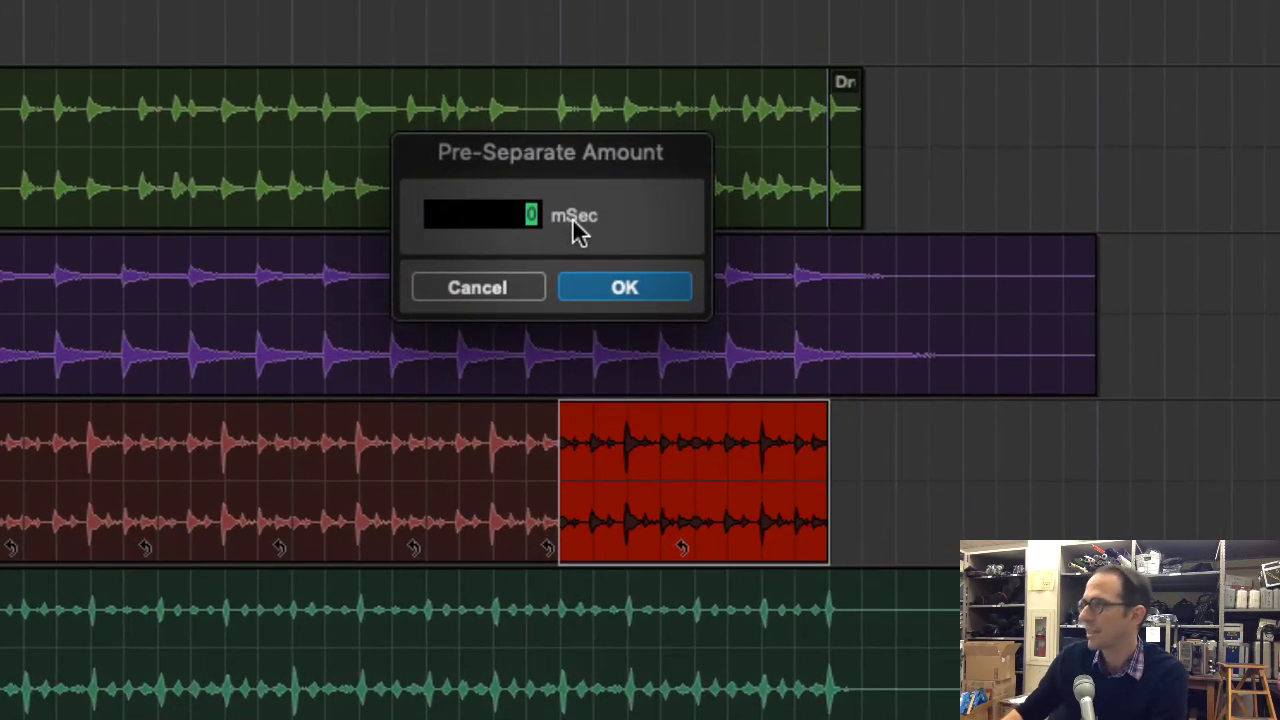
text(2)
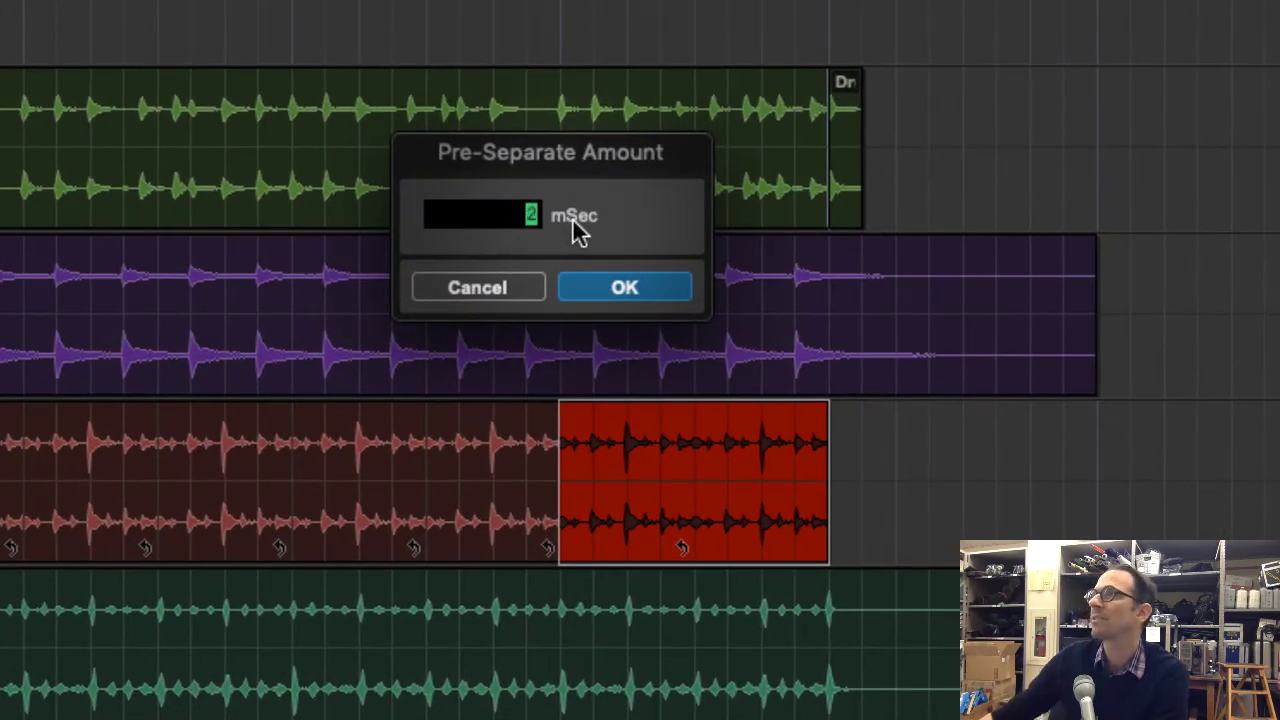
click(632, 288)
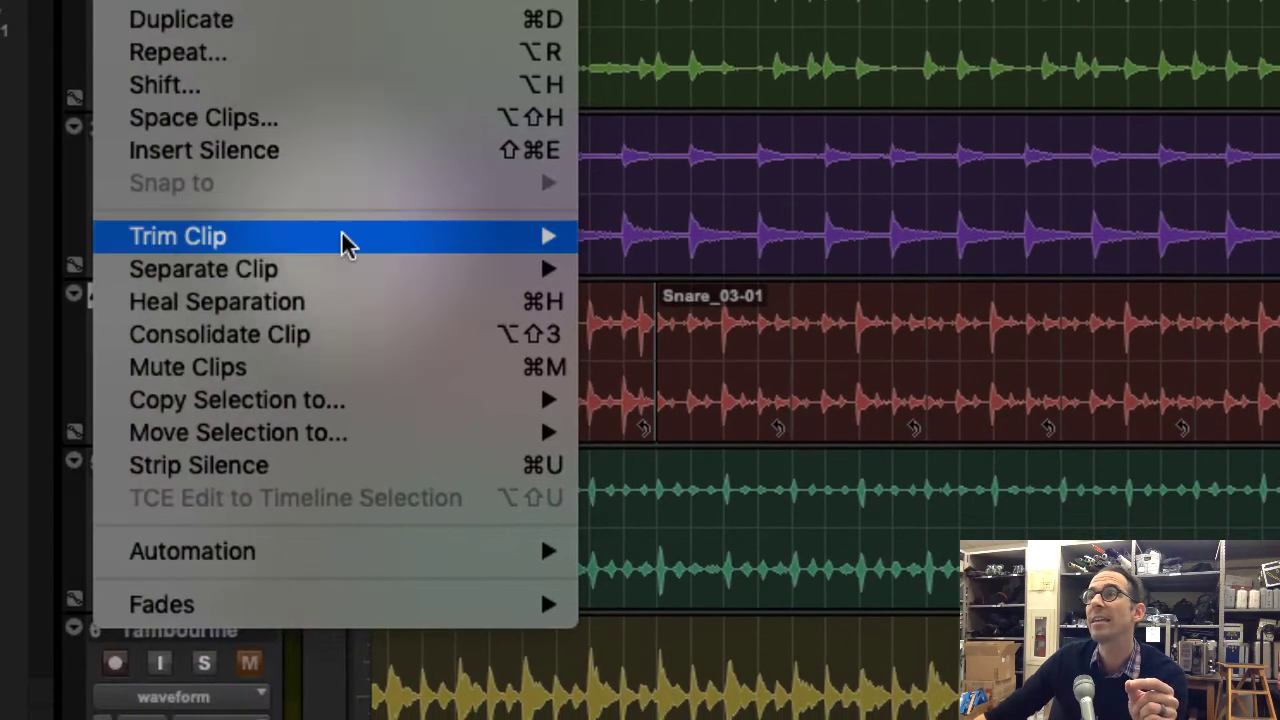
mouse_move(352, 277)
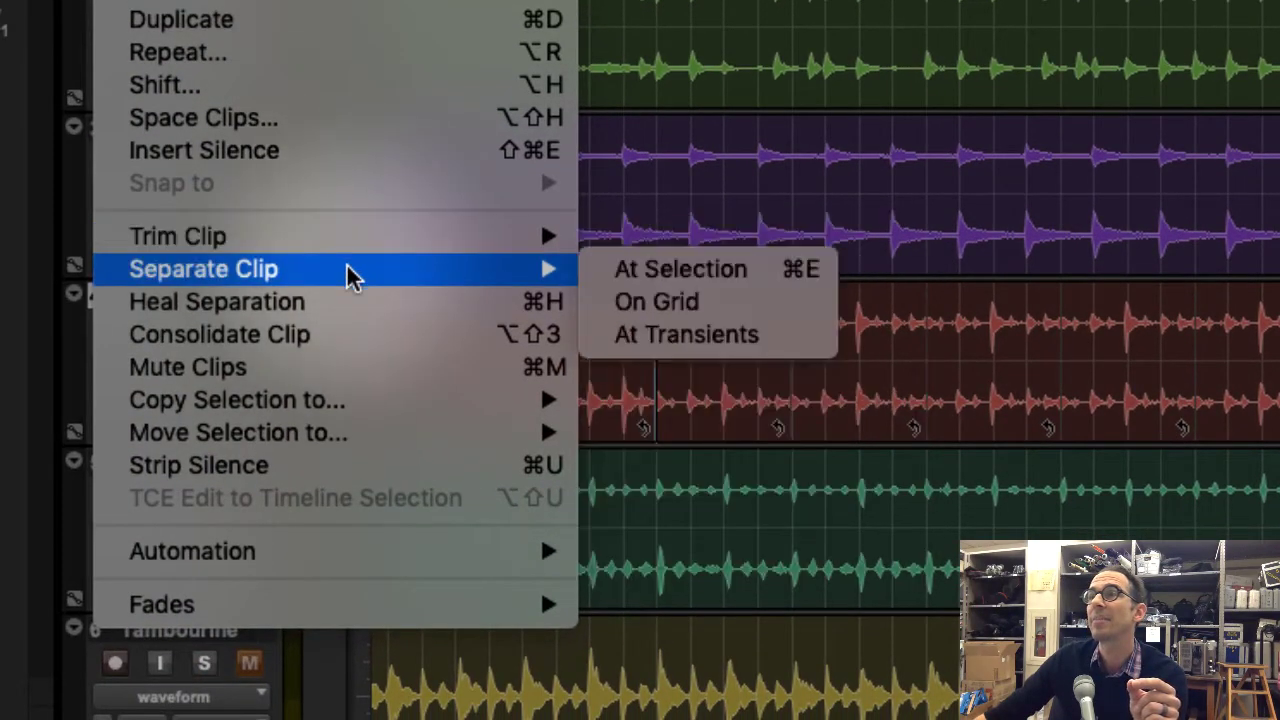
click(722, 314)
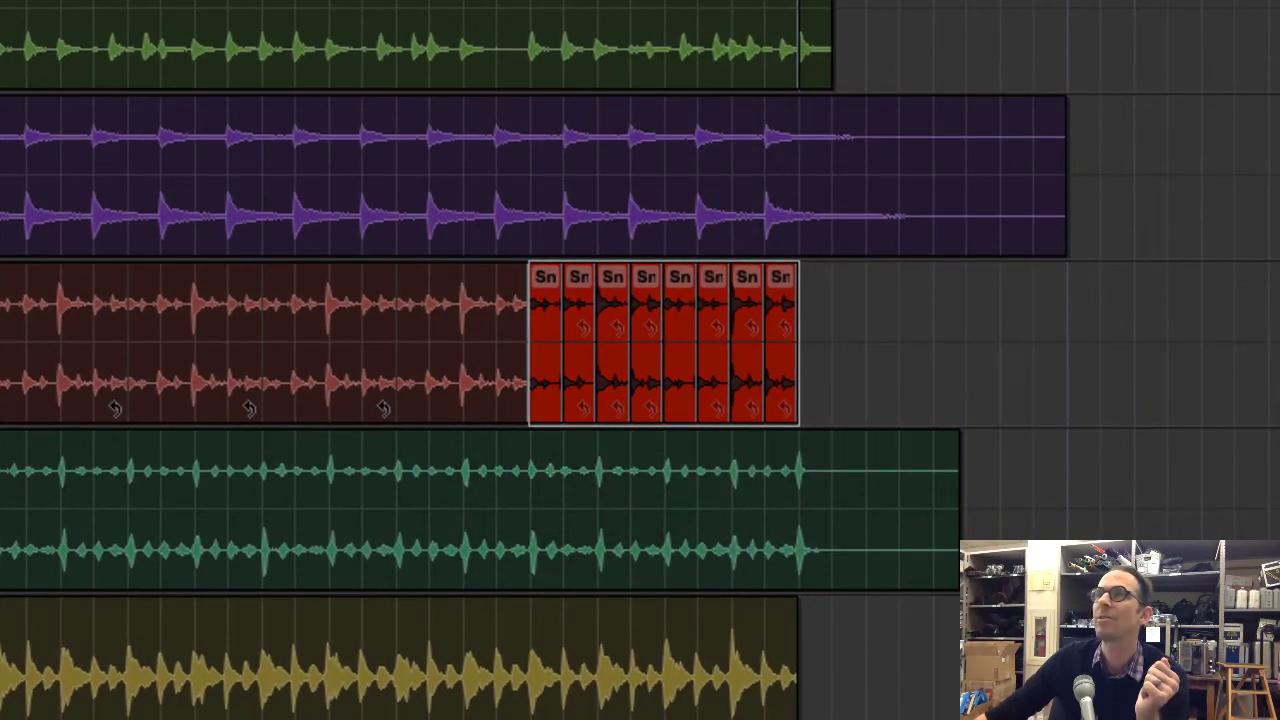
Step: Examine the clip boundary at bar 64 closely to check the pre-separation padding before the first 1/8-note snare clip
key(ctrl+bracketright)
key(ctrl+bracketright)
key(ctrl+bracketright)
key(ctrl+bracketright)
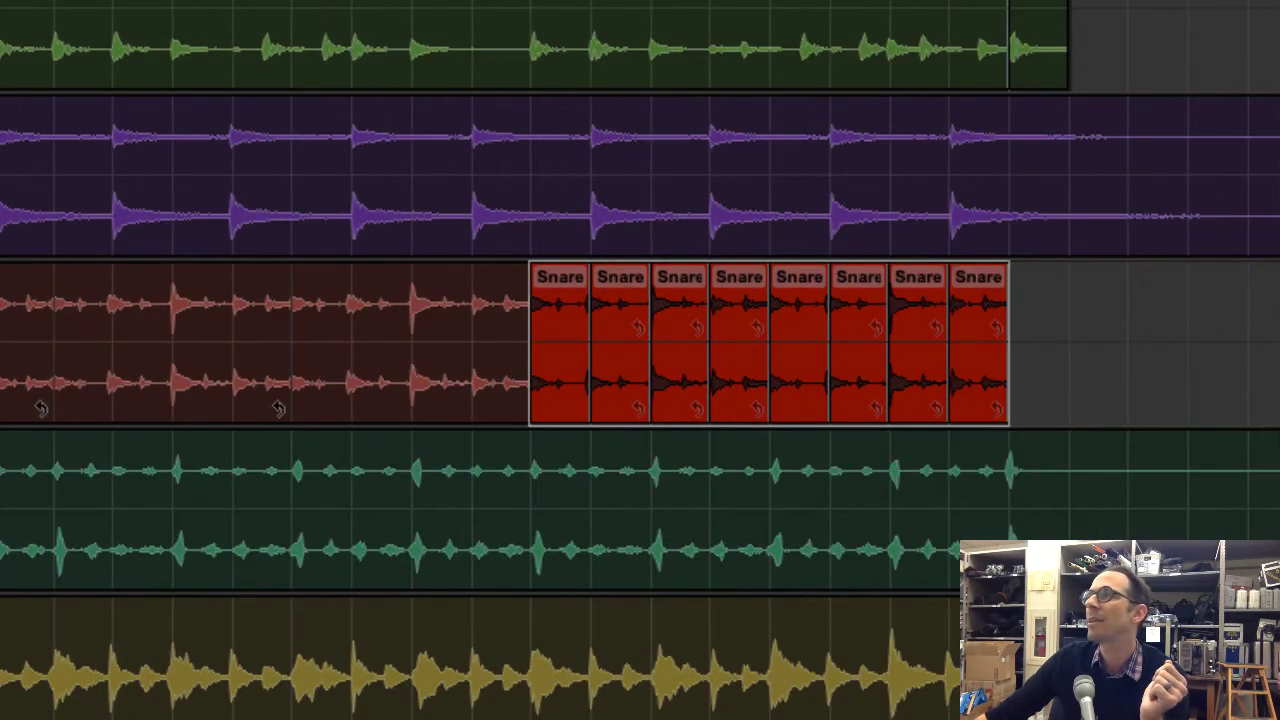
key(ctrl+bracketright)
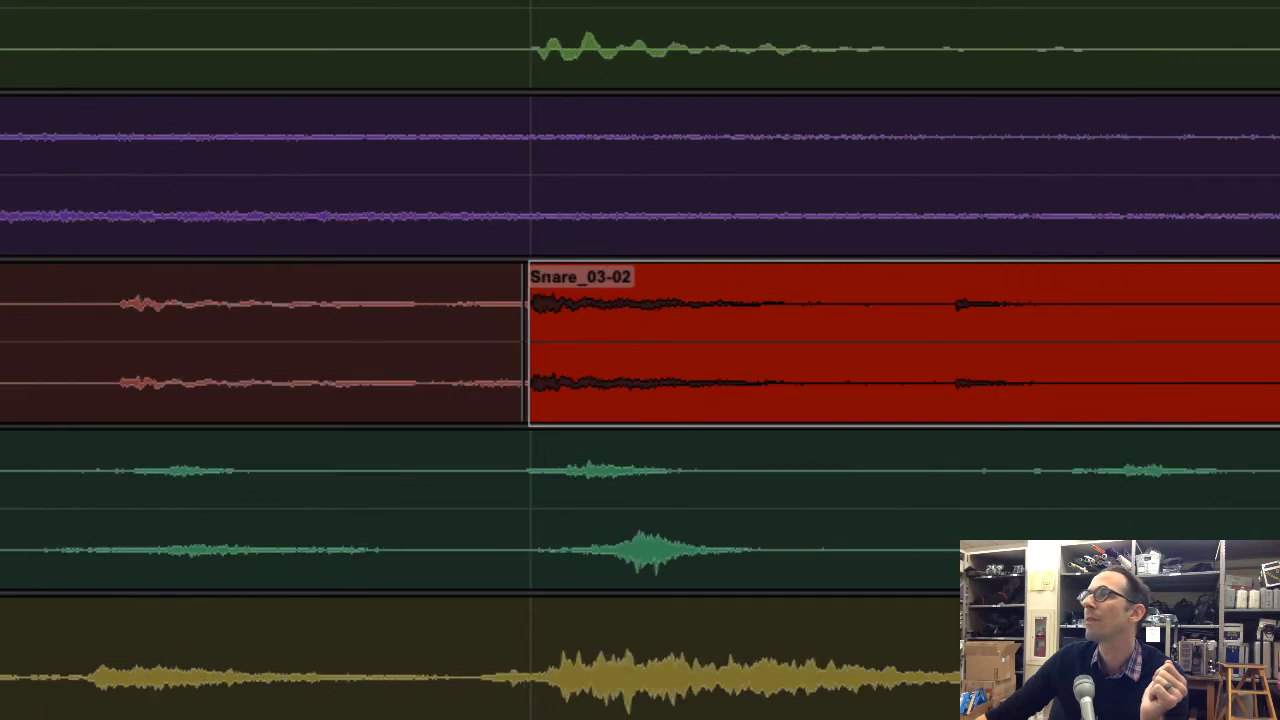
key(ctrl+bracketright)
key(ctrl+bracketright)
key(ctrl+bracketright)
key(ctrl+bracketright)
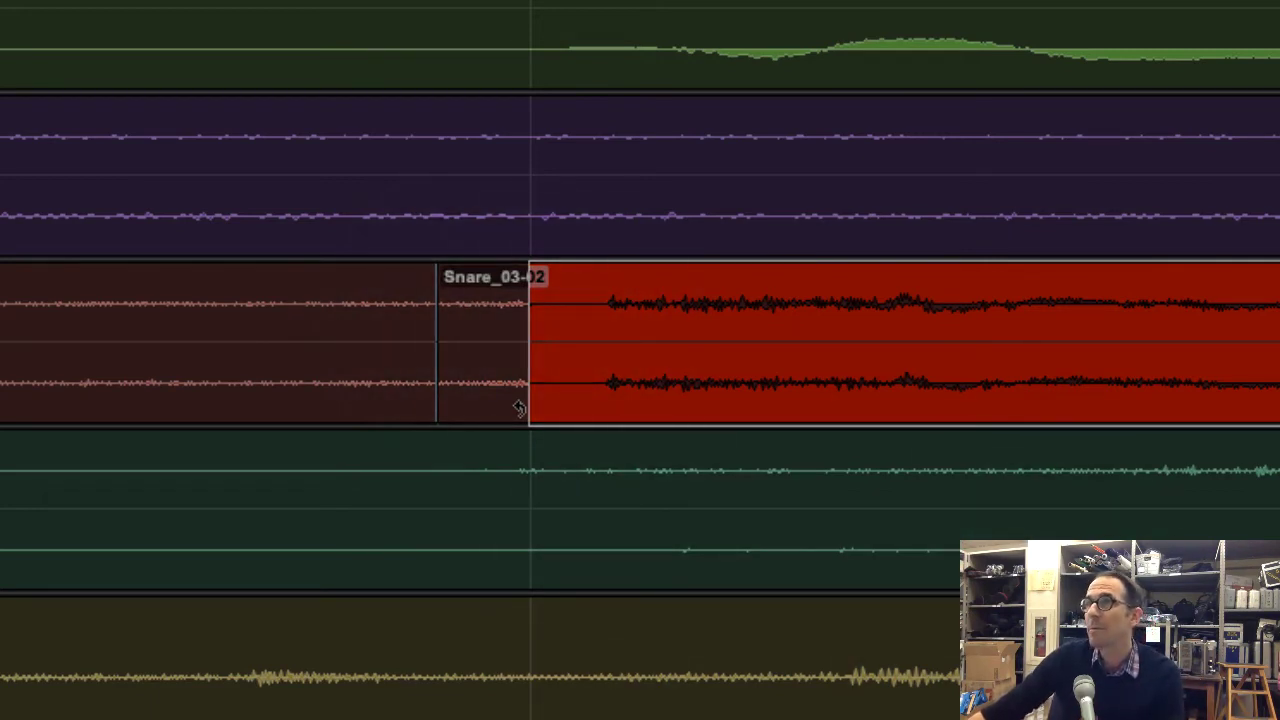
key(ctrl+bracketleft)
key(ctrl+bracketleft)
key(ctrl+bracketleft)
key(ctrl+bracketleft)
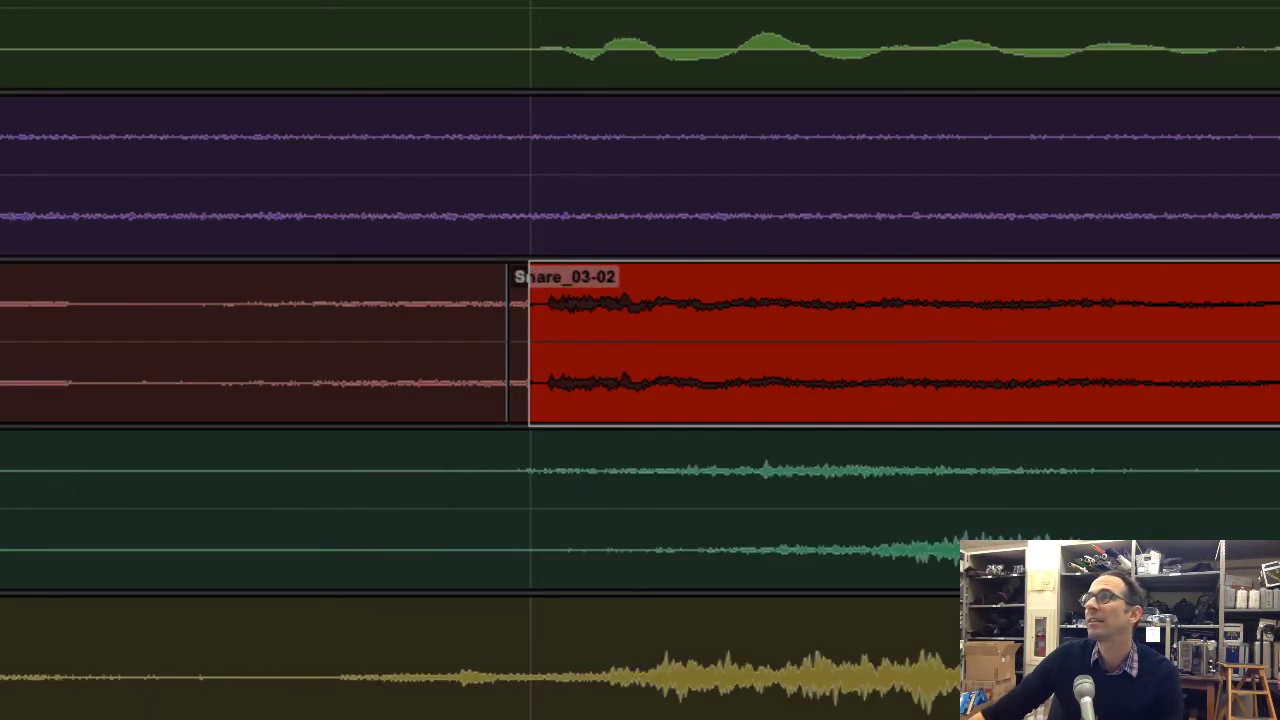
key(ctrl+bracketleft)
key(ctrl+bracketleft)
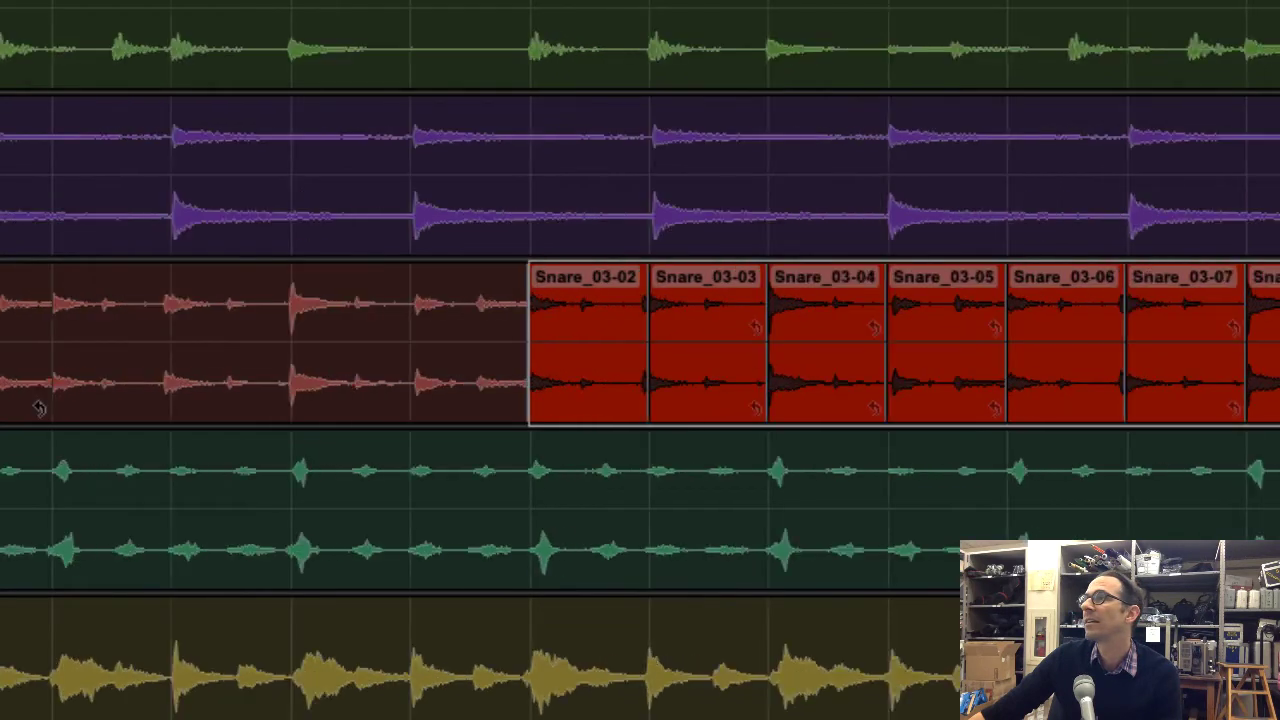
key(ctrl+bracketleft)
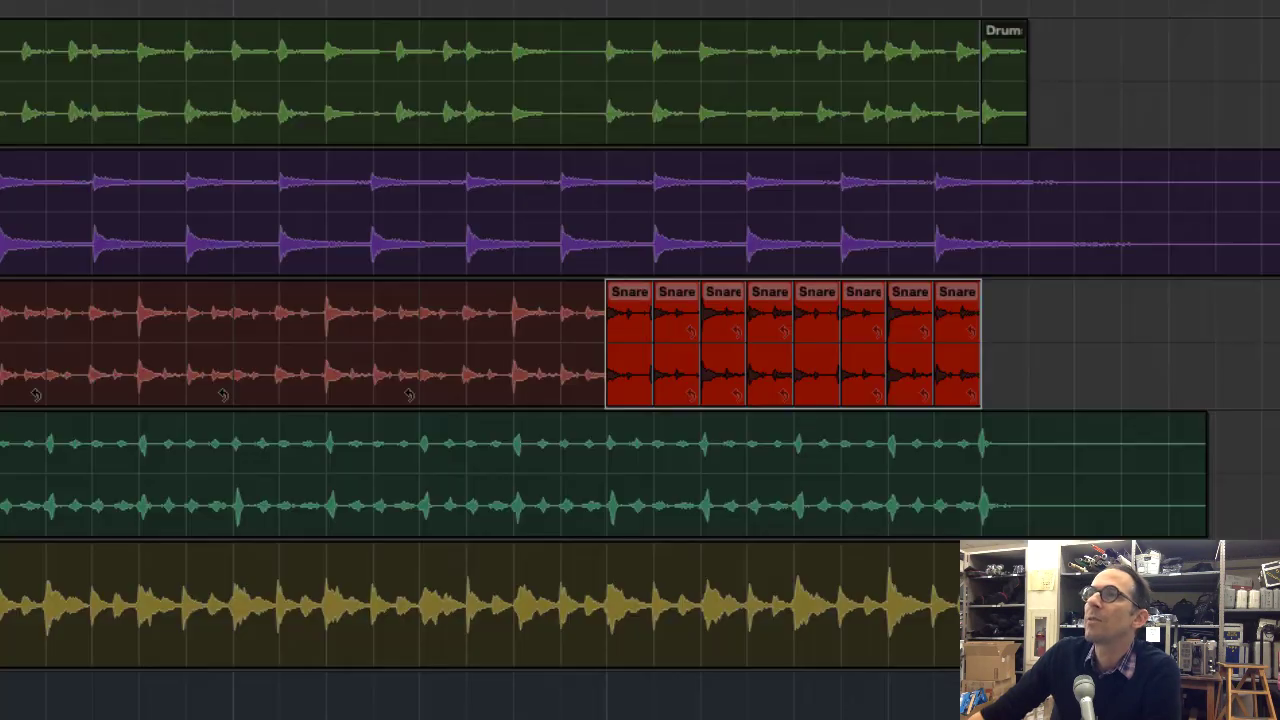
Step: Select only the first 1/8-note snare clip at bar 64
key(ctrl+])
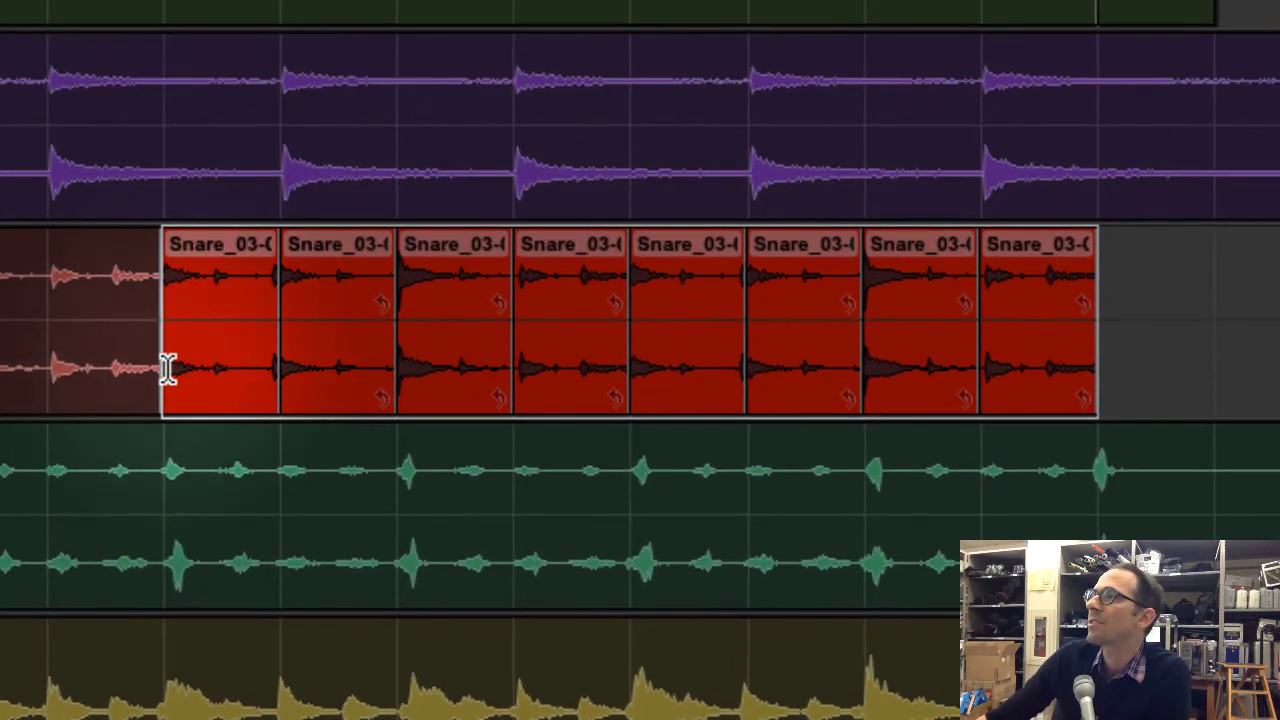
click(205, 362)
click(232, 362)
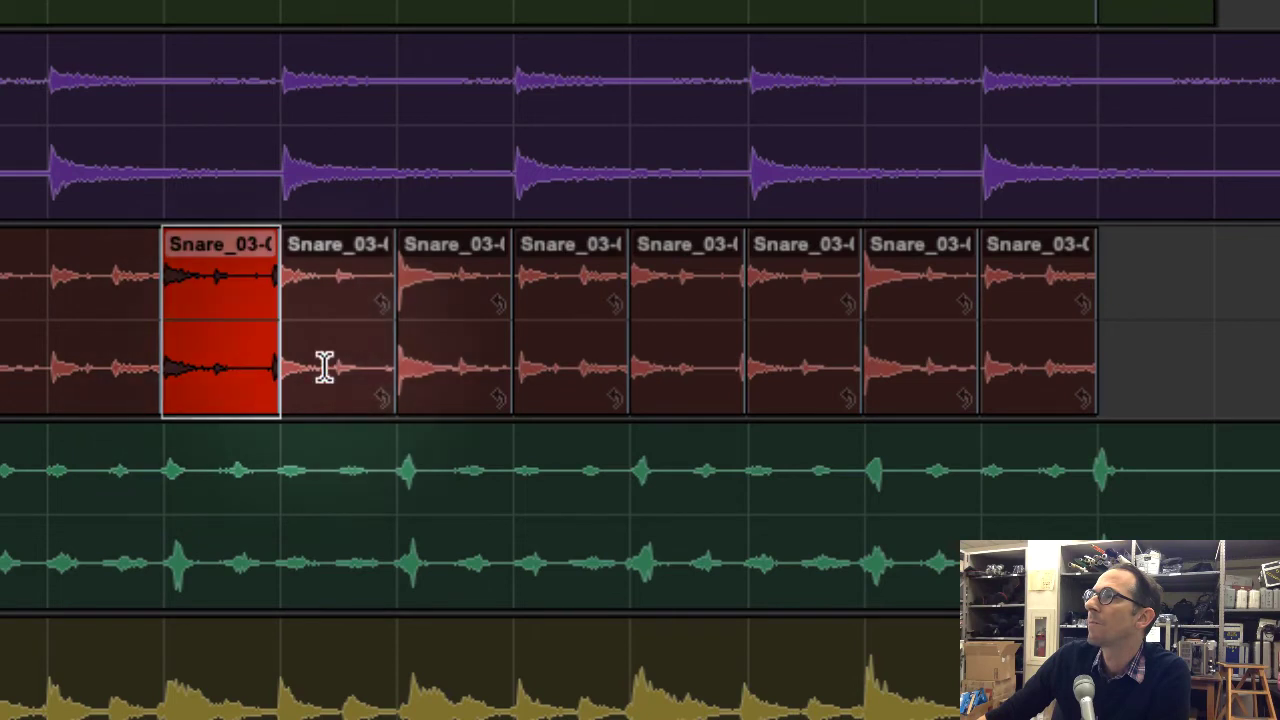
Step: Increase the Snare Dub track height and select only the third 1/8-note snare clip, from 64|2|000 to 64|2|480
click(300, 357)
click(425, 354)
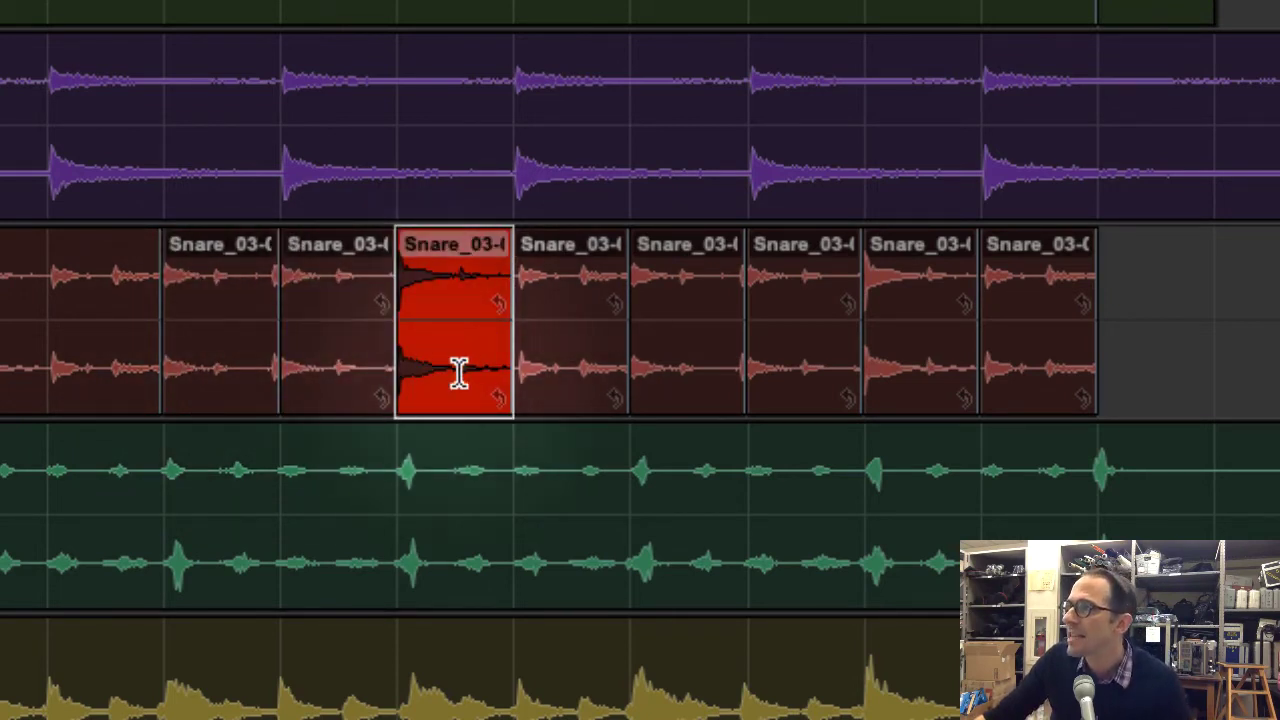
key(ctrl+Up)
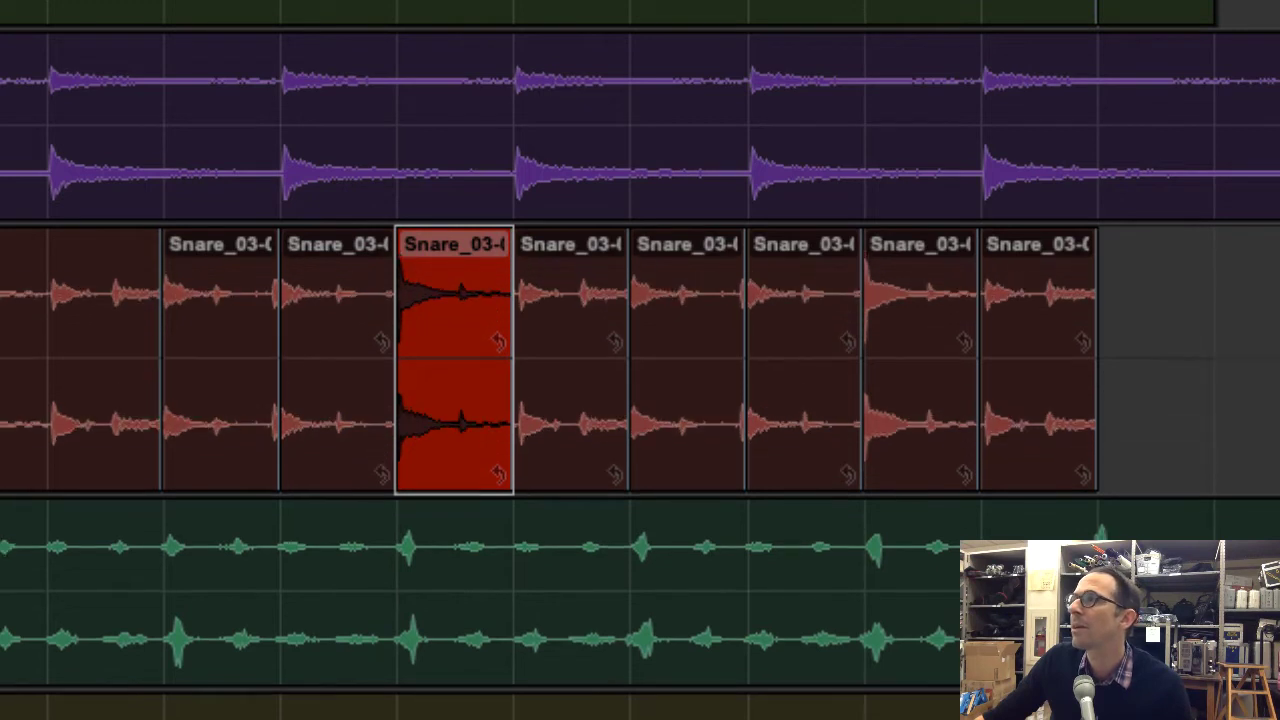
click(477, 470)
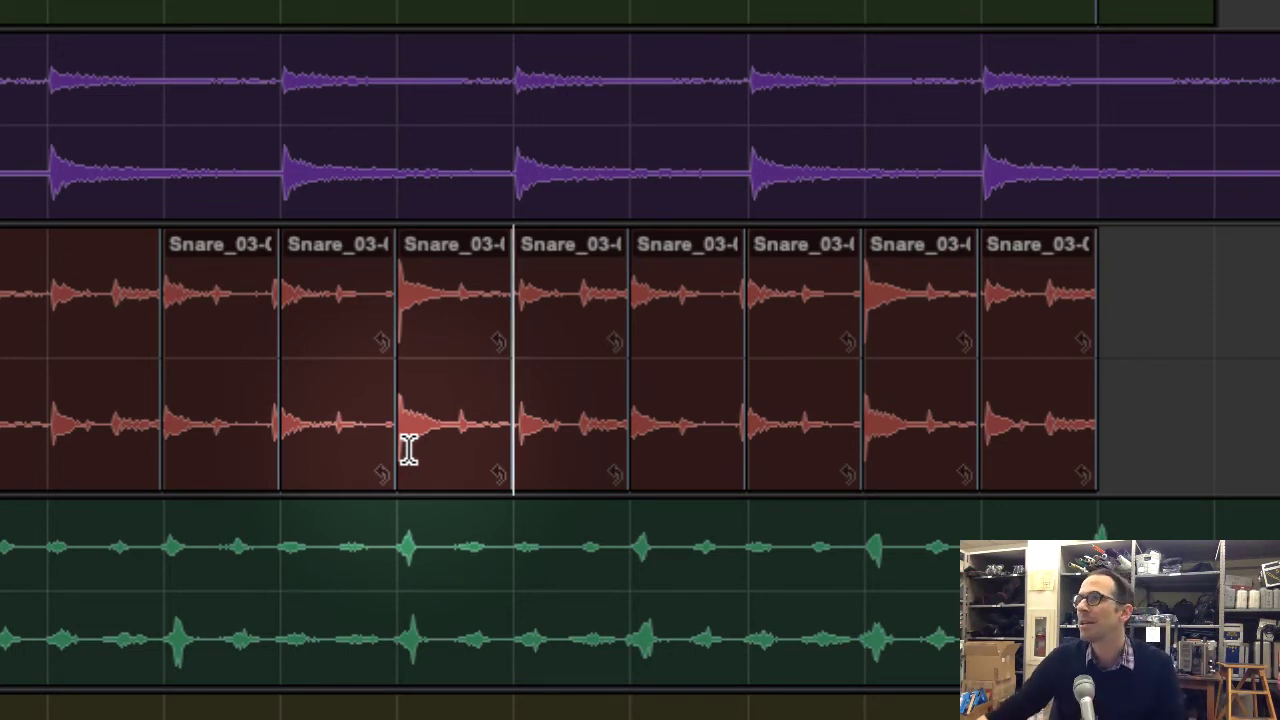
double_click(495, 442)
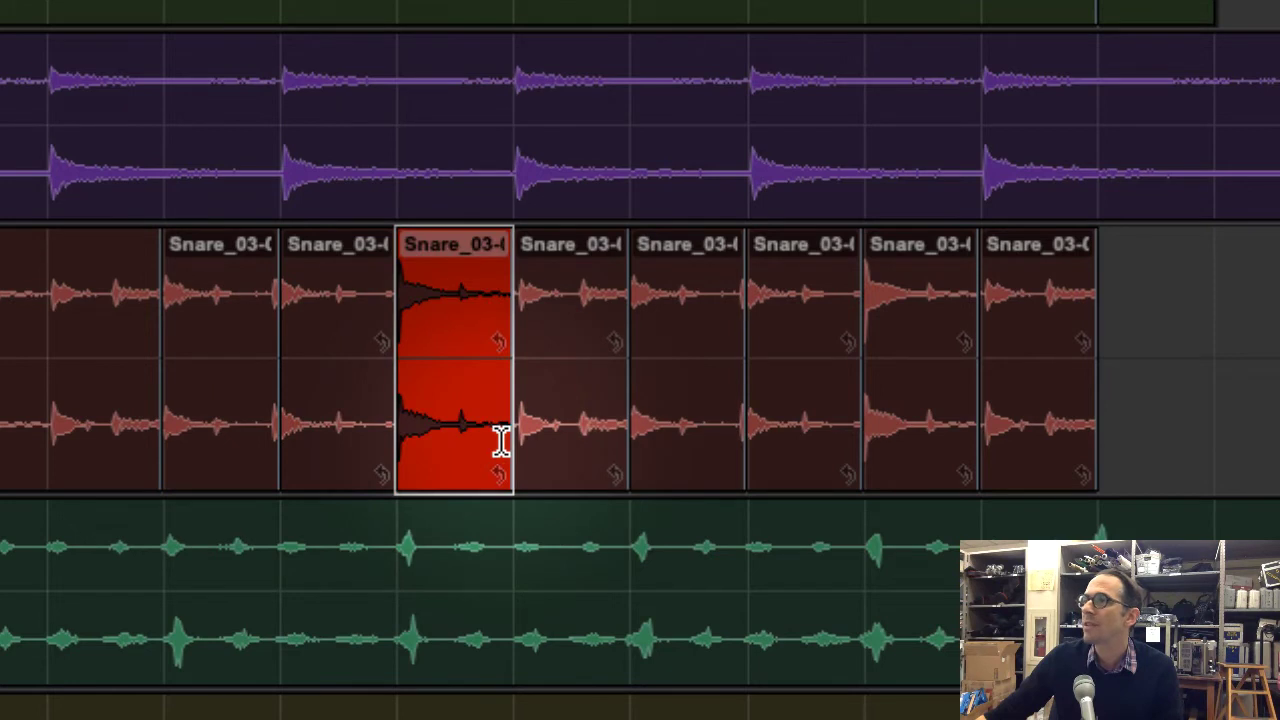
click(397, 453)
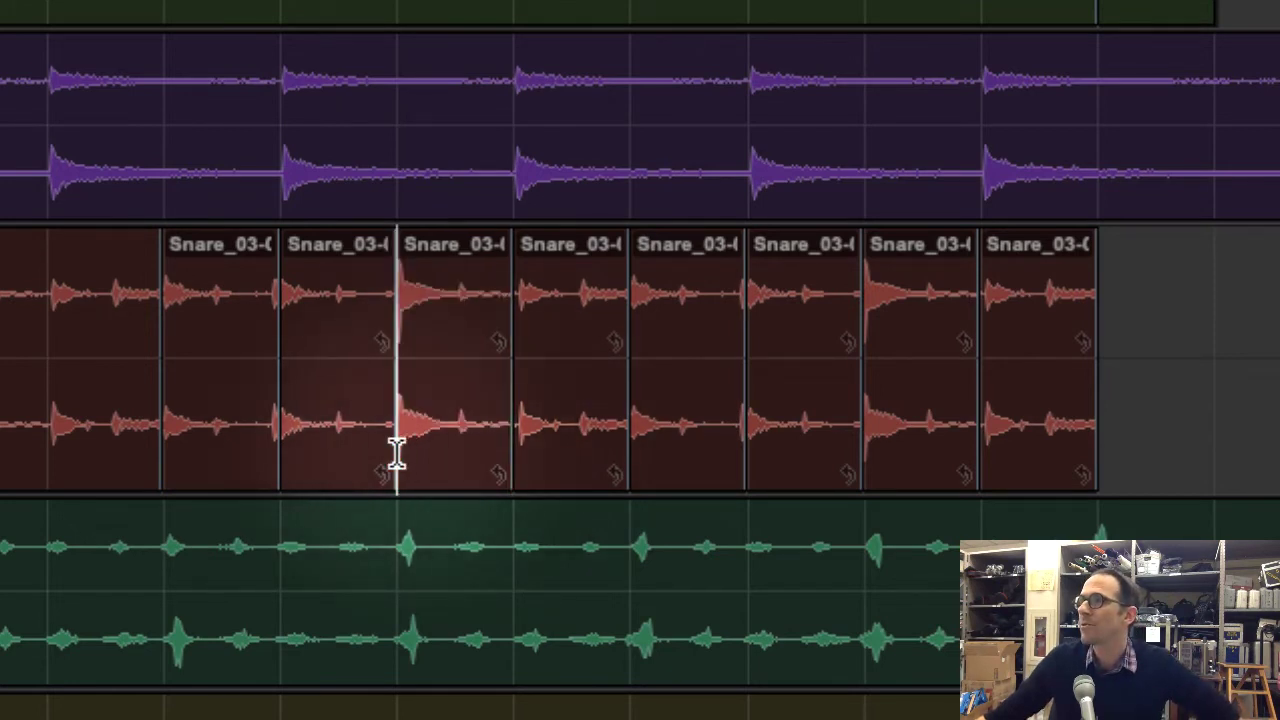
double_click(443, 453)
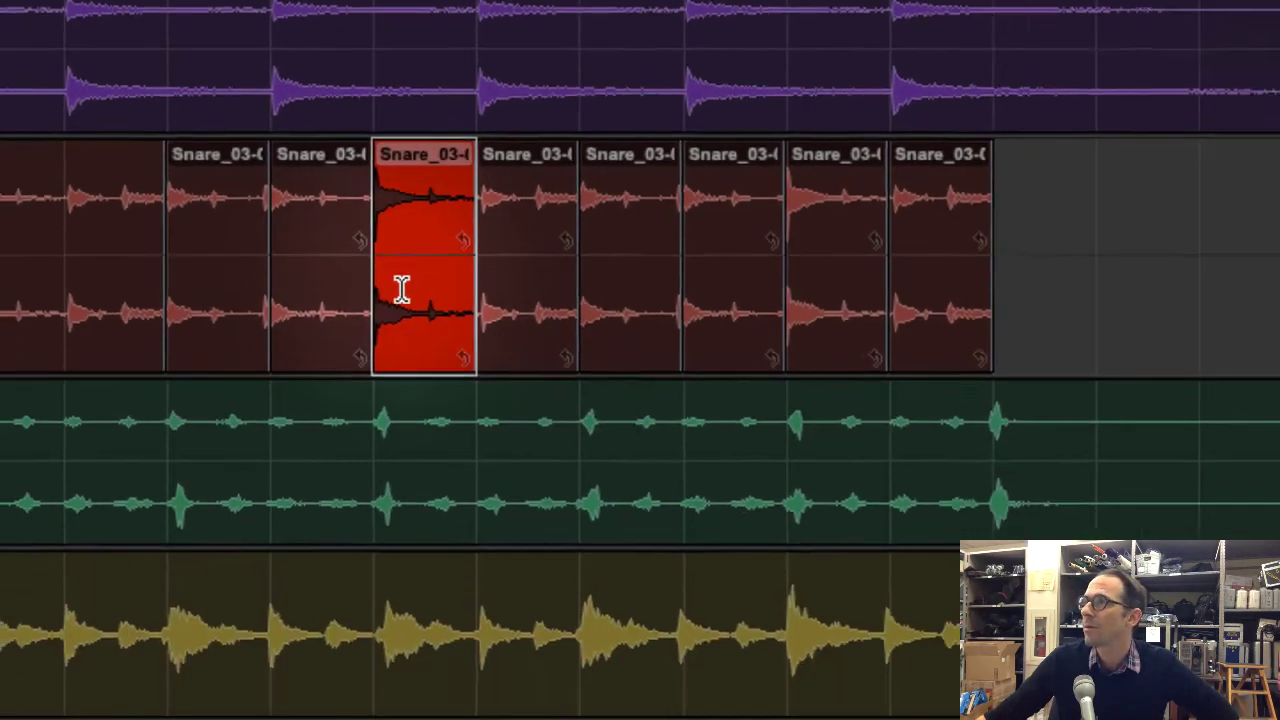
Step: Duplicate the selected third 1/8-note snare clip so that the copy falls one 1/8 note later
right_click(429, 400)
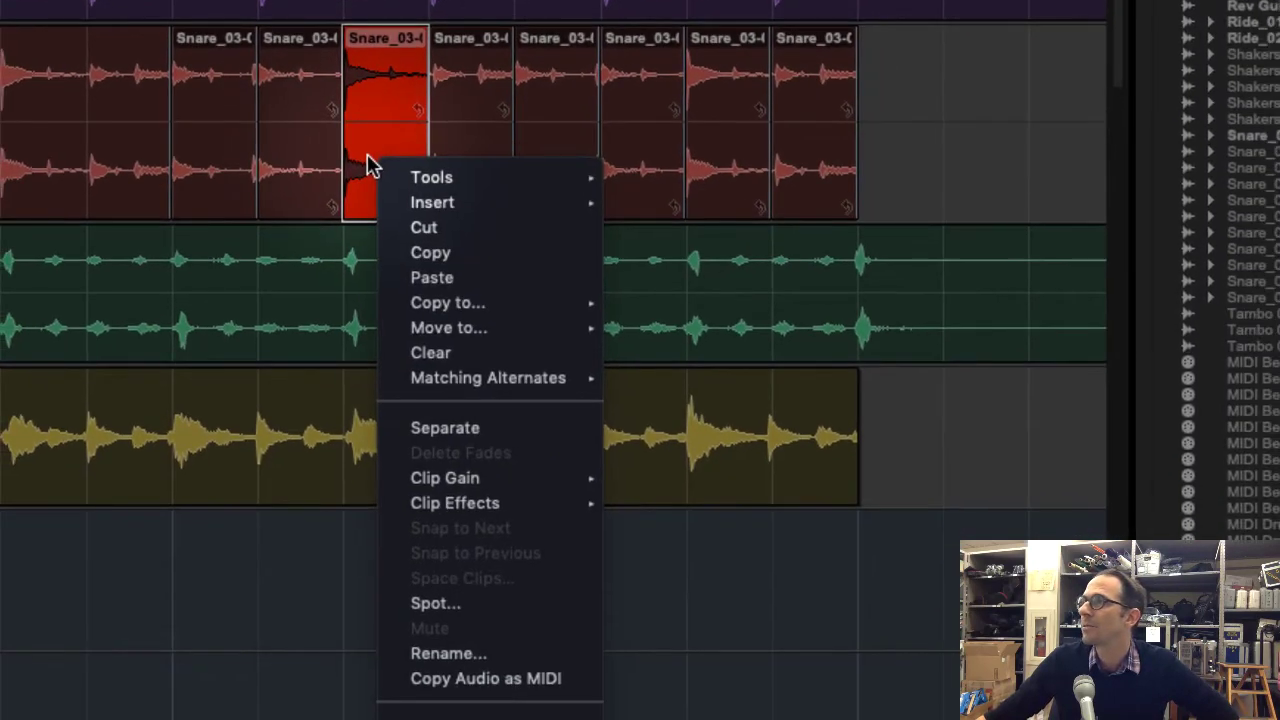
scroll(455, 470, down, 2)
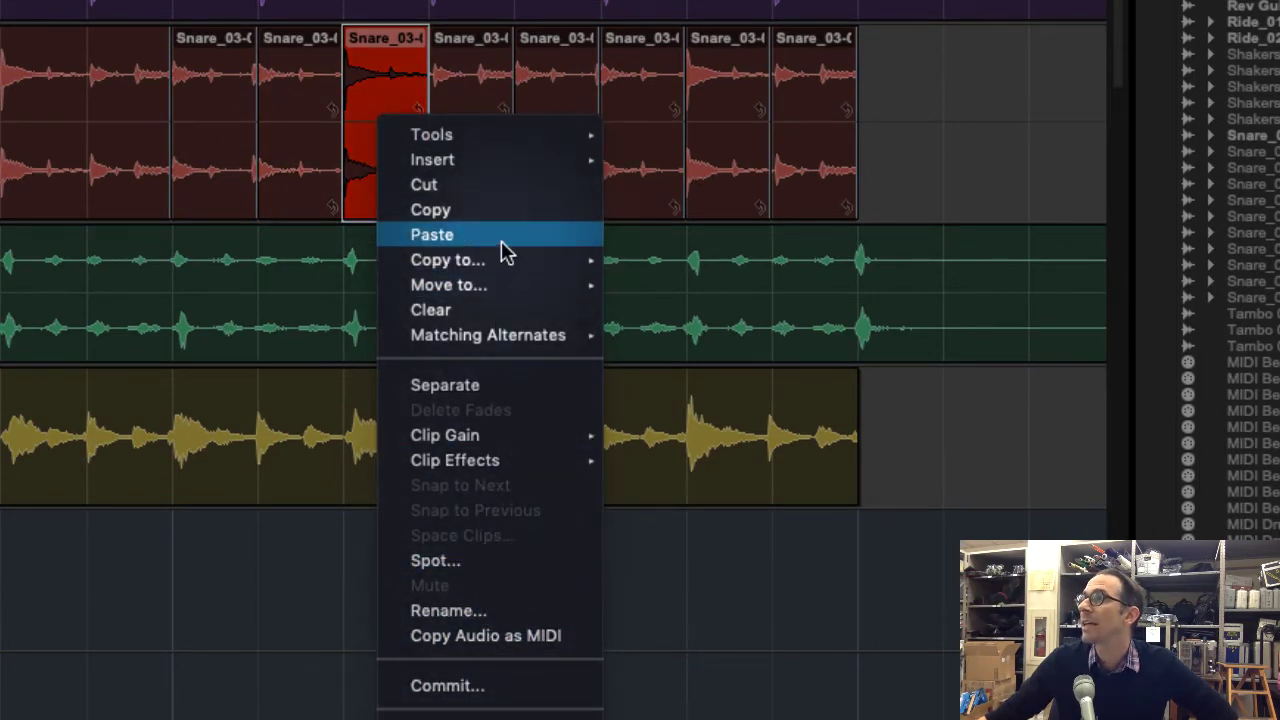
click(914, 137)
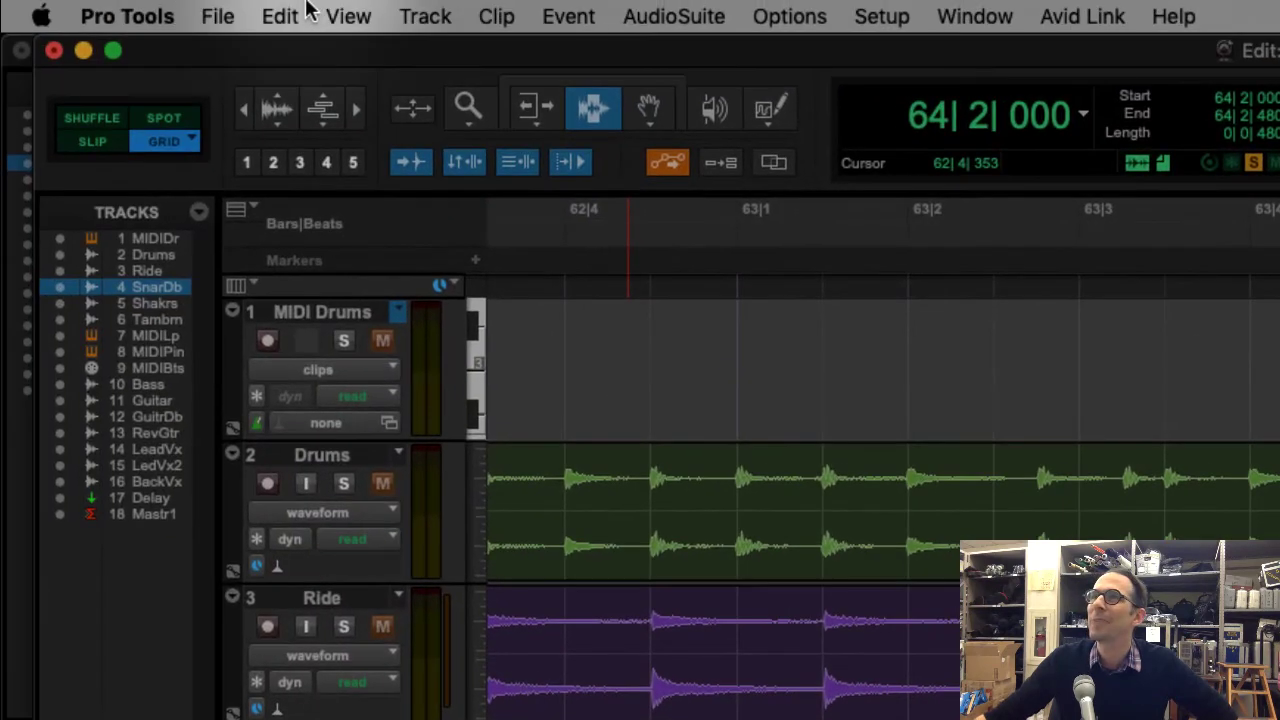
click(280, 16)
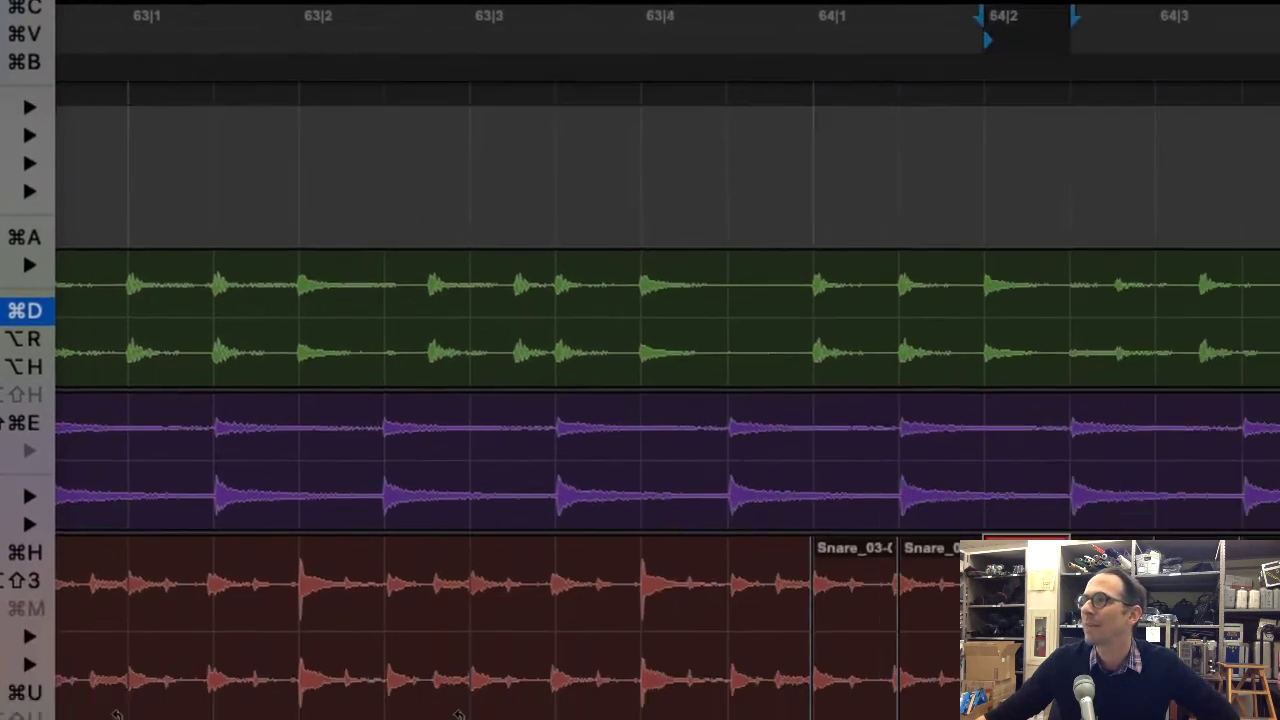
click(478, 504)
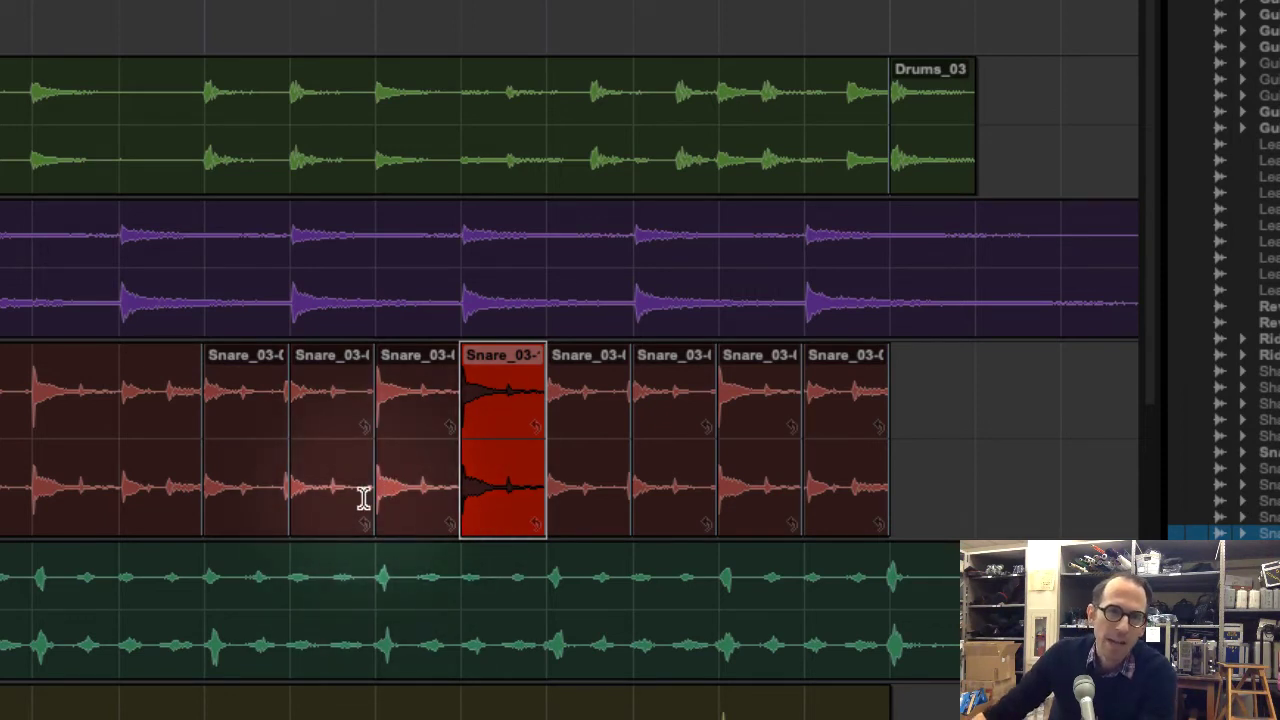
Step: Compare the third 1/8-note snare clip with the duplicate after it and review the Duplicate command
click(400, 421)
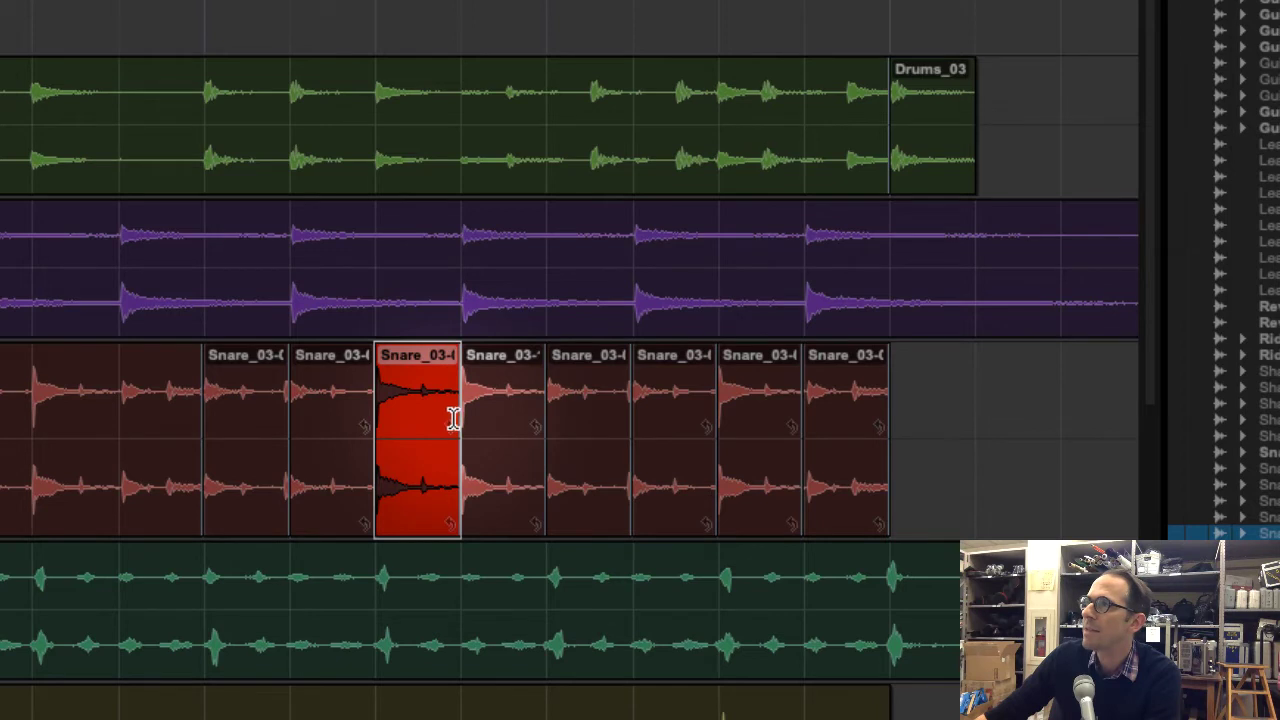
shift+click(538, 405)
shift+click(454, 428)
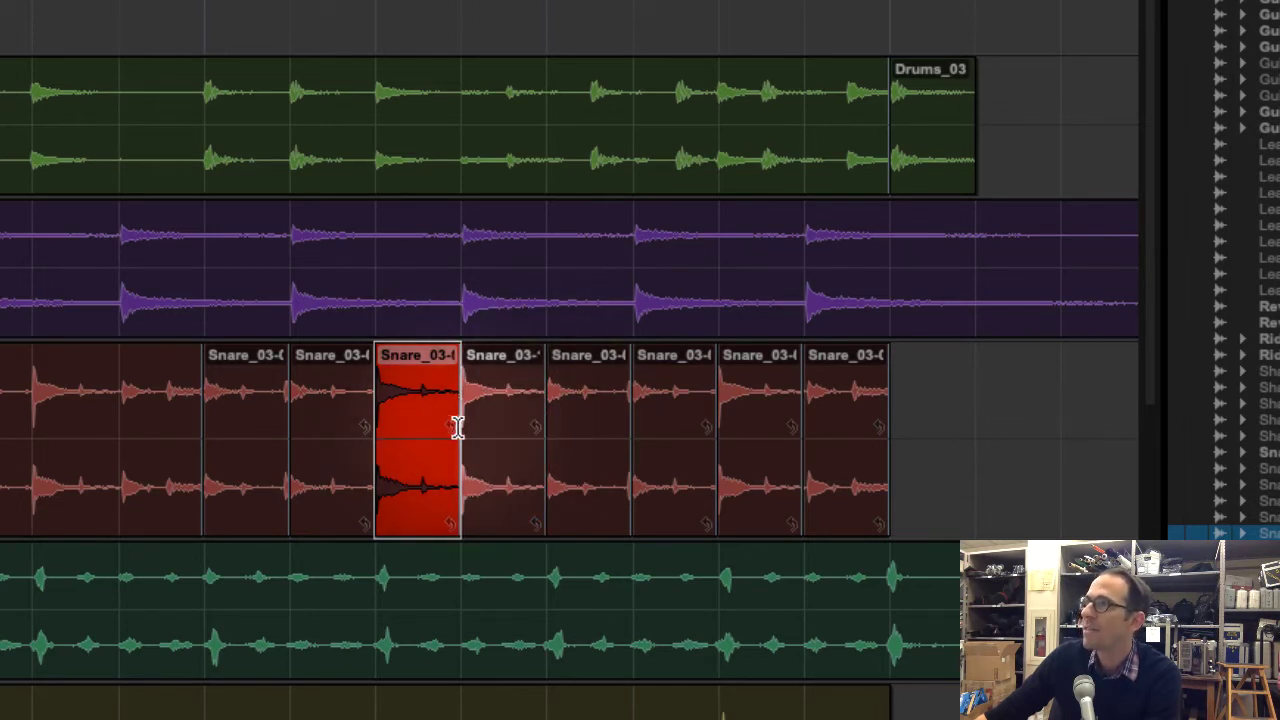
click(466, 414)
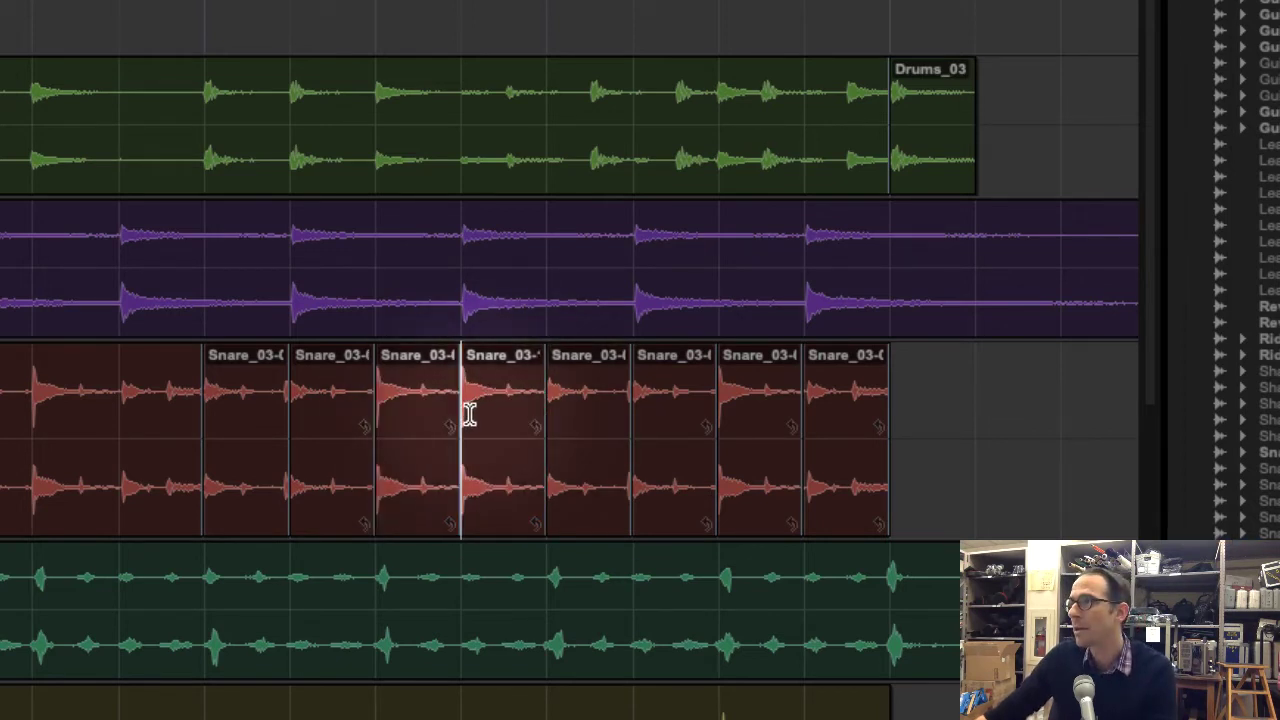
double_click(526, 418)
click(463, 416)
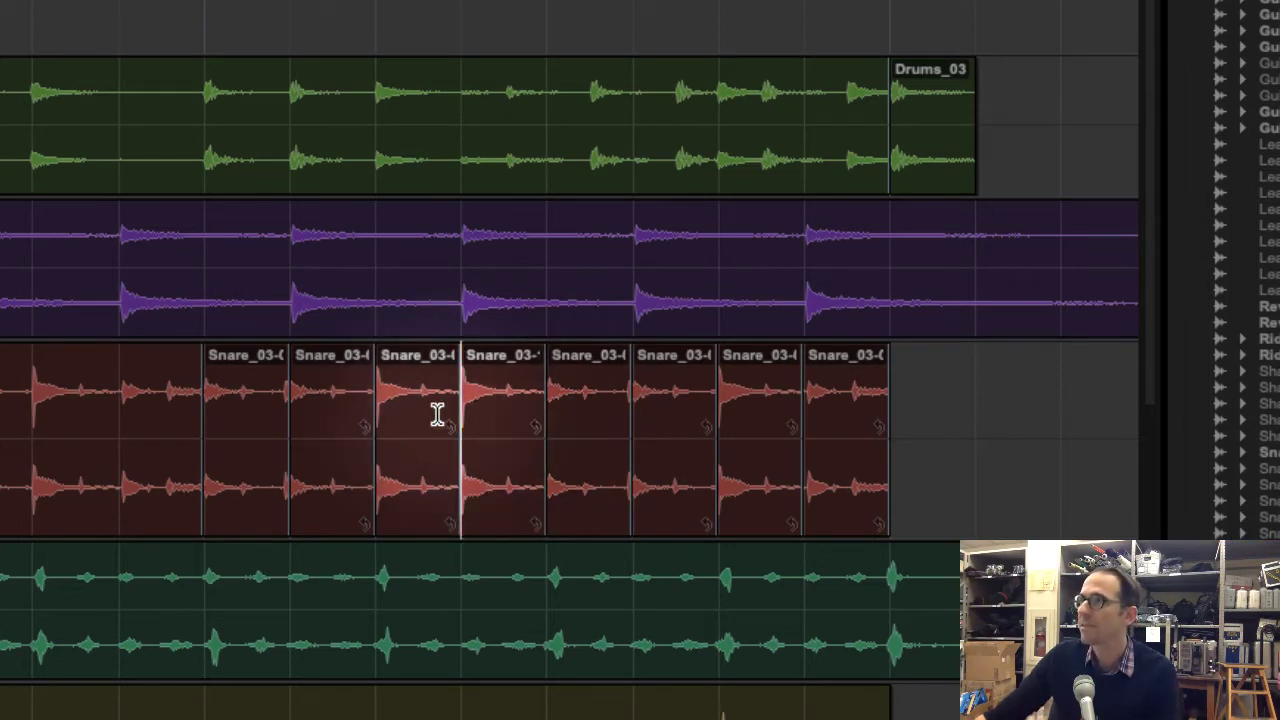
double_click(380, 420)
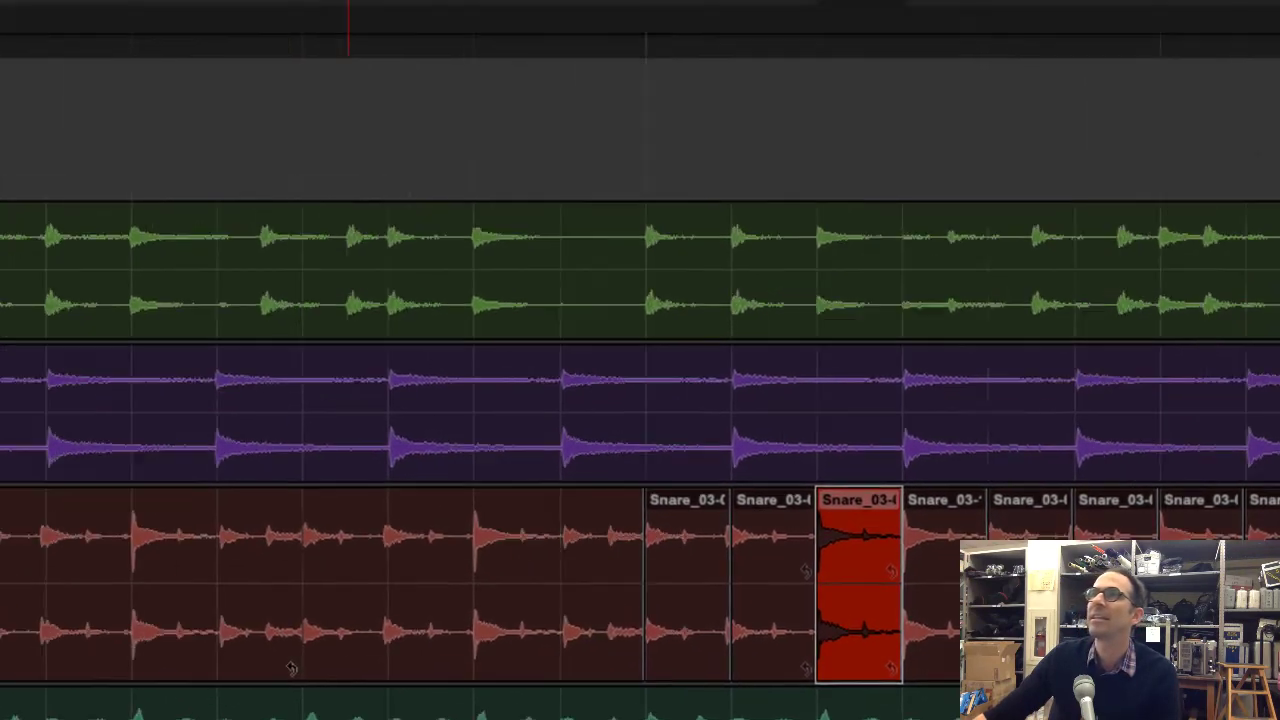
click(237, 12)
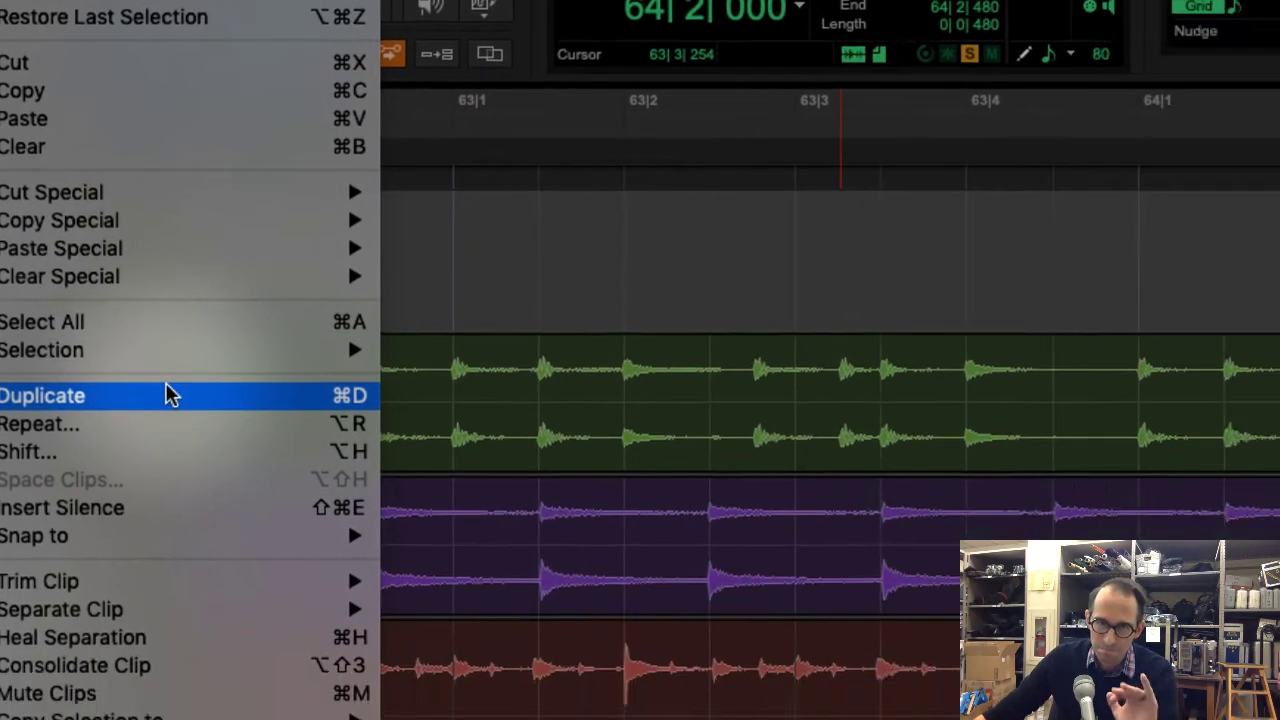
click(410, 503)
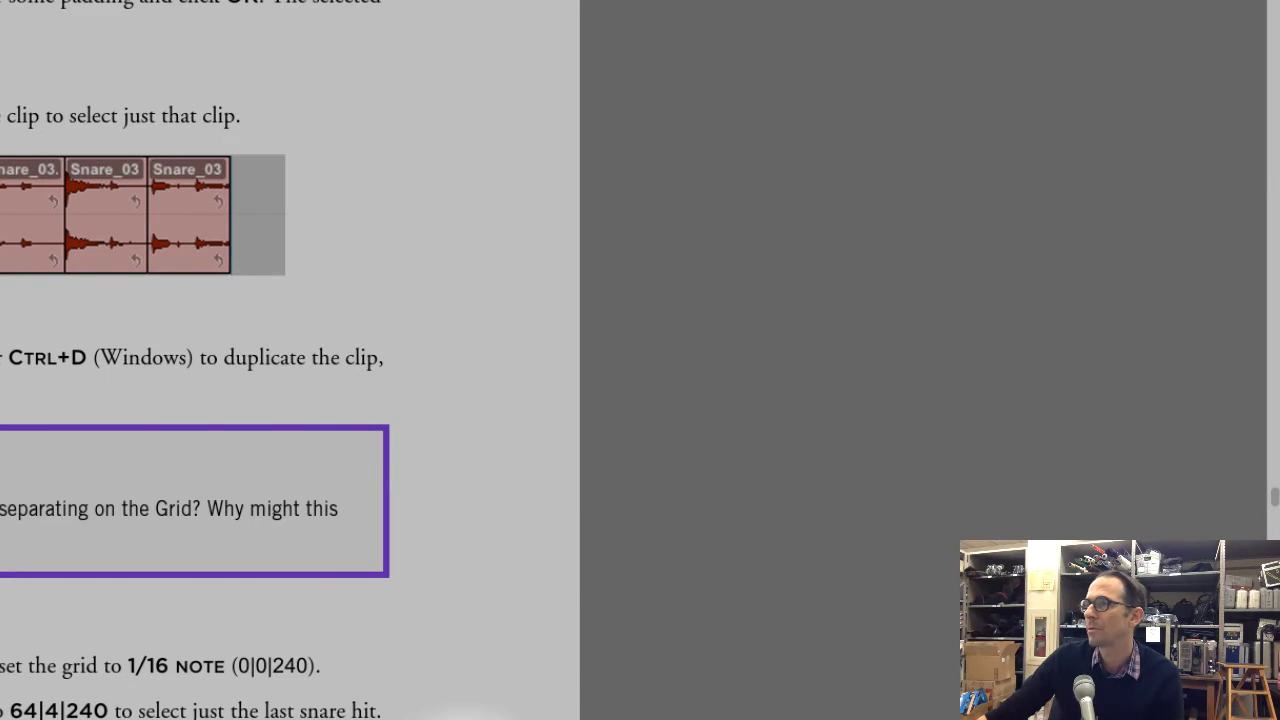
Step: Check the instructions for duplicating the final snare hit in the exercise document, and set the Grid value to 1/16 note
scroll(670, 450, down, 1)
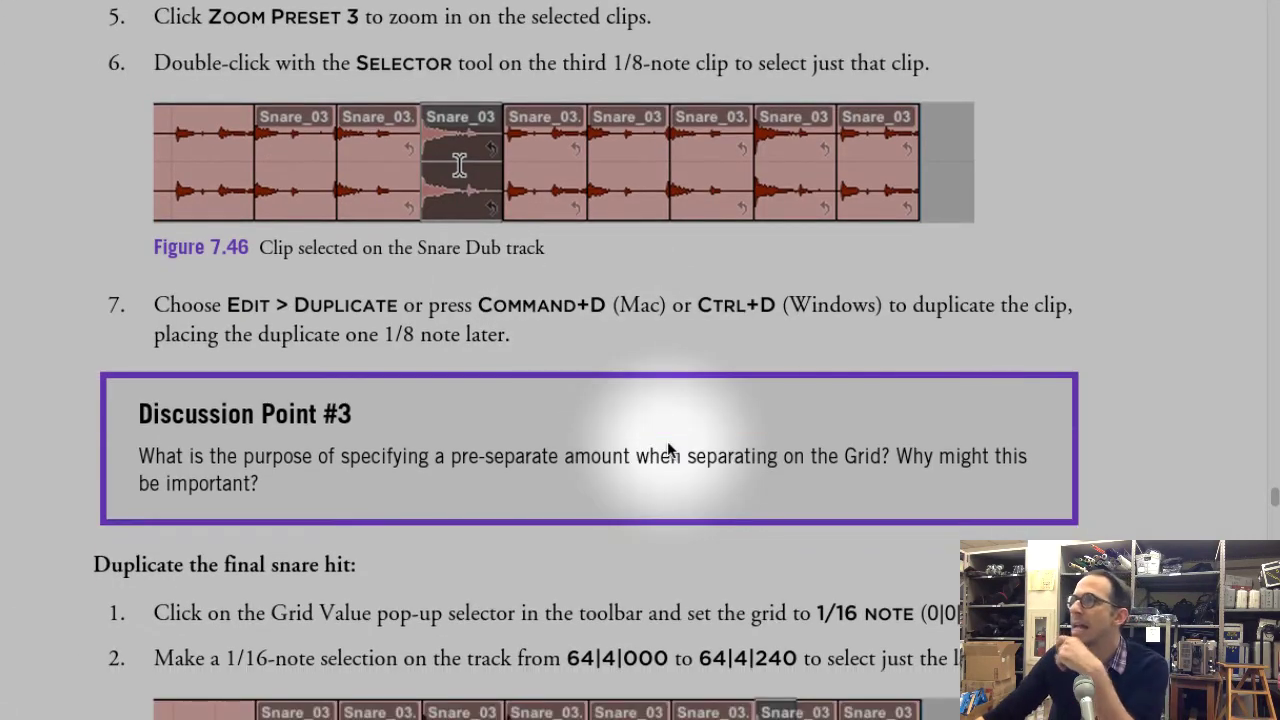
scroll(668, 450, down, 10)
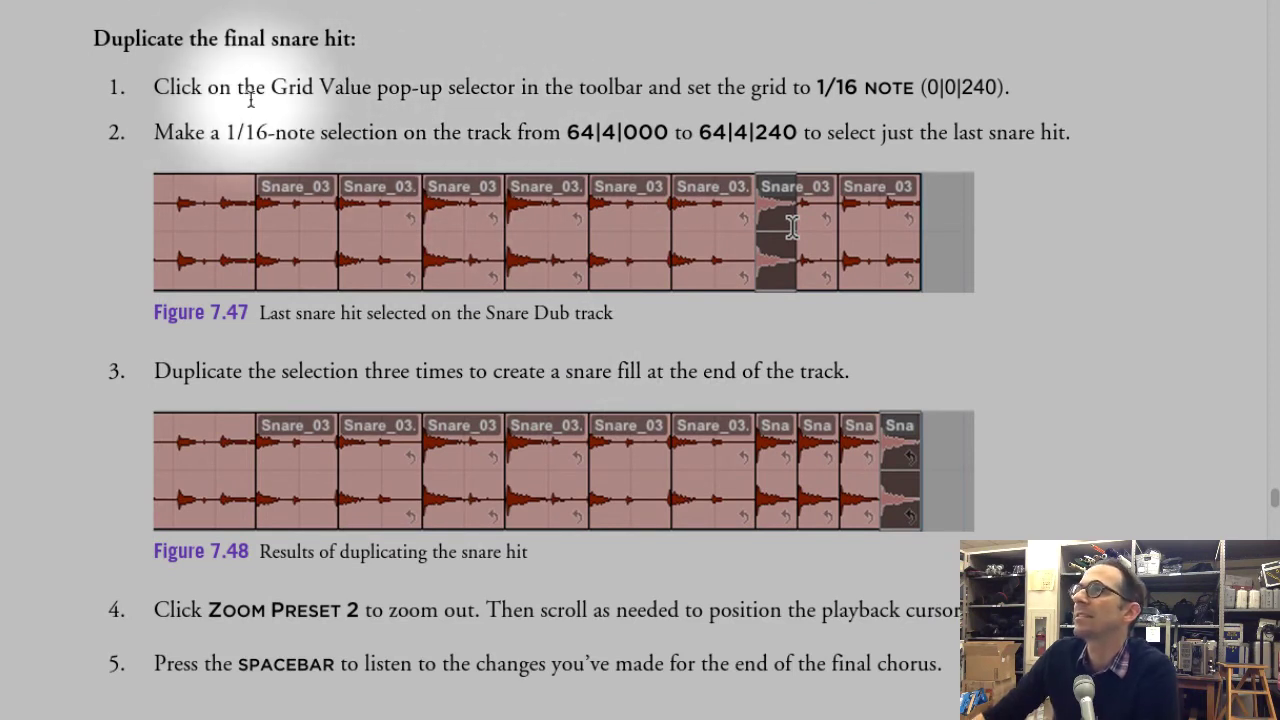
drag(171, 87, 1105, 155)
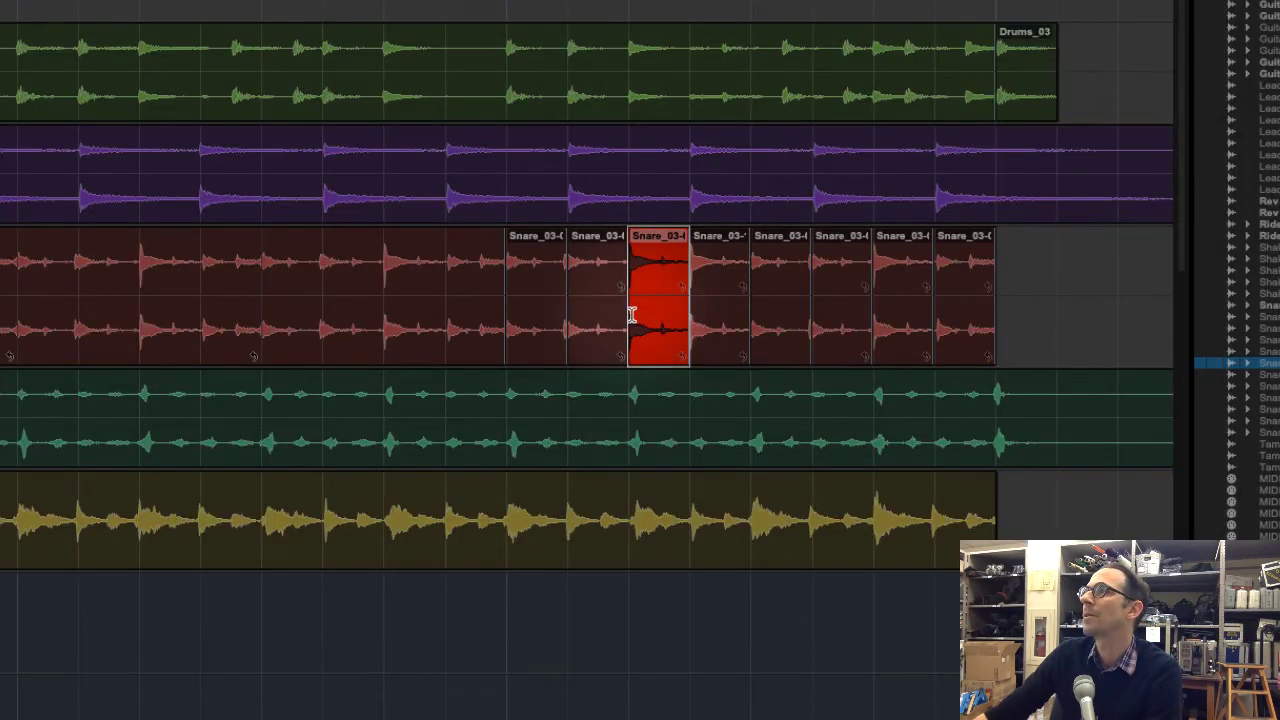
click(631, 277)
click(654, 284)
shift+click(729, 272)
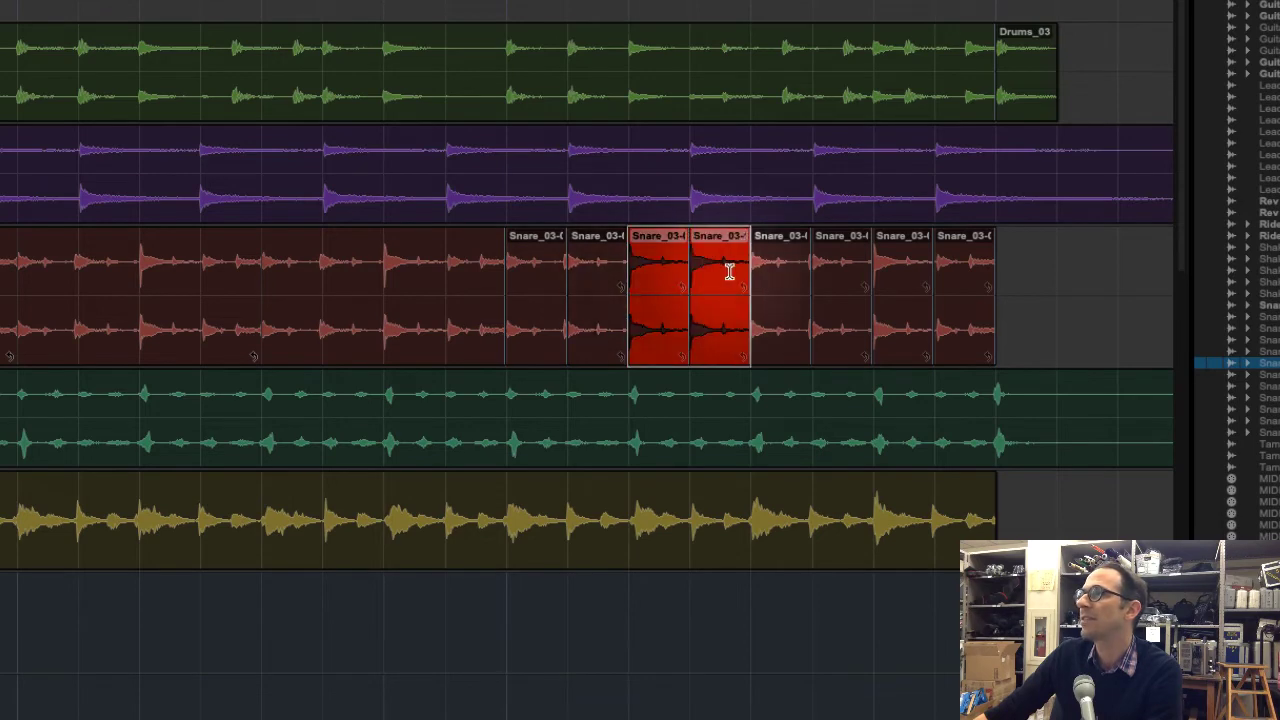
click(751, 272)
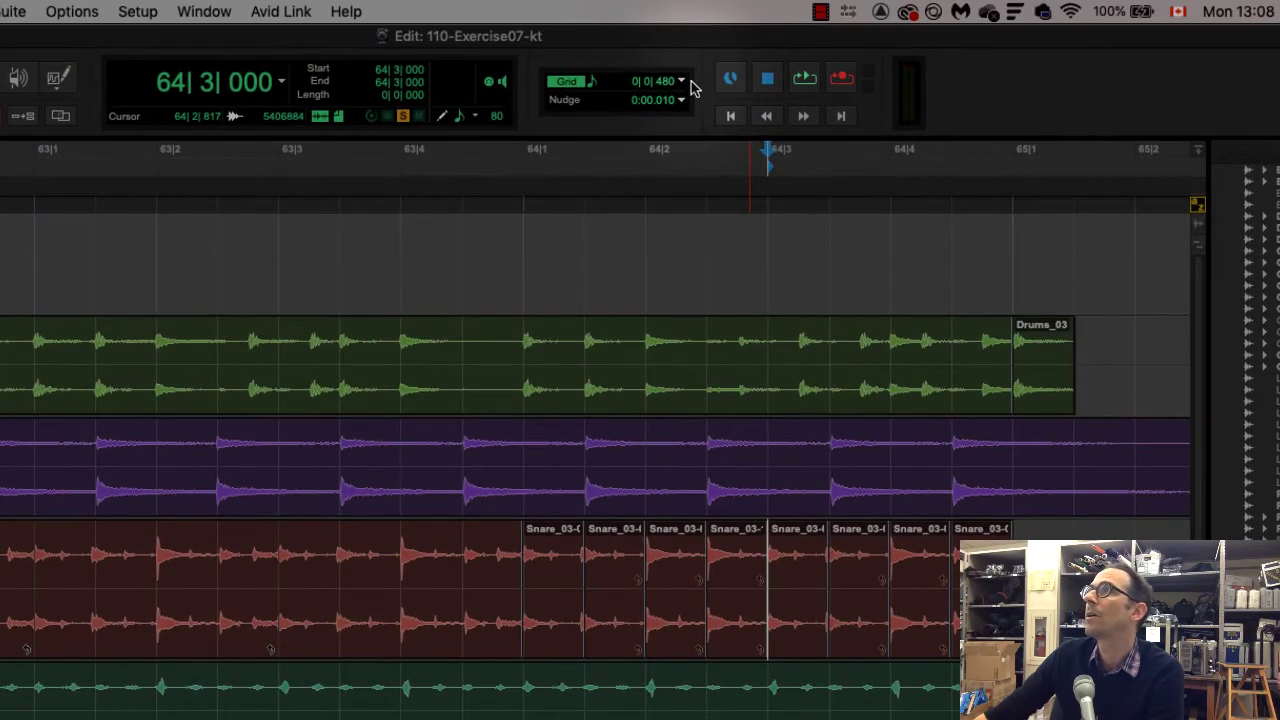
click(684, 82)
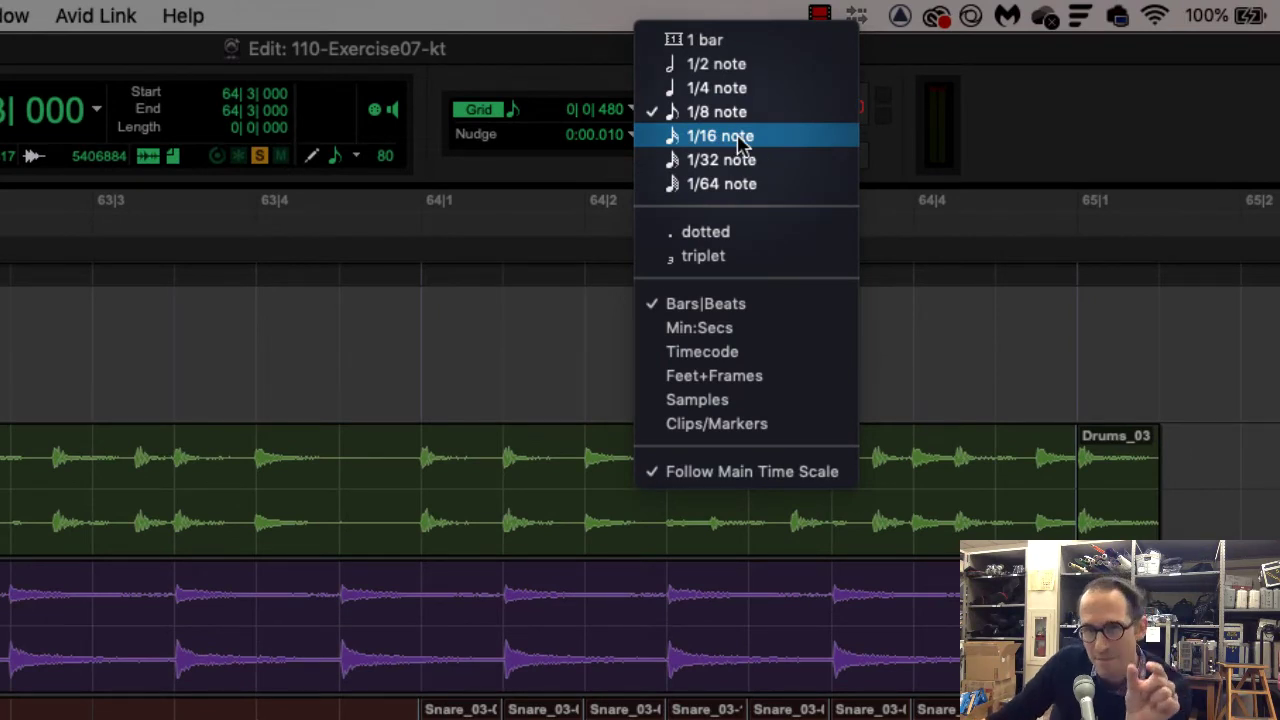
click(801, 137)
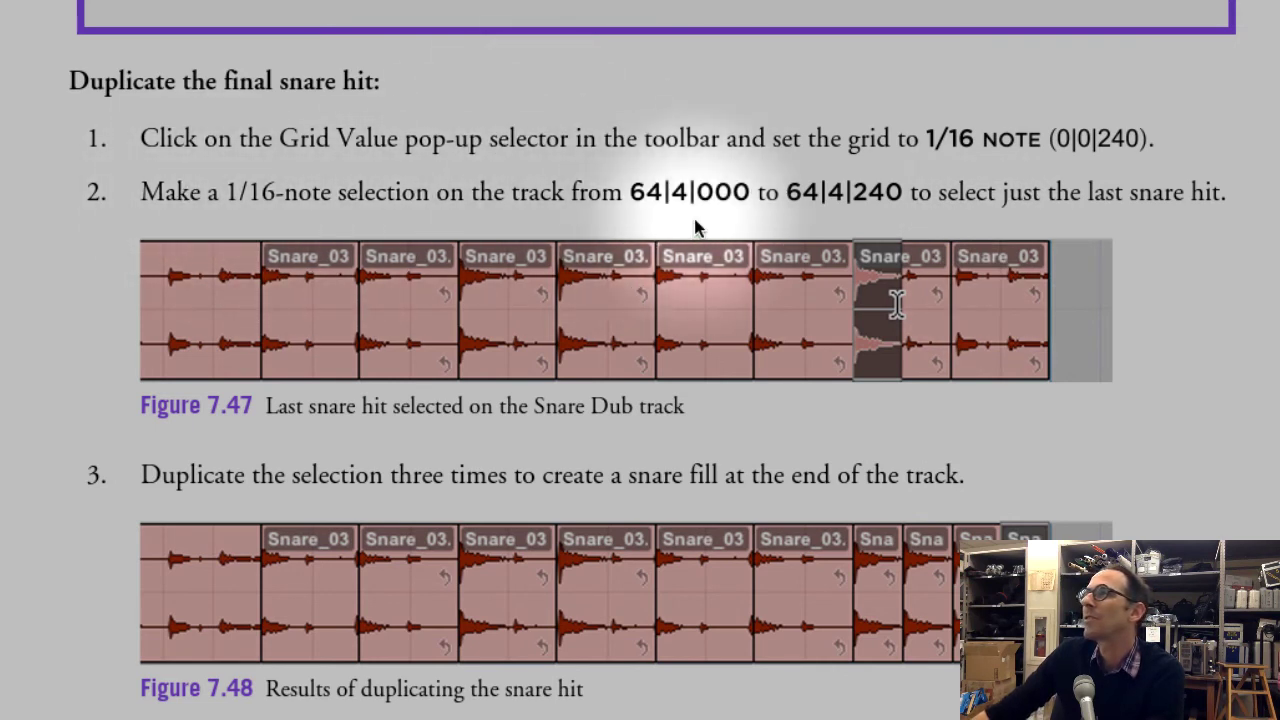
Step: Check the required selection range in the exercise document and locate the edit cursor at 64|4|000 on the Snare Dub track
drag(551, 194, 963, 190)
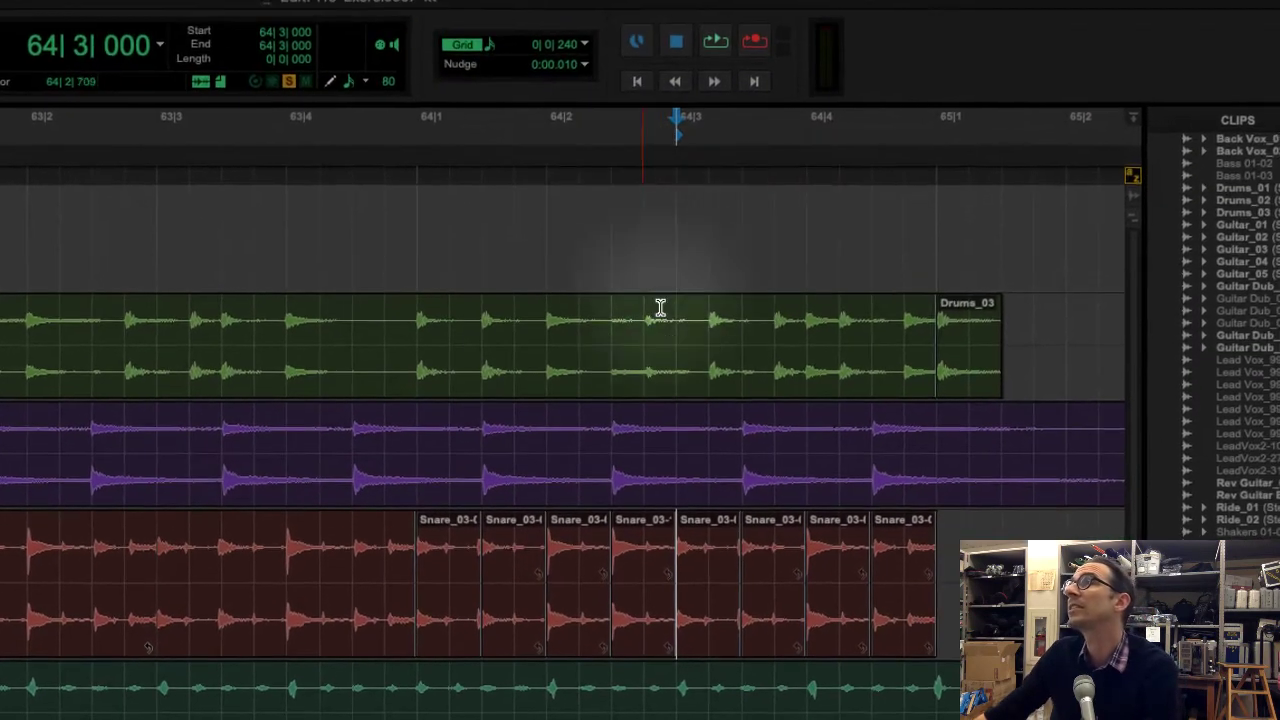
click(634, 556)
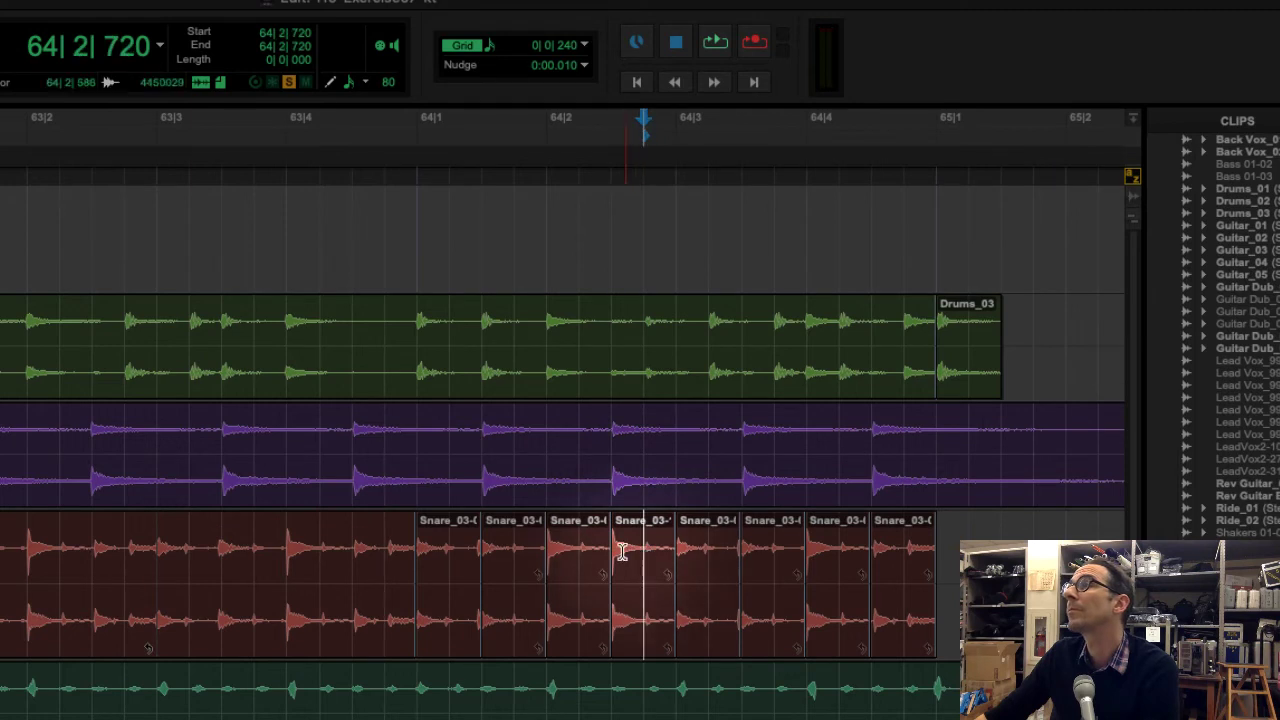
click(620, 552)
click(556, 550)
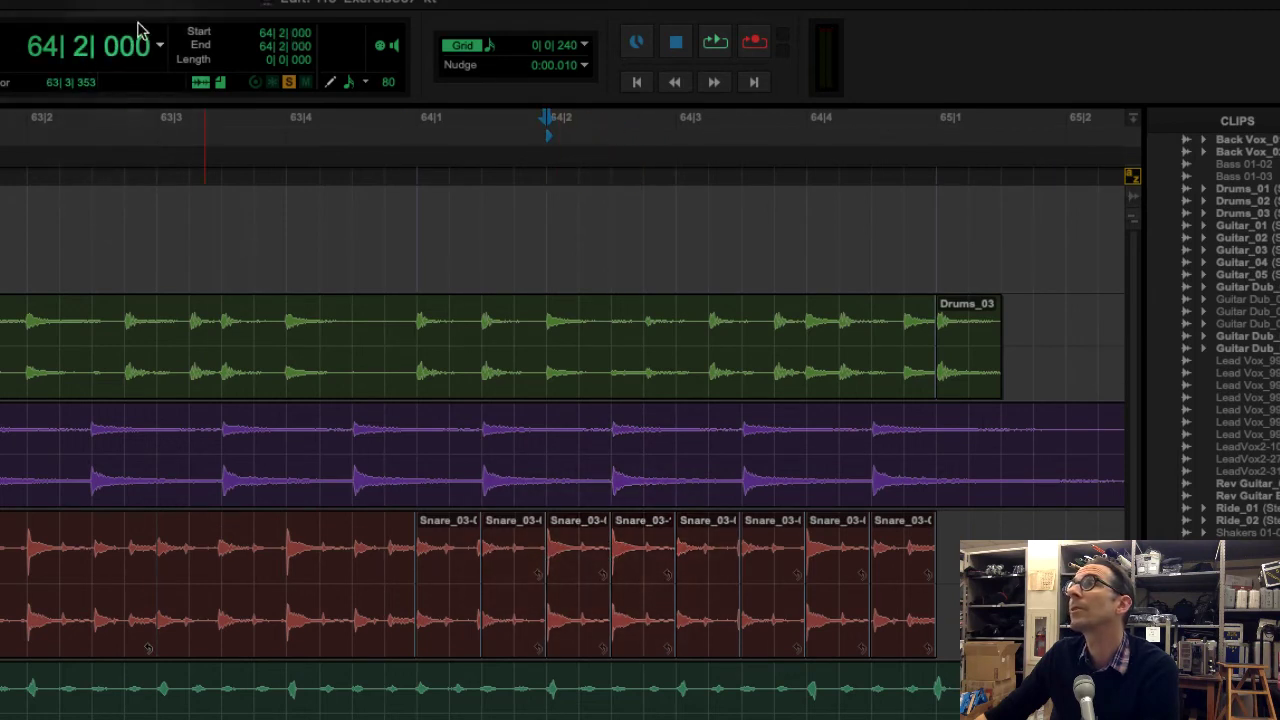
click(84, 48)
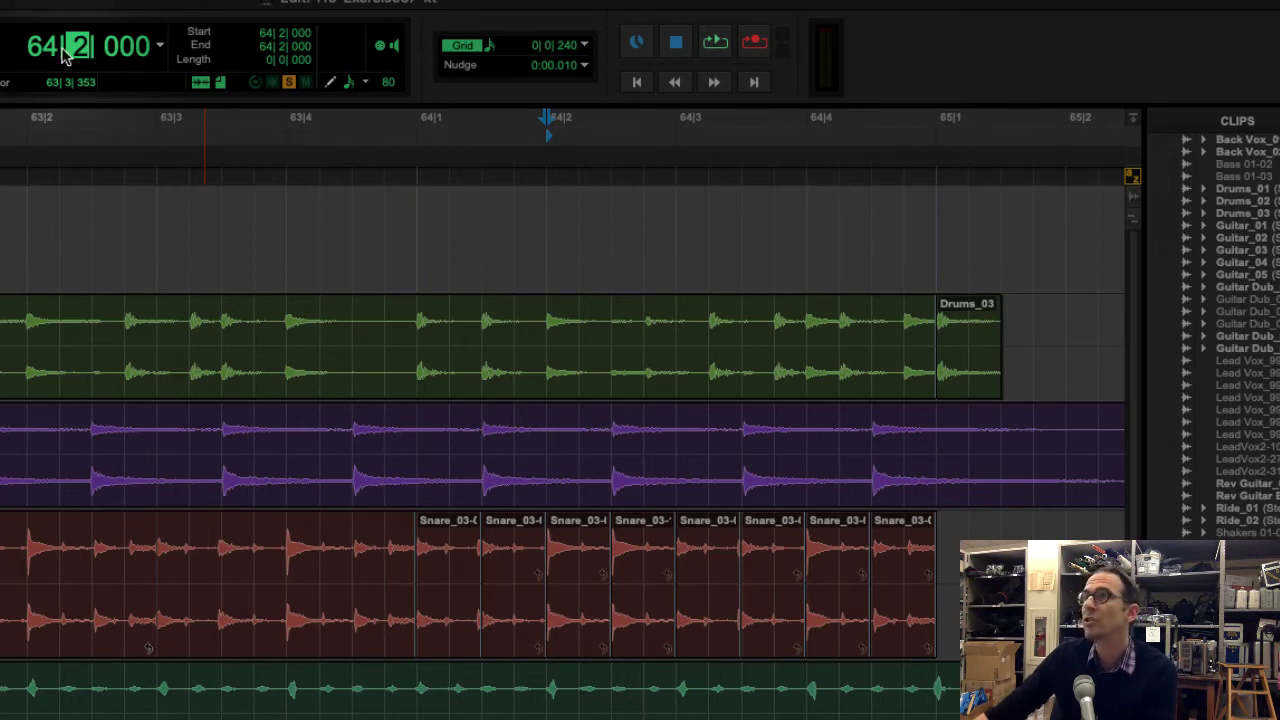
text(4)
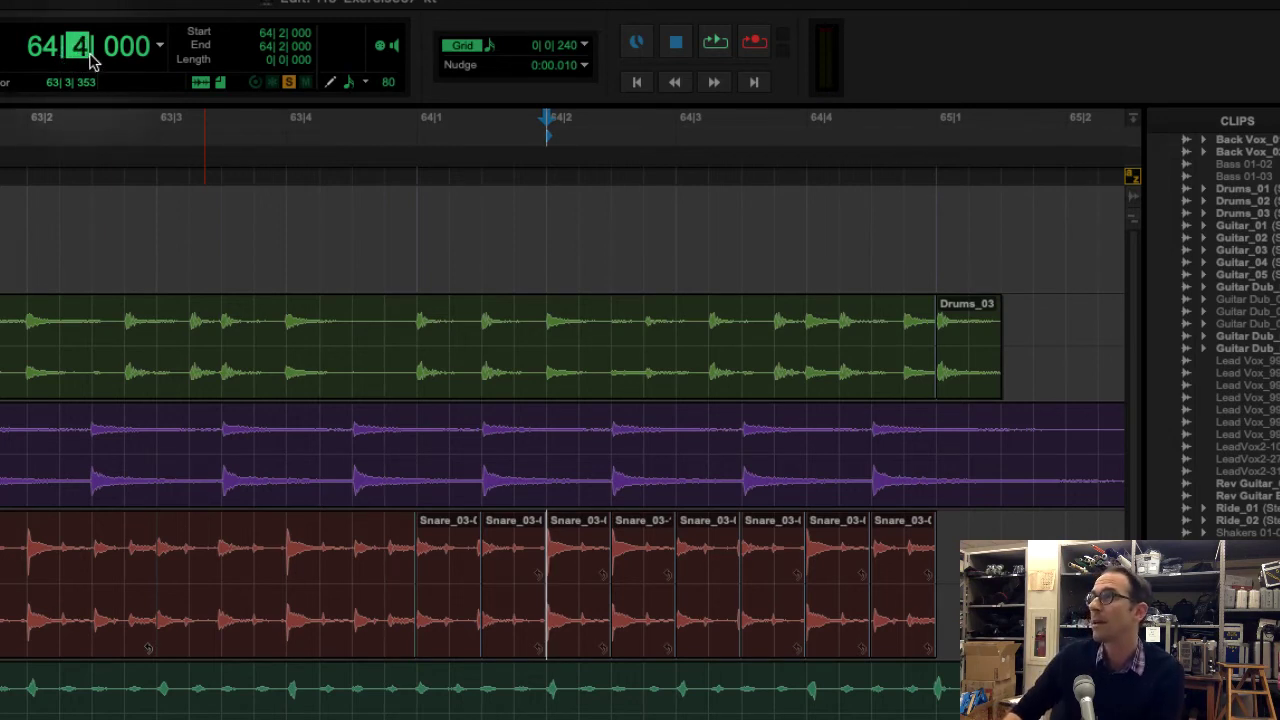
key(Return)
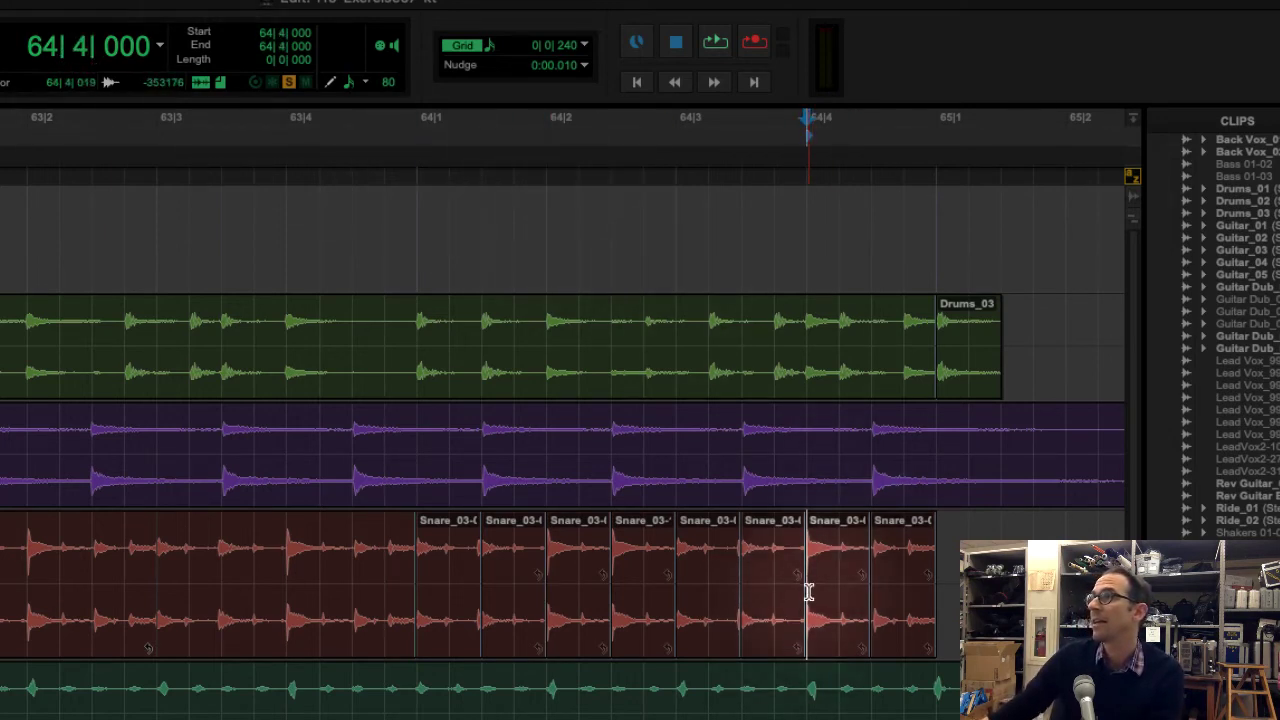
mouse_move(806, 591)
mouse_down()
mouse_move(869, 583)
mouse_move(818, 582)
mouse_up()
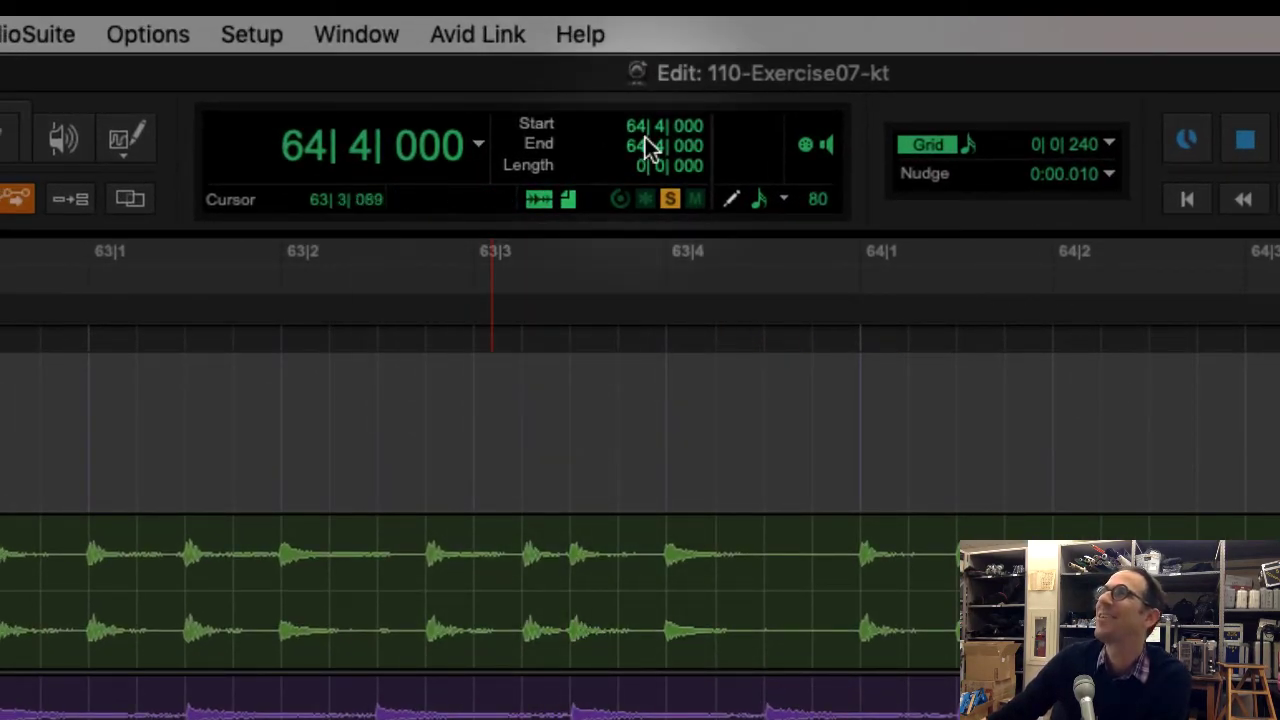
Step: Enter 64|4|000 as the main counter location to place the edit cursor at the last snare hit
key(super+Tab)
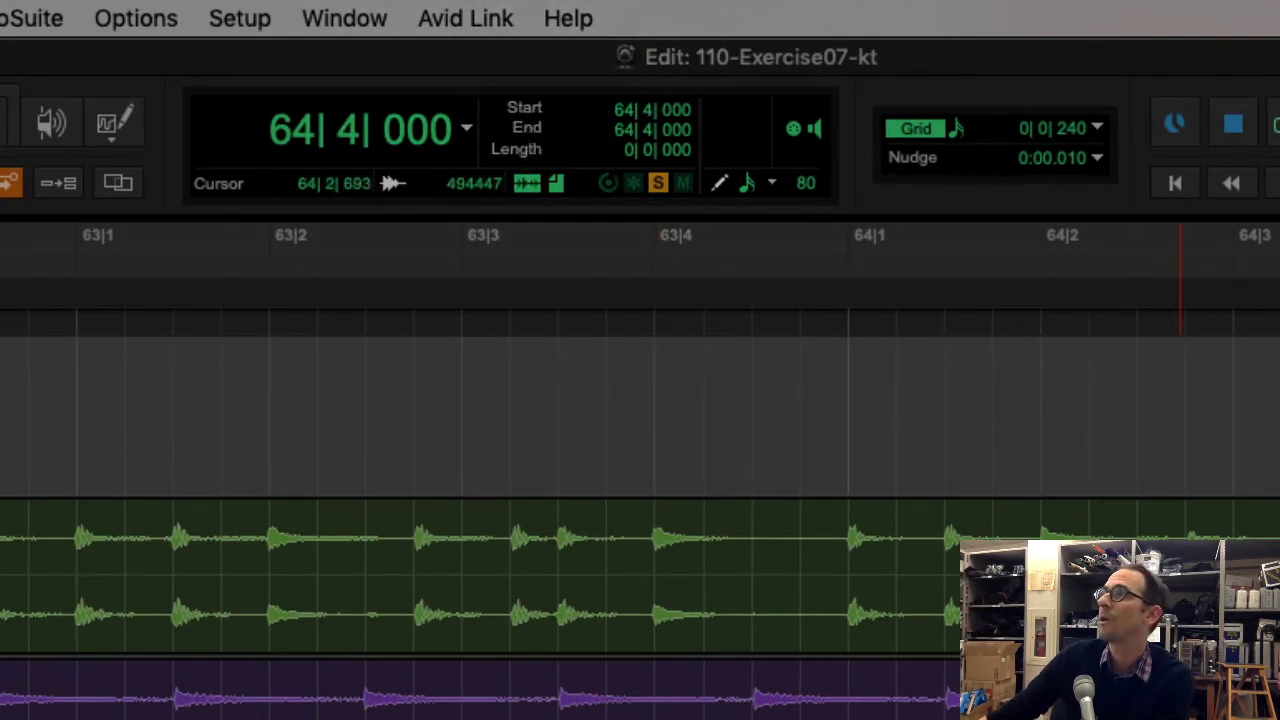
click(1190, 420)
click(405, 130)
text(1)
key(Return)
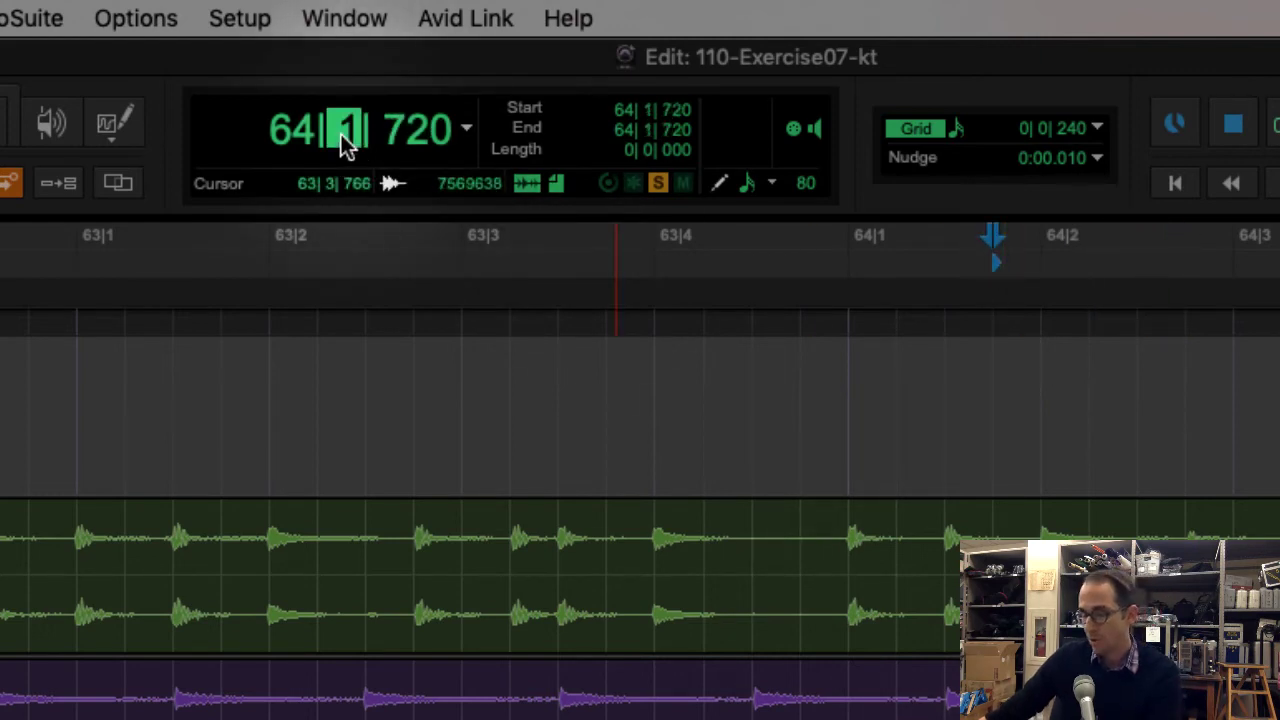
text(4)
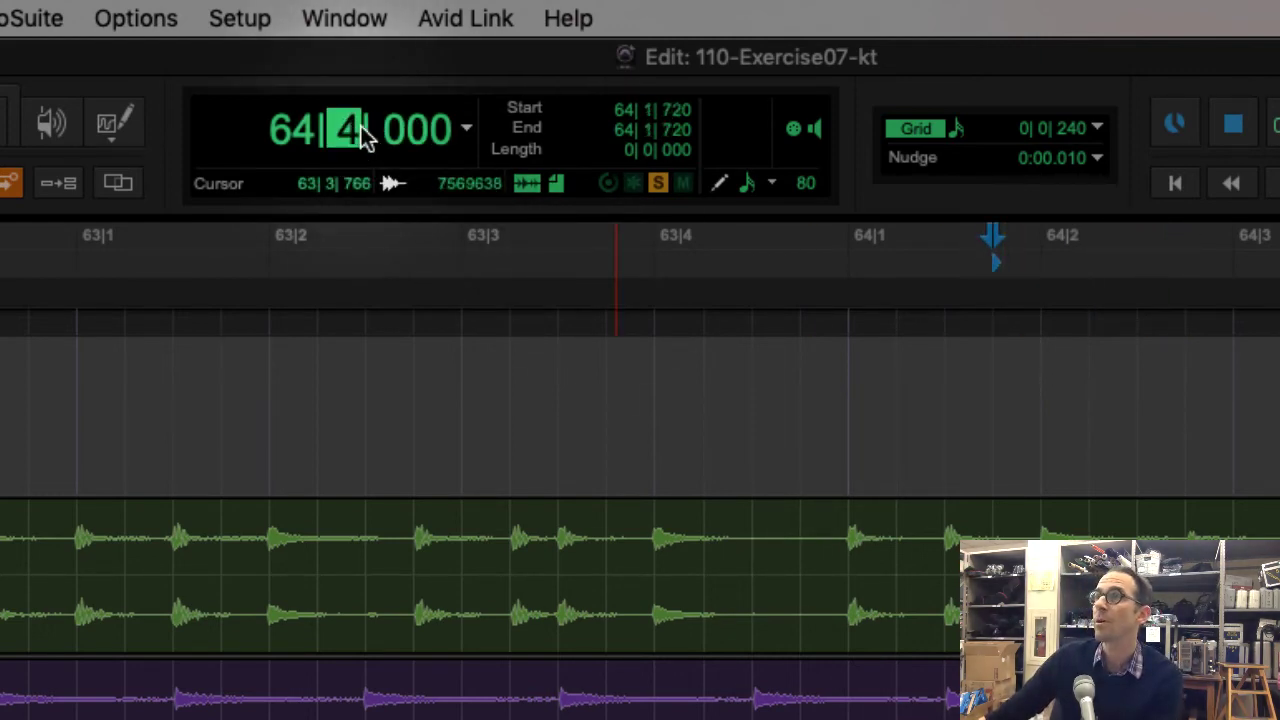
click(398, 135)
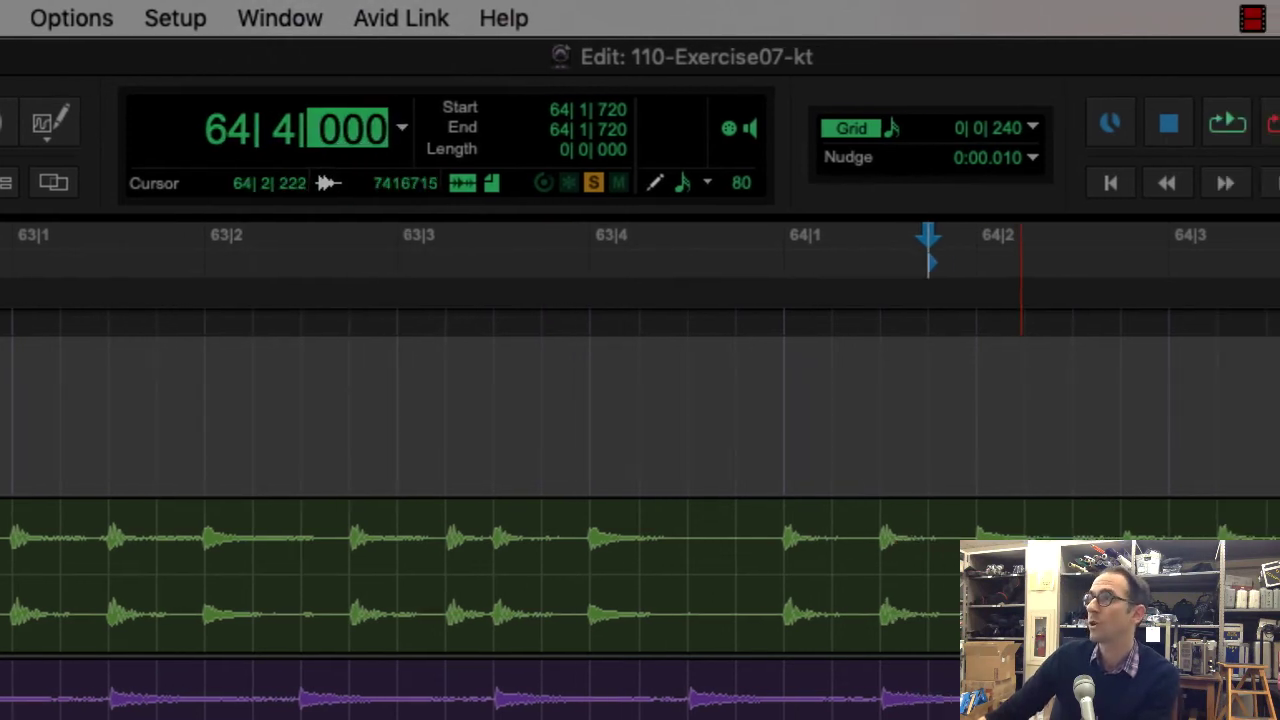
key(Return)
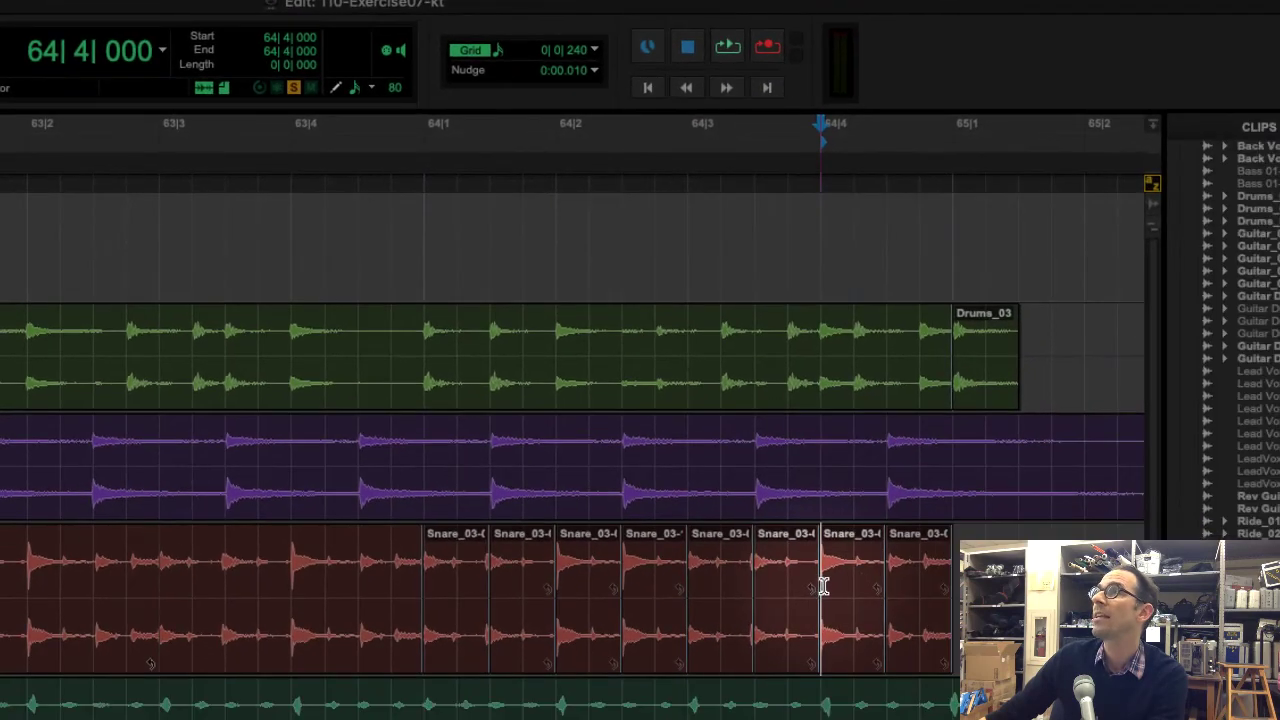
Step: Select the last 1/16-note snare hit on the Snare Dub track, from 64|4|000 to 64|4|240
drag(823, 586, 850, 588)
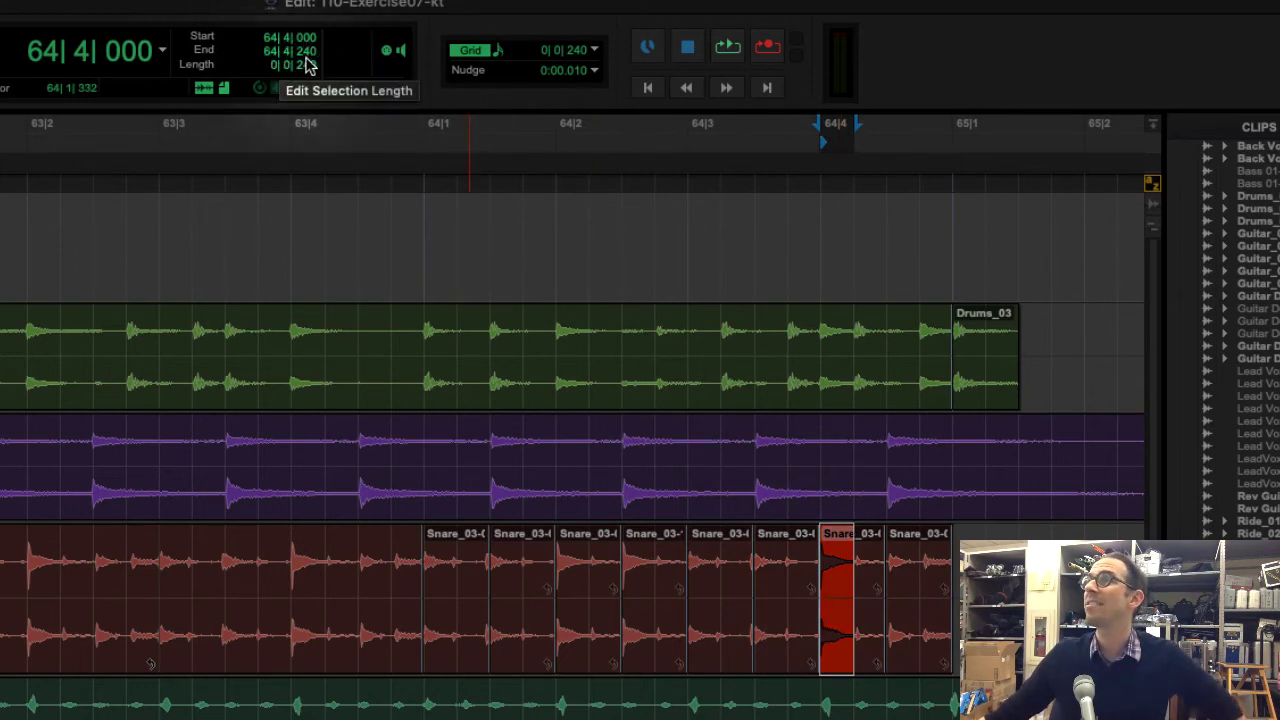
click(822, 605)
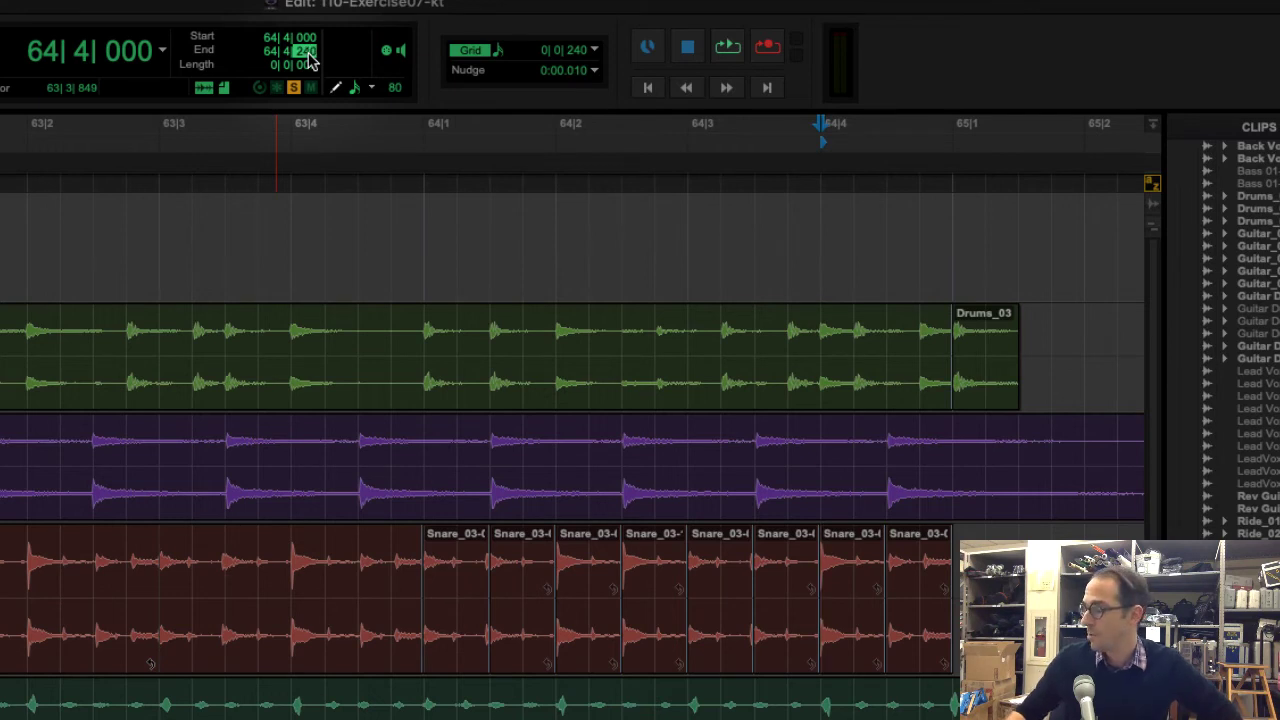
key(Return)
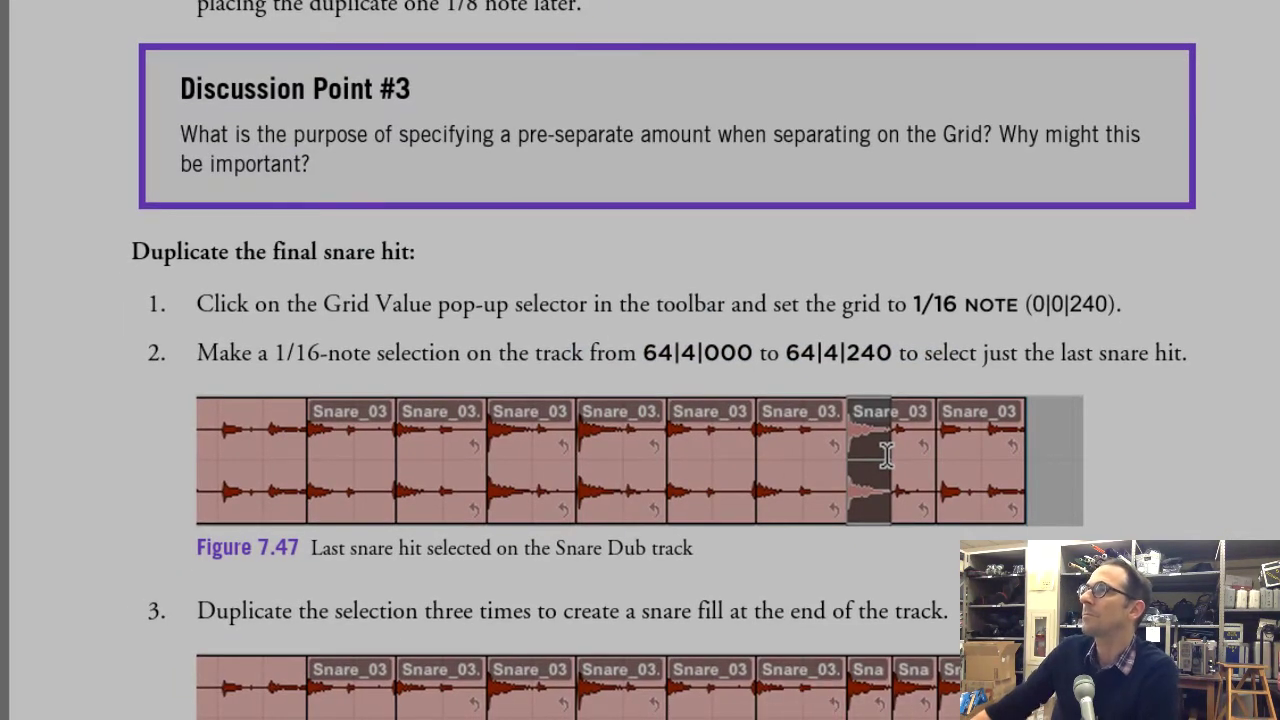
Step: Check the duplication instructions in the exercise document and duplicate the selected 1/16-note snare hit three times
scroll(738, 474, down, 5)
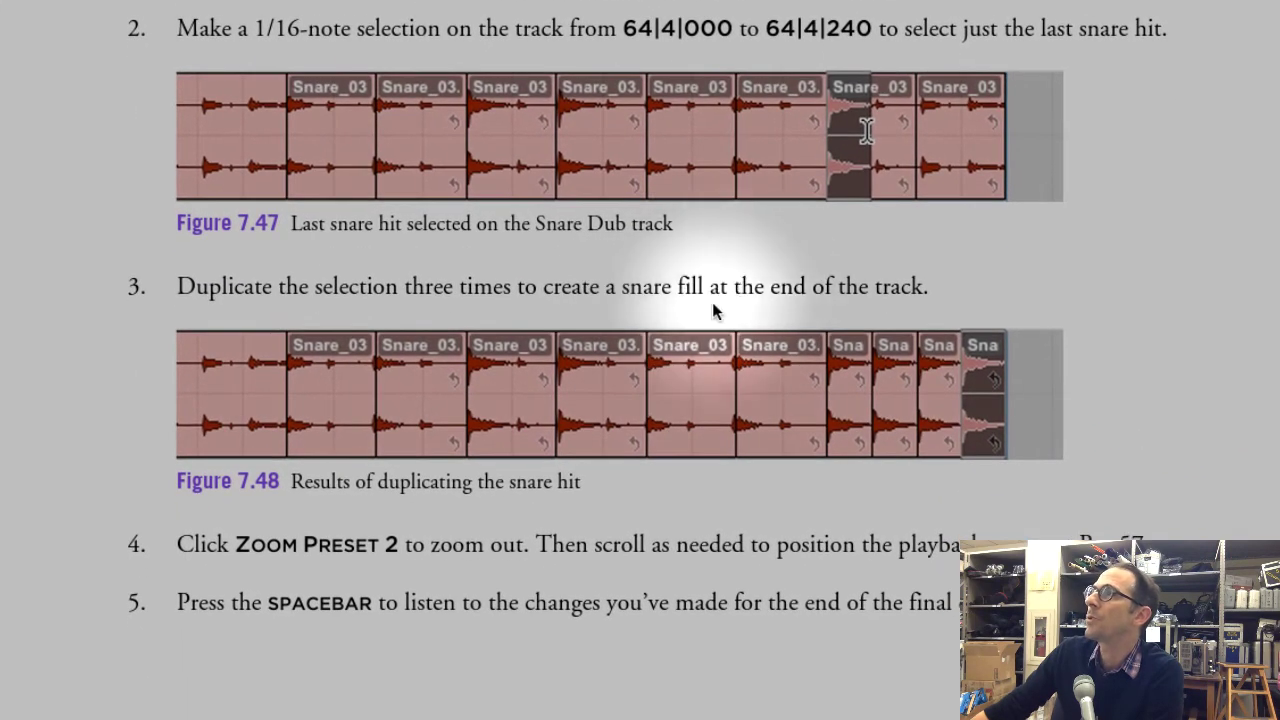
scroll(808, 408, down, 2)
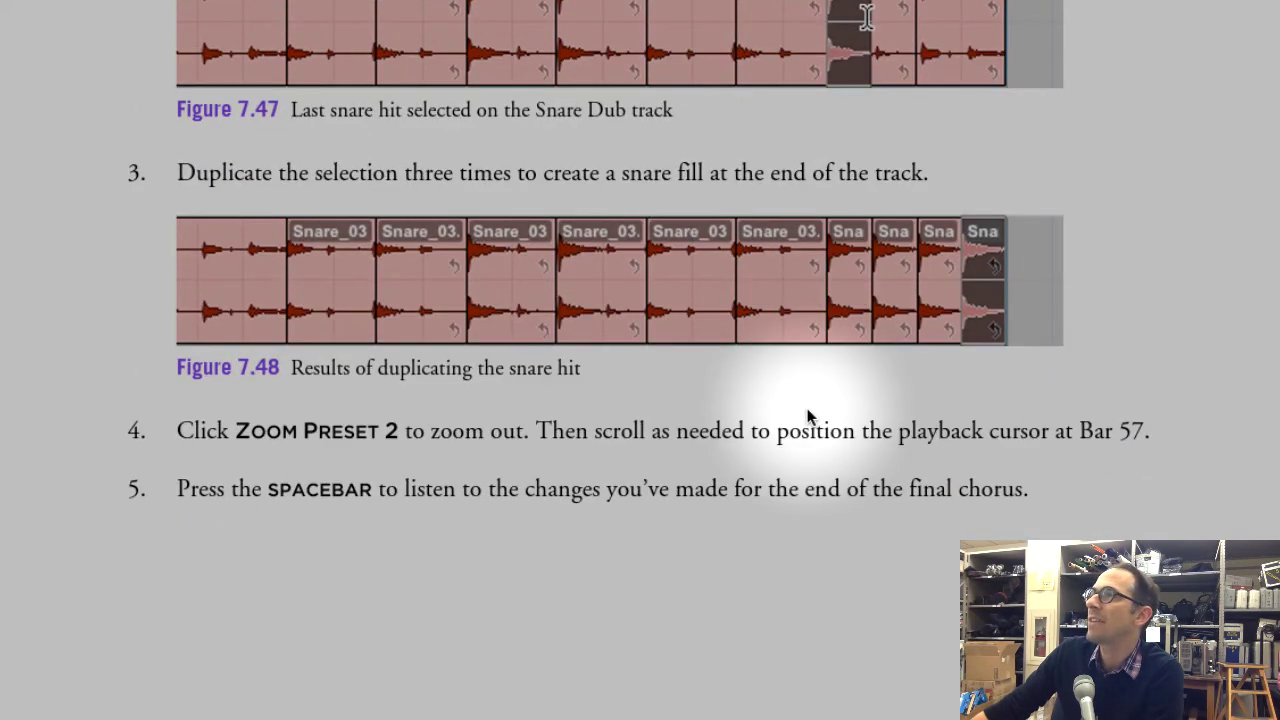
scroll(808, 416, down, 2)
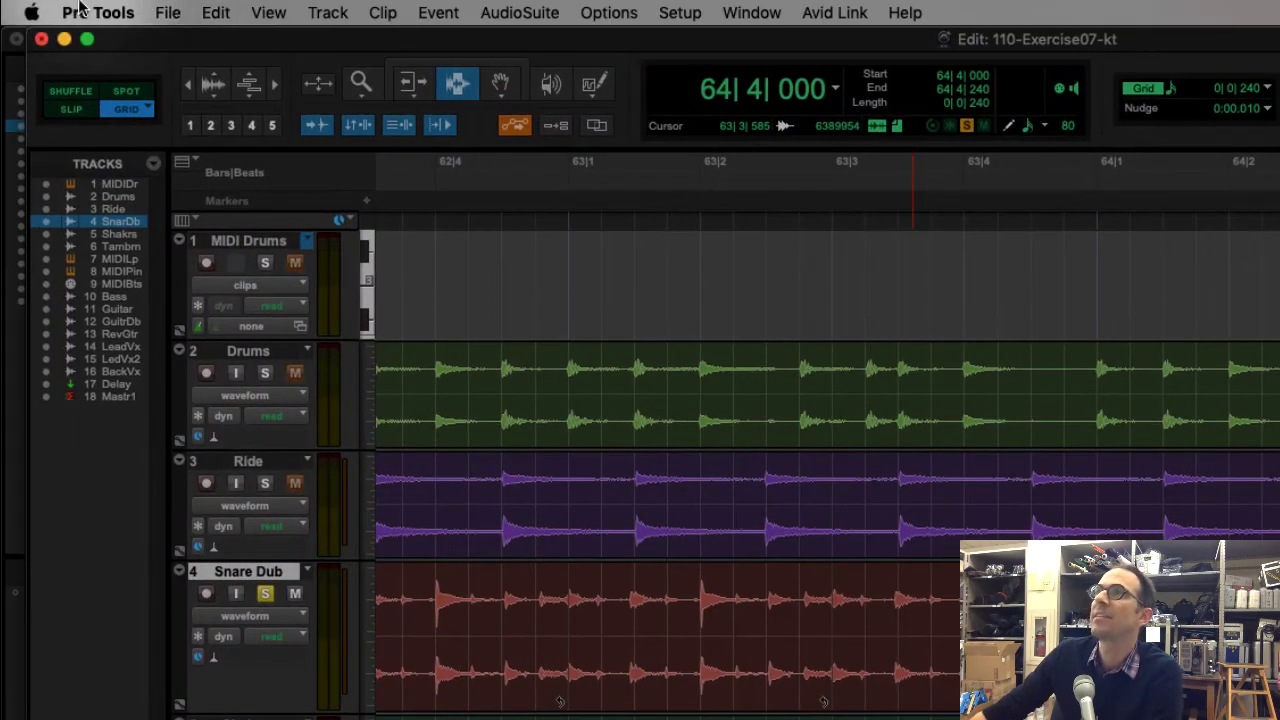
click(220, 12)
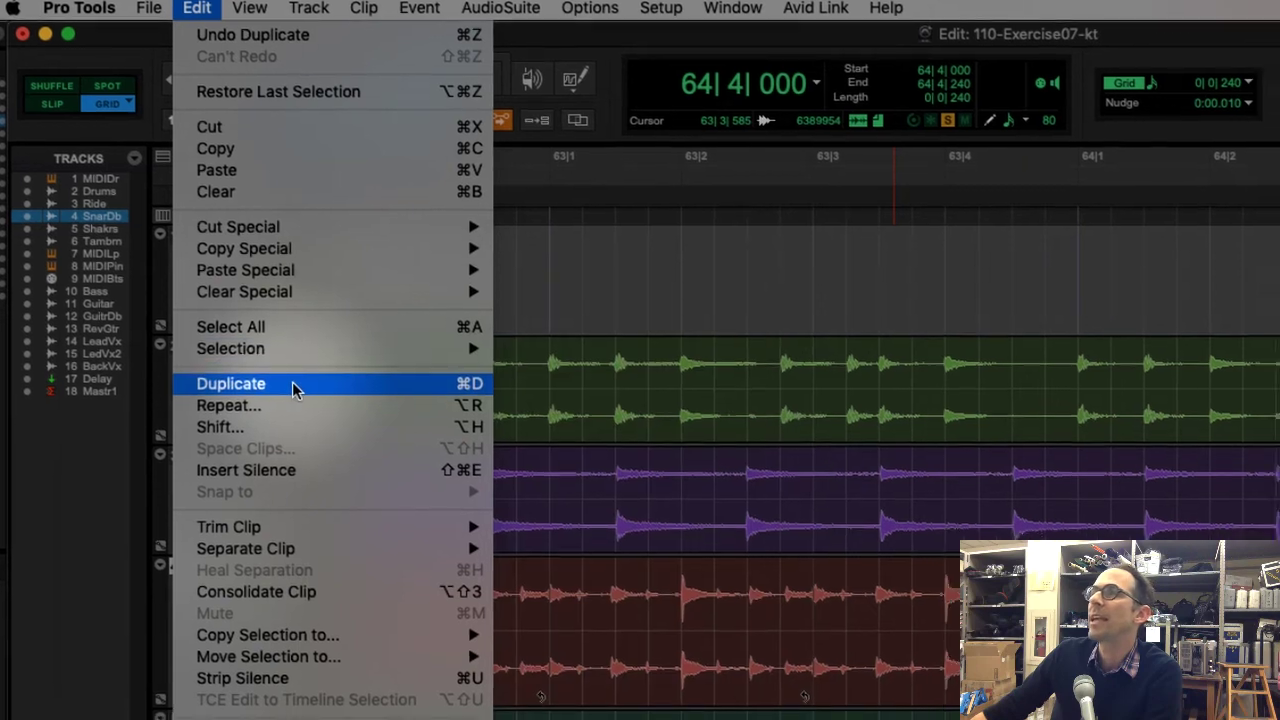
click(293, 386)
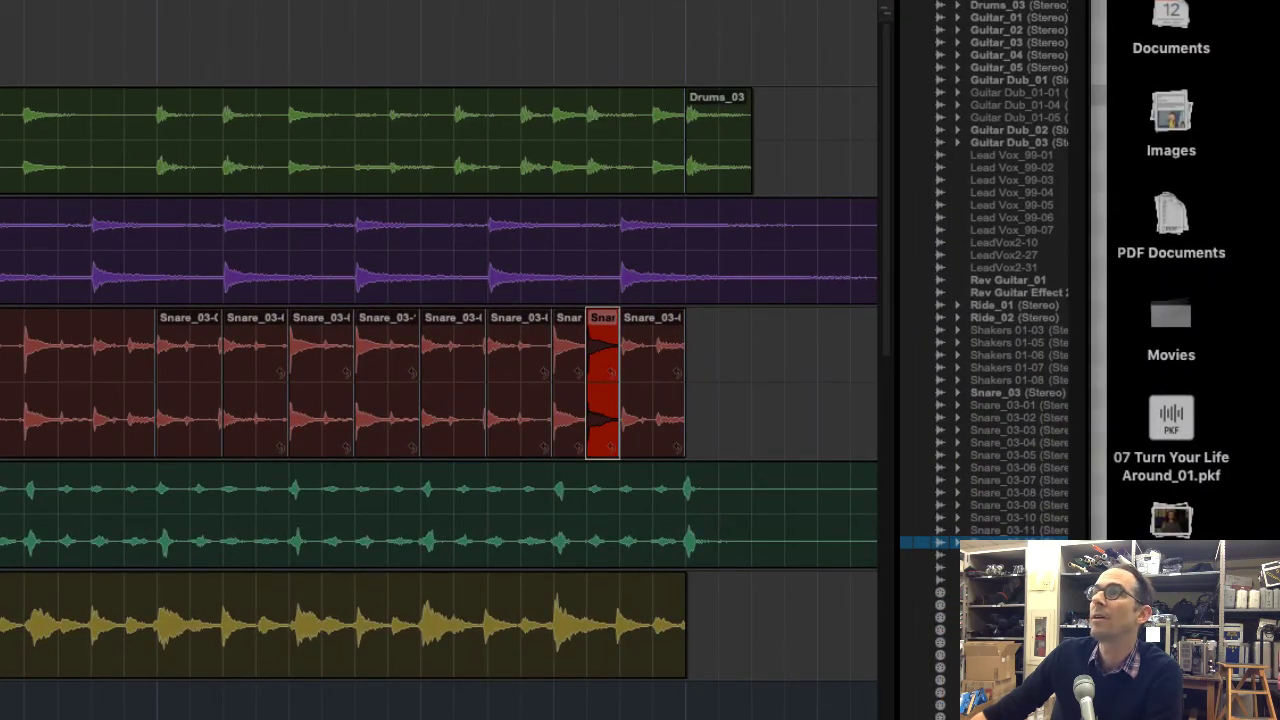
key(super+d)
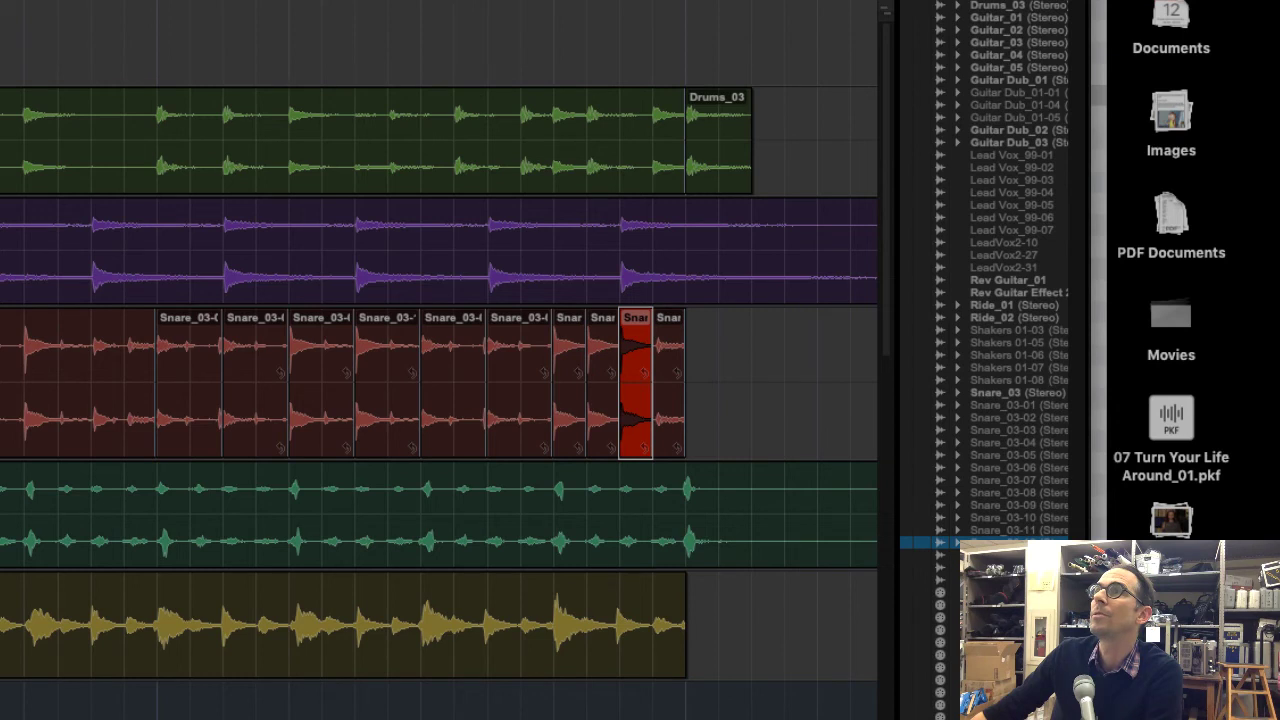
key(super+d)
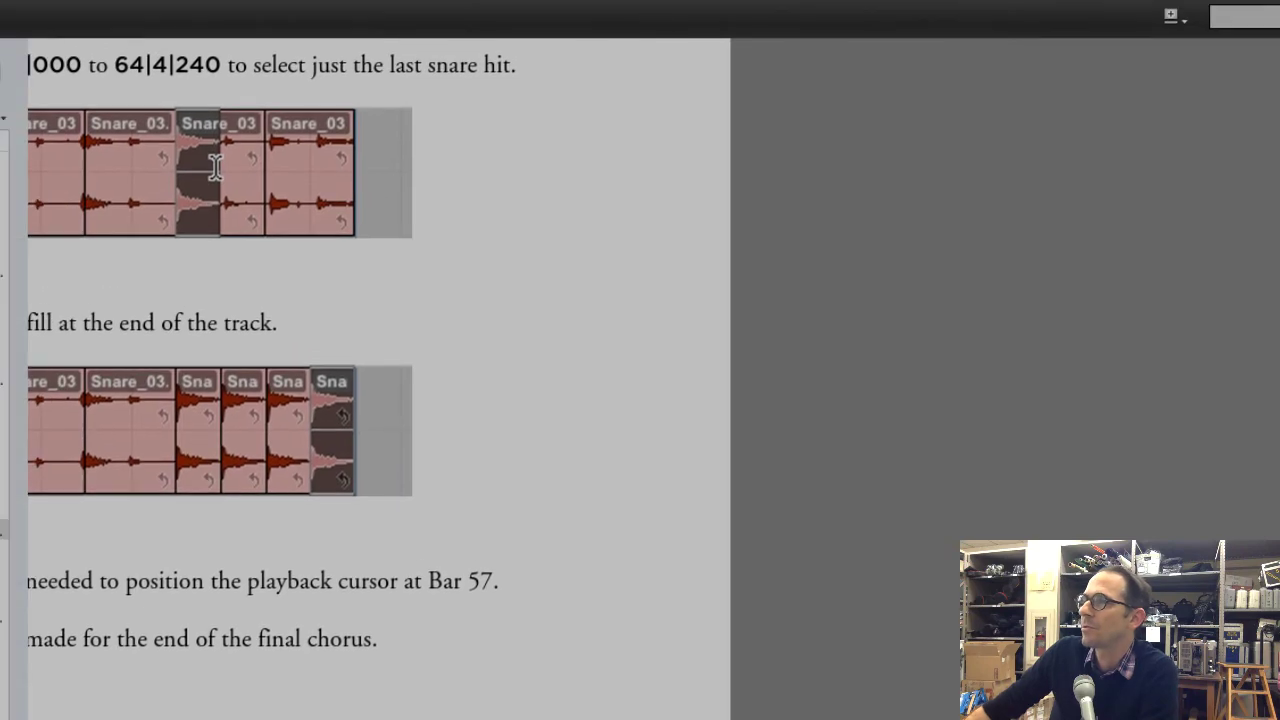
Step: Check the remaining instructions, recall Zoom Preset 2, and audition the soloed Snare Dub track from bar 57 through its end
scroll(640, 400, down, 2)
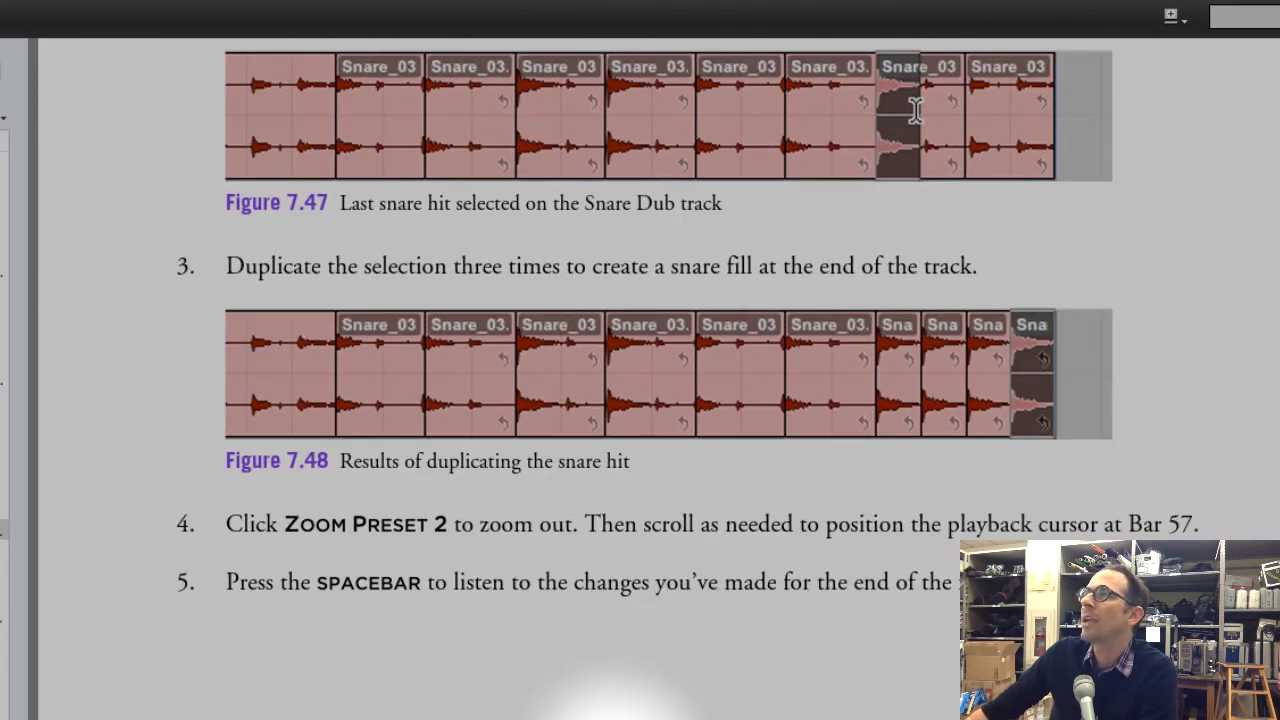
scroll(610, 700, down, 3)
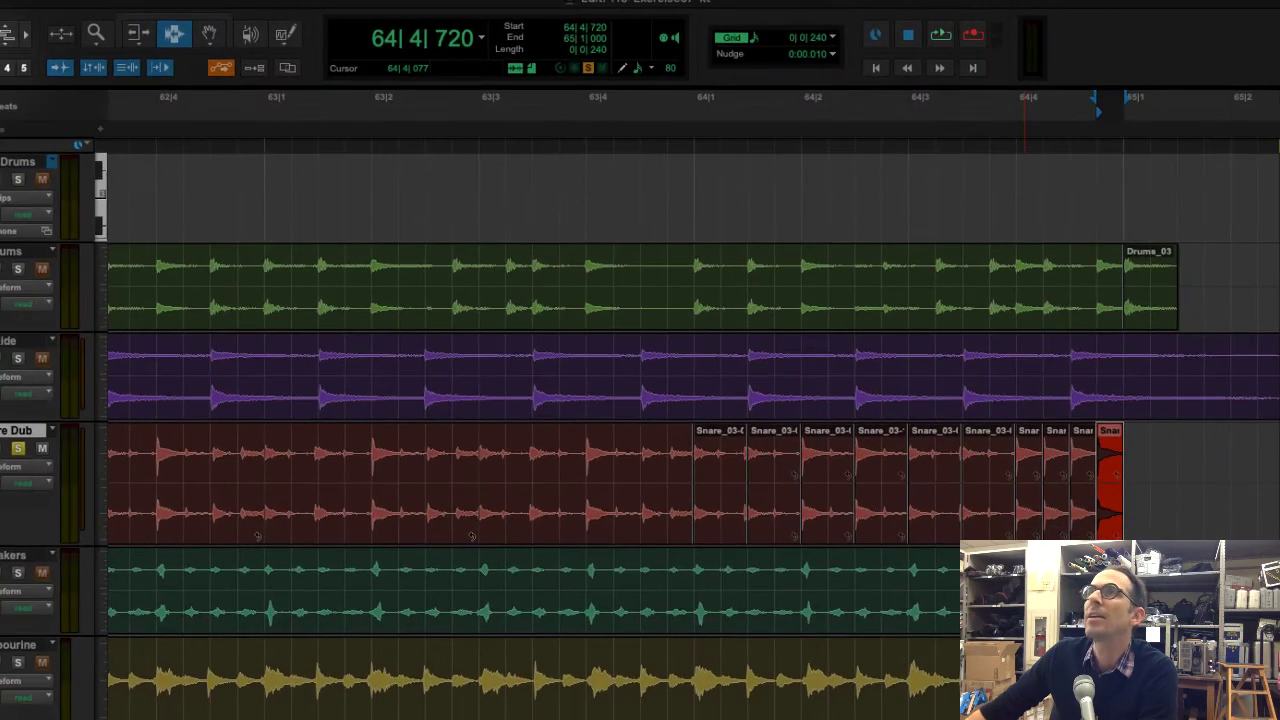
key(ctrl+2)
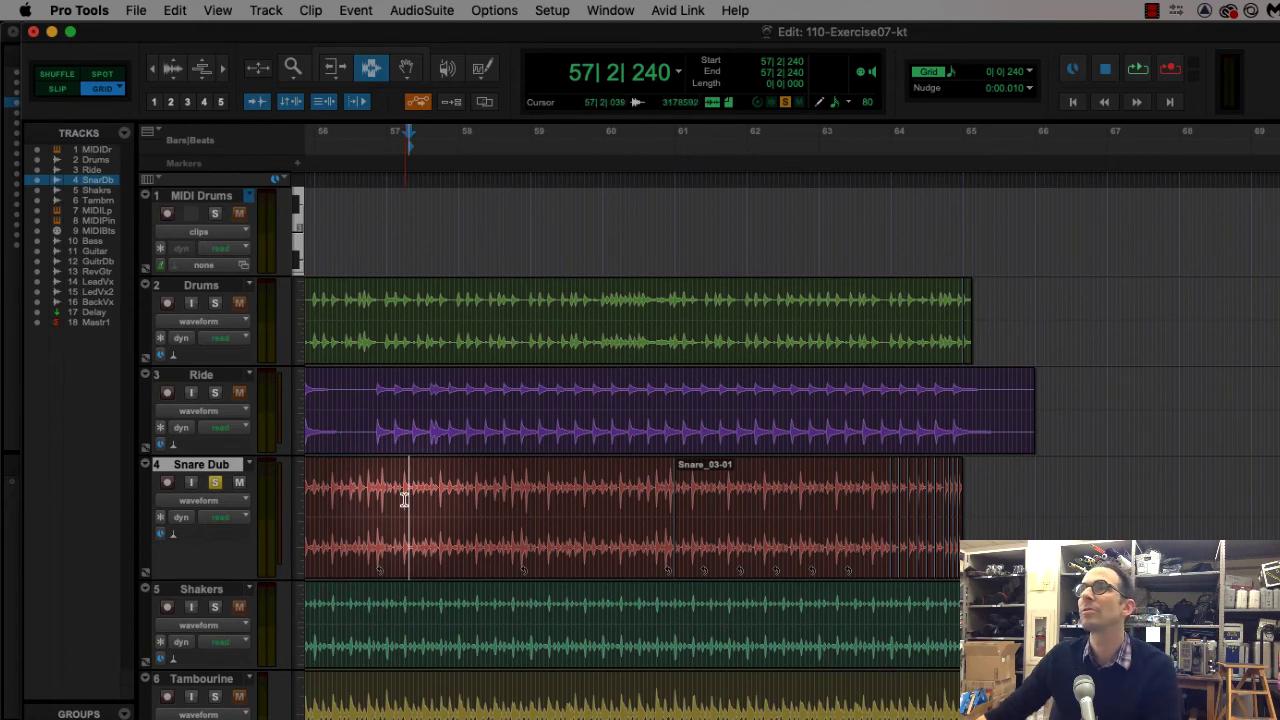
key(space)
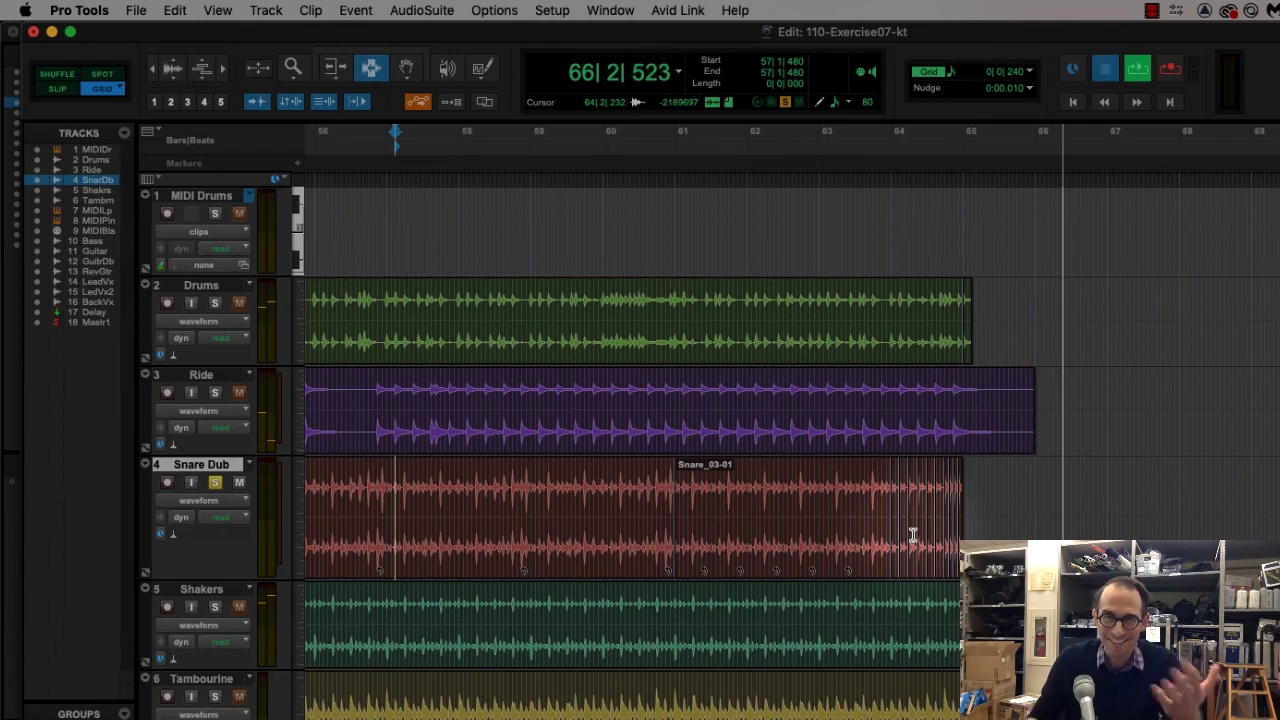
key(space)
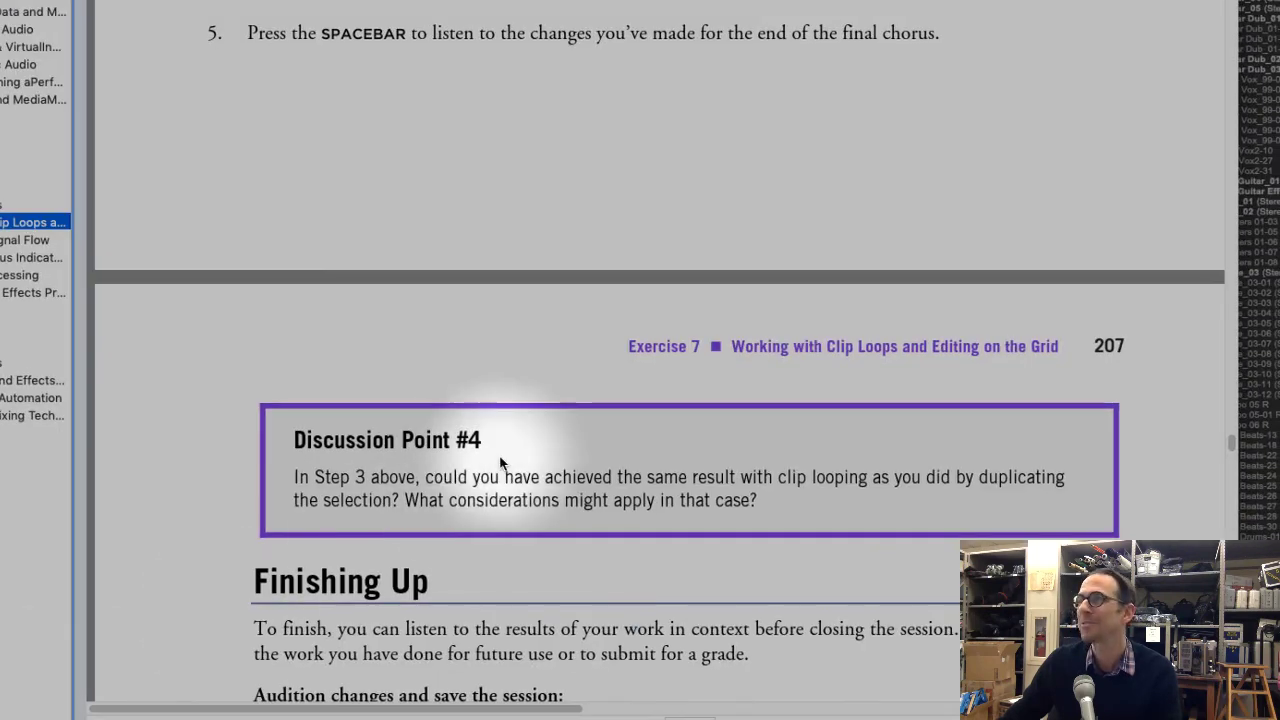
Step: Read the Finishing Up instructions, unsolo the Snare Dub track, and audition the full mix from 58|1|000 through the ending
scroll(502, 463, down, 10)
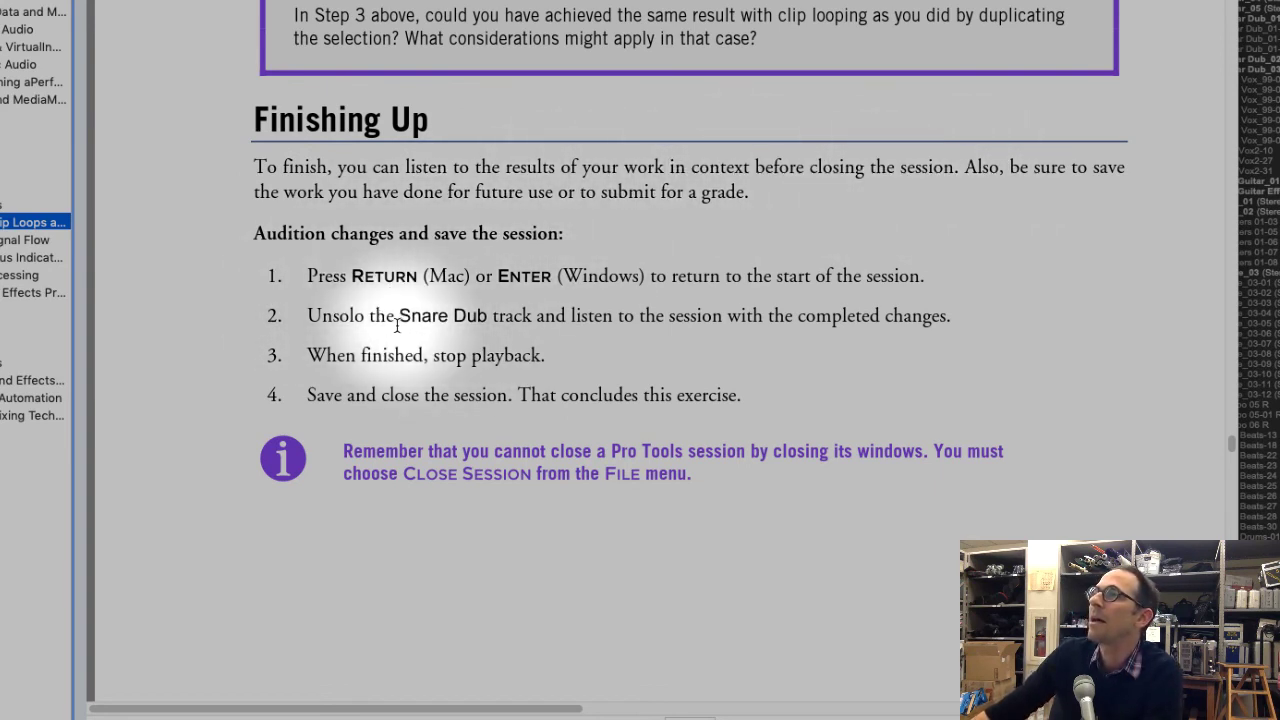
drag(412, 315, 977, 318)
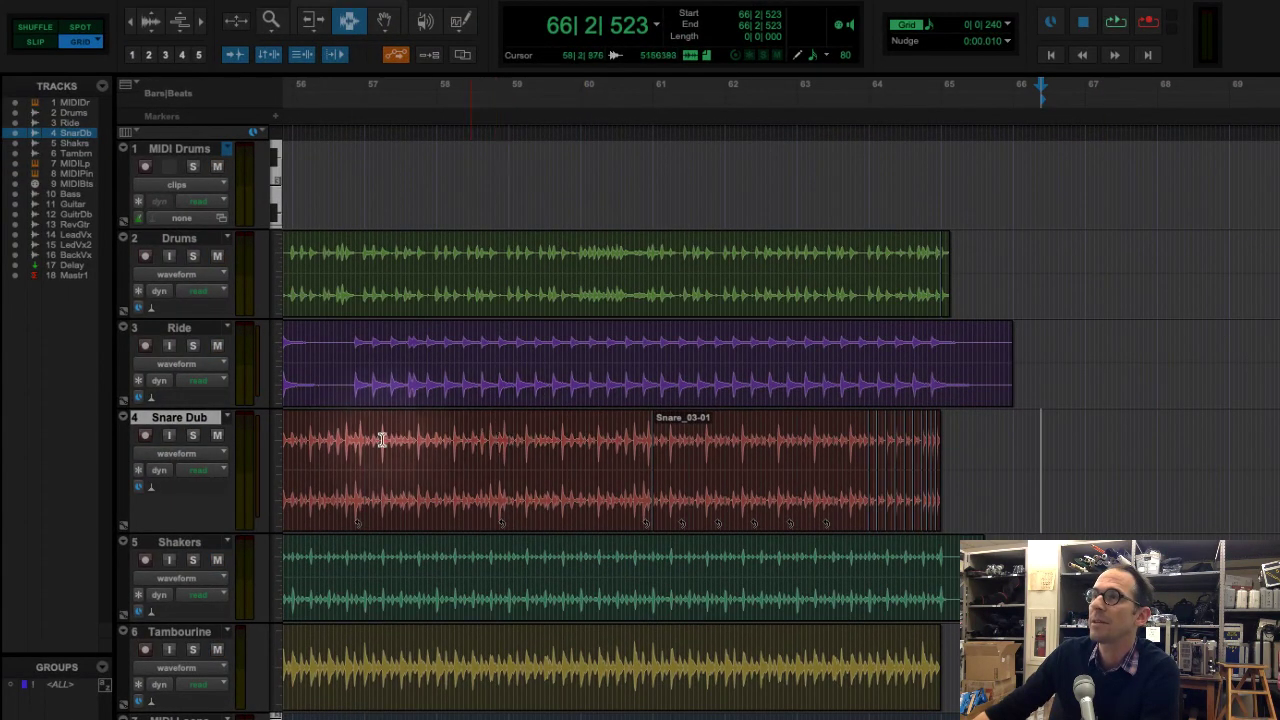
click(193, 437)
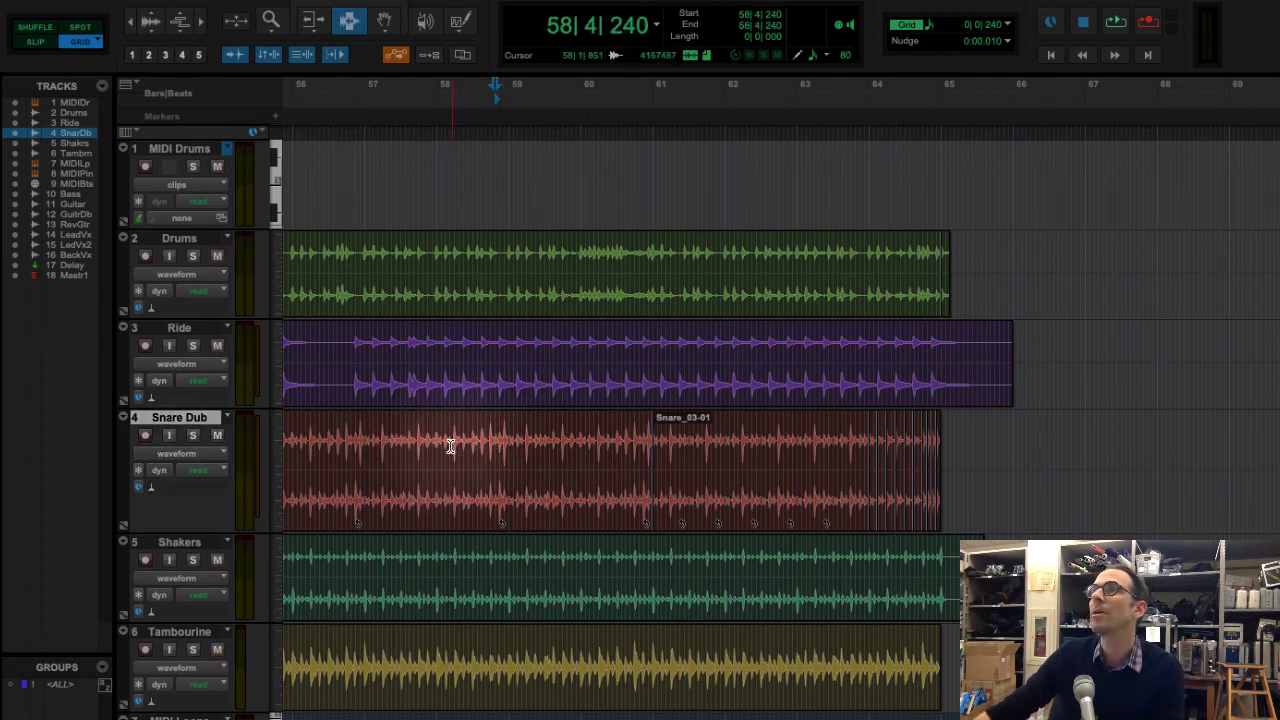
key(space)
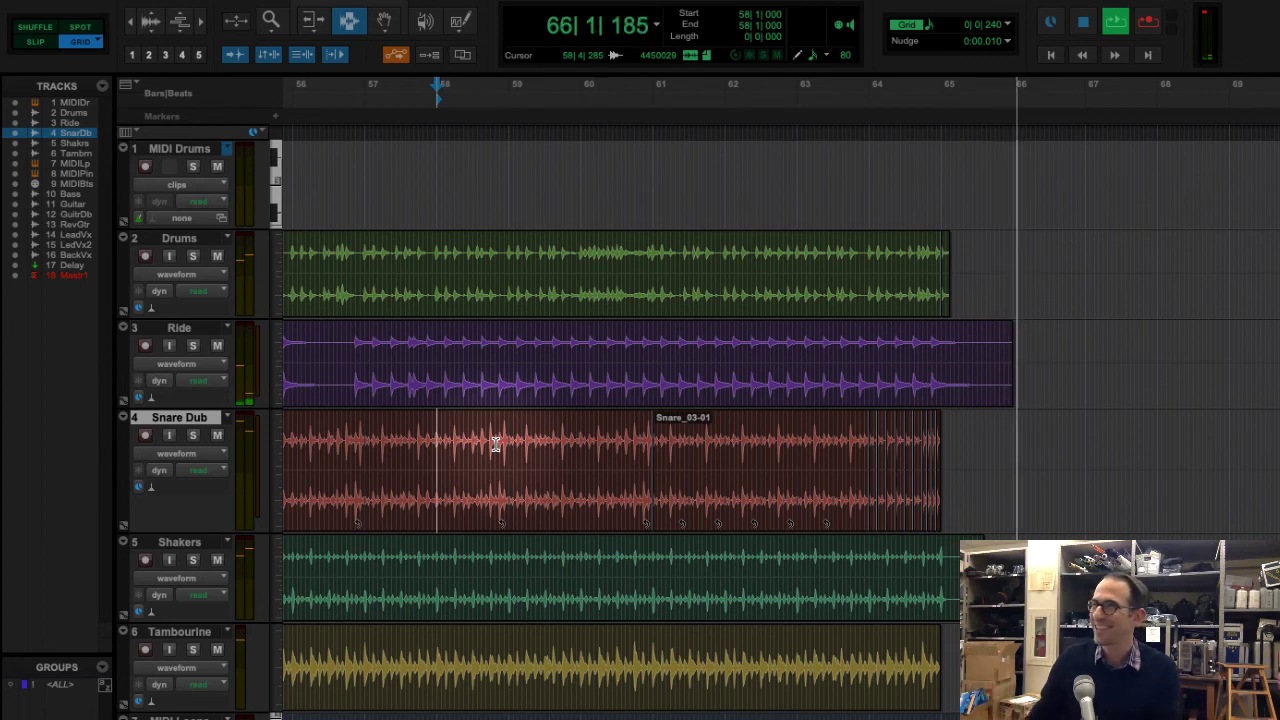
key(space)
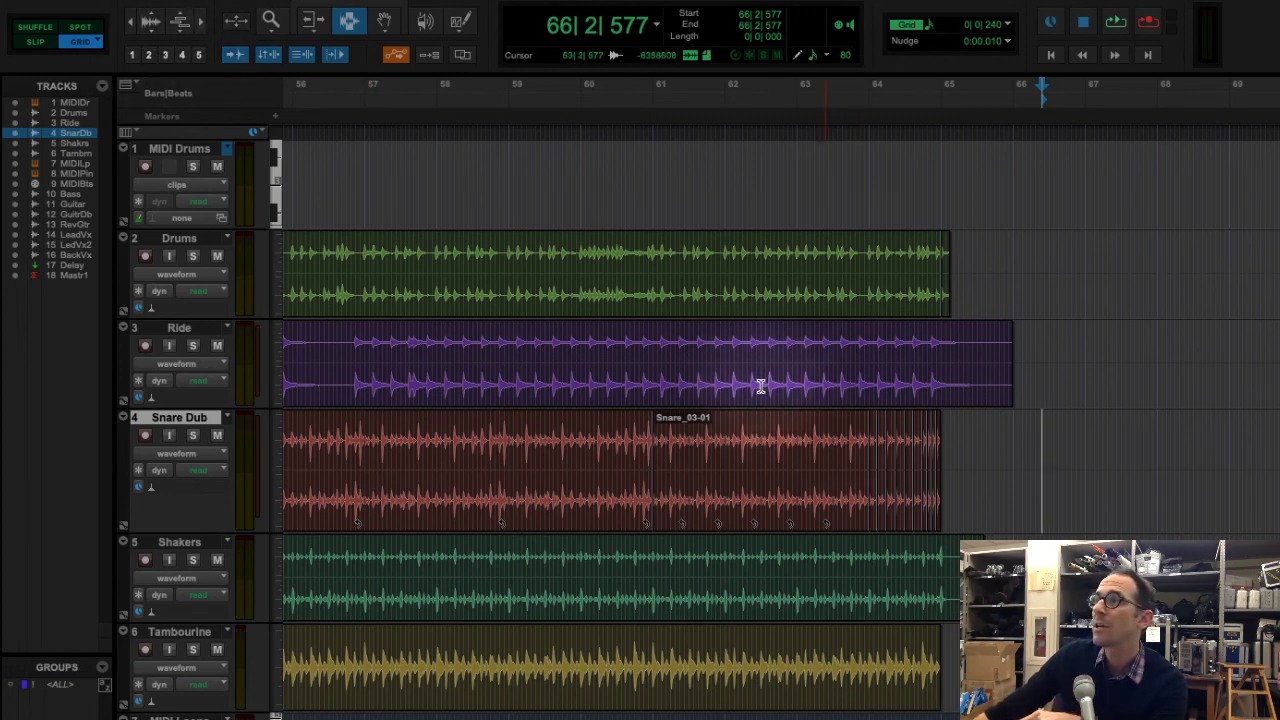
Step: Examine the snare fill clips up close and place the edit cursor at 61|1|000, the start of the Snare_03-01 clip
click(201, 24)
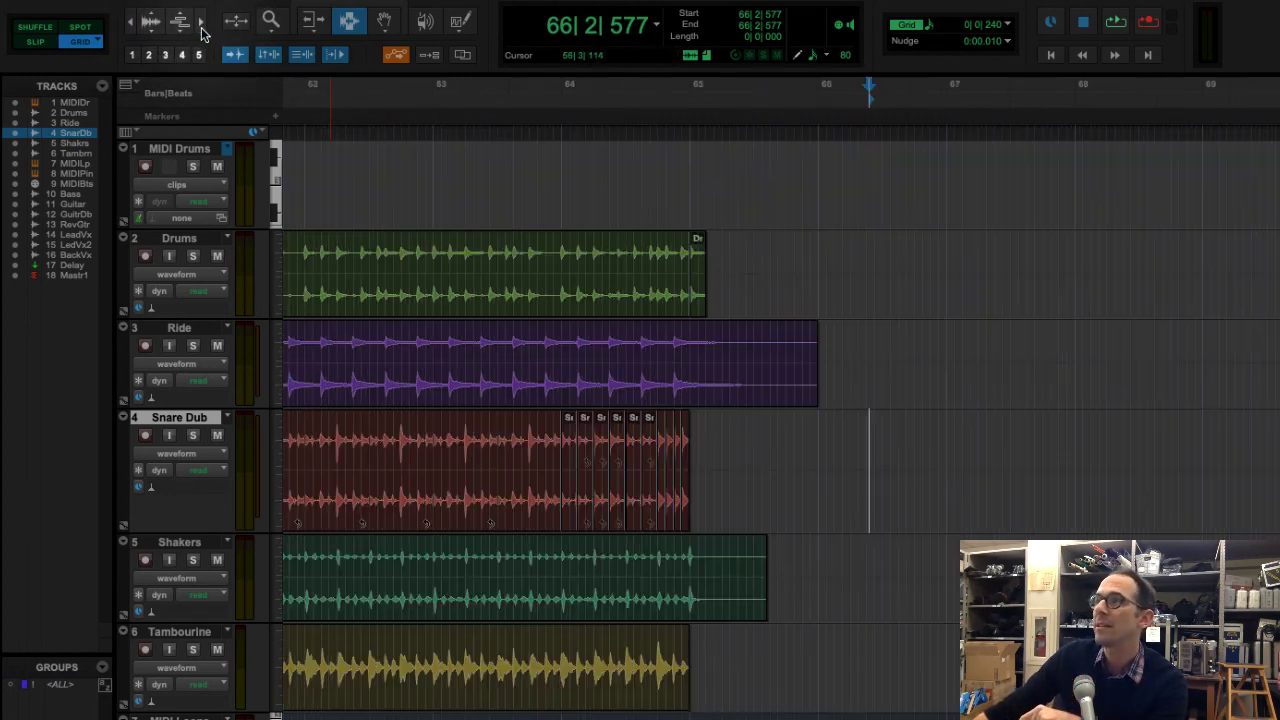
click(202, 30)
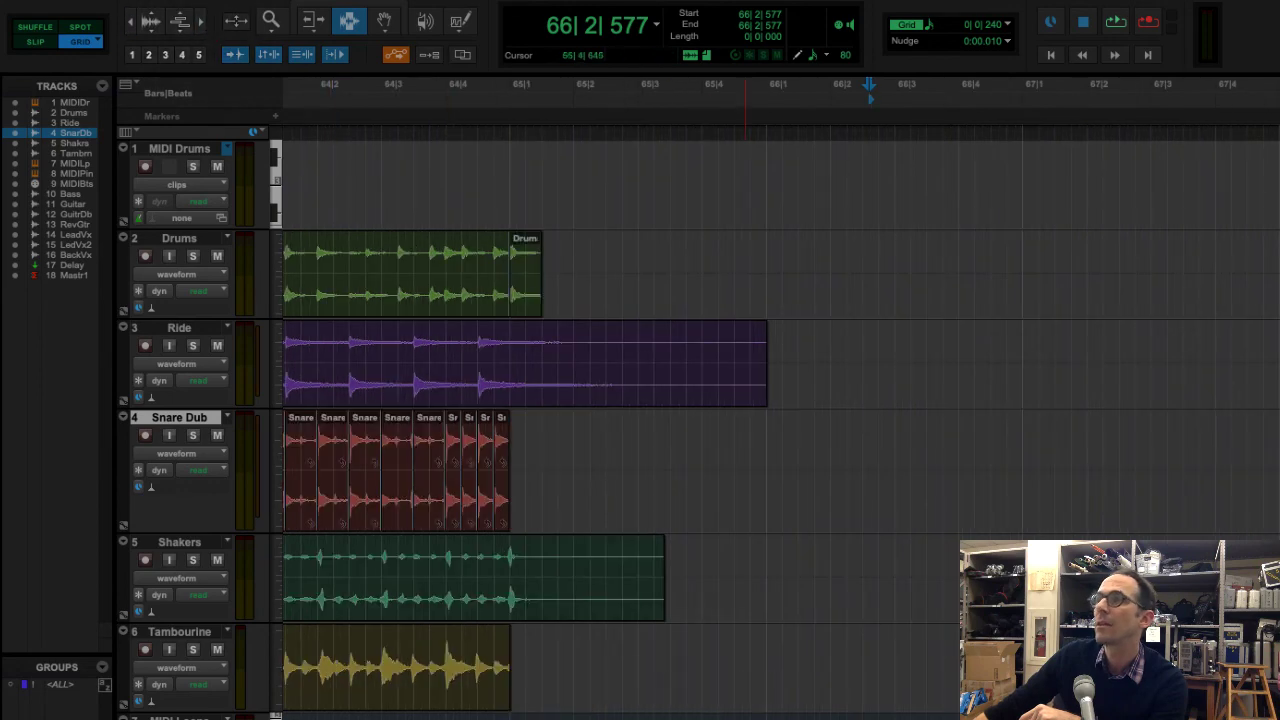
scroll(536, 220, left, 10)
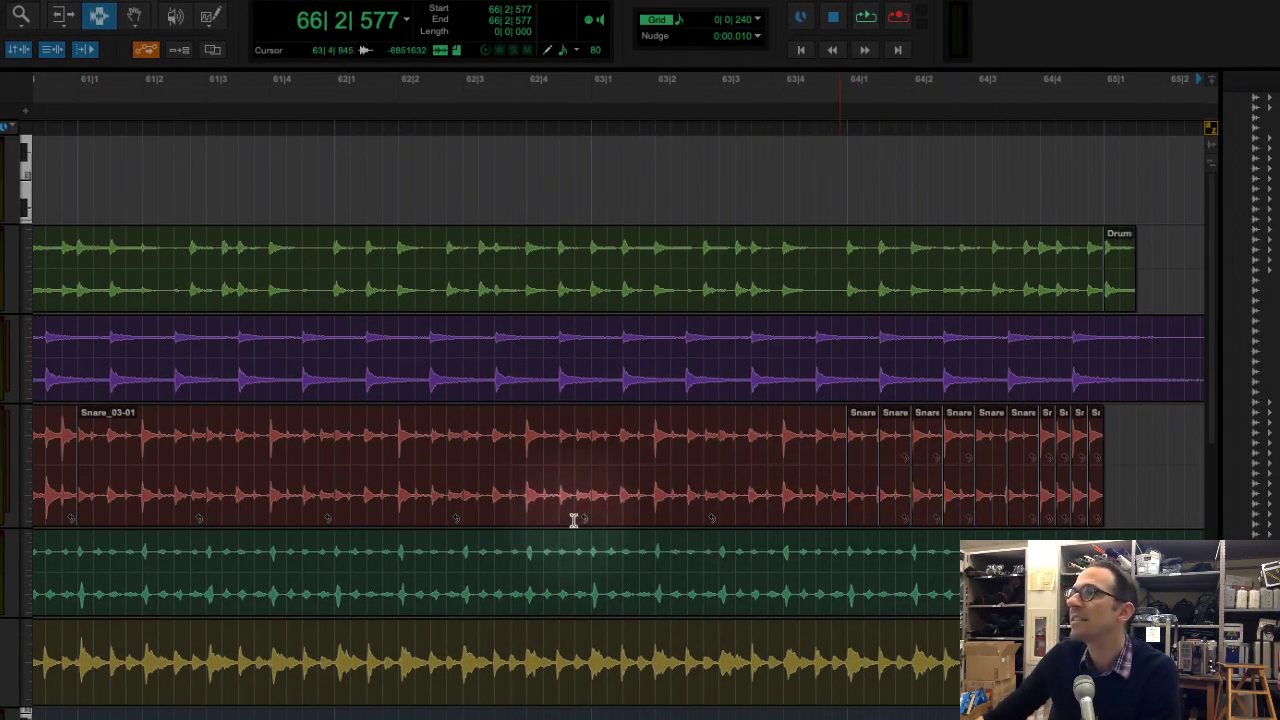
click(73, 455)
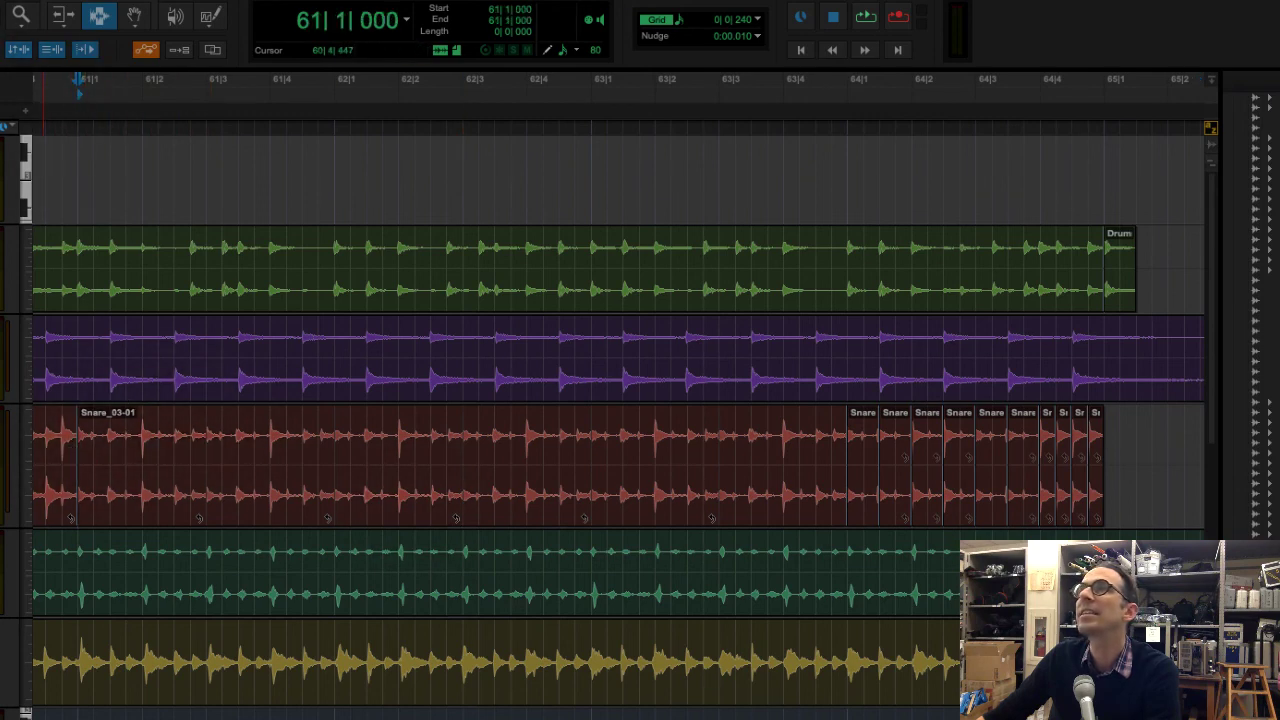
key(ctrl+bracketleft)
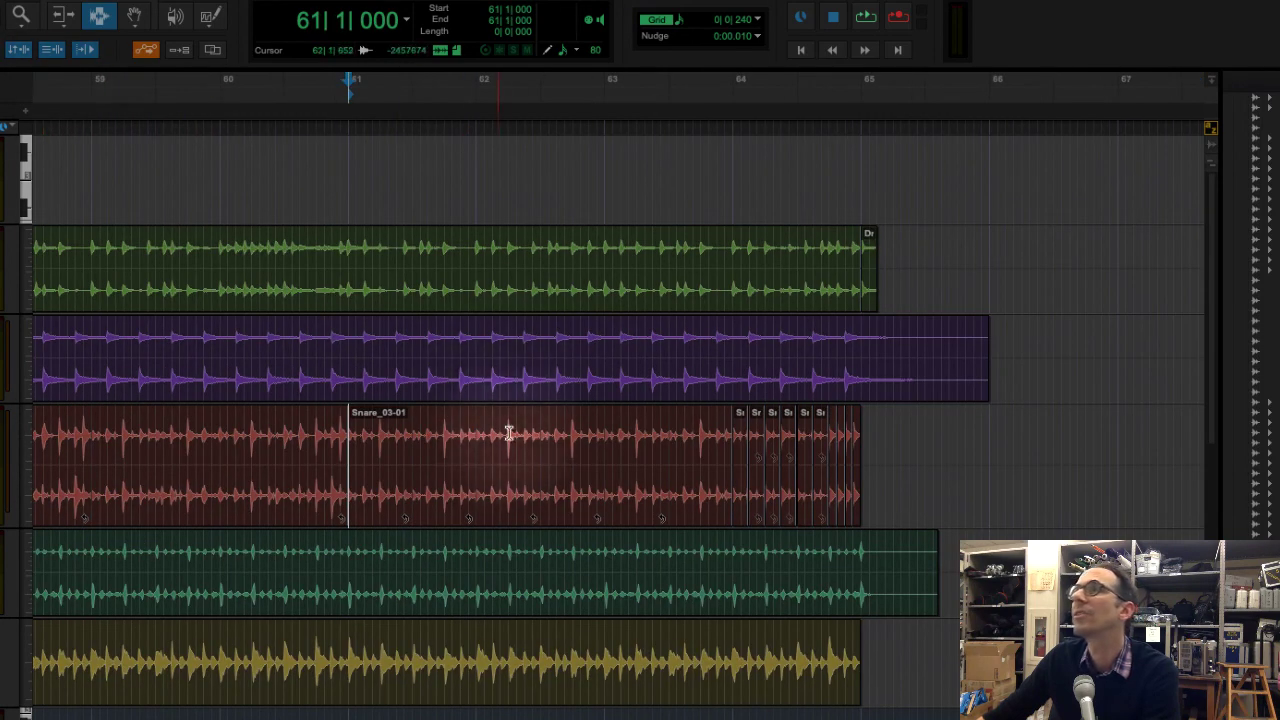